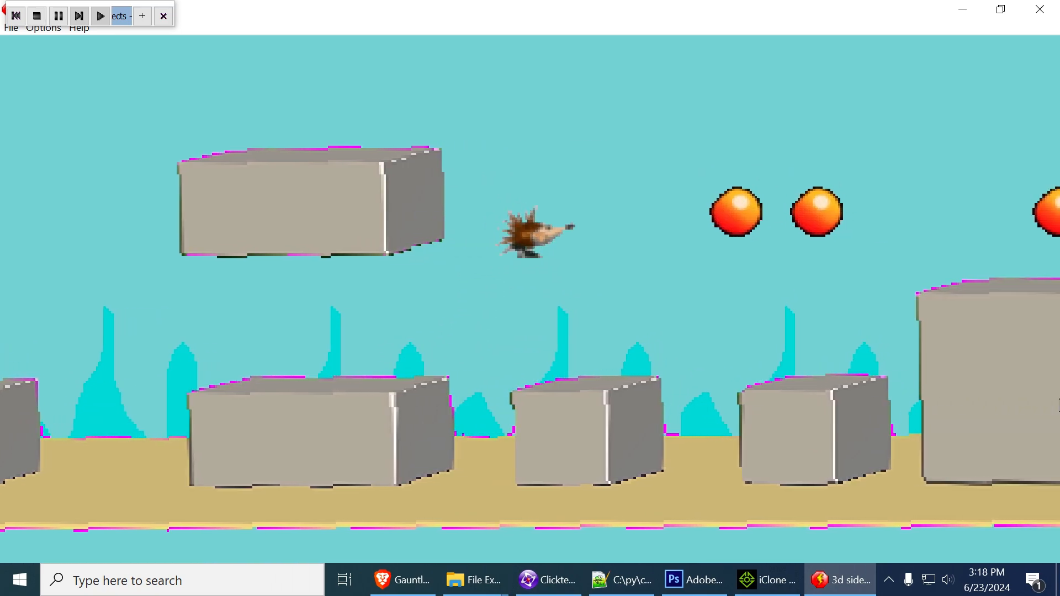
Play-test the level by moving the hedgehog over the small blocks and past the first tall block
{"action": "key", "text": "Left"}
{"action": "key", "text": "Right"}
{"action": "key", "text": "shift"}
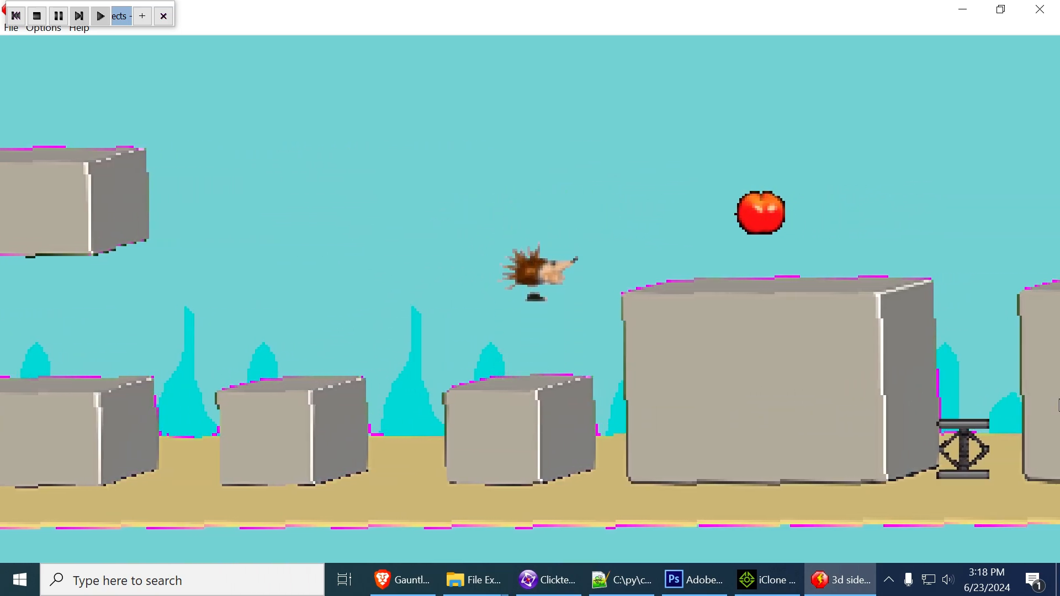
{"action": "key", "text": "shift"}
{"action": "key", "text": "Left"}
Jump the hedgehog across the second tall block and small block to the spring beside the raised block
{"action": "key", "text": "shift"}
{"action": "key", "text": "Right"}
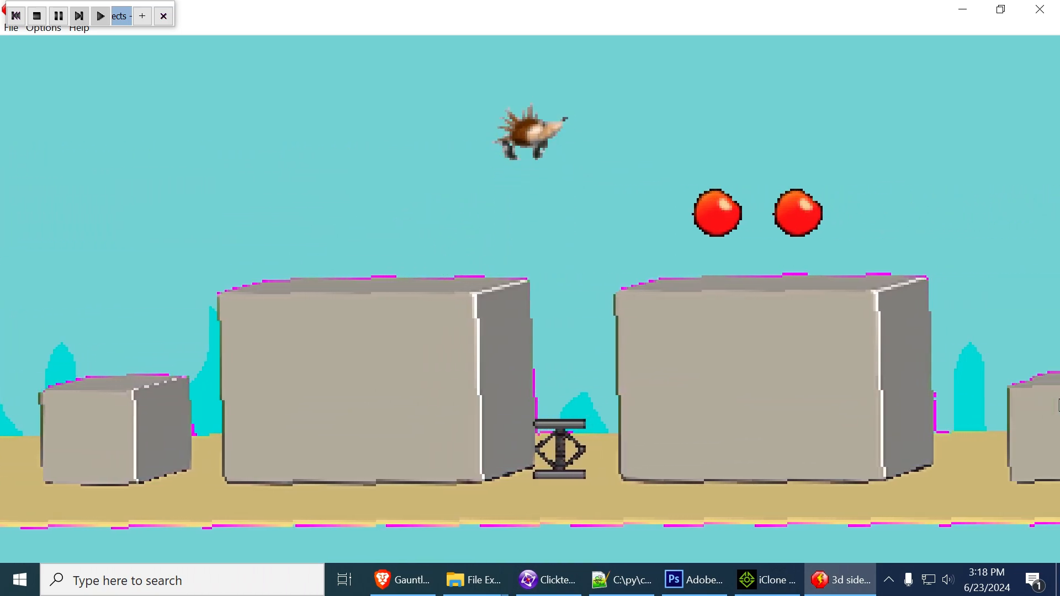
{"action": "key", "text": "shift"}
{"action": "key", "text": "Left"}
{"action": "key", "text": "Right"}
{"action": "key", "text": "shift"}
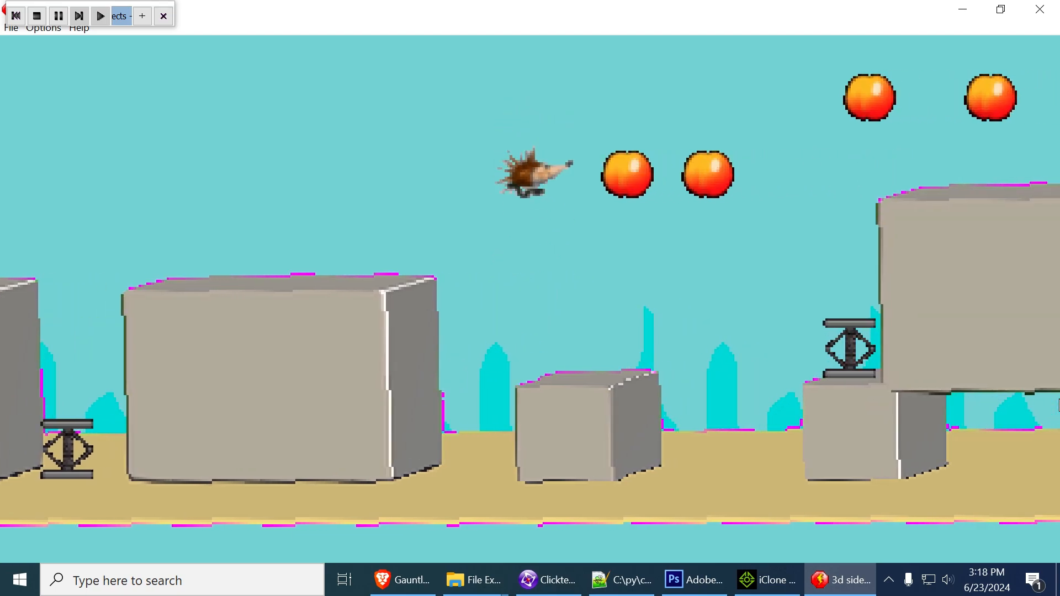
{"action": "key", "text": "shift"}
{"action": "key", "text": "Left"}
{"action": "key", "text": "Right"}
{"action": "key", "text": "shift"}
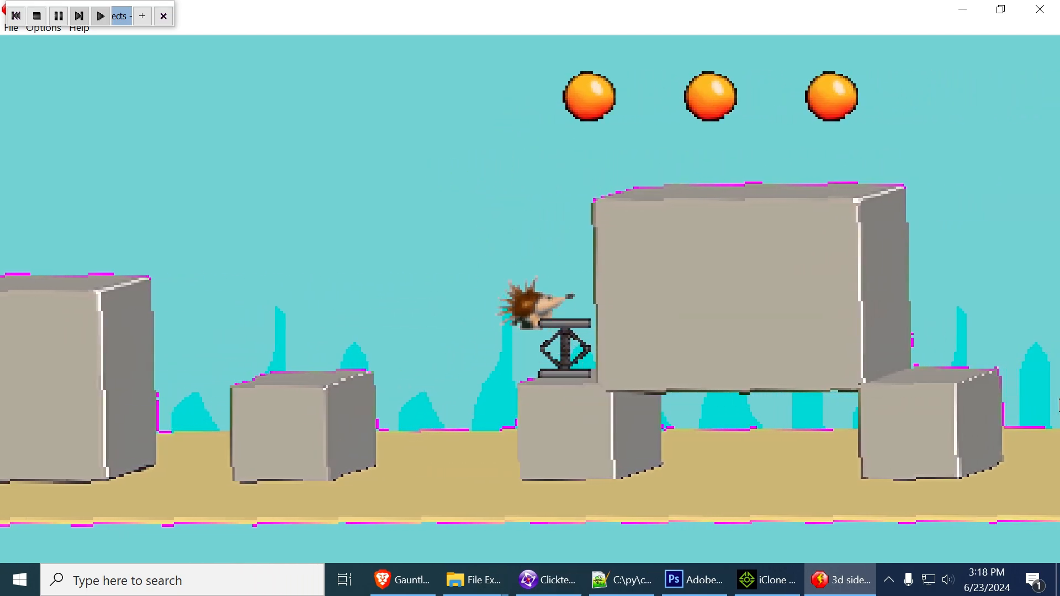
Bounce the hedgehog off the spring onto the raised block and cross it while collecting the fruit
{"action": "key", "text": "Left"}
{"action": "key", "text": "Right"}
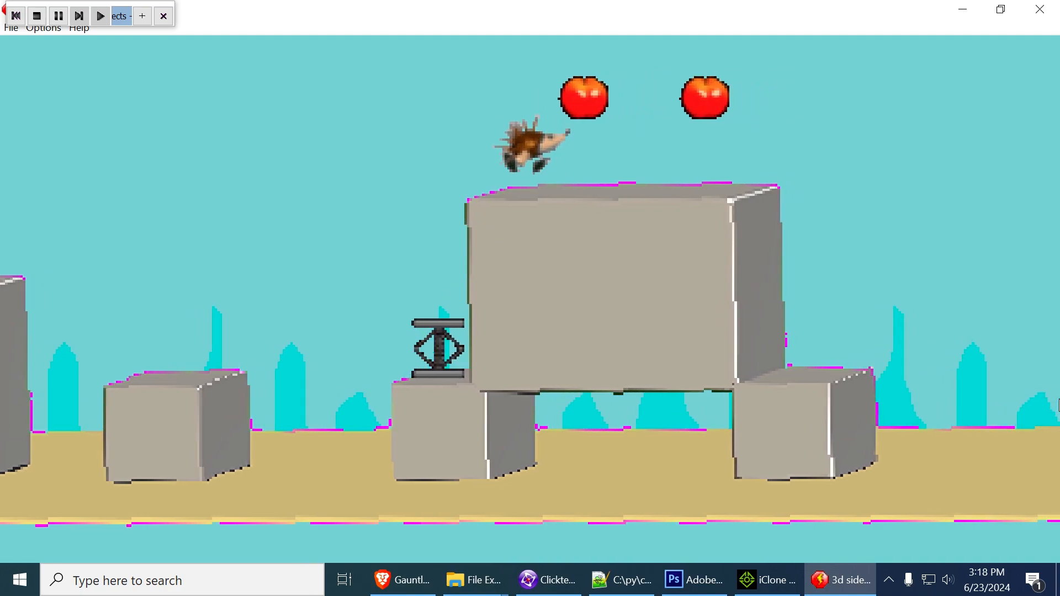
{"action": "key", "text": "shift"}
{"action": "key", "text": "Left"}
{"action": "key", "text": "shift"}
{"action": "key", "text": "Right"}
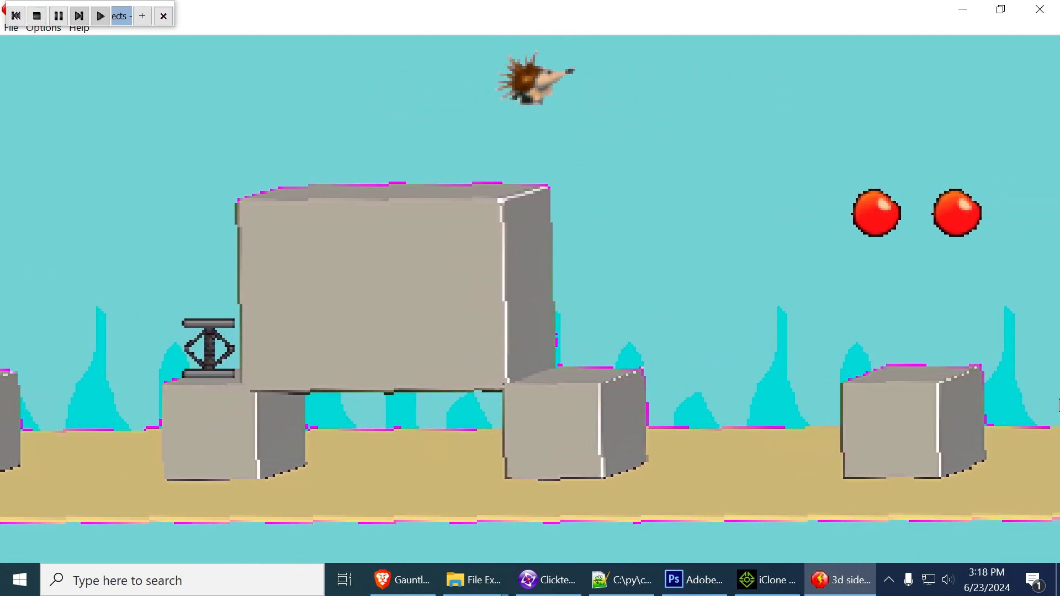
Test collecting the hanging fruit, climbing the stepped blocks and passing the cupid to reach the star
{"action": "key", "text": "shift"}
{"action": "key", "text": "shift"}
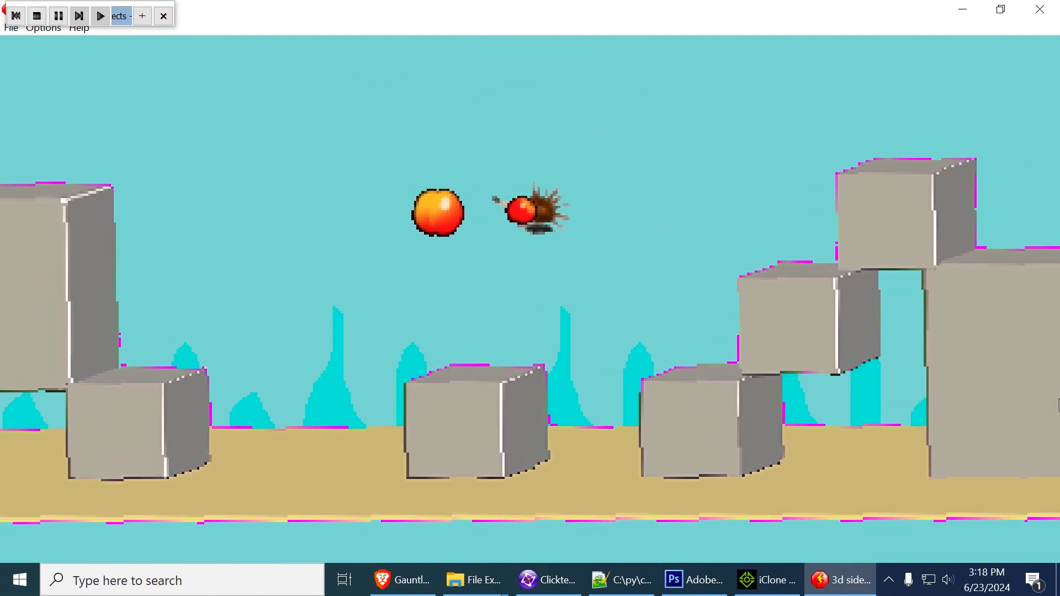
{"action": "key", "text": "shift"}
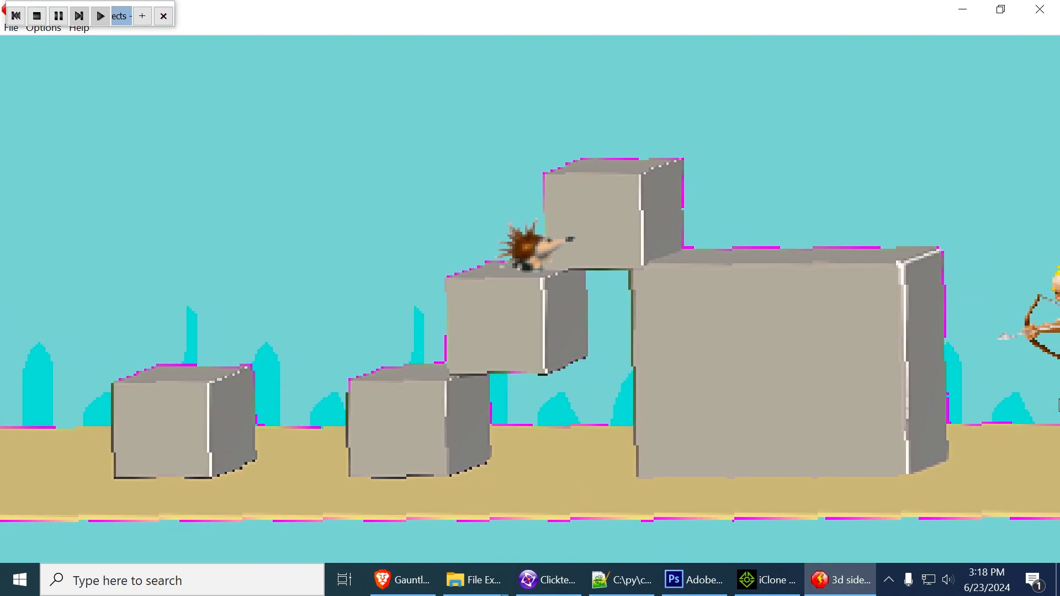
{"action": "key", "text": "shift"}
{"action": "key", "text": "shift"}
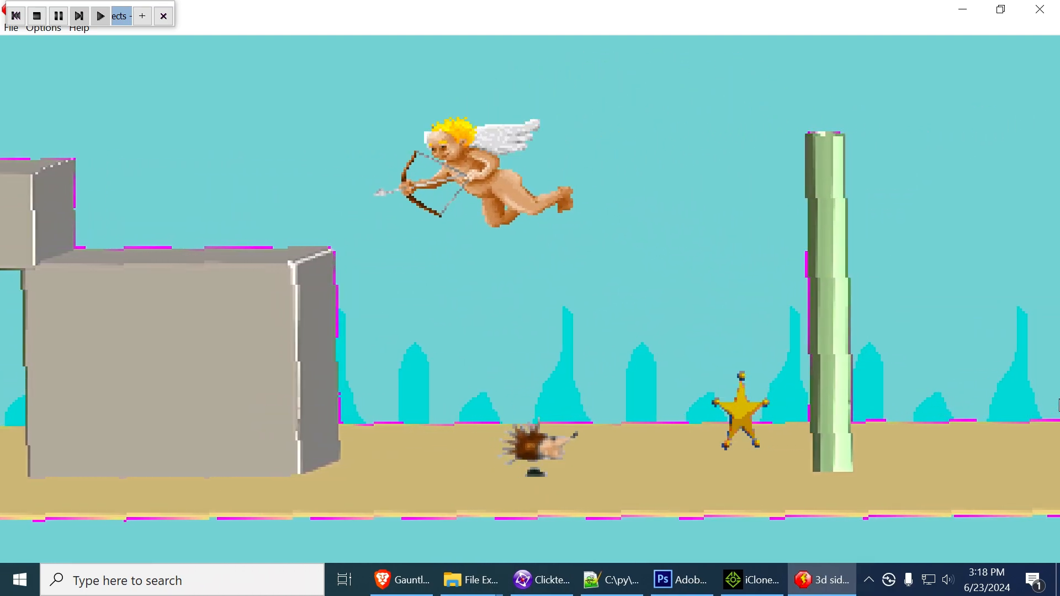
{"action": "key", "text": "shift"}
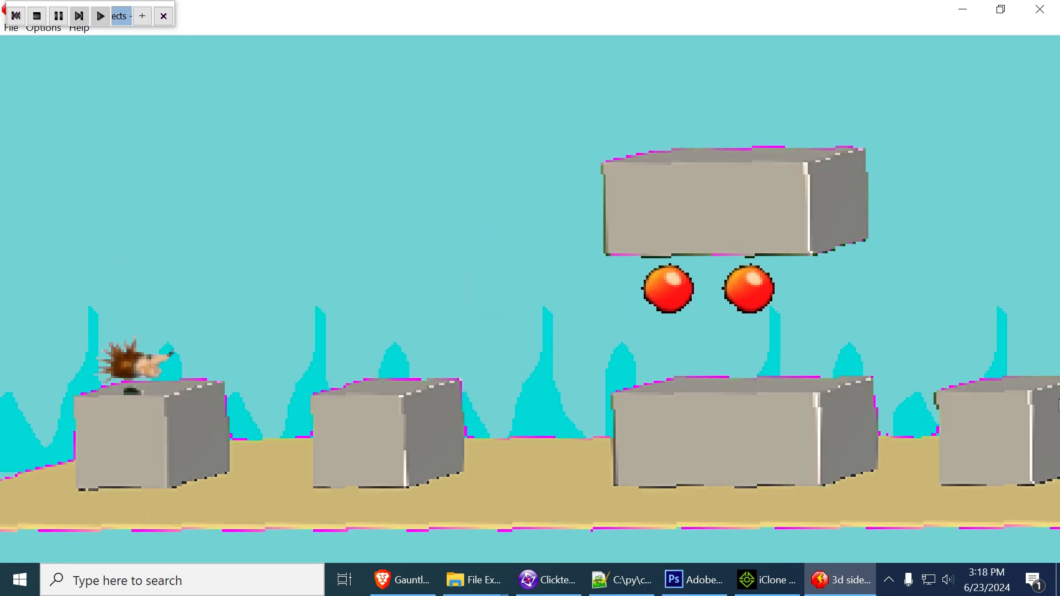
Replay the level from its start, jumping the hedgehog over the low and tall blocks to the raised block's spring
{"action": "key", "text": "shift"}
{"action": "key", "text": "shift"}
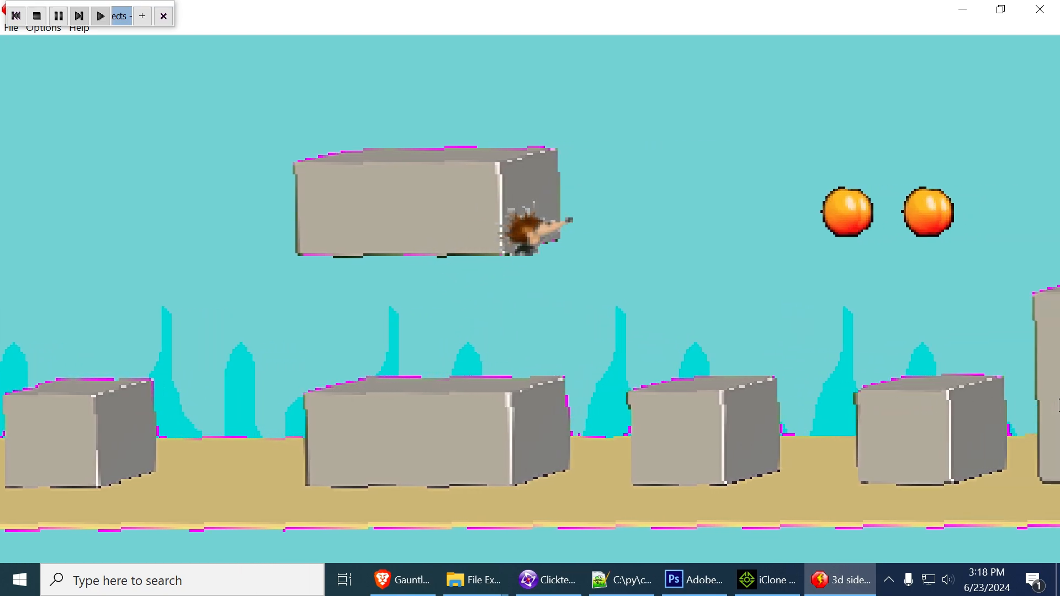
{"action": "key", "text": "shift"}
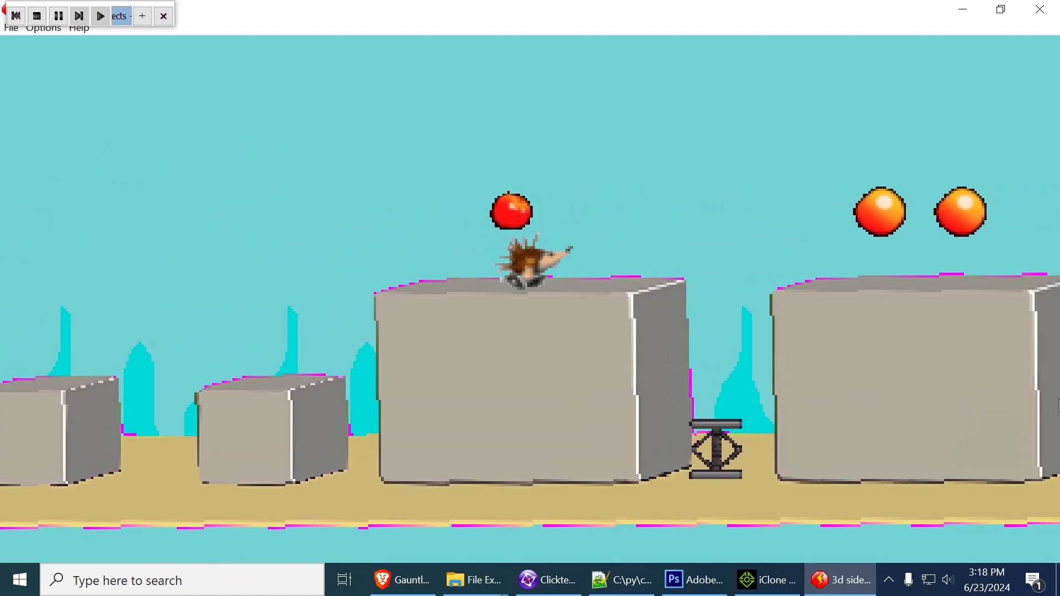
{"action": "key", "text": "shift"}
{"action": "key", "text": "shift"}
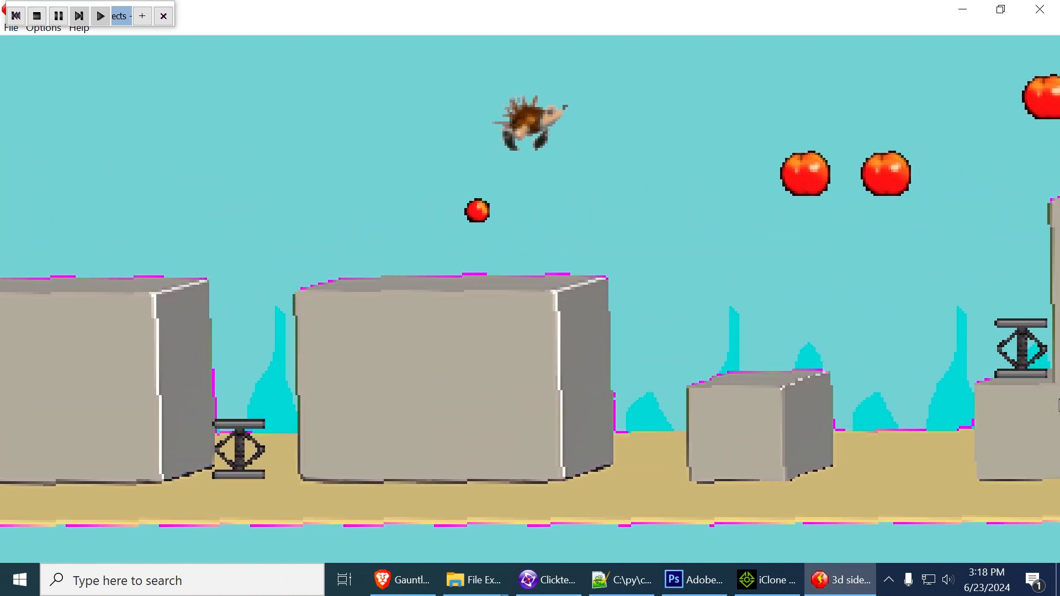
{"action": "key", "text": "shift"}
{"action": "key", "text": "shift"}
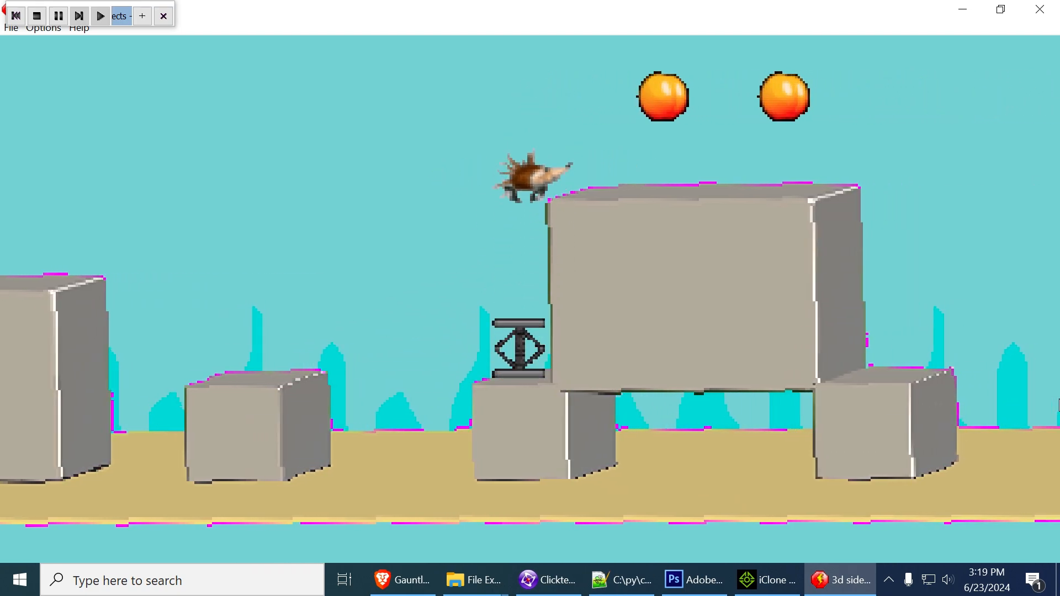
Test the spring beside the raised block again and take the hedgehog past that block to the ground
{"action": "key", "text": "Left"}
{"action": "key", "text": "Left"}
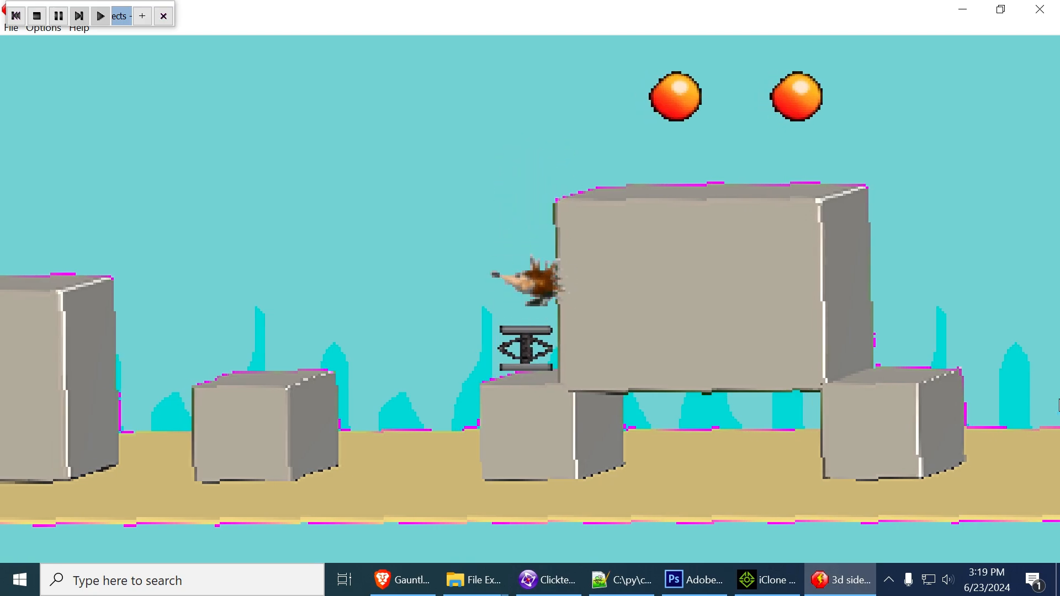
{"action": "key", "text": "Right"}
{"action": "key", "text": "shift"}
{"action": "key", "text": "Right"}
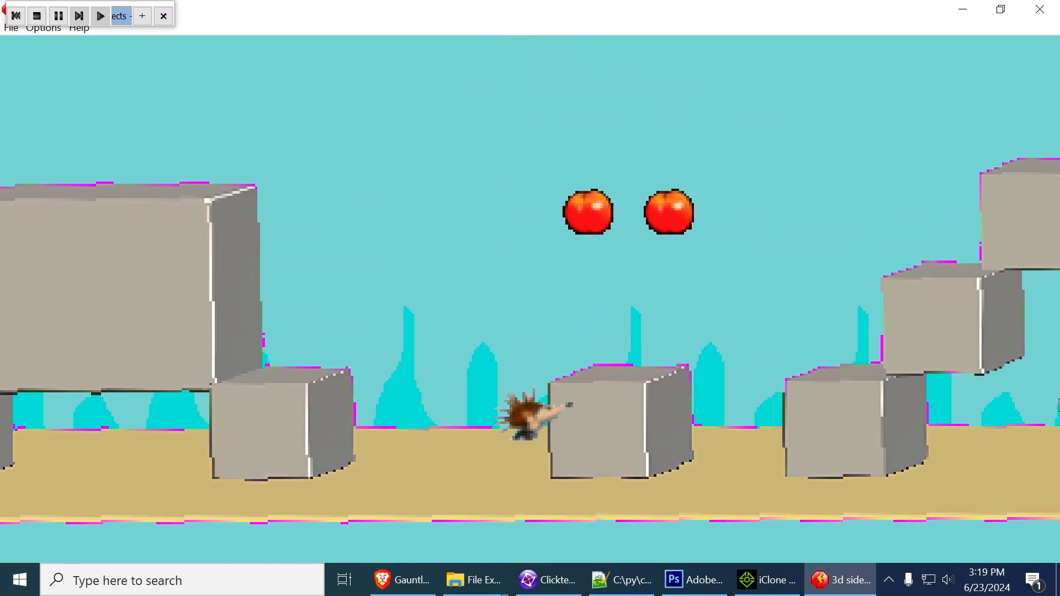
Jump the hedgehog from the ground onto the small blocks and climb the stepped blocks to the tall one
{"action": "key", "text": "Left"}
{"action": "key", "text": "Right"}
{"action": "key", "text": "shift"}
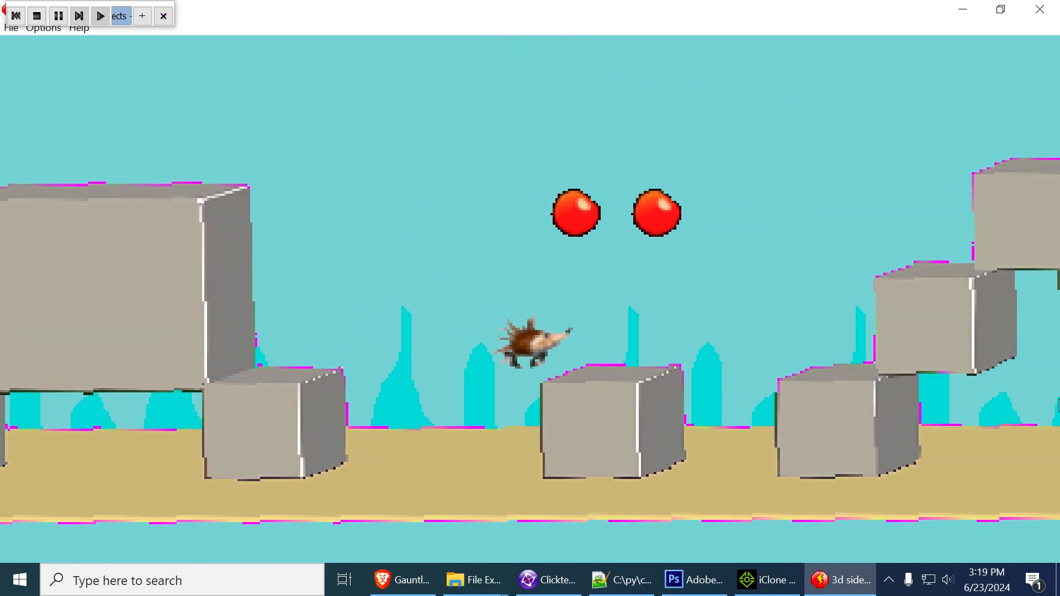
{"action": "key", "text": "Right"}
{"action": "key", "text": "shift"}
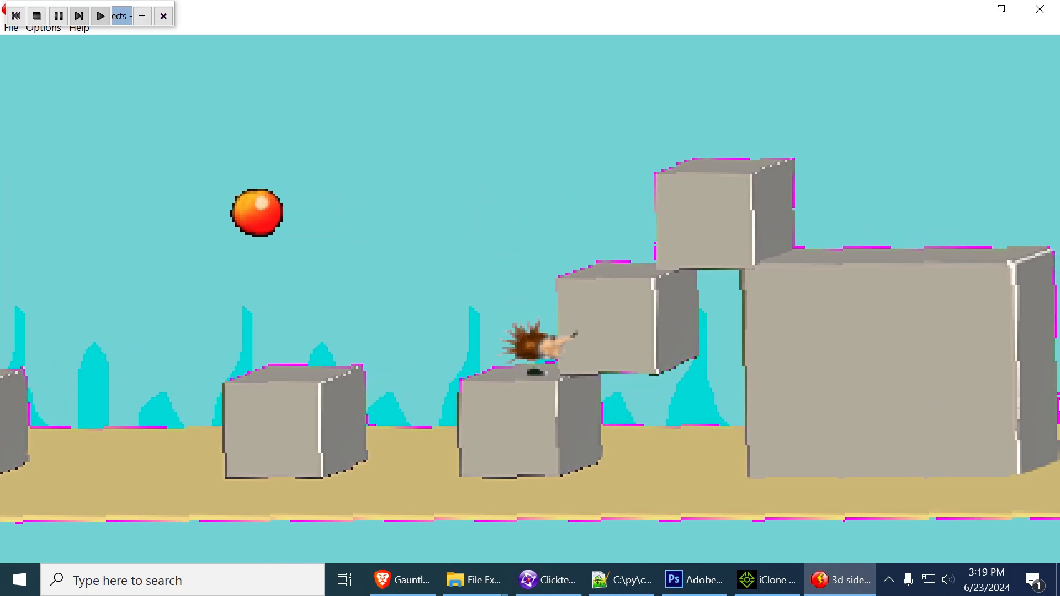
{"action": "key", "text": "shift"}
{"action": "key", "text": "Right"}
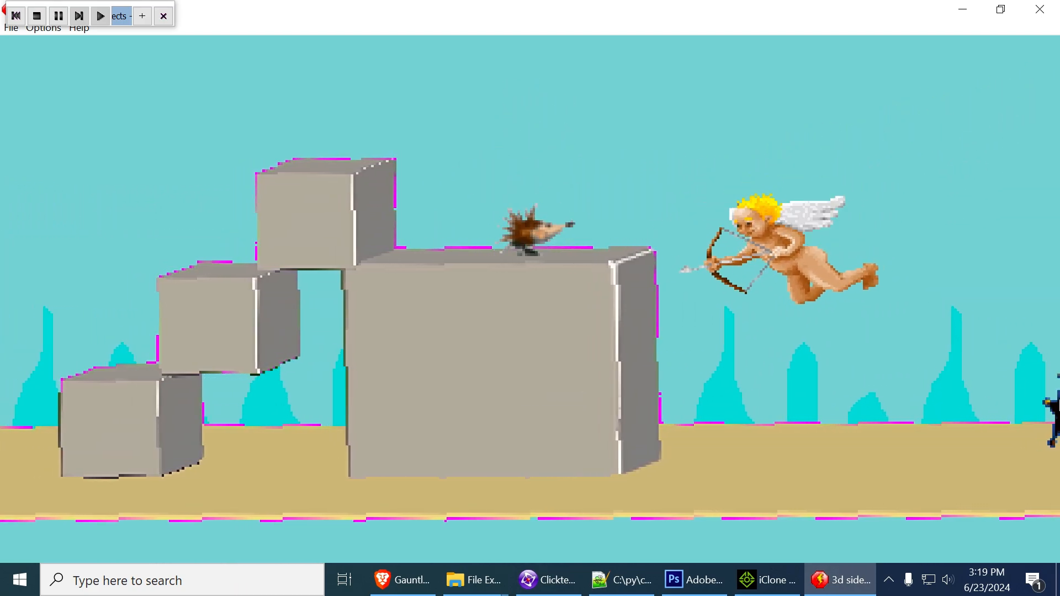
Take the hedgehog off the last tall block, collect the star and reach the green pole to pass the level
{"action": "key", "text": "Right"}
{"action": "key", "text": "Left"}
{"action": "key", "text": "Right"}
{"action": "key", "text": "shift"}
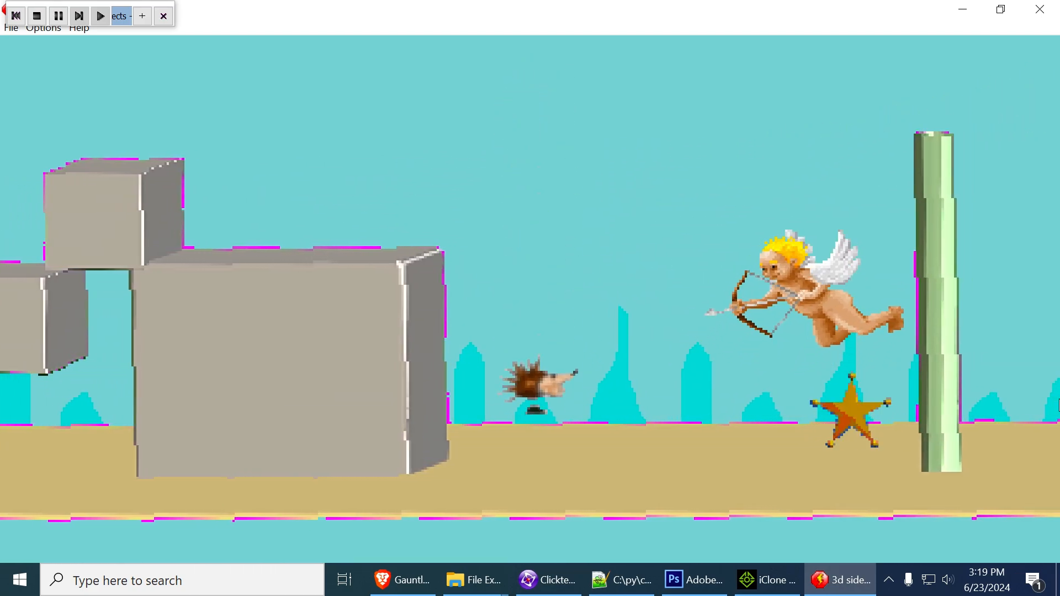
{"action": "key", "text": "Right"}
{"action": "key", "text": "Right"}
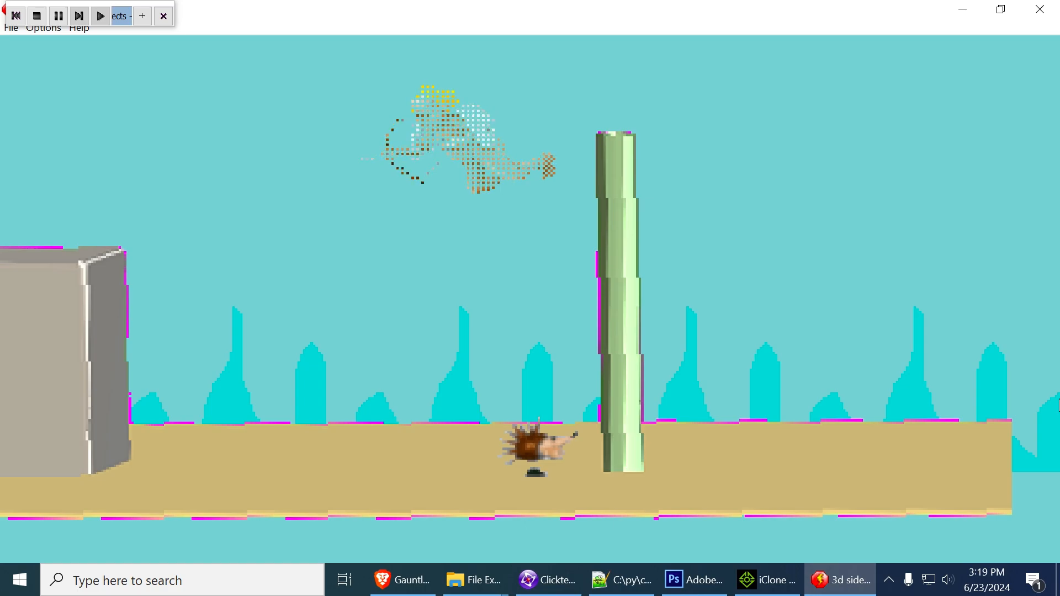
{"action": "key", "text": "Right"}
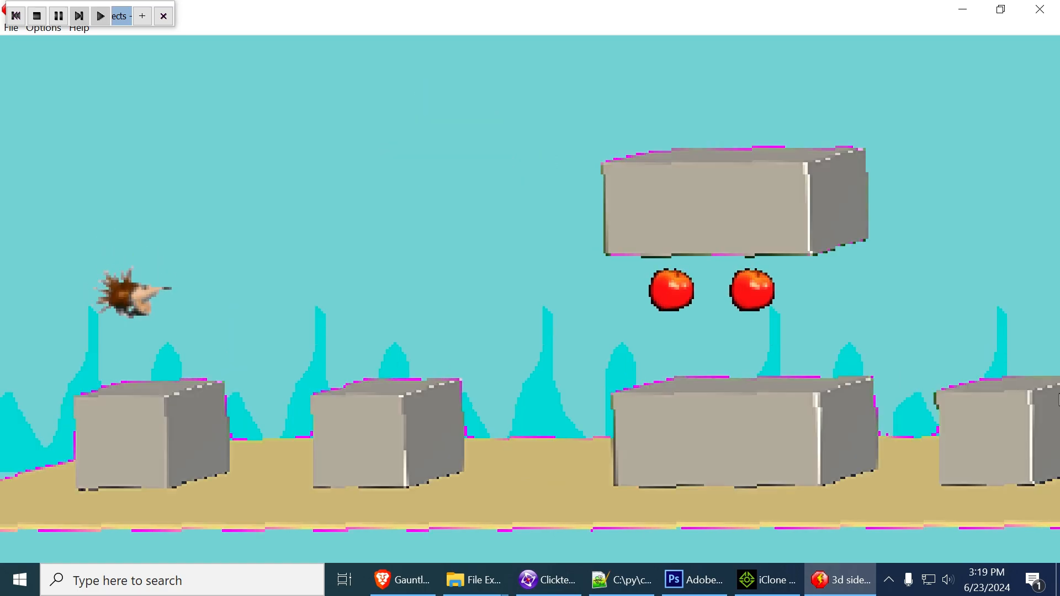
Close the test run and review Frame 1's collision, animation and level-passing events in the Event Editor
{"action": "left_click", "coordinate": [1035, 18]}
{"action": "left_click", "coordinate": [352, 49]}
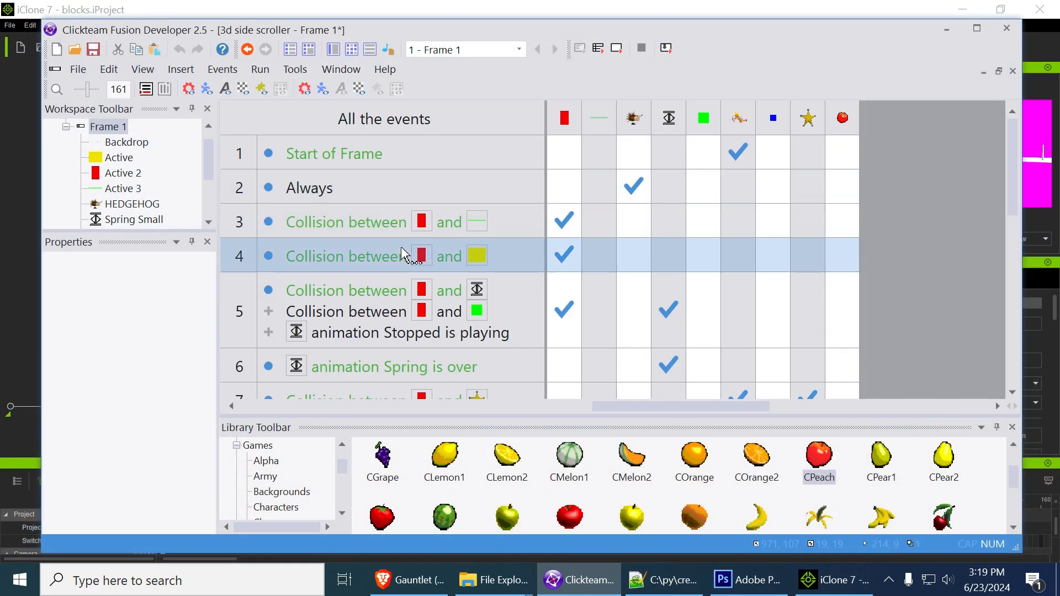
{"action": "scroll", "coordinate": [406, 254], "scroll_direction": "down", "scroll_amount": 4}
{"action": "scroll", "coordinate": [468, 353], "scroll_direction": "up", "scroll_amount": 1}
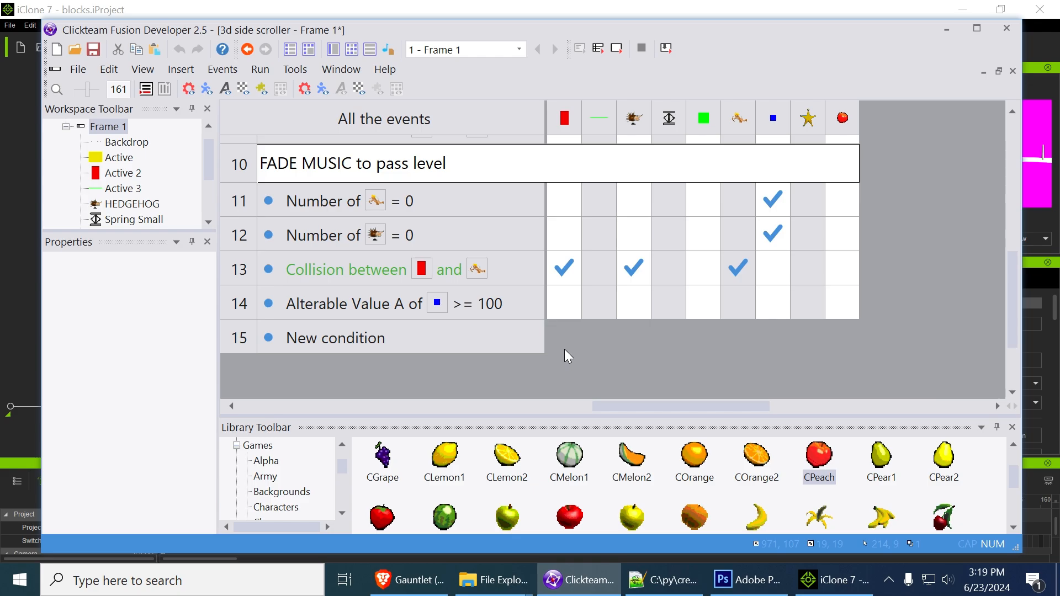
{"action": "scroll", "coordinate": [564, 349], "scroll_direction": "up", "scroll_amount": 4}
{"action": "scroll", "coordinate": [553, 346], "scroll_direction": "down", "scroll_amount": 1}
{"action": "scroll", "coordinate": [551, 345], "scroll_direction": "down", "scroll_amount": 1}
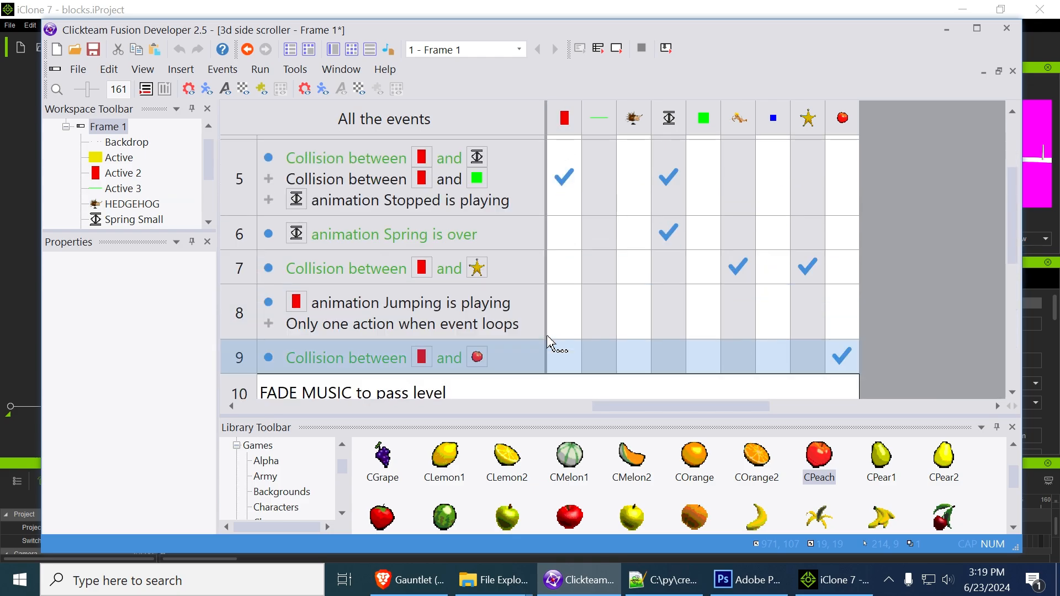
{"action": "scroll", "coordinate": [551, 345], "scroll_direction": "up", "scroll_amount": 2}
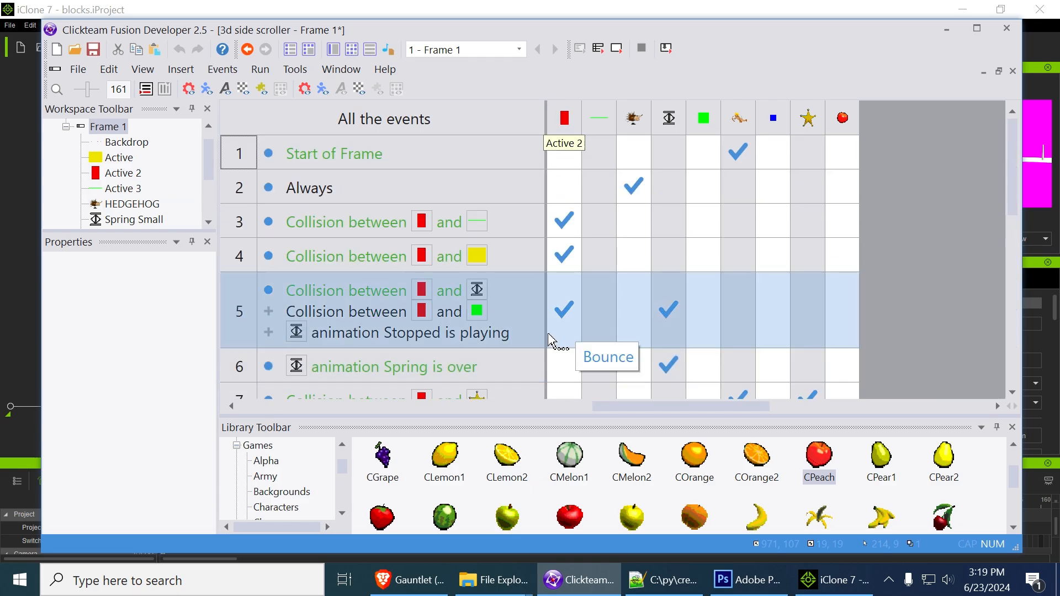
Return to the Frame Editor and inspect the full block Backdrop image in an enlarged picture editor, leaving it unchanged
{"action": "left_click", "coordinate": [338, 50]}
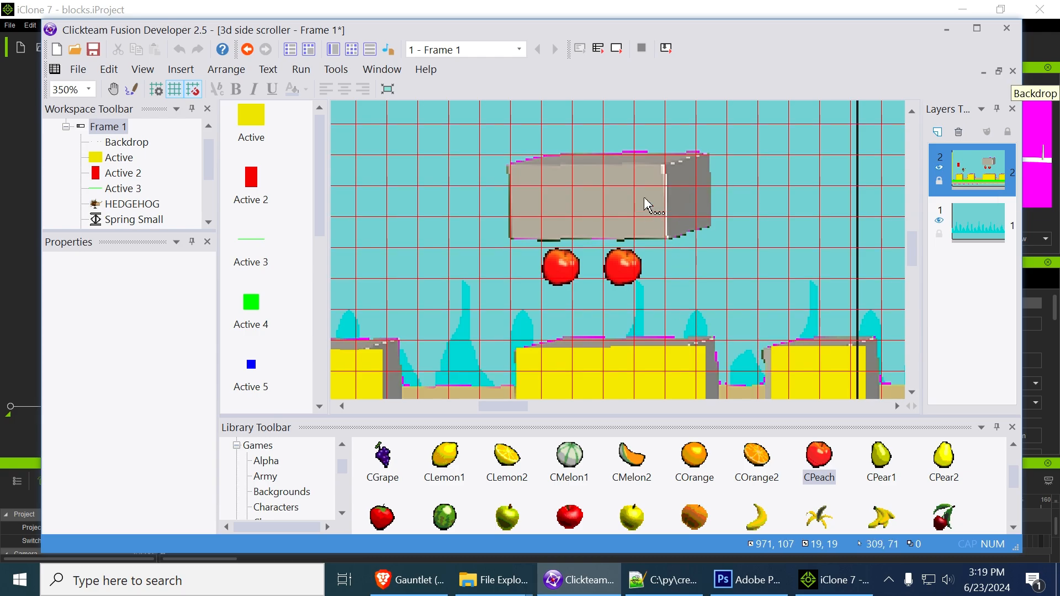
{"action": "double_click", "coordinate": [644, 197]}
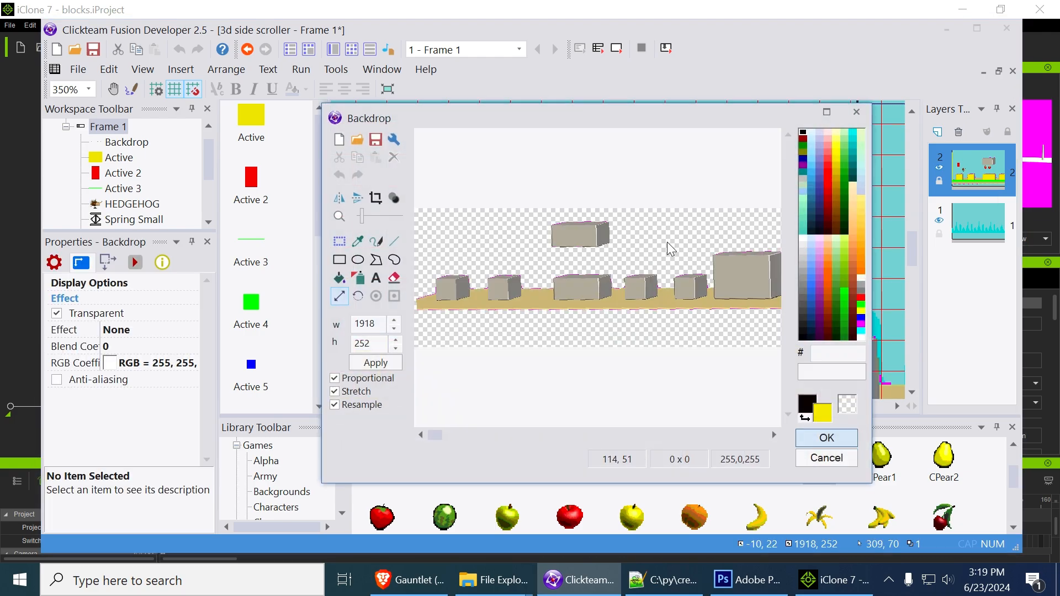
{"action": "left_click", "coordinate": [832, 113]}
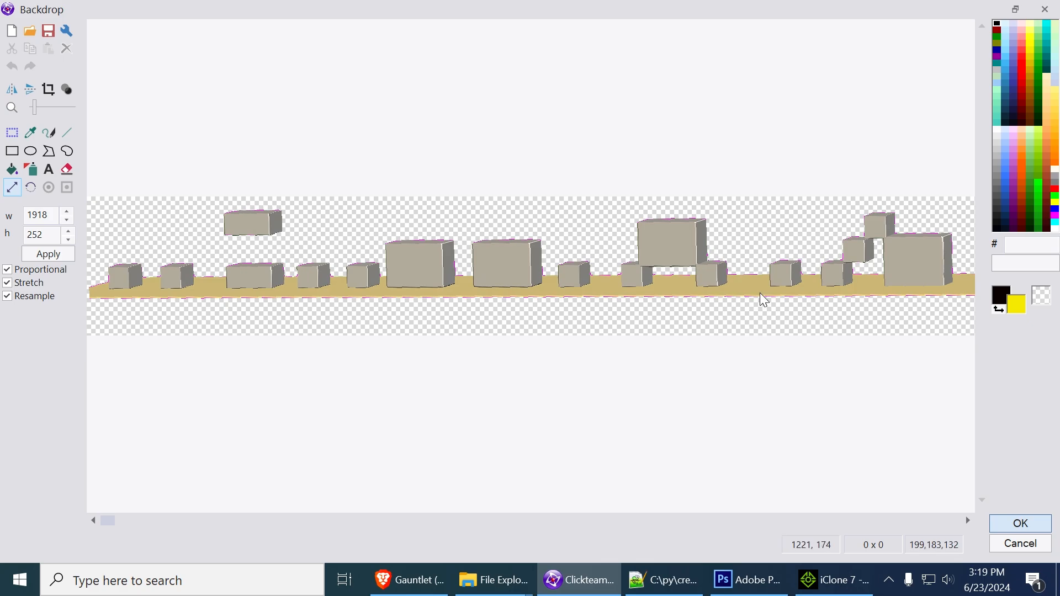
{"action": "left_click", "coordinate": [1021, 545]}
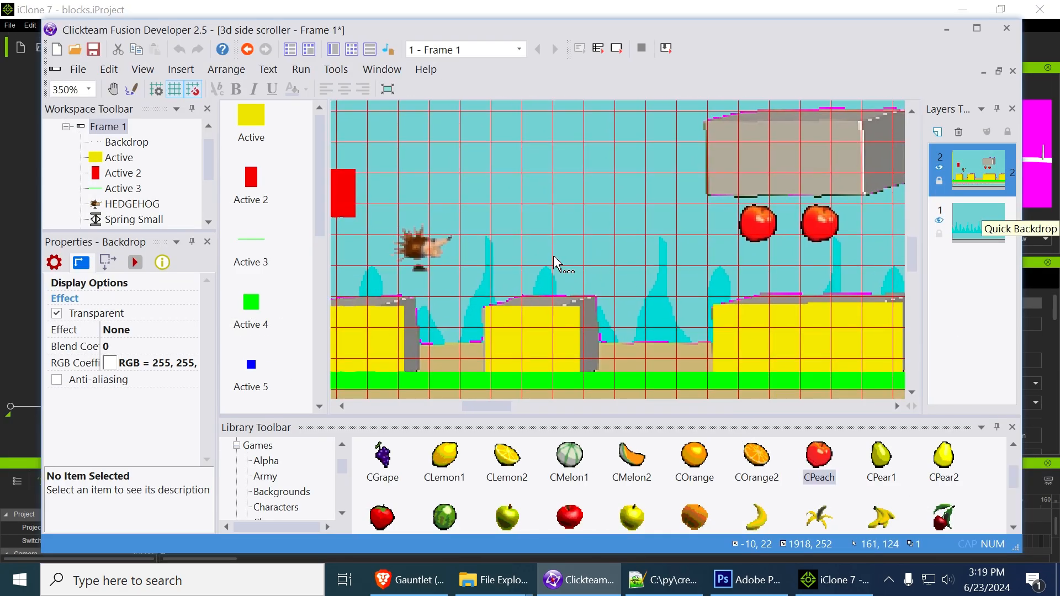
Check the green Active 3 ground strip and move the spired Quick Backdrop to about X -6, Y 92
{"action": "left_click", "coordinate": [626, 331]}
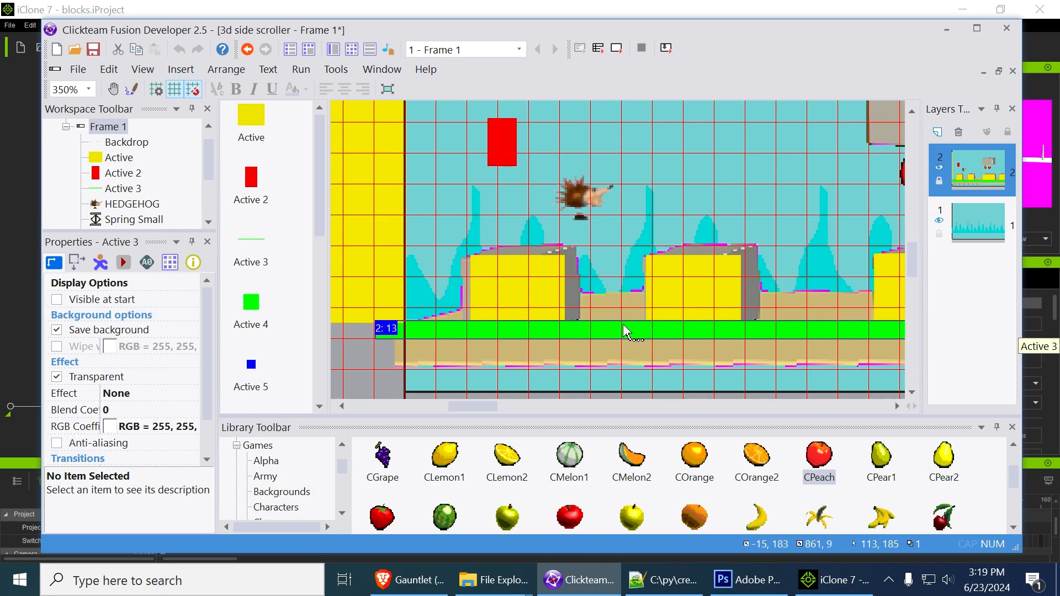
{"action": "left_click", "coordinate": [652, 152]}
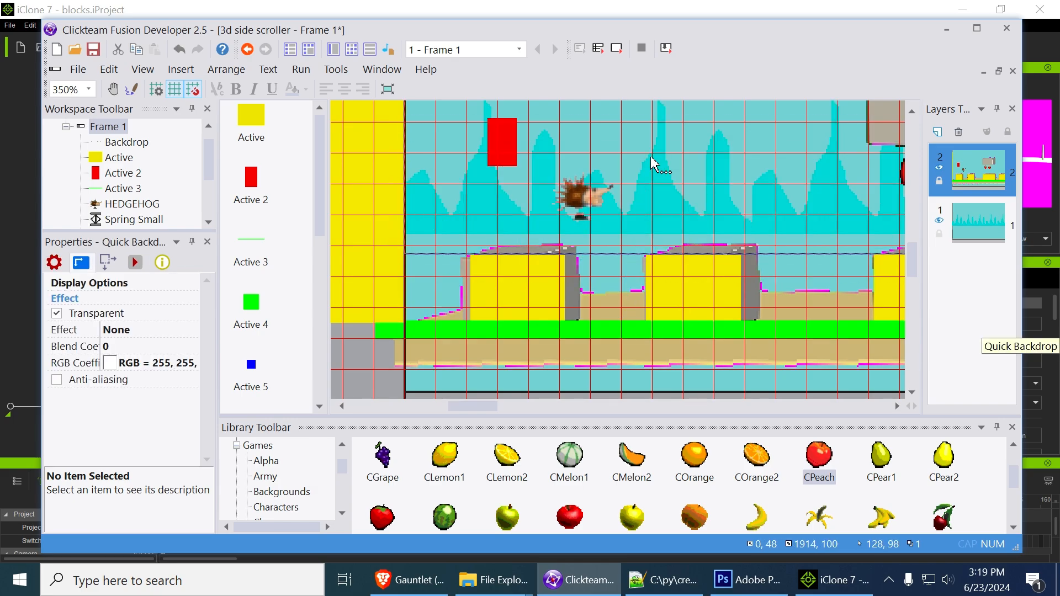
{"action": "middle_click_drag", "start_coordinate": [860, 166], "coordinate": [700, 323]}
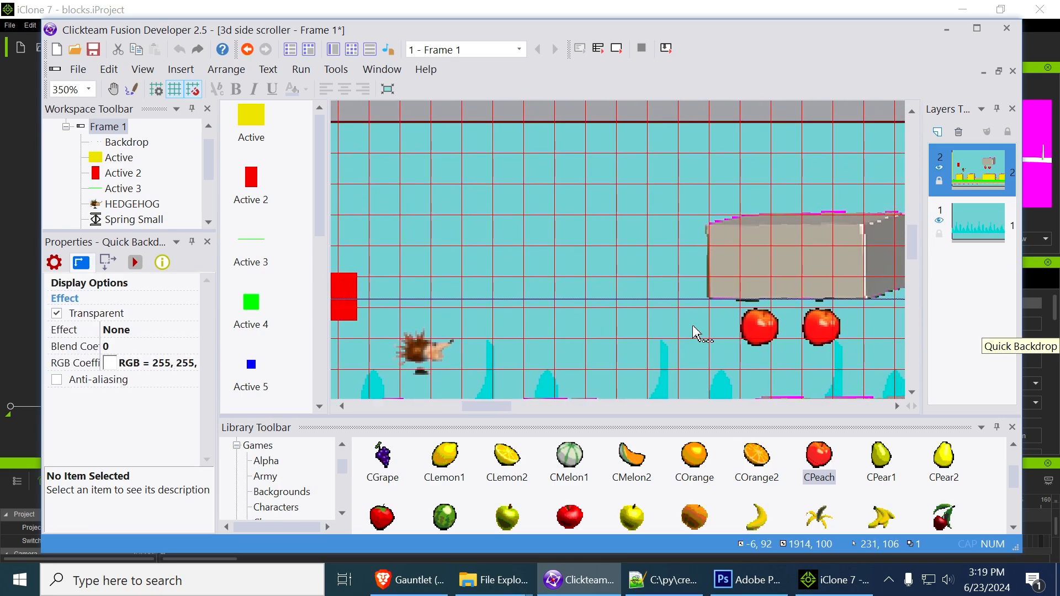
Delete the 3D block Backdrop from Frame 1 and run the frame without it
{"action": "key", "text": "Delete"}
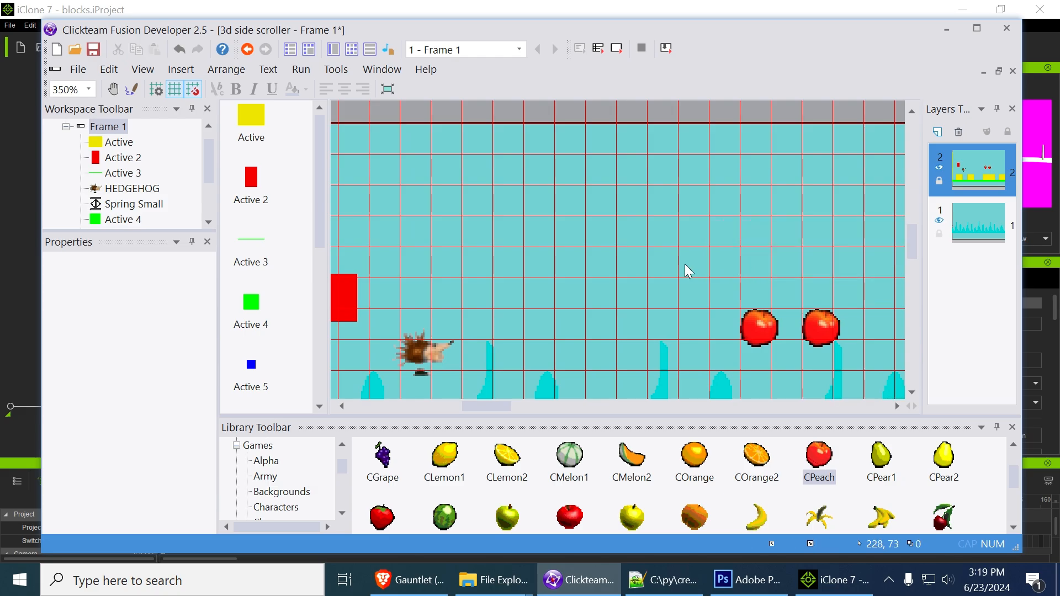
{"action": "middle_click_drag", "start_coordinate": [685, 264], "coordinate": [660, 168]}
{"action": "left_click", "coordinate": [618, 49]}
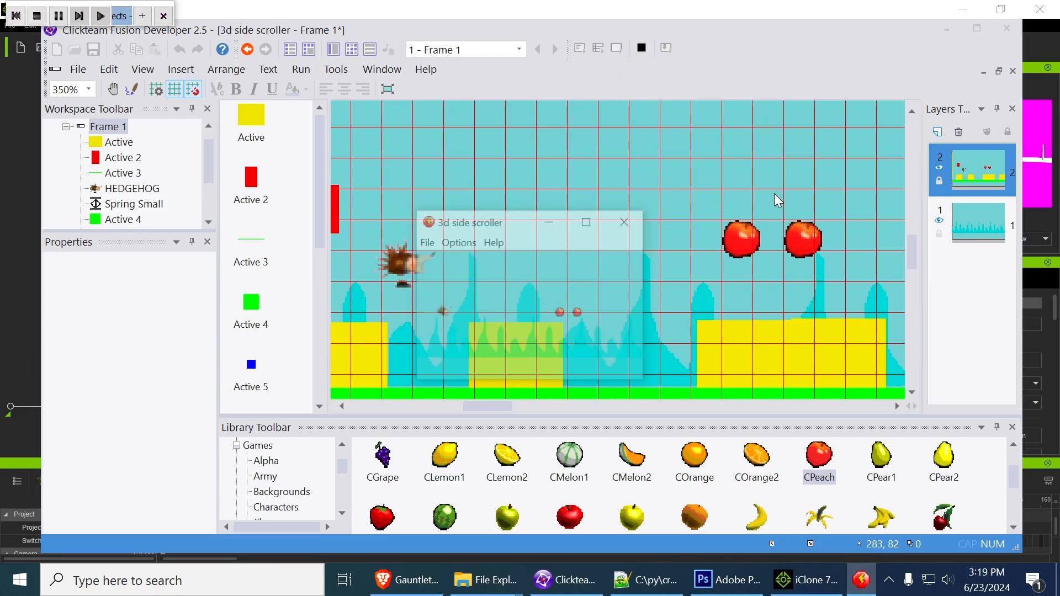
Play the frame in a maximized window, running and jumping the hedgehog across the level without the 3D block backdrop
{"action": "left_click", "coordinate": [587, 221]}
{"action": "key", "text": "Right"}
{"action": "key", "text": "shift"}
{"action": "key", "text": "shift"}
{"action": "key", "text": "shift"}
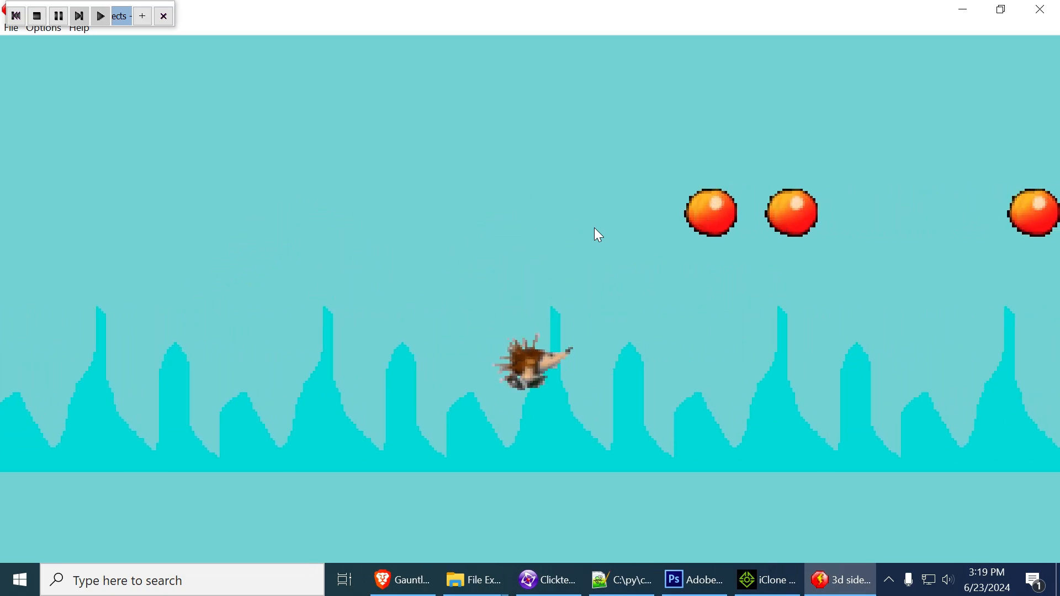
{"action": "key", "text": "shift"}
{"action": "key", "text": "Left"}
{"action": "key", "text": "Right"}
{"action": "key", "text": "shift"}
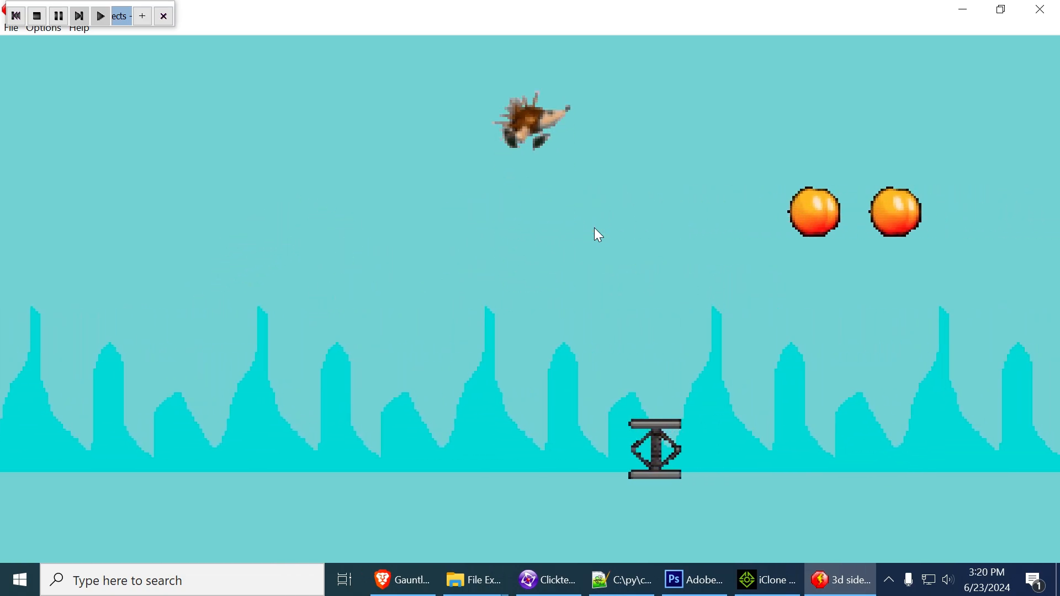
{"action": "key", "text": "Left"}
{"action": "key", "text": "Right"}
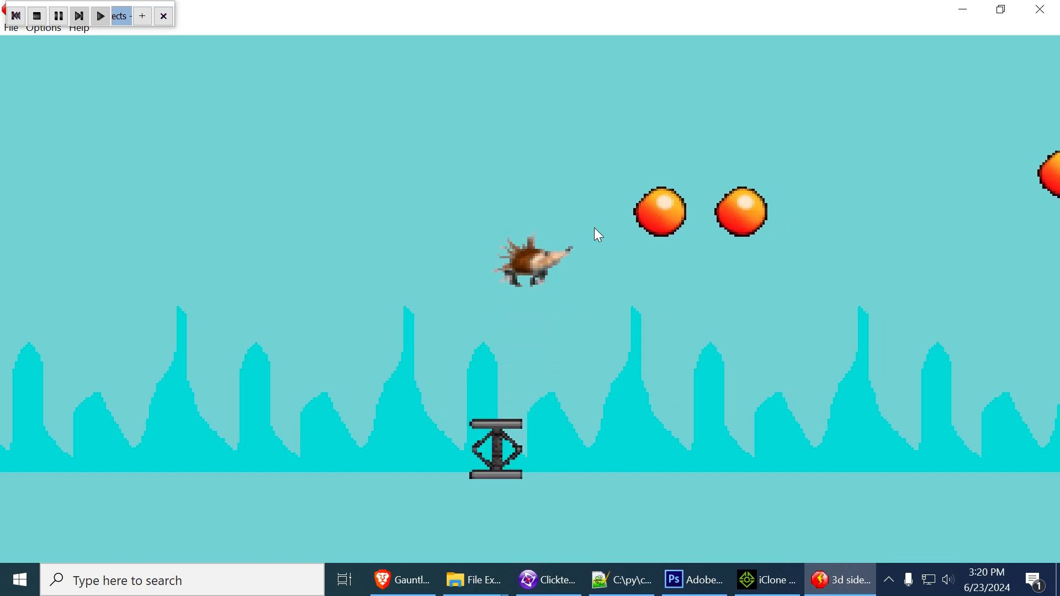
{"action": "key", "text": "Right"}
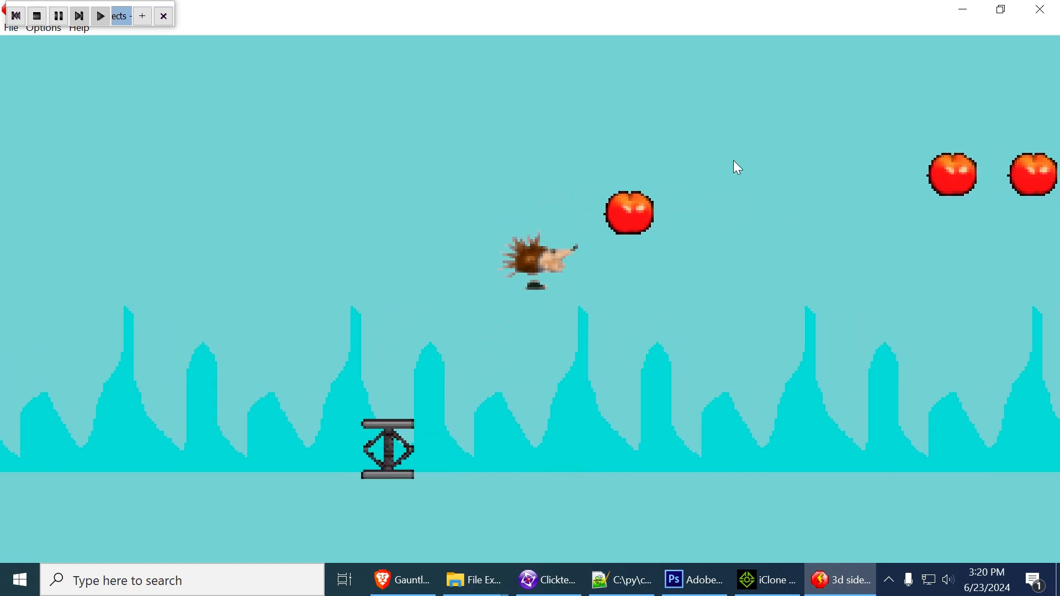
Make the yellow Active blocks and green Active 3 ground strip visible at start, and rerun the frame maximized
{"action": "left_click", "coordinate": [1037, 15]}
{"action": "left_click", "coordinate": [514, 375]}
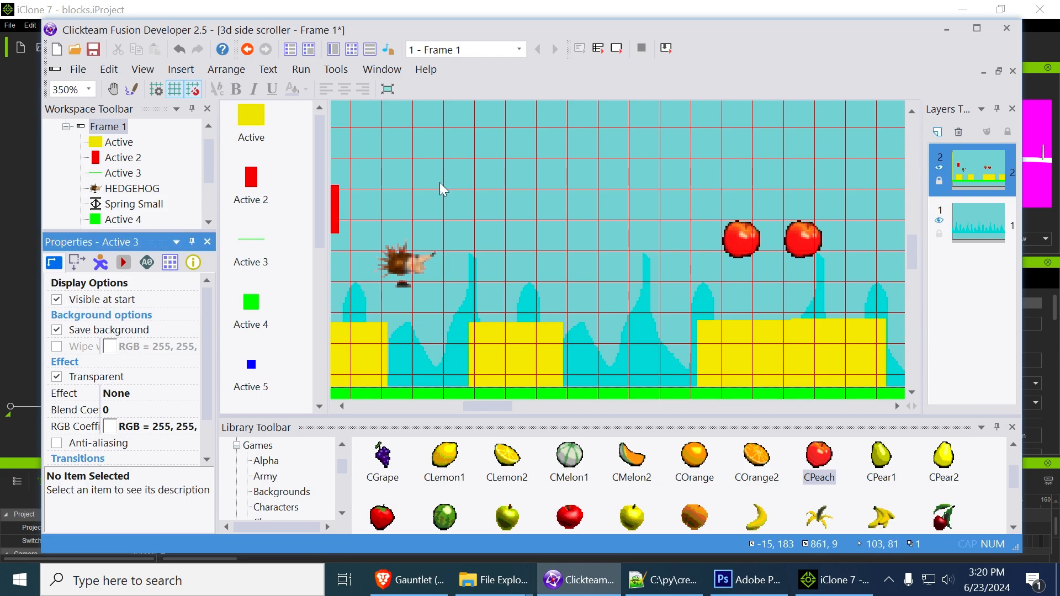
{"action": "left_click", "coordinate": [617, 49]}
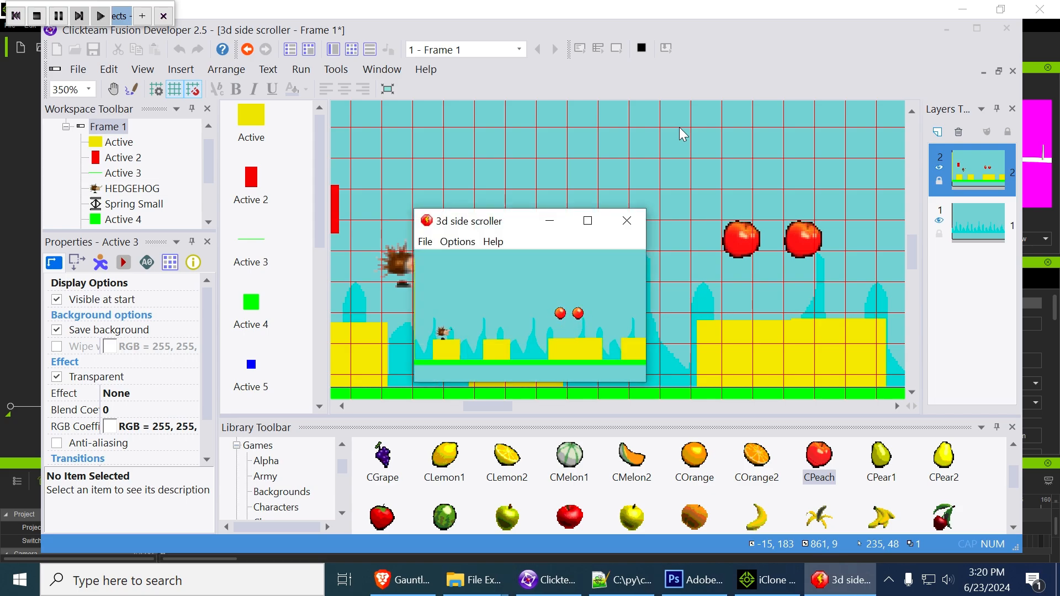
{"action": "left_click", "coordinate": [587, 221]}
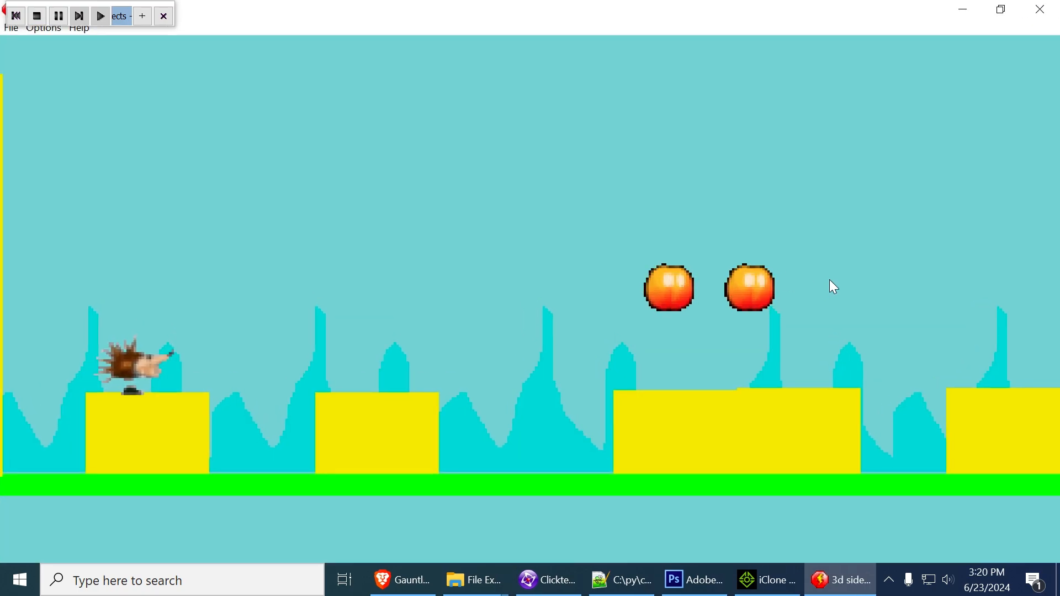
Play the hedgehog across the yellow blocks and springs, past the cupid, to the block tower at the level's end
{"action": "key", "text": "Right"}
{"action": "key", "text": "shift"}
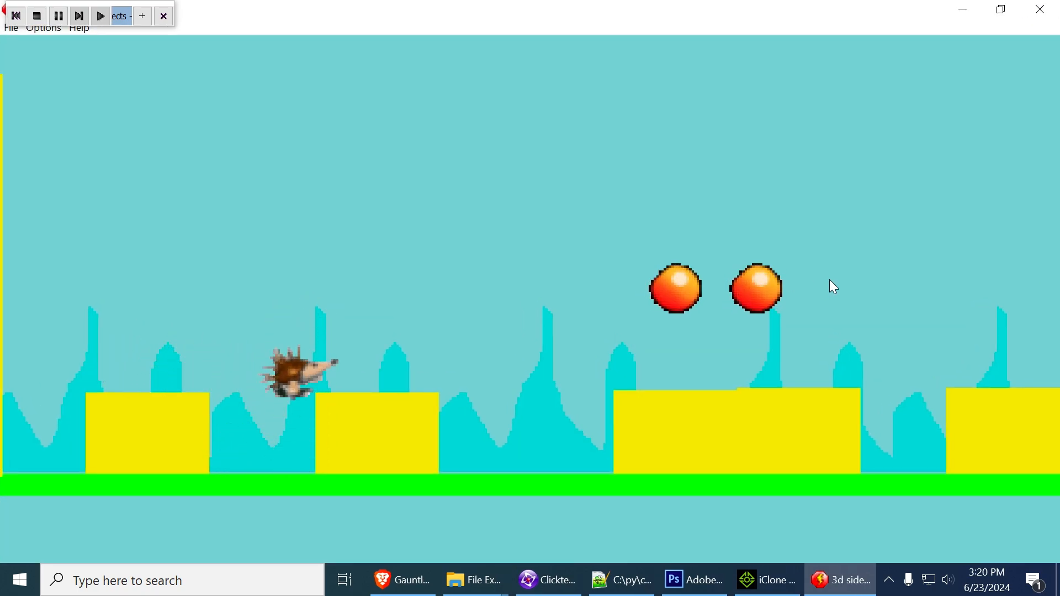
{"action": "key", "text": "Left"}
{"action": "key", "text": "Right"}
{"action": "key", "text": "shift"}
{"action": "key", "text": "Left"}
{"action": "key", "text": "Right"}
{"action": "key", "text": "shift"}
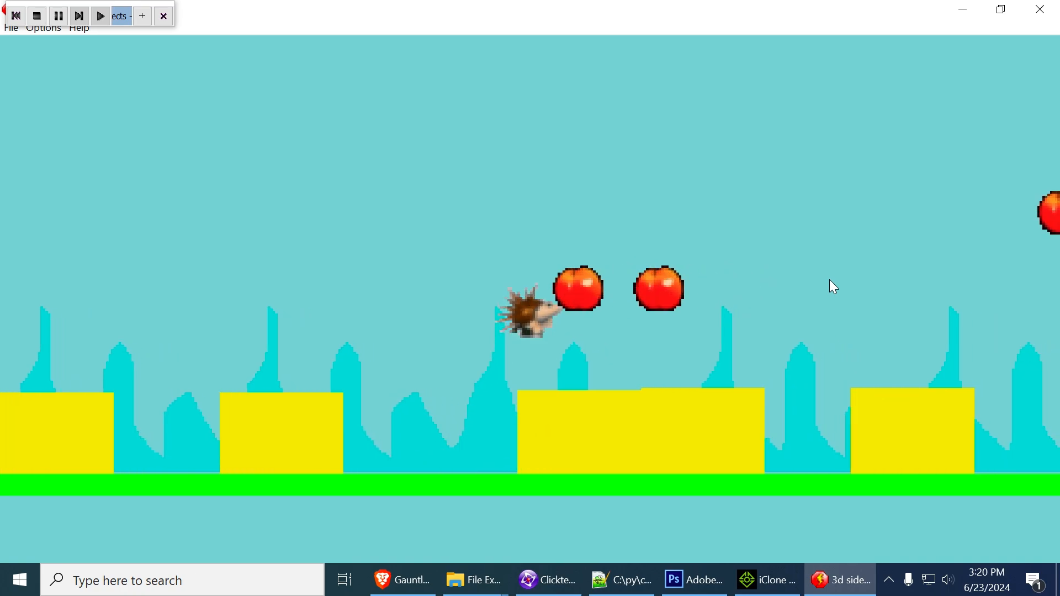
{"action": "key", "text": "Left"}
{"action": "key", "text": "Right"}
{"action": "key", "text": "shift"}
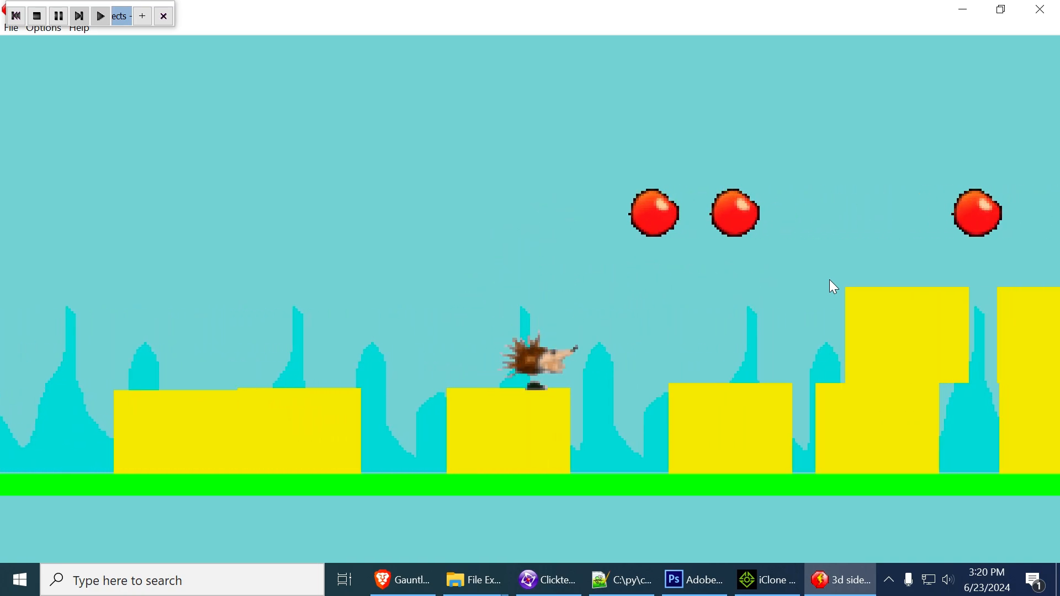
{"action": "key", "text": "Right"}
{"action": "key", "text": "shift"}
{"action": "key", "text": "Left"}
{"action": "key", "text": "Right"}
{"action": "key", "text": "shift"}
{"action": "key", "text": "shift"}
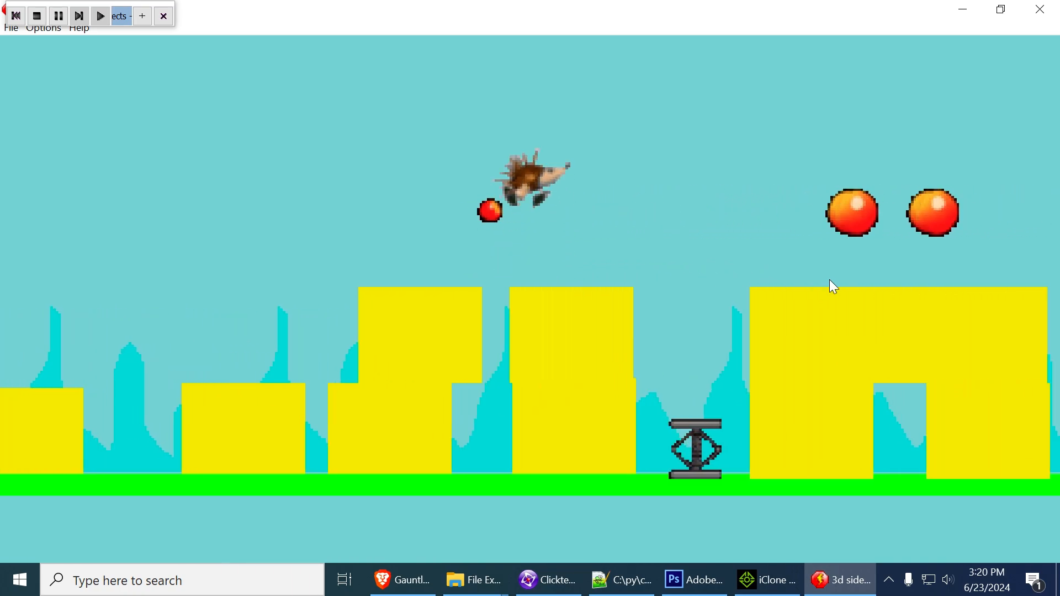
{"action": "key", "text": "Left"}
{"action": "key", "text": "Right"}
{"action": "key", "text": "shift"}
{"action": "key", "text": "shift"}
{"action": "key", "text": "Left"}
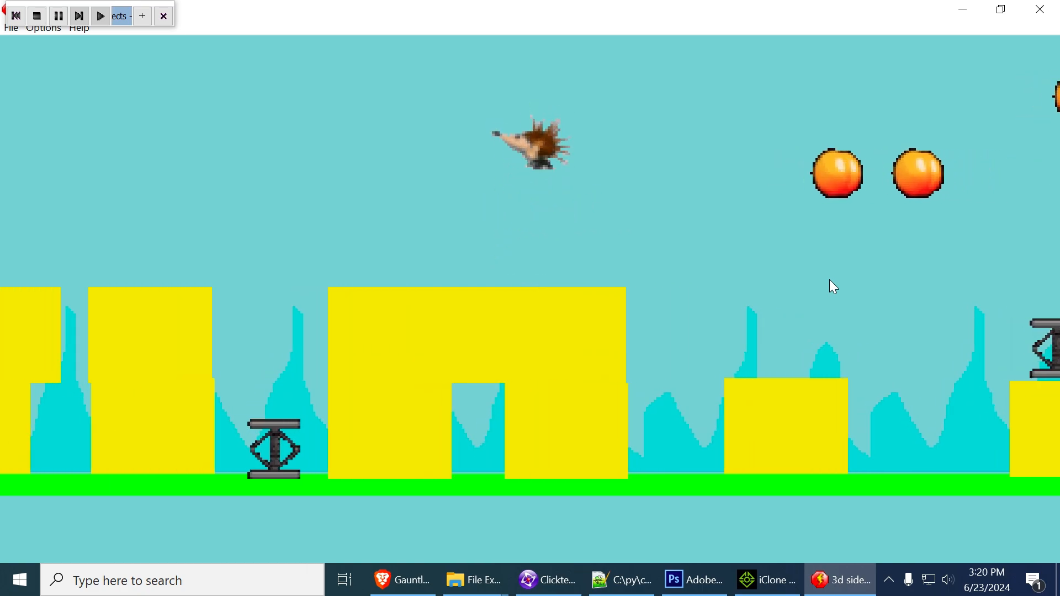
{"action": "key", "text": "Right"}
{"action": "key", "text": "shift"}
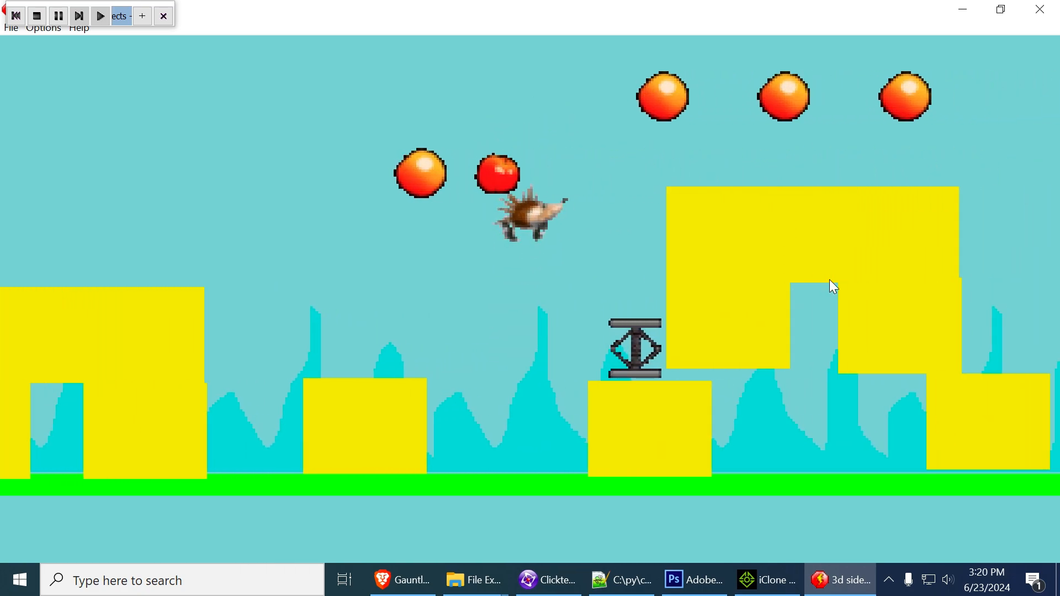
{"action": "key", "text": "Left"}
{"action": "key", "text": "Right"}
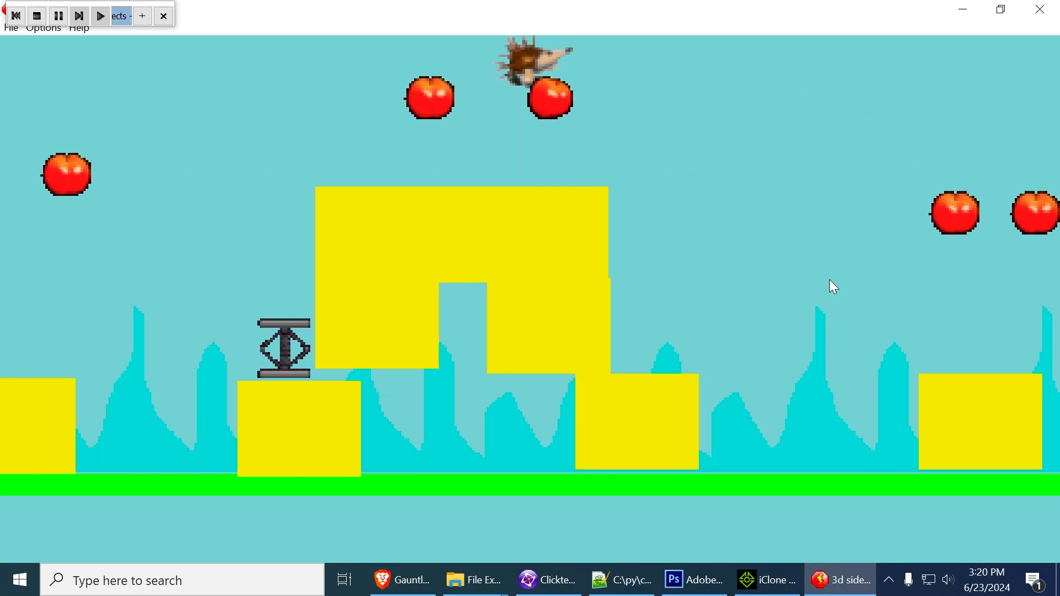
{"action": "key", "text": "shift"}
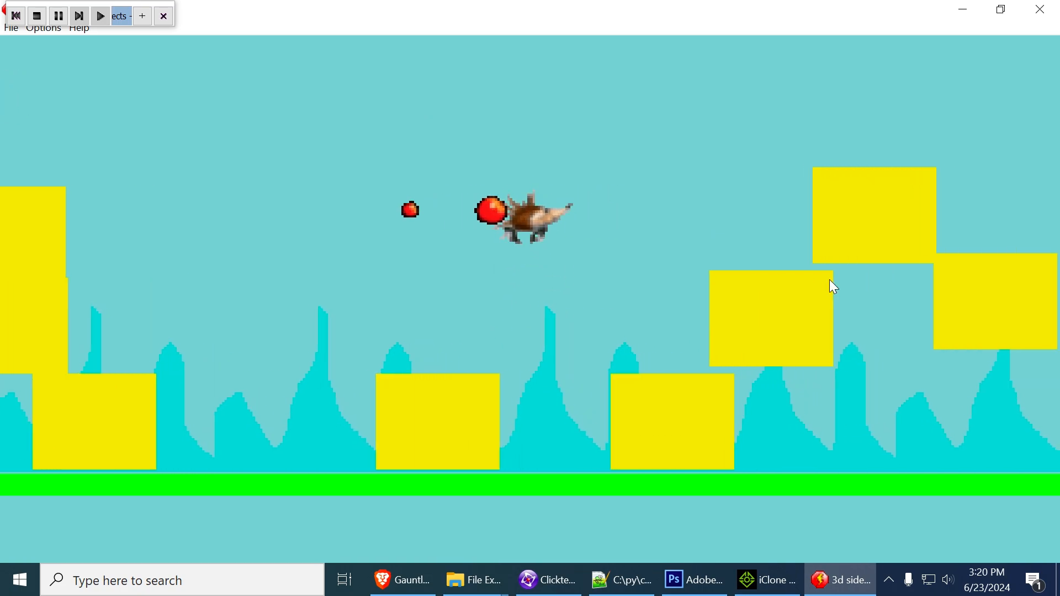
{"action": "key", "text": "shift"}
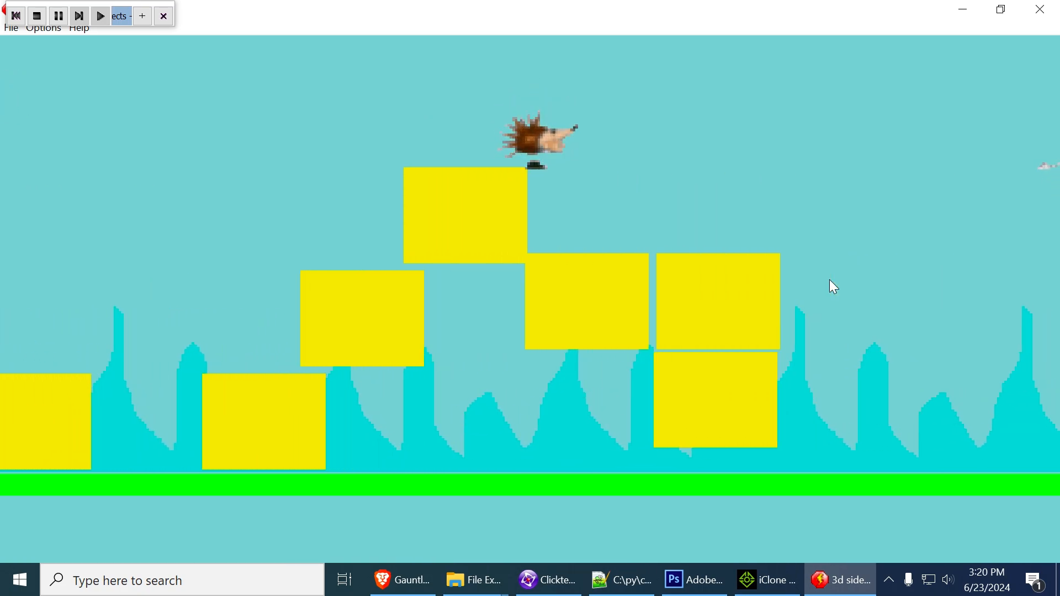
{"action": "key", "text": "Right"}
{"action": "key", "text": "Left"}
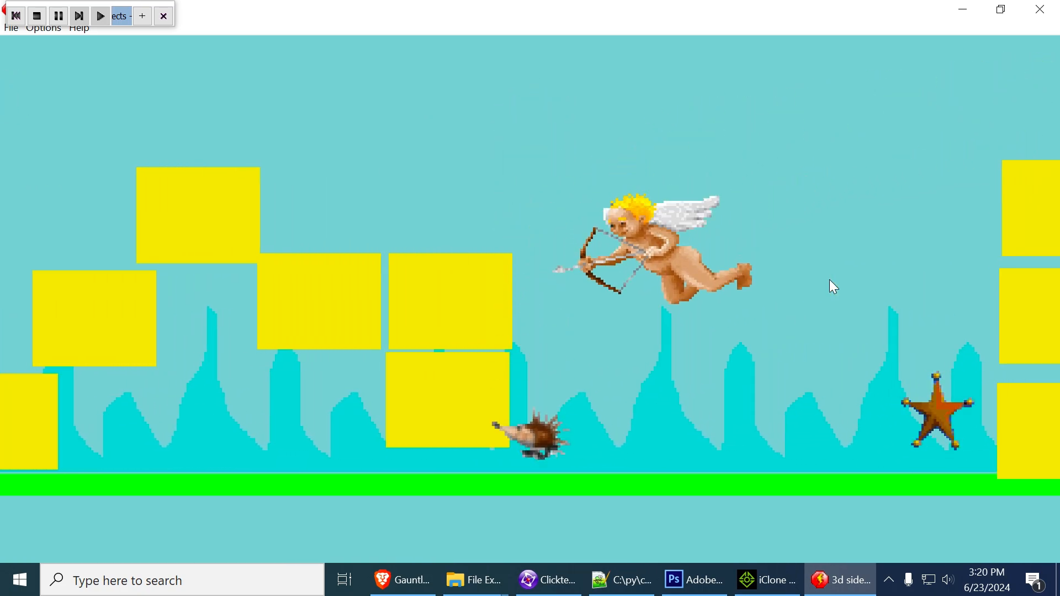
{"action": "key", "text": "Right"}
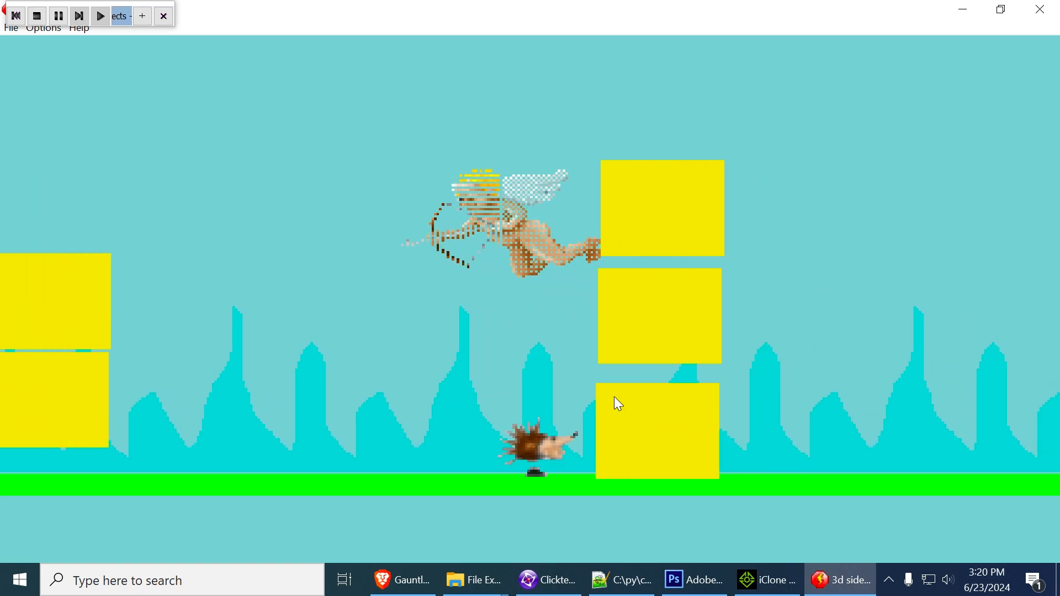
Move the hedgehog to about X 112, Y 80 and rerun the frame maximized with the red Active 2 block visible
{"action": "left_click", "coordinate": [1038, 12]}
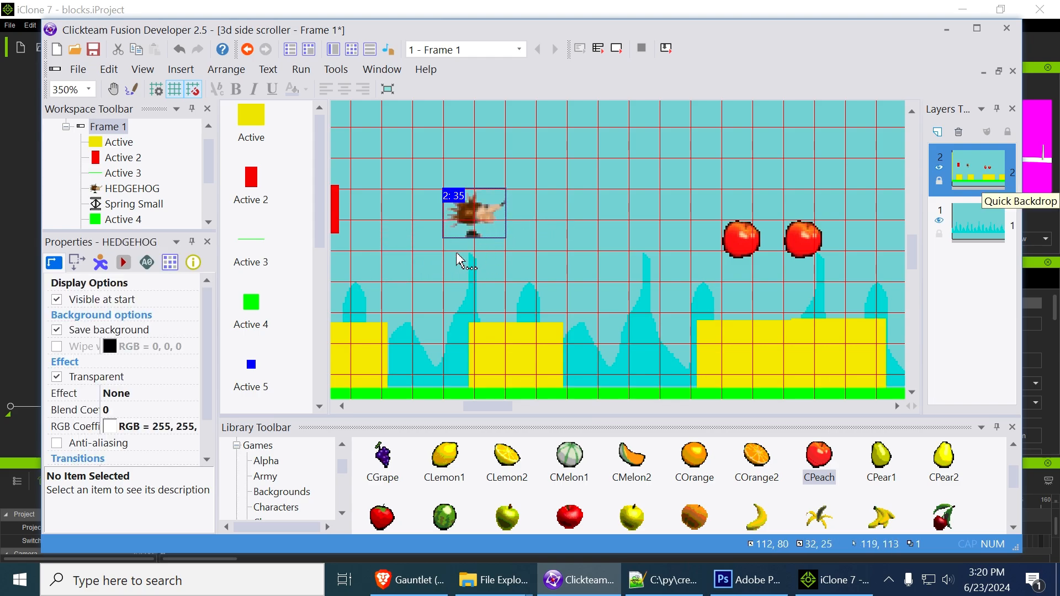
{"action": "middle_click_drag", "start_coordinate": [456, 252], "coordinate": [608, 257]}
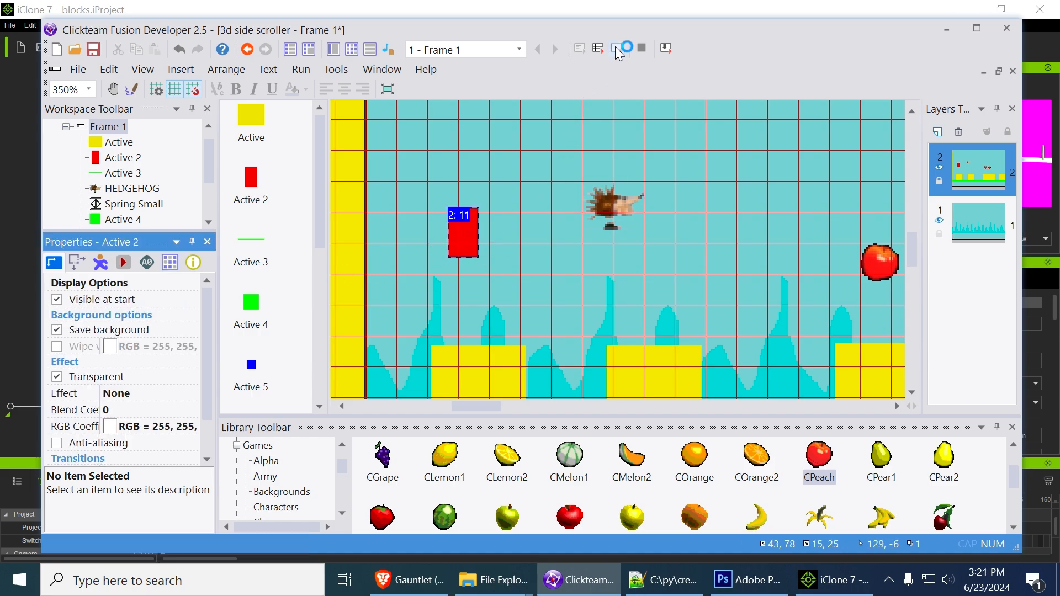
{"action": "left_click", "coordinate": [585, 218]}
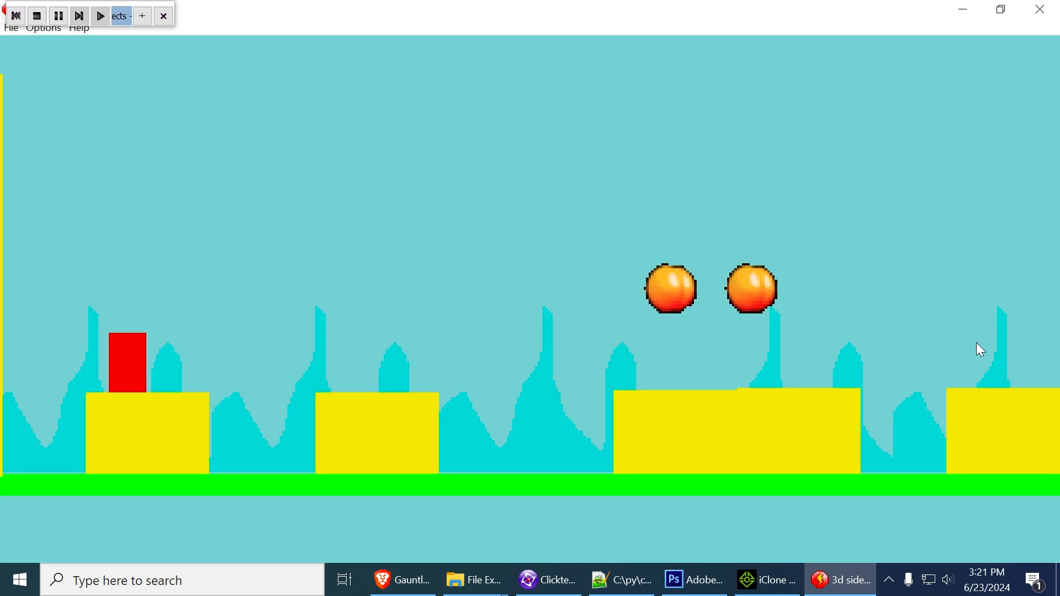
Play the red Active 2 block through the level as far as the block tower, and close the test run
{"action": "key", "text": "Right"}
{"action": "key", "text": "shift"}
{"action": "key", "text": "Right"}
{"action": "key", "text": "shift"}
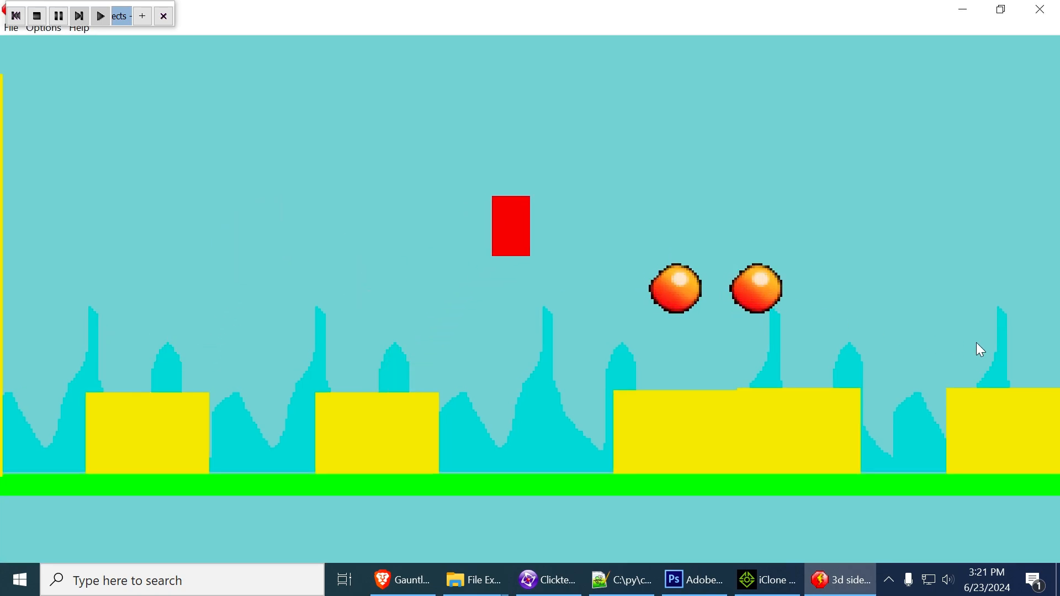
{"action": "key", "text": "shift"}
{"action": "key", "text": "Right"}
{"action": "key", "text": "Right"}
{"action": "key", "text": "shift"}
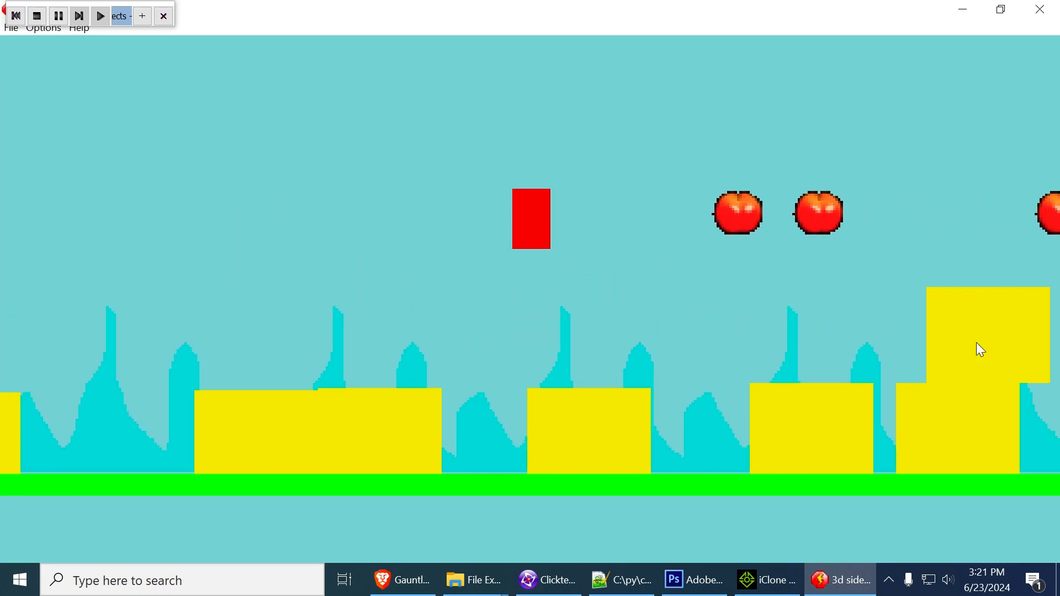
{"action": "key", "text": "Right"}
{"action": "key", "text": "shift"}
{"action": "key", "text": "shift"}
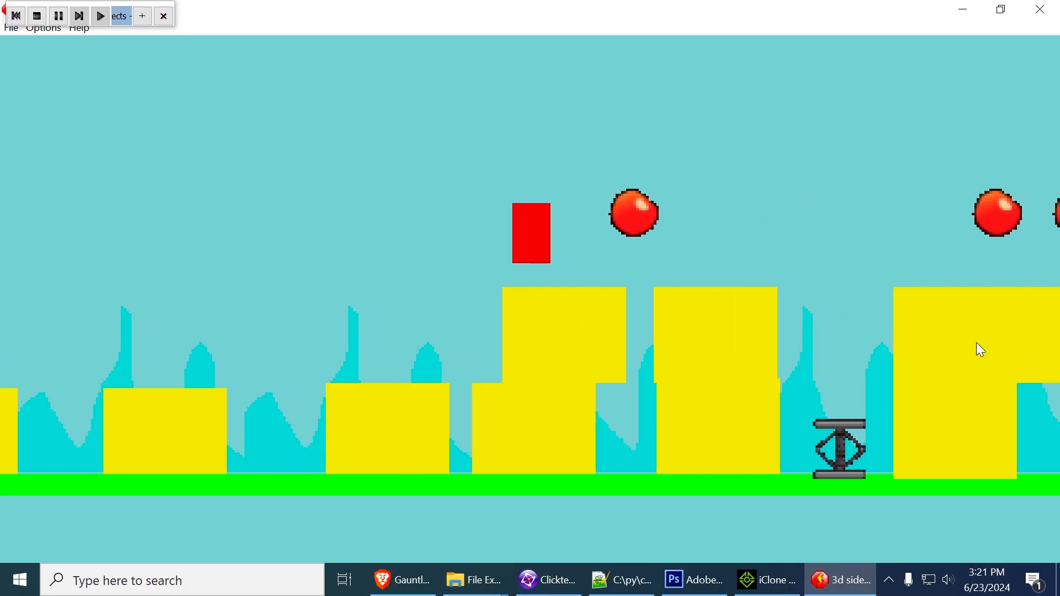
{"action": "key", "text": "shift"}
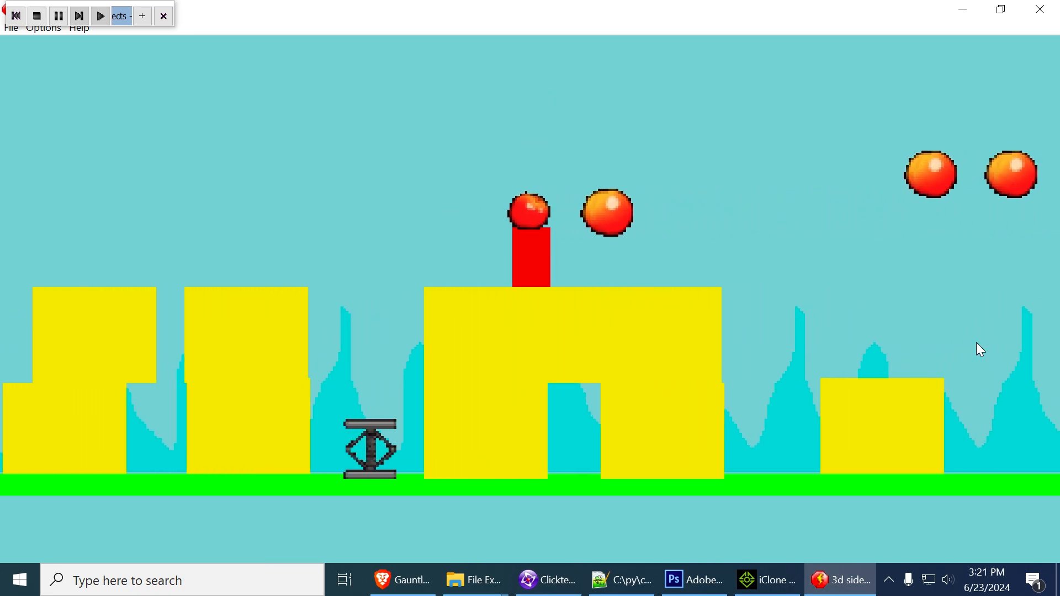
{"action": "key", "text": "shift"}
{"action": "key", "text": "shift"}
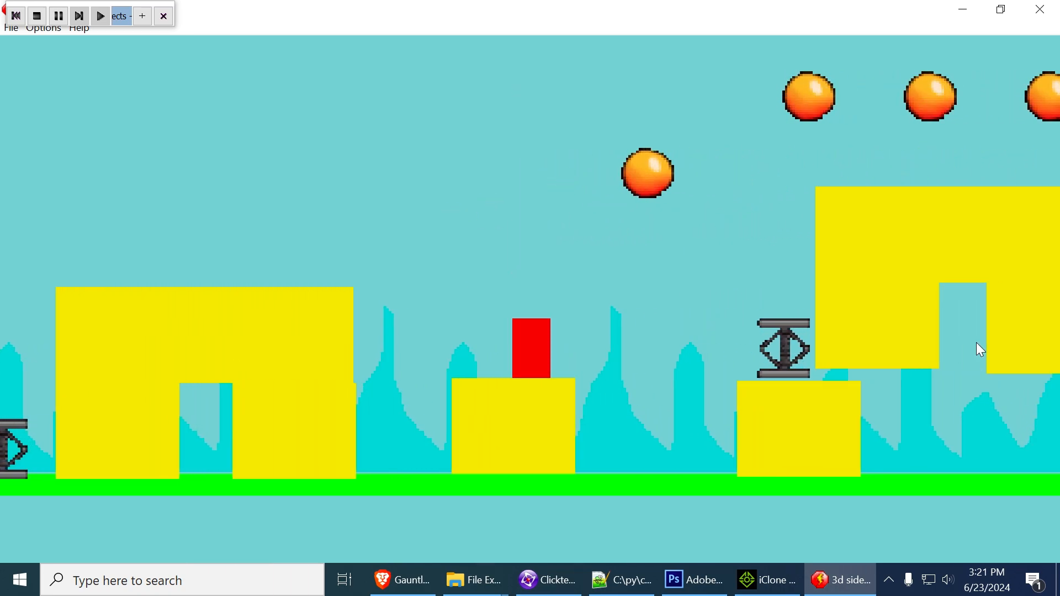
{"action": "key", "text": "shift"}
{"action": "key", "text": "shift"}
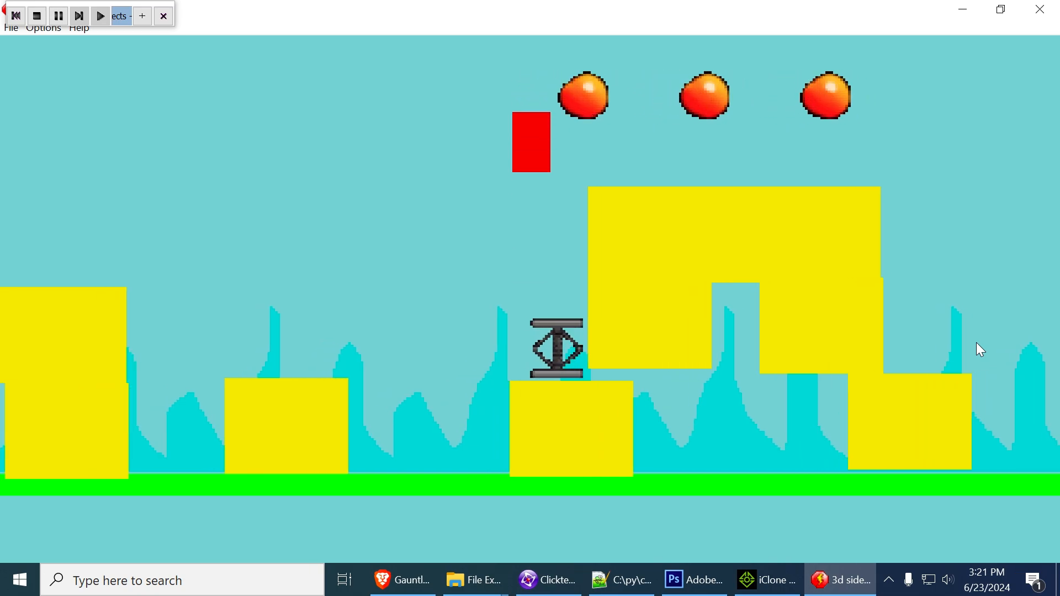
{"action": "key", "text": "shift"}
{"action": "key", "text": "shift"}
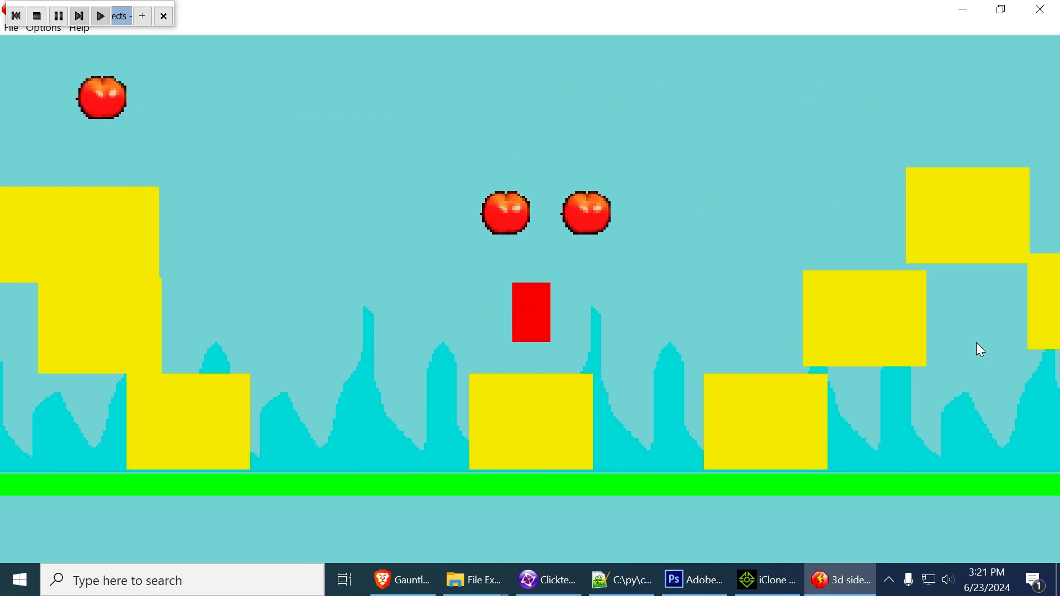
{"action": "key", "text": "shift"}
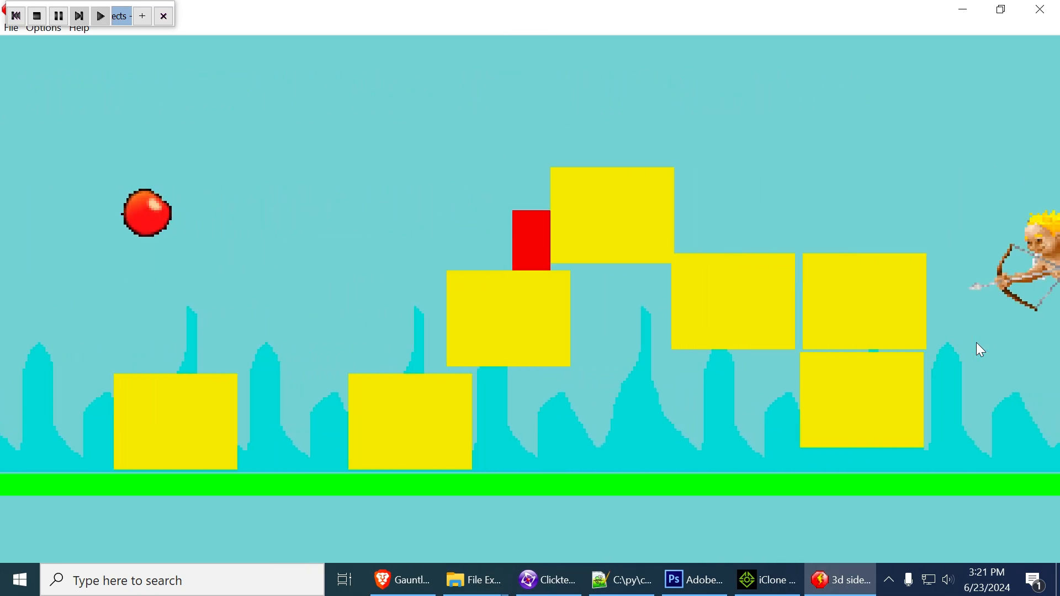
{"action": "key", "text": "shift"}
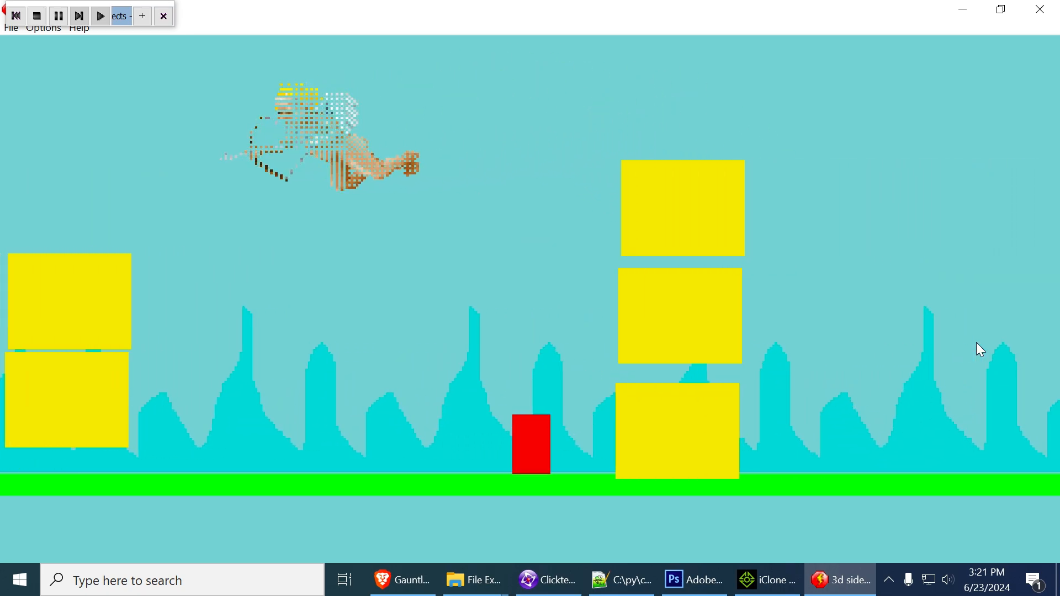
{"action": "left_click", "coordinate": [1041, 9]}
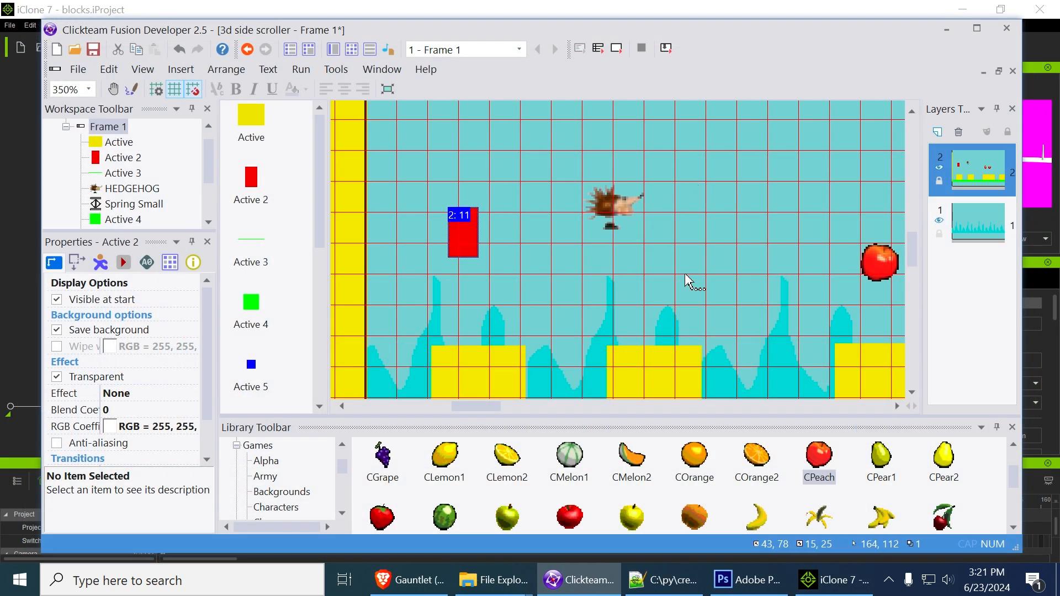
Move the spired Quick Backdrop to about X -16, Y 32 and show layer 1's scrolling options
{"action": "middle_click_drag", "start_coordinate": [685, 275], "coordinate": [732, 227]}
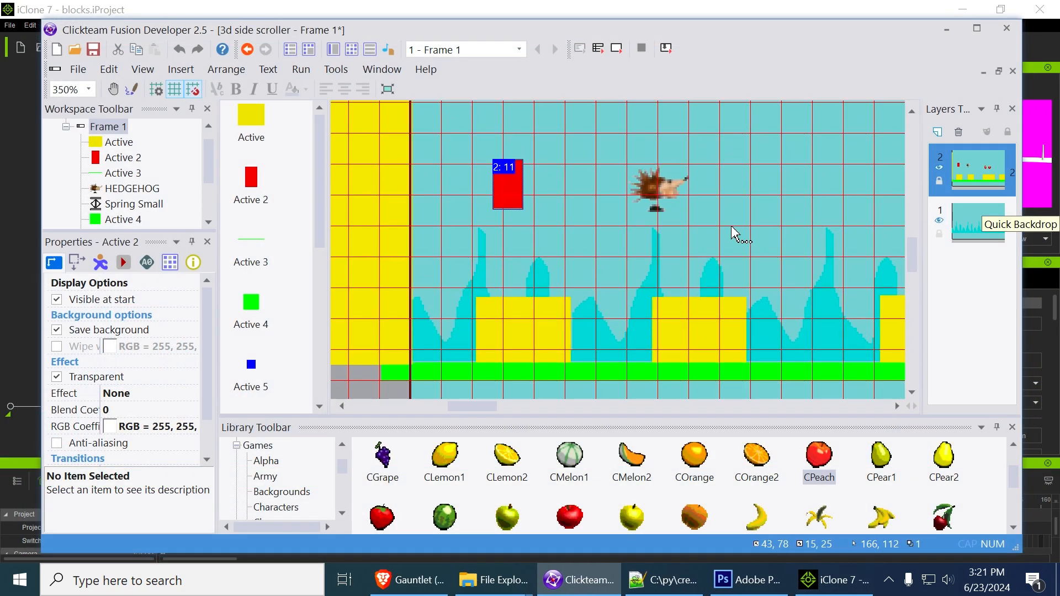
{"action": "middle_click_drag", "start_coordinate": [759, 232], "coordinate": [736, 256]}
{"action": "left_click", "coordinate": [765, 284]}
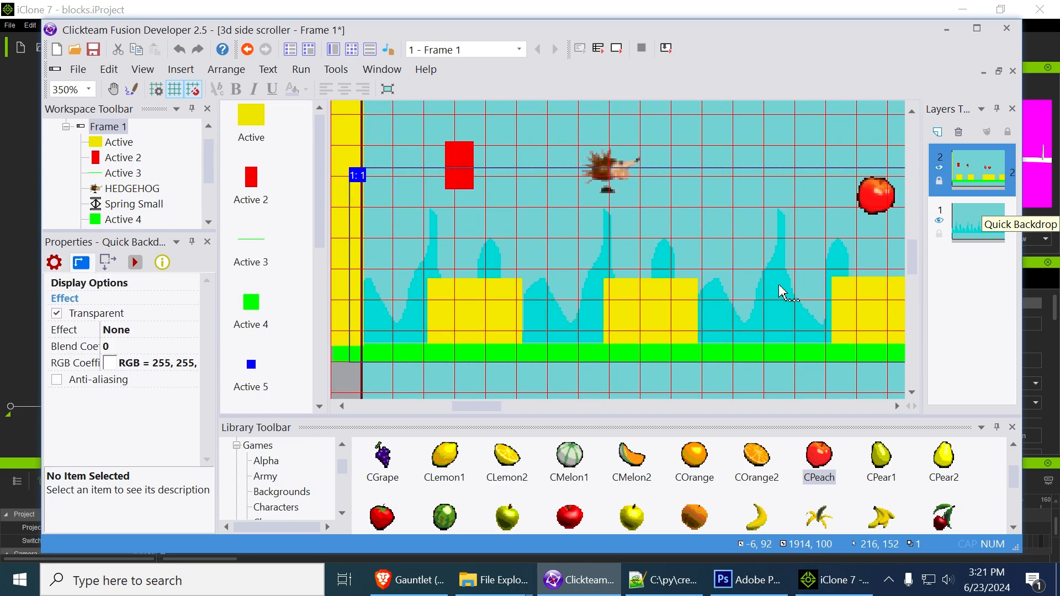
{"action": "left_click_drag", "start_coordinate": [774, 167], "coordinate": [771, 193]}
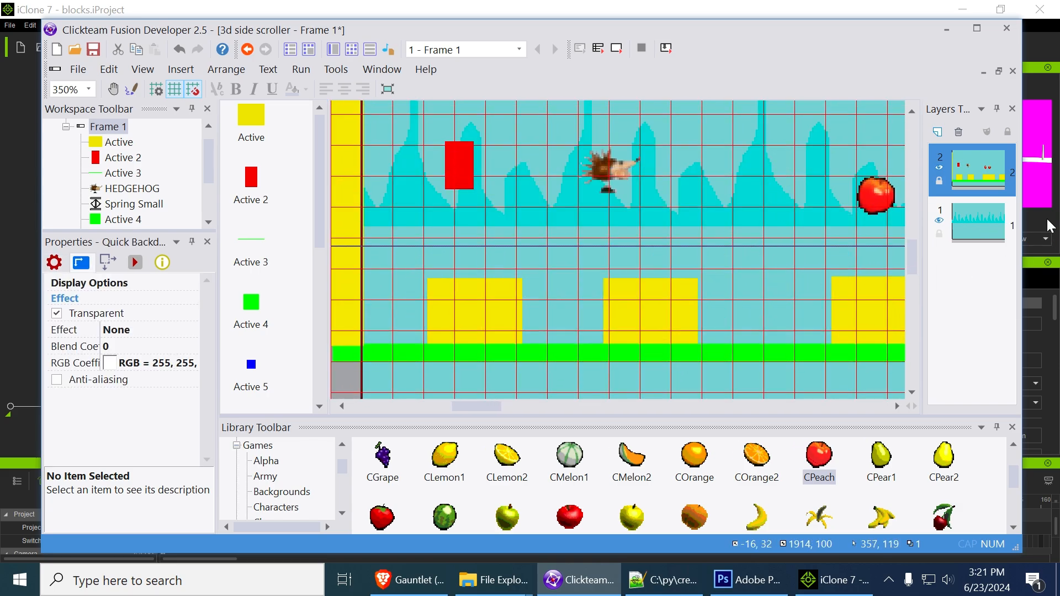
{"action": "left_click", "coordinate": [989, 231]}
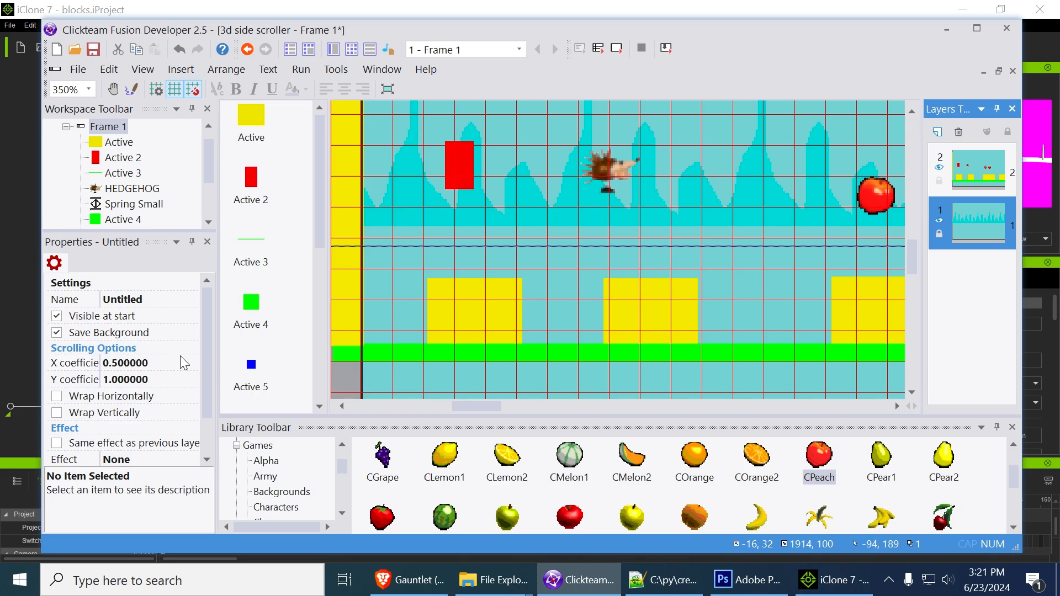
Set layer 1's X scrolling coefficient to 1 and run the frame in a maximized window
{"action": "left_click", "coordinate": [111, 363]}
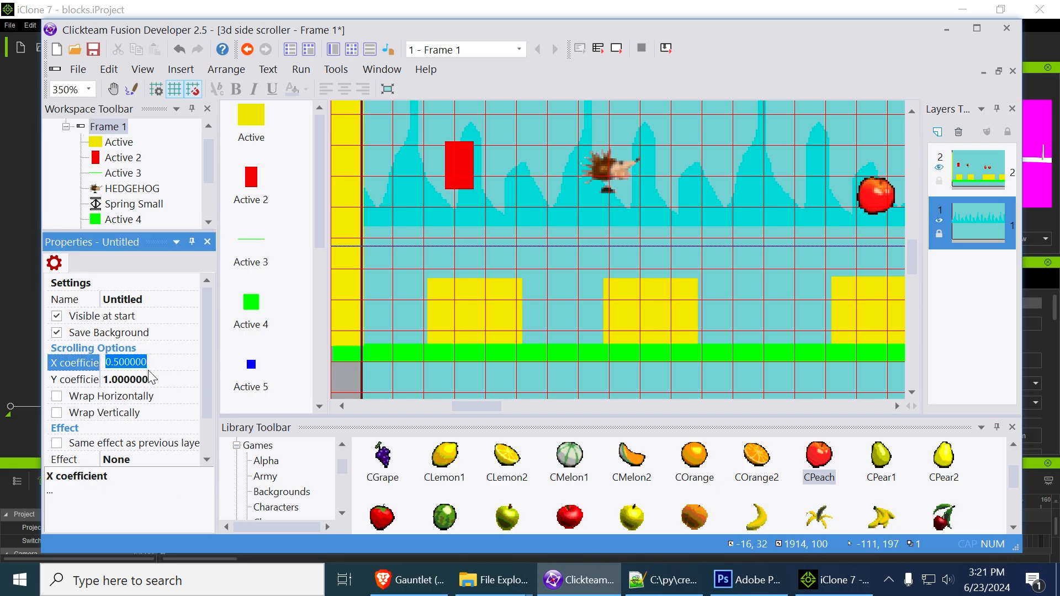
{"action": "type", "text": "1"}
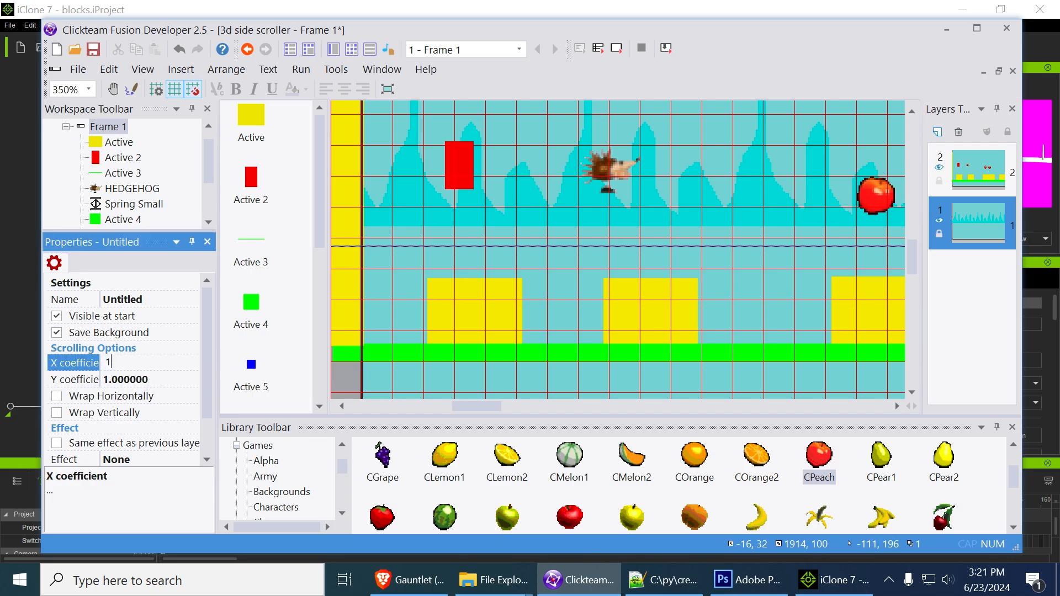
{"action": "left_click", "coordinate": [520, 149]}
{"action": "left_click", "coordinate": [617, 50]}
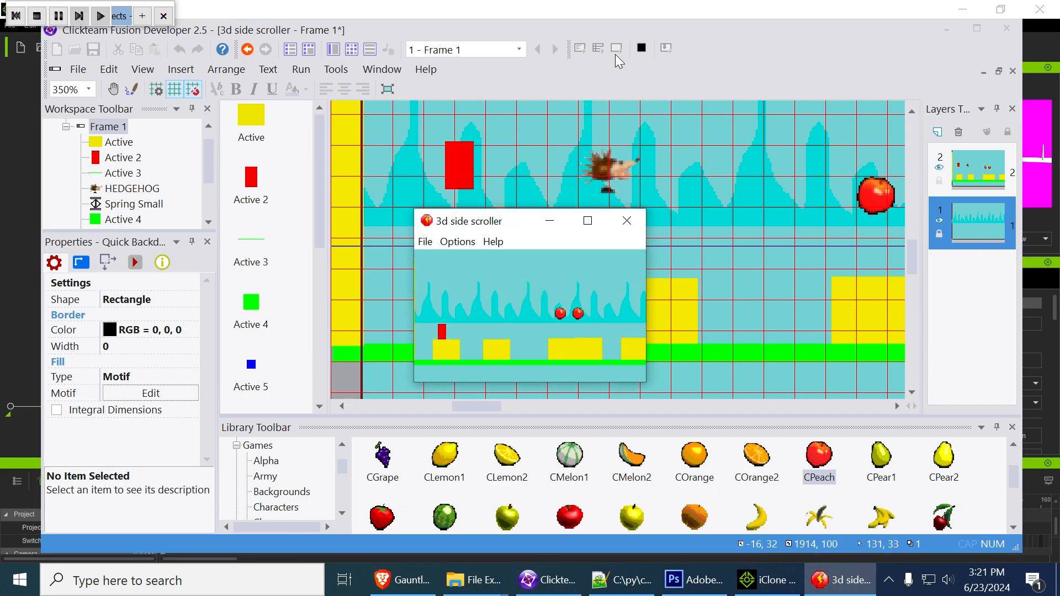
{"action": "left_click", "coordinate": [588, 221]}
Play the red block over the yellow blocks up to the first stacked blocks, and close the test run
{"action": "key", "text": "Right"}
{"action": "key", "text": "shift"}
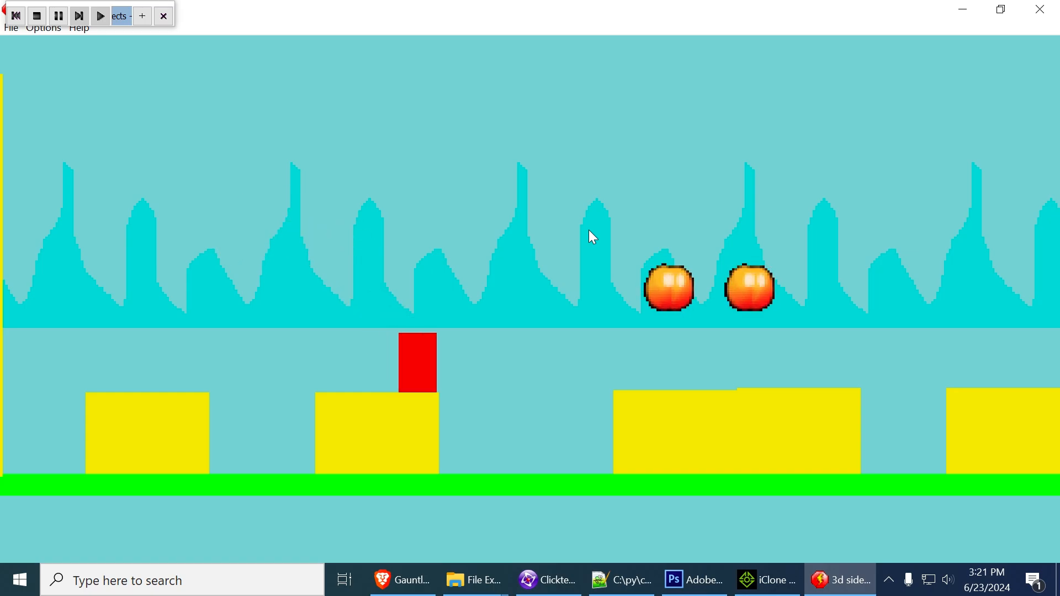
{"action": "key", "text": "shift"}
{"action": "key", "text": "shift"}
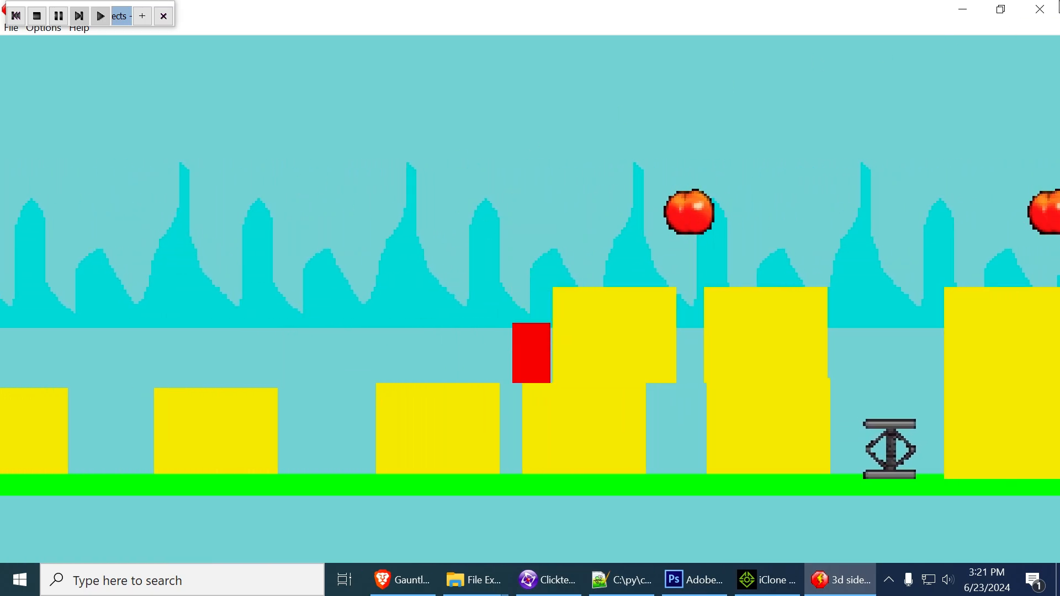
{"action": "left_click", "coordinate": [1038, 21]}
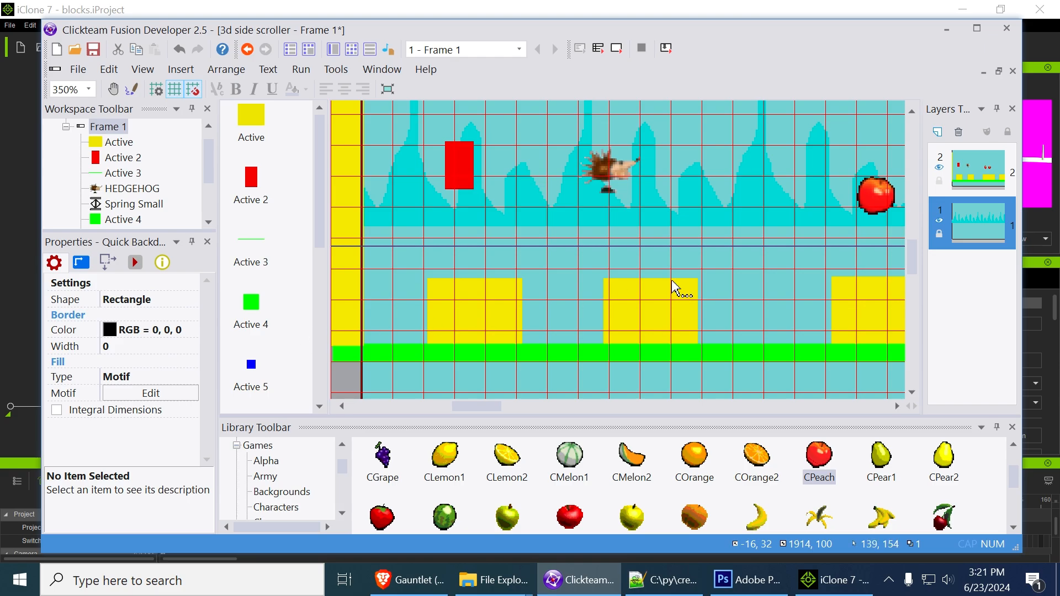
Set layer 1's X scrolling coefficient to 0.3 and rerun the frame in a maximized window
{"action": "left_click", "coordinate": [967, 222]}
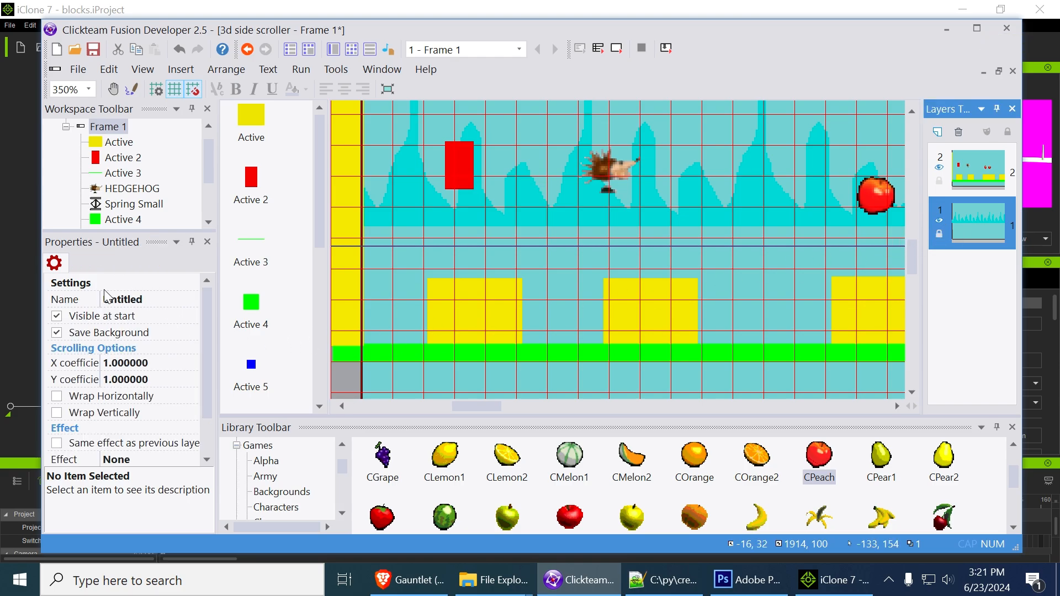
{"action": "left_click", "coordinate": [125, 363]}
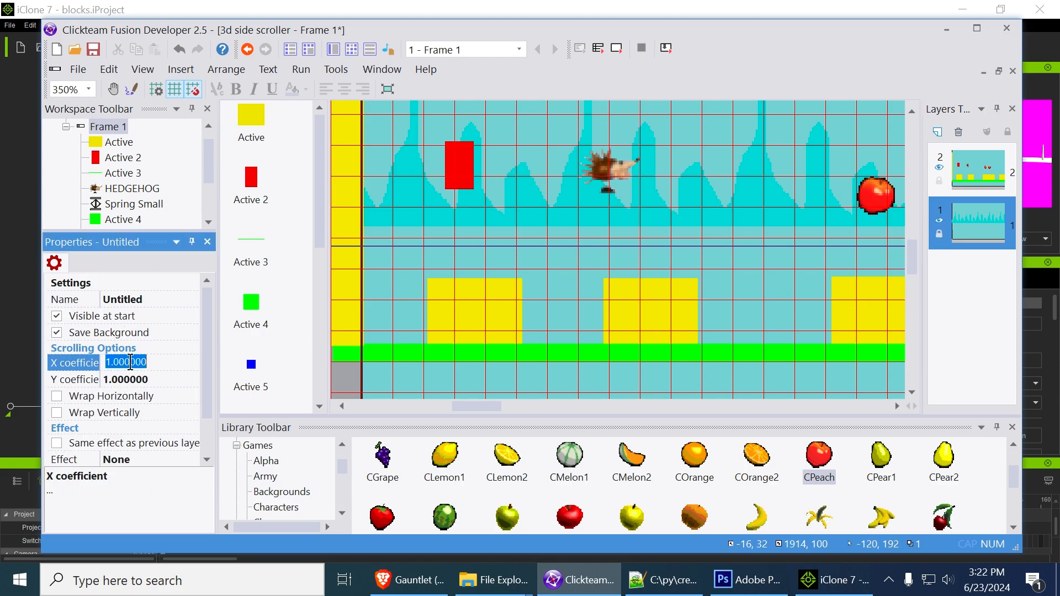
{"action": "type", "text": "0."}
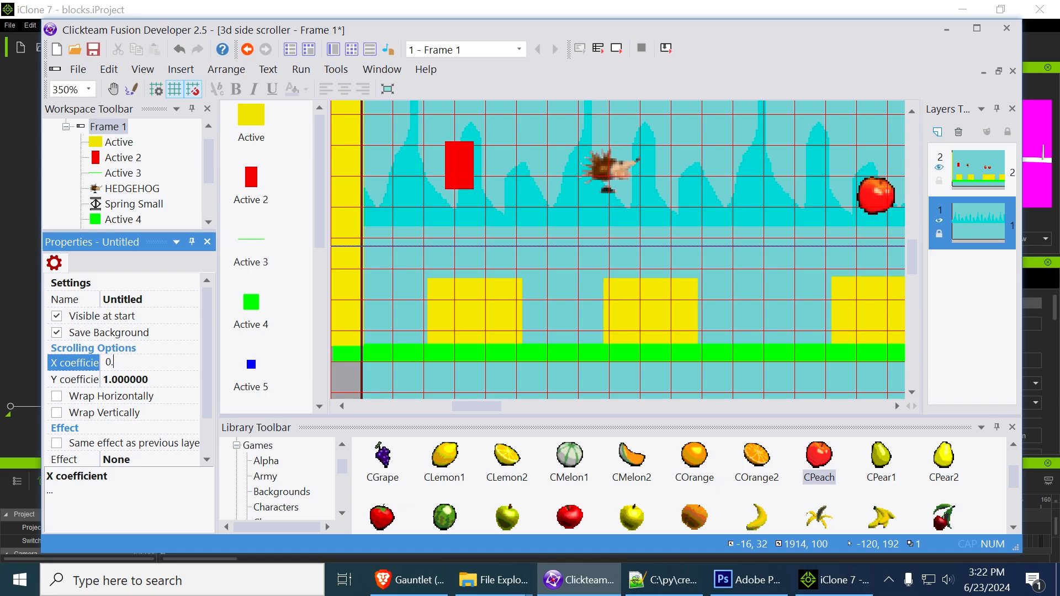
{"action": "type", "text": "3"}
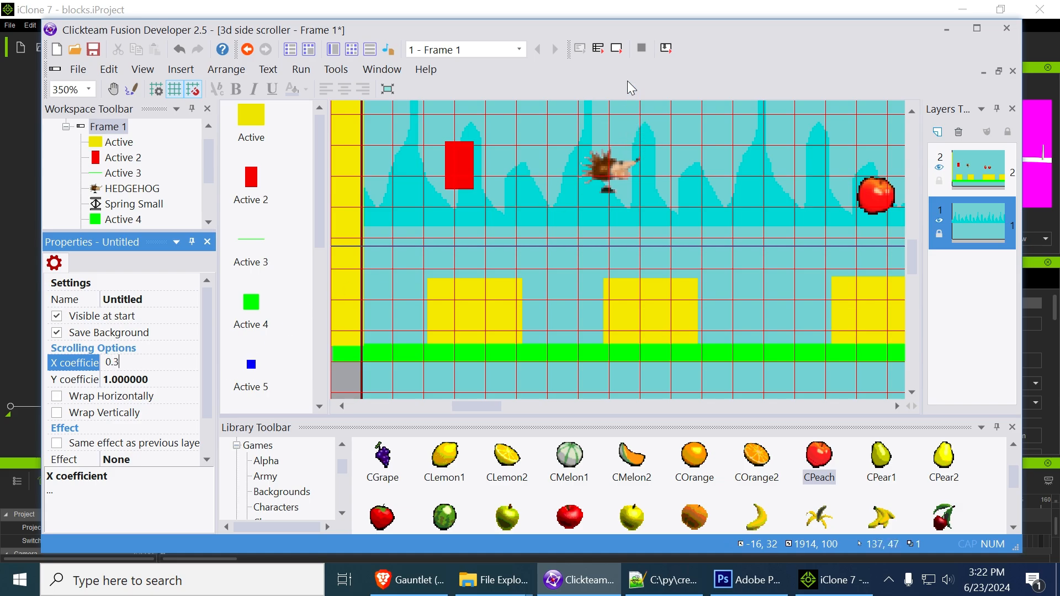
{"action": "left_click", "coordinate": [620, 49]}
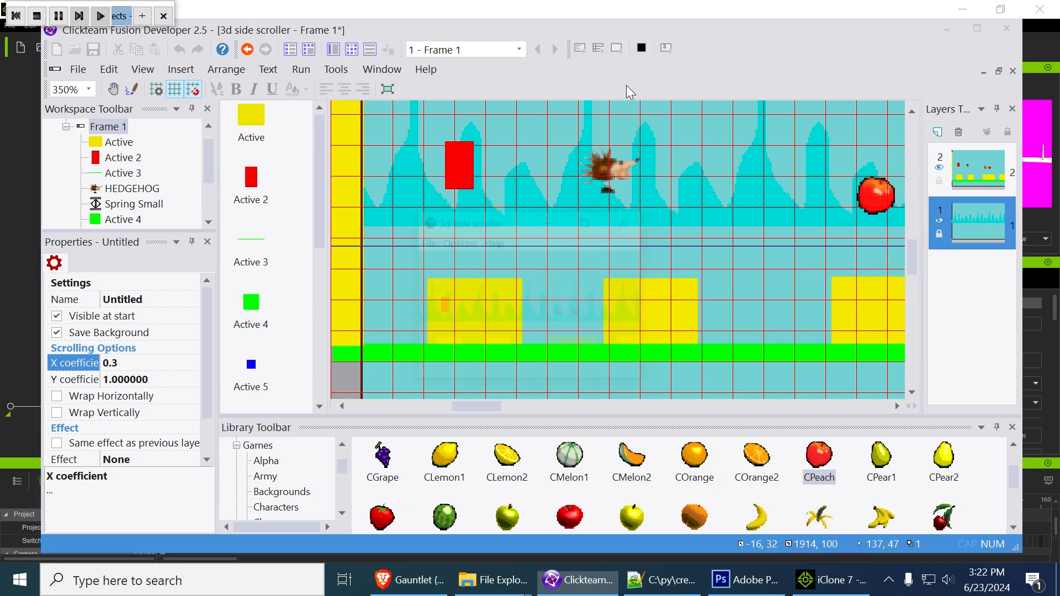
{"action": "left_click", "coordinate": [586, 220]}
Play the red block past the first spring to the second spring, and close the test run
{"action": "key", "text": "Right"}
{"action": "key", "text": "shift"}
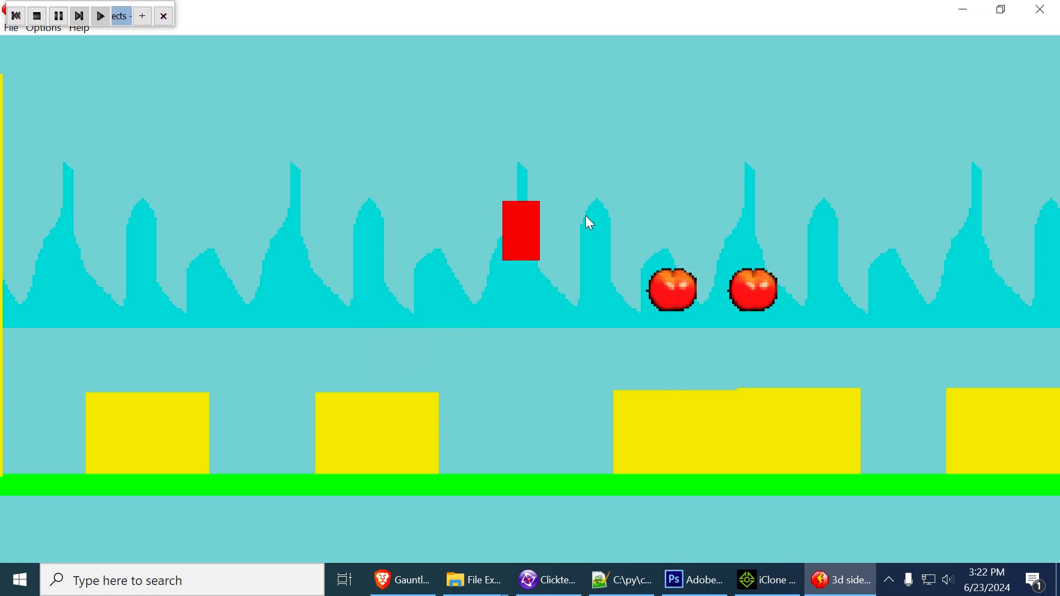
{"action": "key", "text": "shift"}
{"action": "key", "text": "shift"}
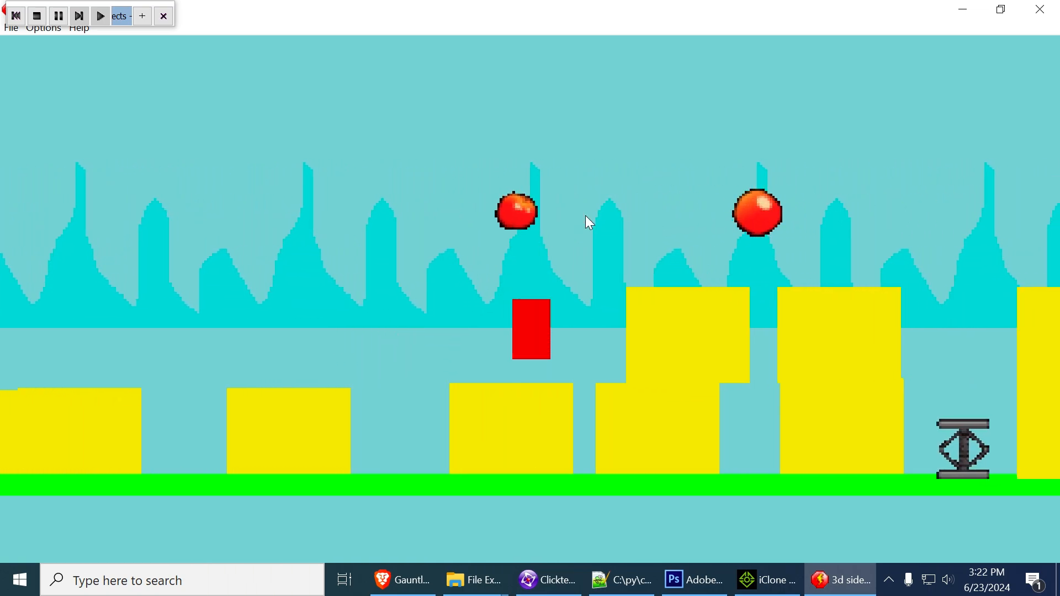
{"action": "key", "text": "shift"}
{"action": "key", "text": "Right"}
{"action": "key", "text": "shift"}
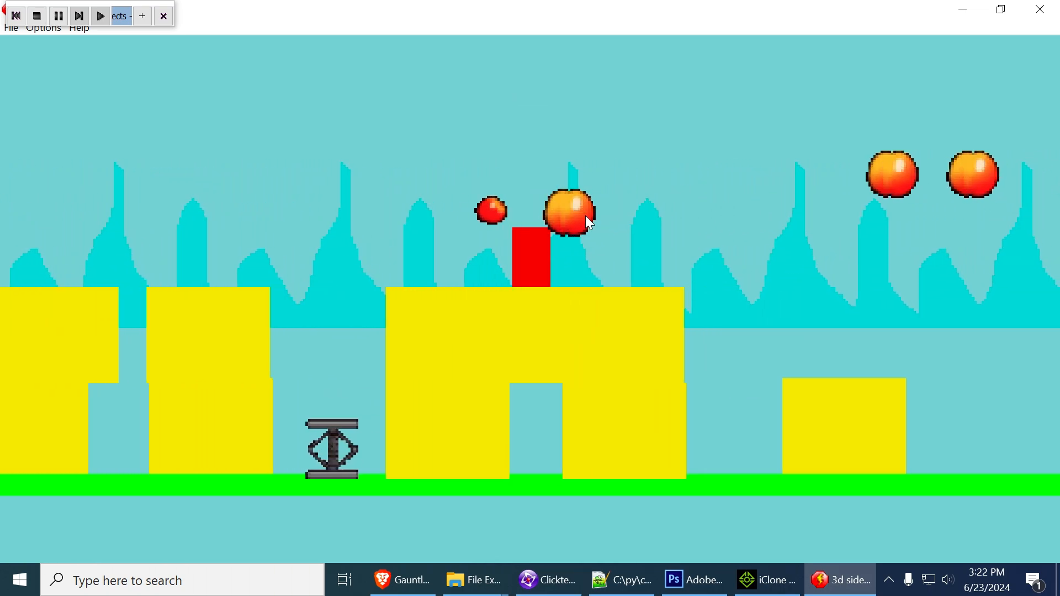
{"action": "key", "text": "shift"}
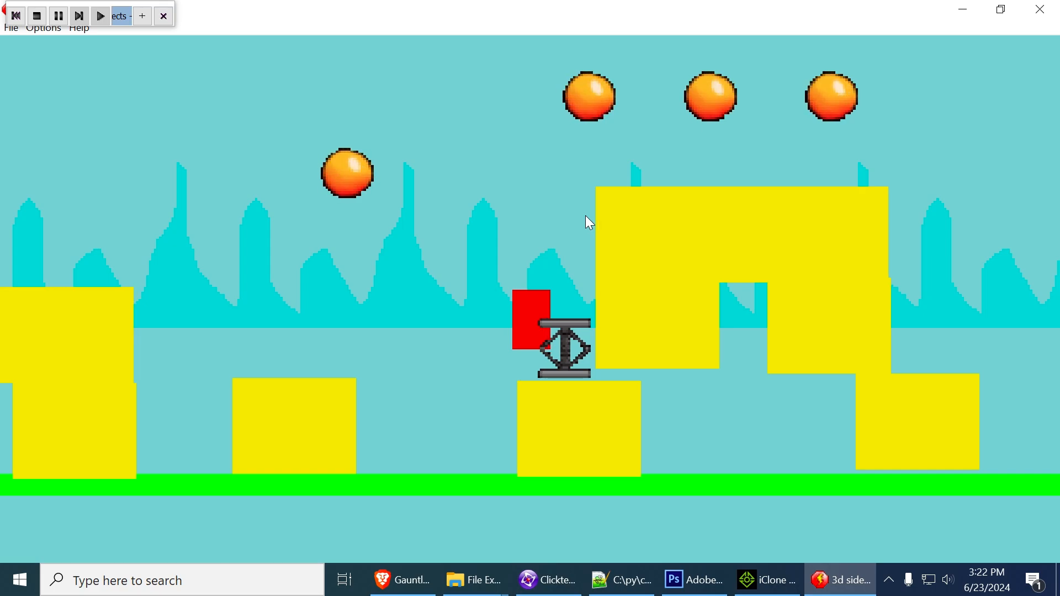
{"action": "left_click", "coordinate": [1041, 10]}
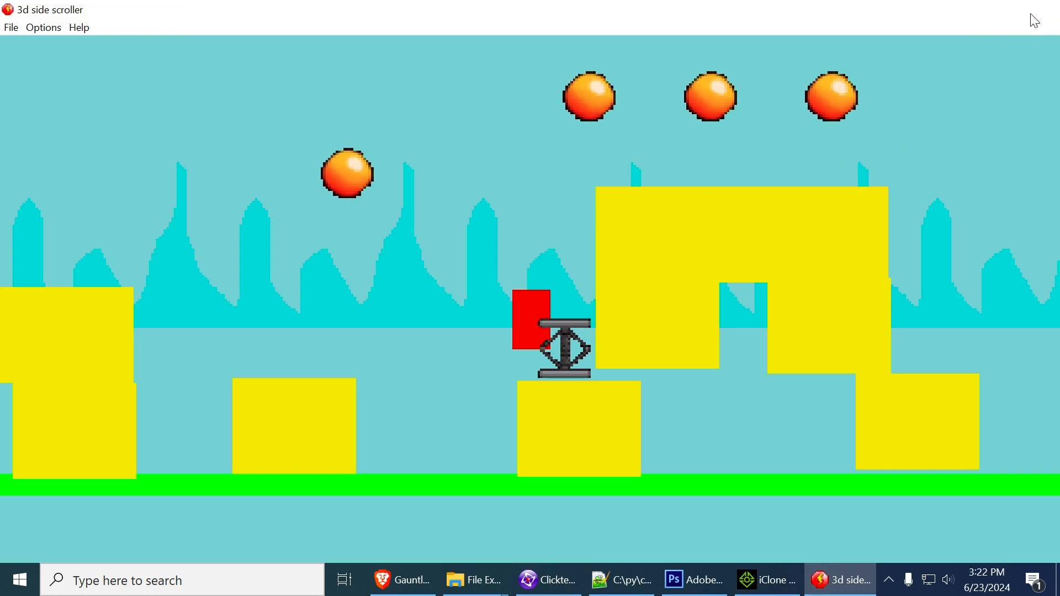
Insert a Quick Backdrop object on layer 1 at X 0, Y 128, below the spires
{"action": "middle_click_drag", "start_coordinate": [601, 256], "coordinate": [790, 283]}
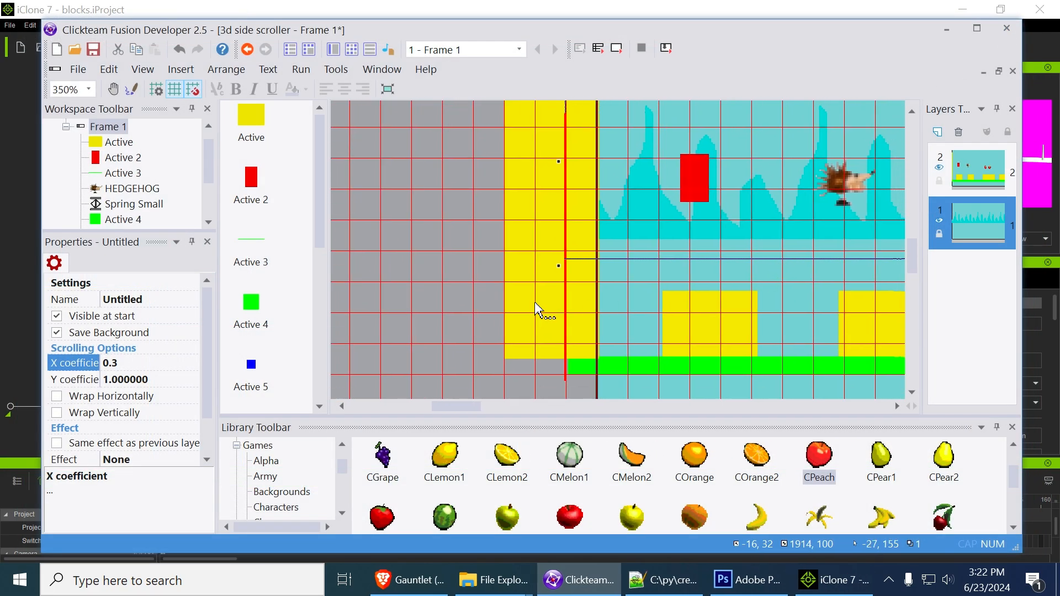
{"action": "right_click", "coordinate": [457, 299]}
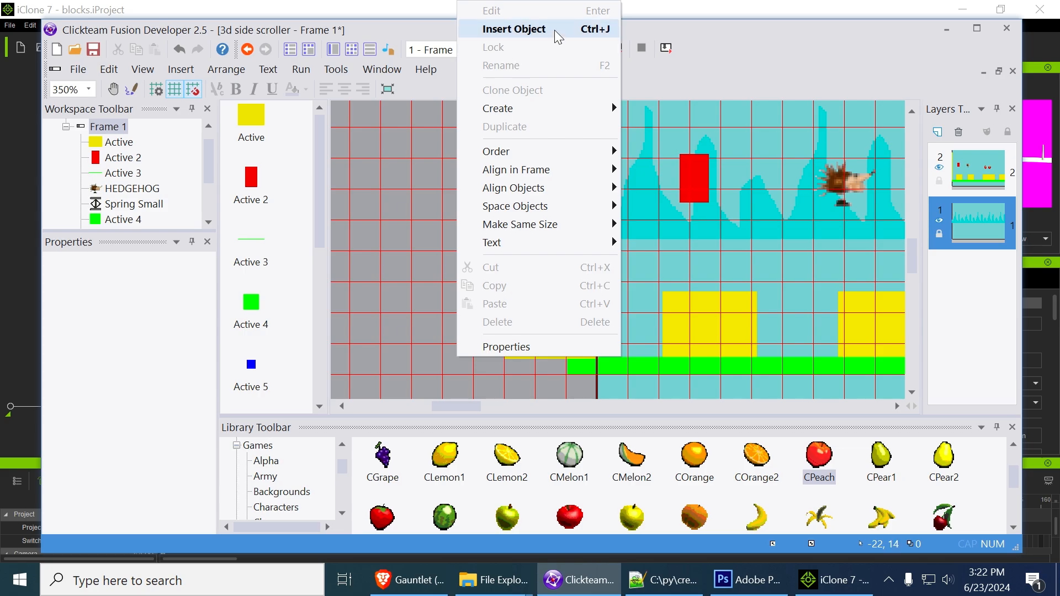
{"action": "left_click", "coordinate": [535, 28]}
{"action": "left_click", "coordinate": [425, 130]}
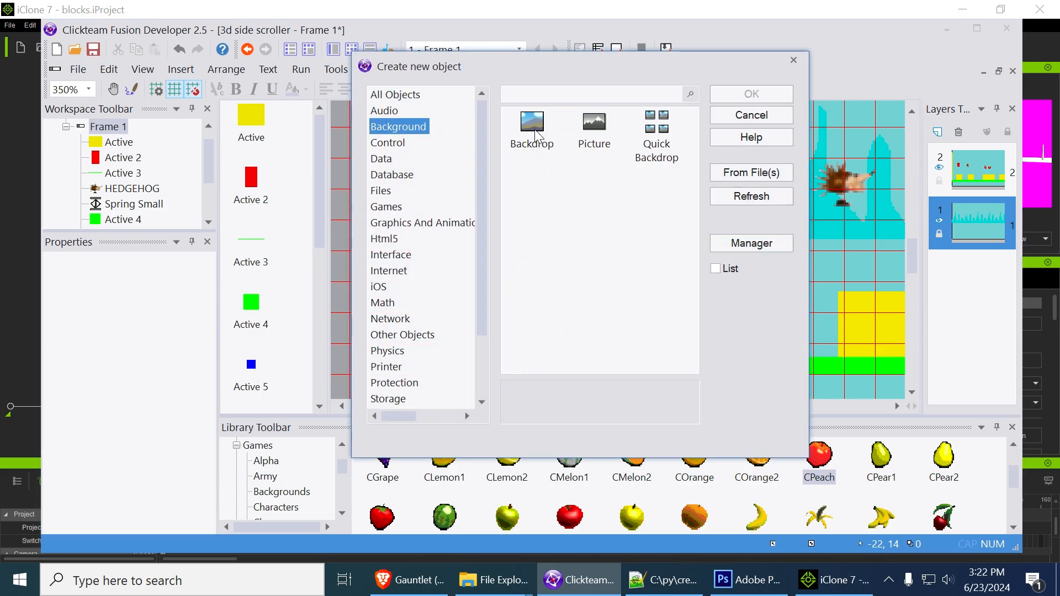
{"action": "double_click", "coordinate": [656, 133]}
{"action": "left_click", "coordinate": [623, 255]}
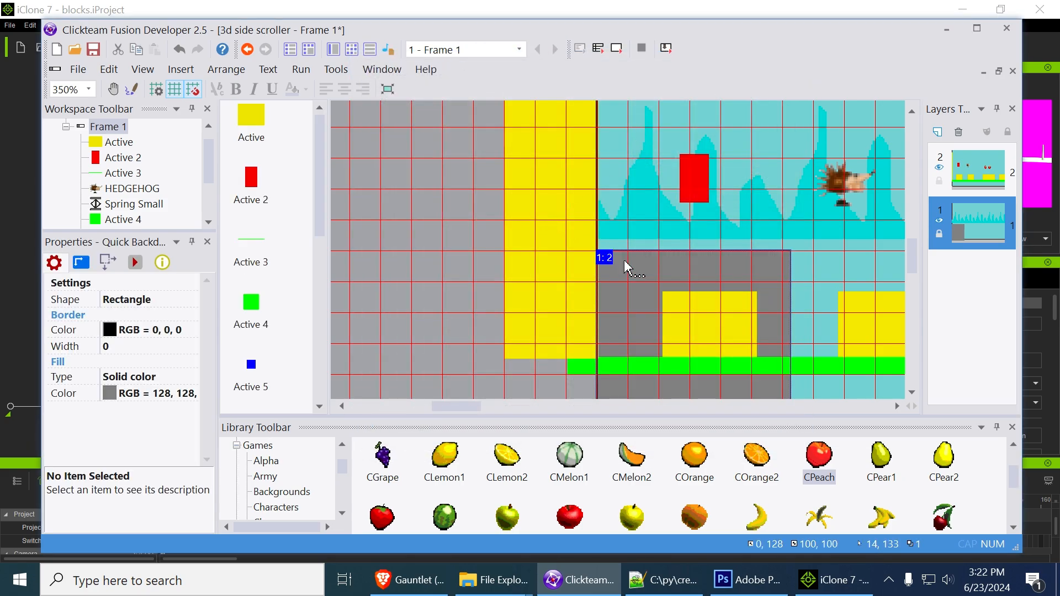
Change the new Quick Backdrop's fill type to Motif and erase the default X image from its motif
{"action": "left_click", "coordinate": [148, 381]}
{"action": "left_click", "coordinate": [139, 449]}
{"action": "left_click", "coordinate": [164, 396]}
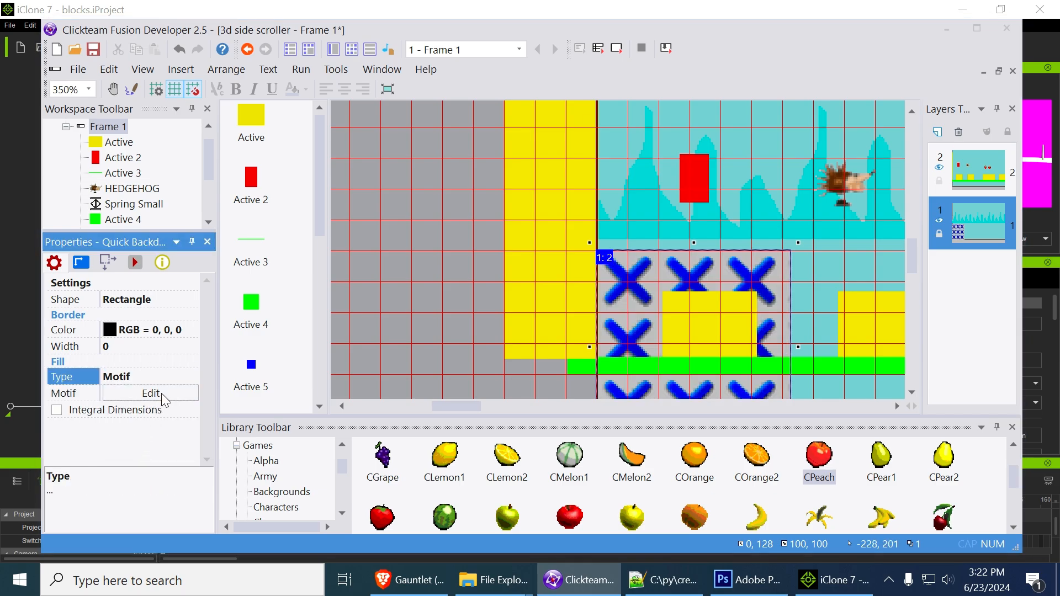
{"action": "scroll", "coordinate": [529, 279], "scroll_direction": "up", "scroll_amount": 4}
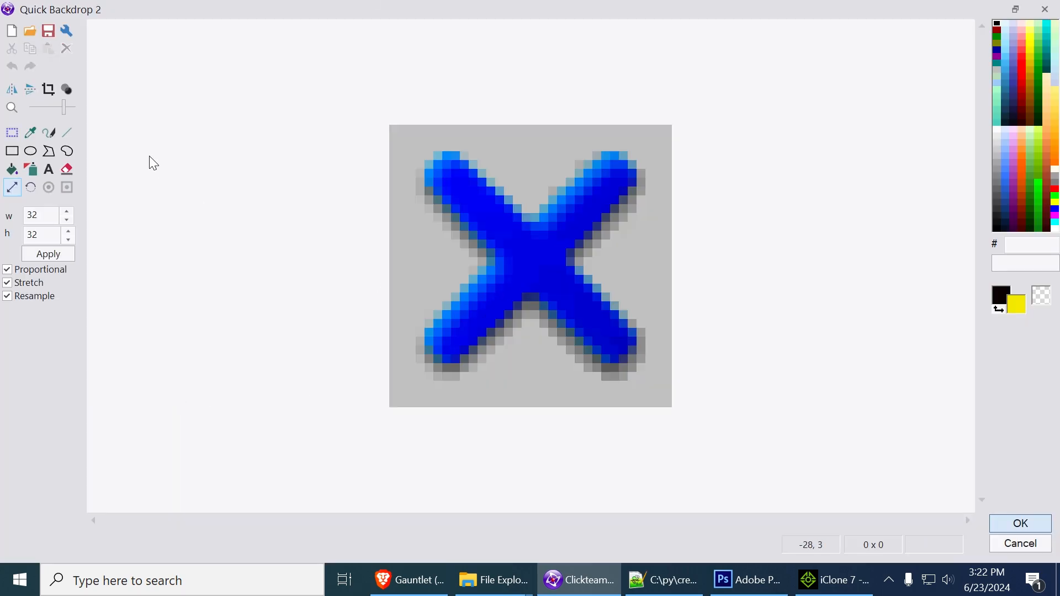
{"action": "scroll", "coordinate": [475, 91], "scroll_direction": "down", "scroll_amount": 1}
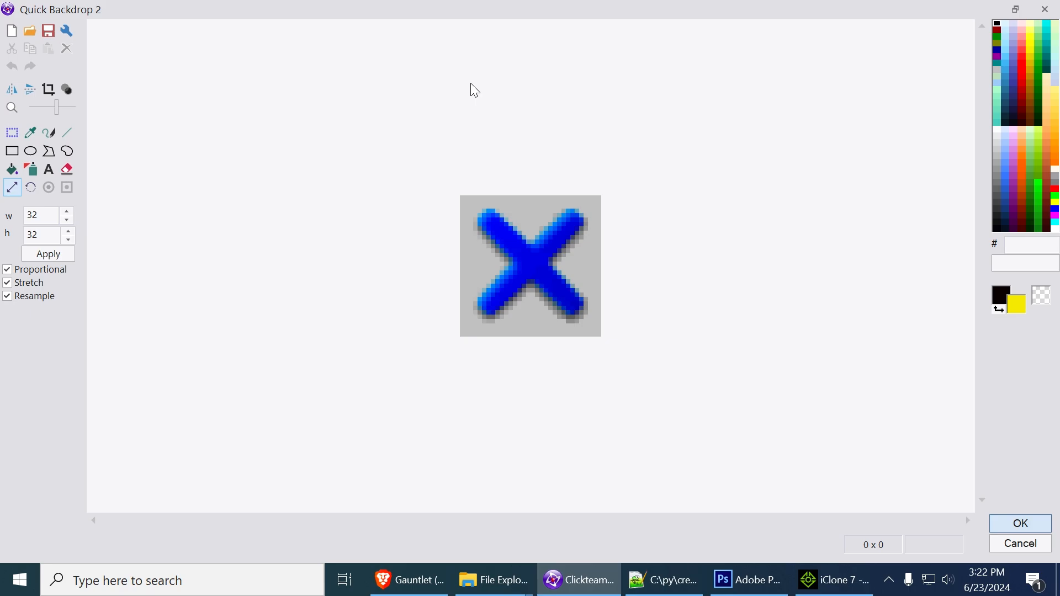
{"action": "double_click", "coordinate": [627, 17]}
{"action": "left_click", "coordinate": [371, 140]}
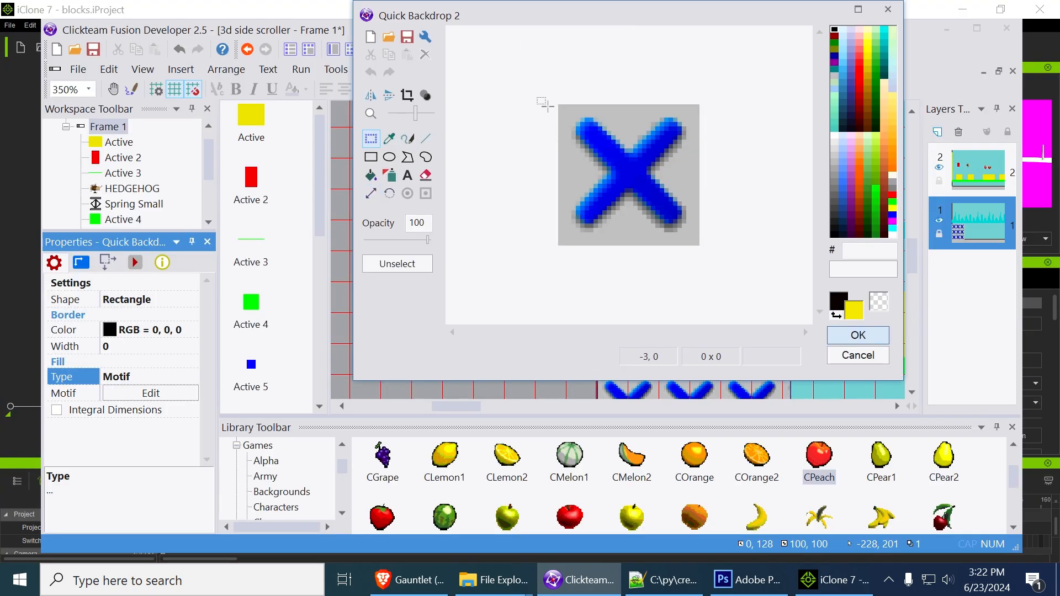
{"action": "left_click_drag", "start_coordinate": [530, 94], "coordinate": [709, 286]}
{"action": "key", "text": "Delete"}
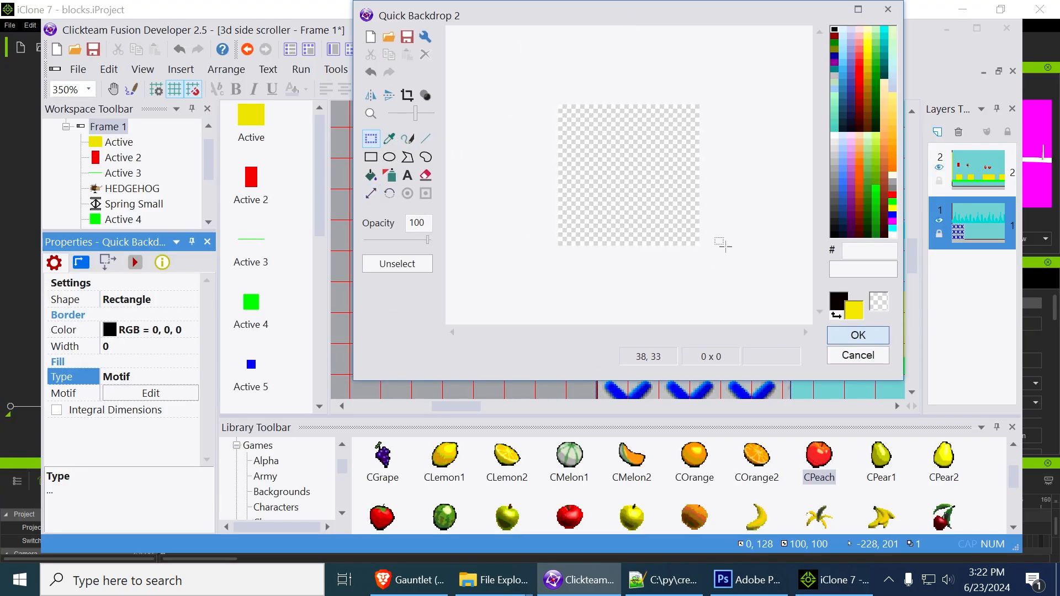
Fill the empty 32 by 32 motif with solid blue 0000FF
{"action": "left_click", "coordinate": [892, 215]}
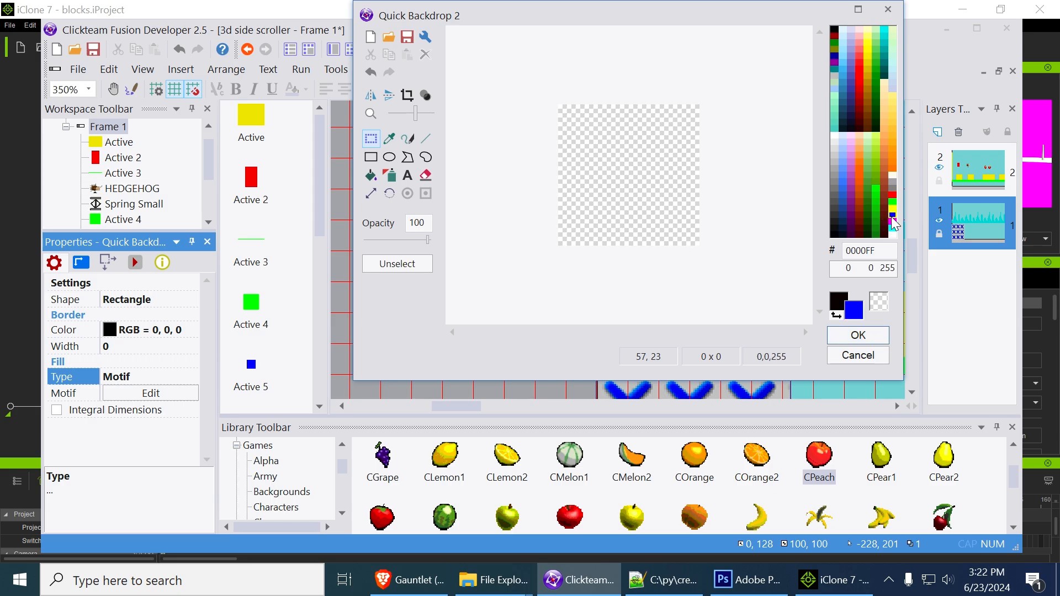
{"action": "left_click", "coordinate": [371, 177]}
{"action": "left_click", "coordinate": [623, 173]}
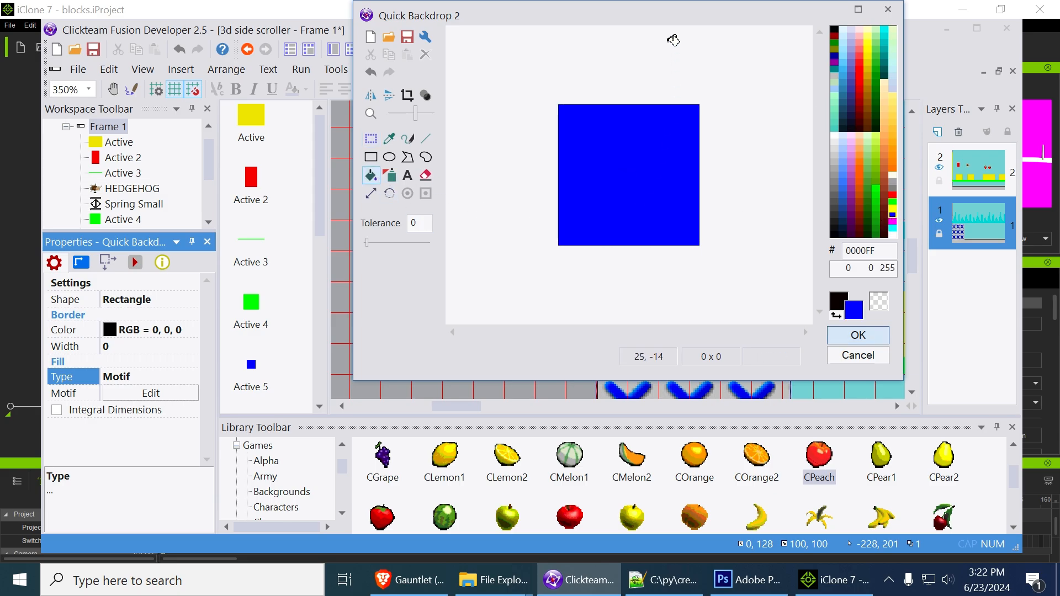
{"action": "left_click_drag", "start_coordinate": [666, 12], "coordinate": [634, 85]}
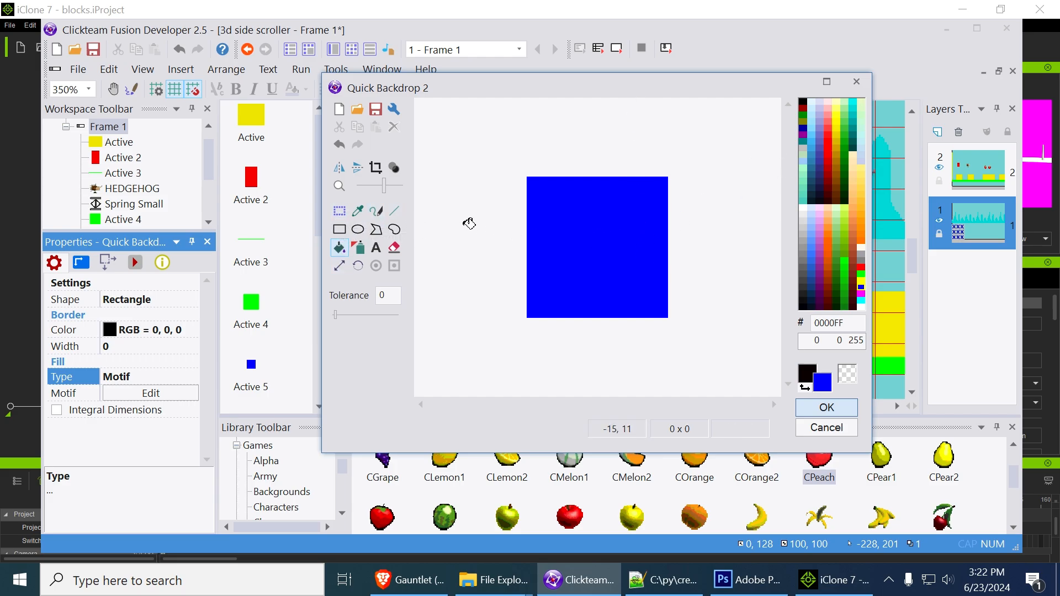
Draw scattered pale E3F3FB specks with a size 1 brush along the blue motif's upper edge and accept the image
{"action": "left_click", "coordinate": [377, 211]}
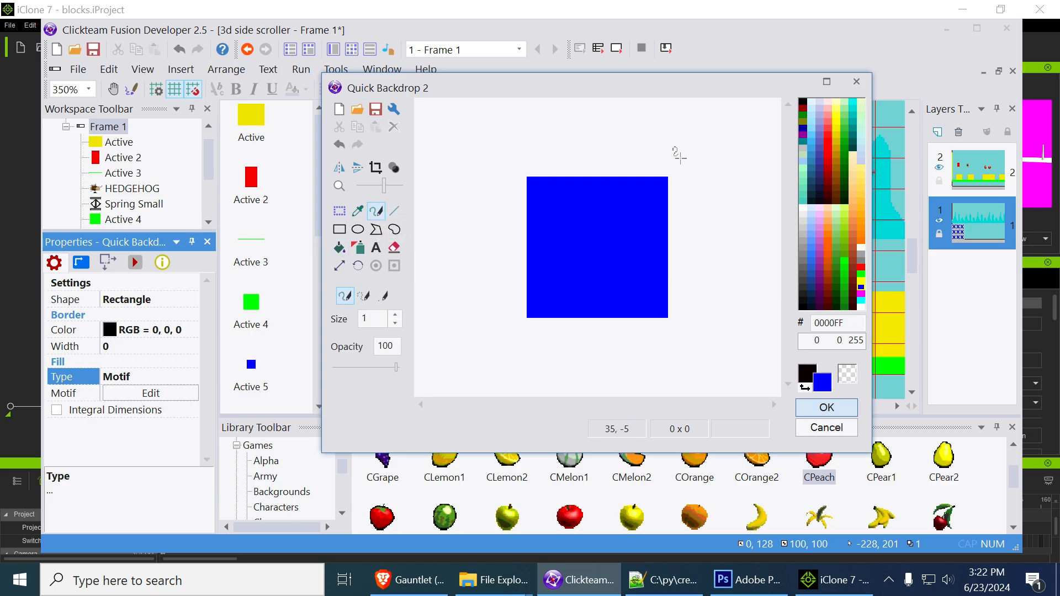
{"action": "left_click", "coordinate": [810, 102]}
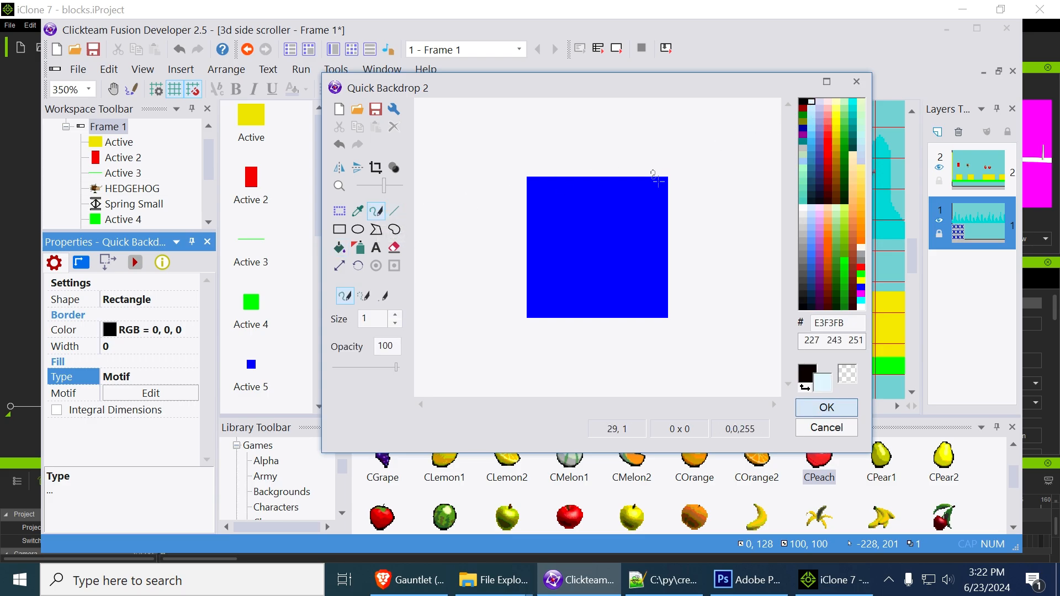
{"action": "left_click_drag", "start_coordinate": [625, 177], "coordinate": [612, 178]}
{"action": "left_click", "coordinate": [555, 191]}
{"action": "left_click_drag", "start_coordinate": [653, 195], "coordinate": [653, 202]}
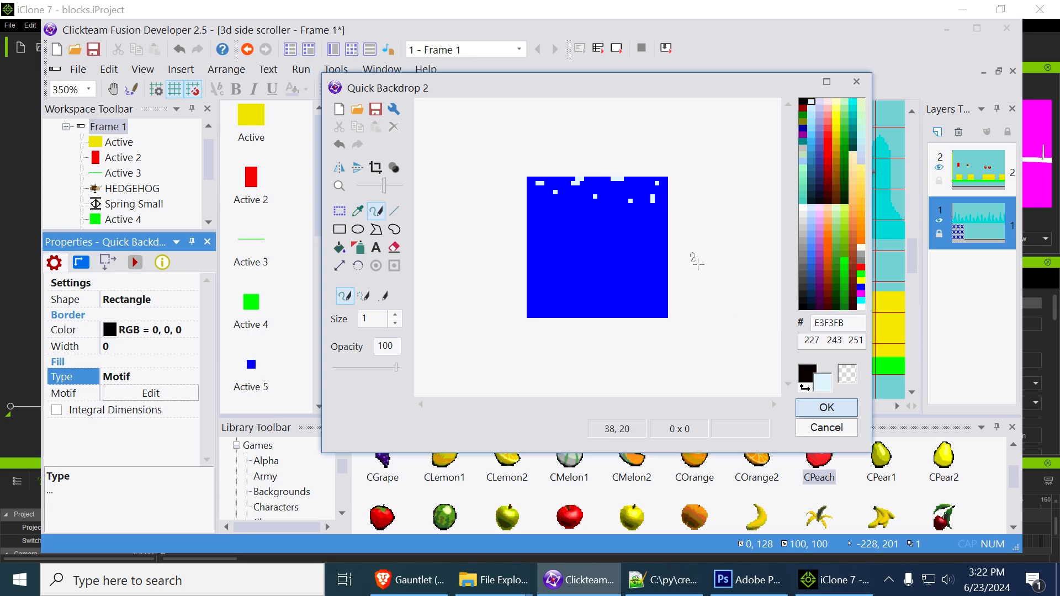
{"action": "key", "text": "ctrl+z"}
{"action": "left_click_drag", "start_coordinate": [658, 200], "coordinate": [662, 201]}
{"action": "left_click_drag", "start_coordinate": [542, 205], "coordinate": [528, 204]}
{"action": "left_click", "coordinate": [810, 413]}
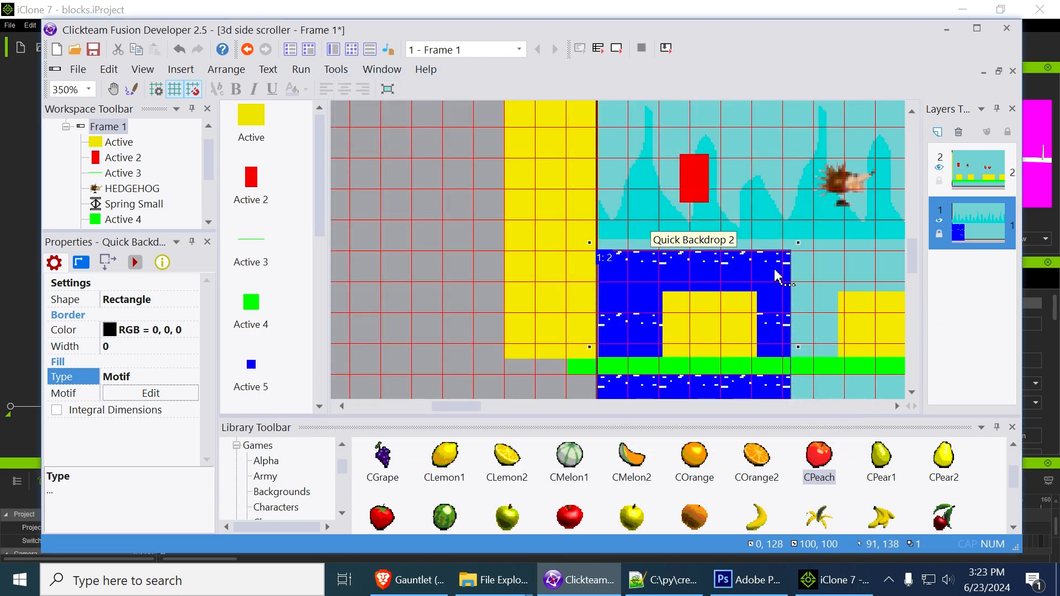
Cut the blue Quick Backdrop from layer 1 and add an empty layer between the spires layer and the gameplay layer
{"action": "key", "text": "ctrl+x"}
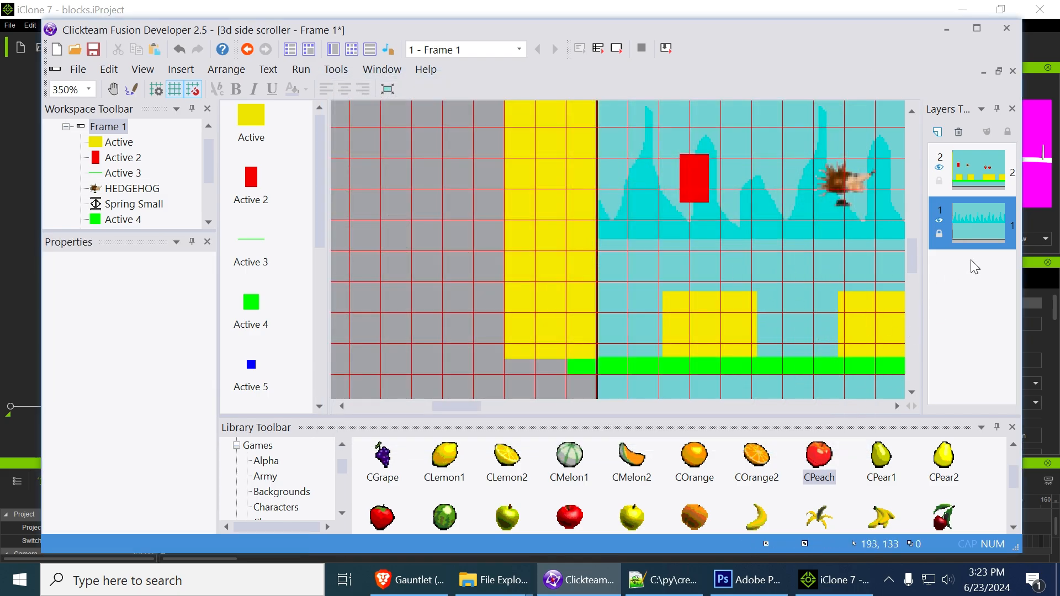
{"action": "left_click", "coordinate": [944, 139]}
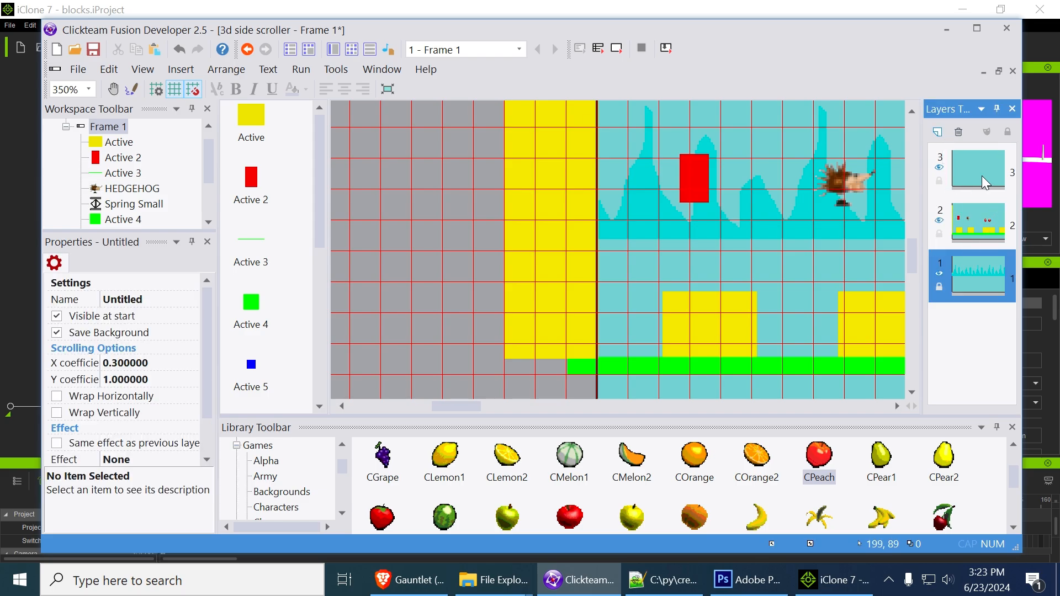
{"action": "left_click_drag", "start_coordinate": [982, 176], "coordinate": [975, 241]}
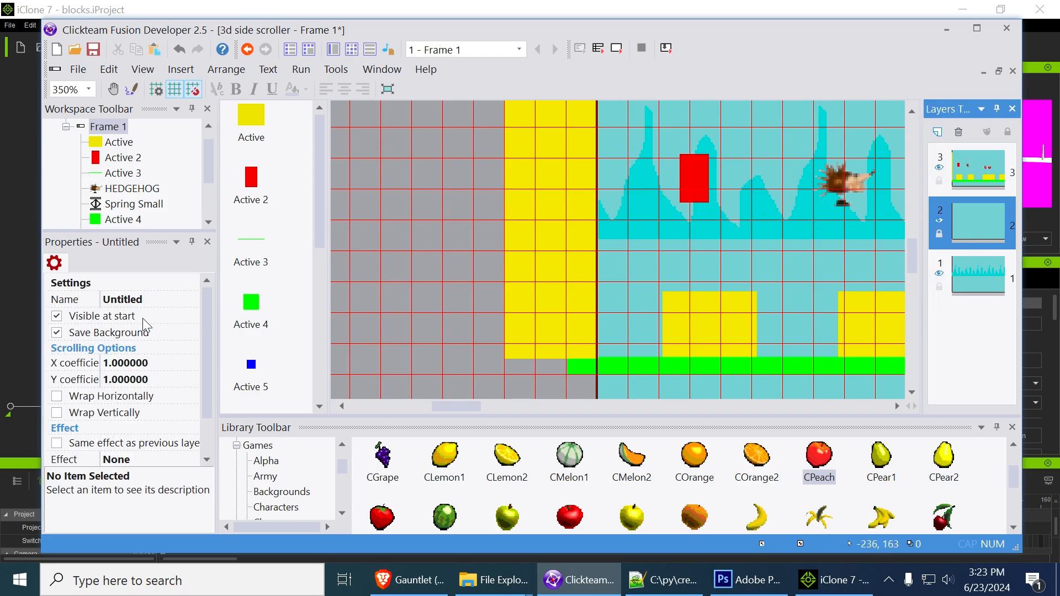
Lower the X scrolling coefficient of the empty middle layer to a fraction below 1
{"action": "left_click", "coordinate": [157, 360]}
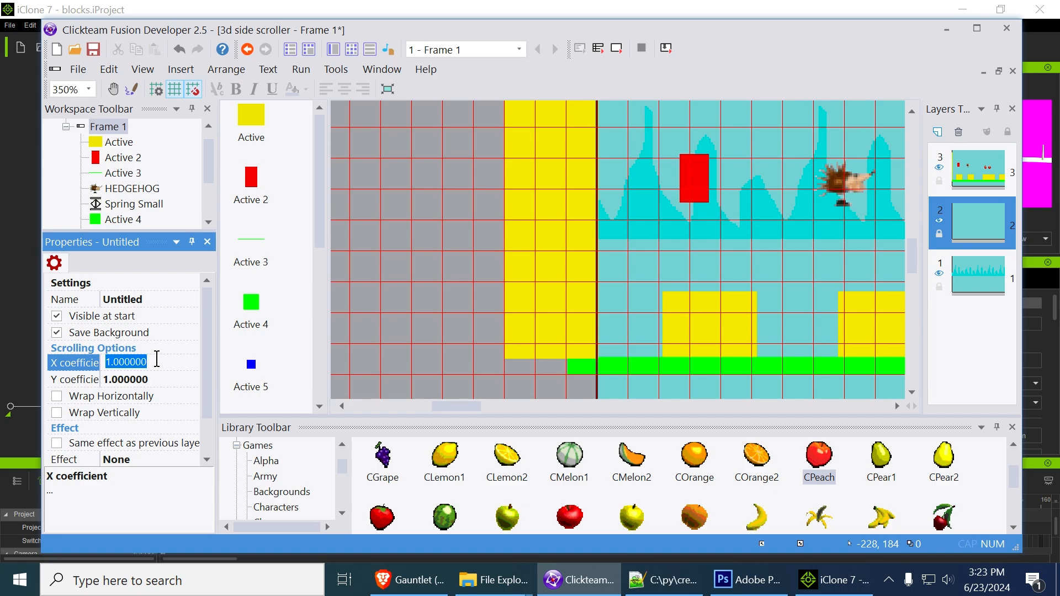
{"action": "type", "text": "0.4"}
{"action": "left_click", "coordinate": [451, 223]}
Paste the speckled blue Quick Backdrop onto layer 2 and position it at about -10, 123, at the frame's left edge below the spires
{"action": "left_click", "coordinate": [969, 233]}
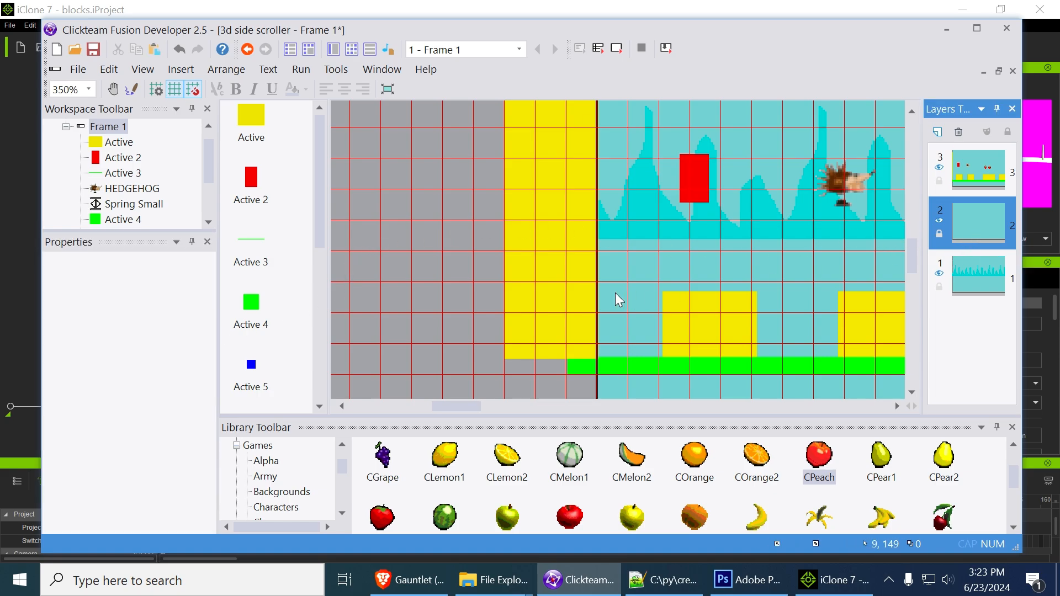
{"action": "key", "text": "ctrl+v"}
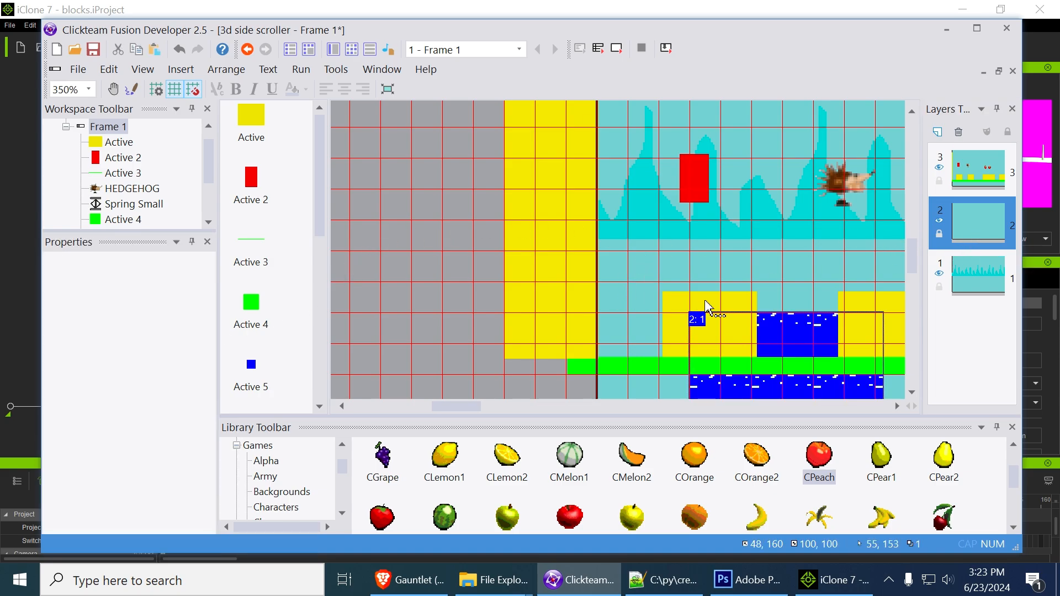
{"action": "left_click", "coordinate": [707, 307]}
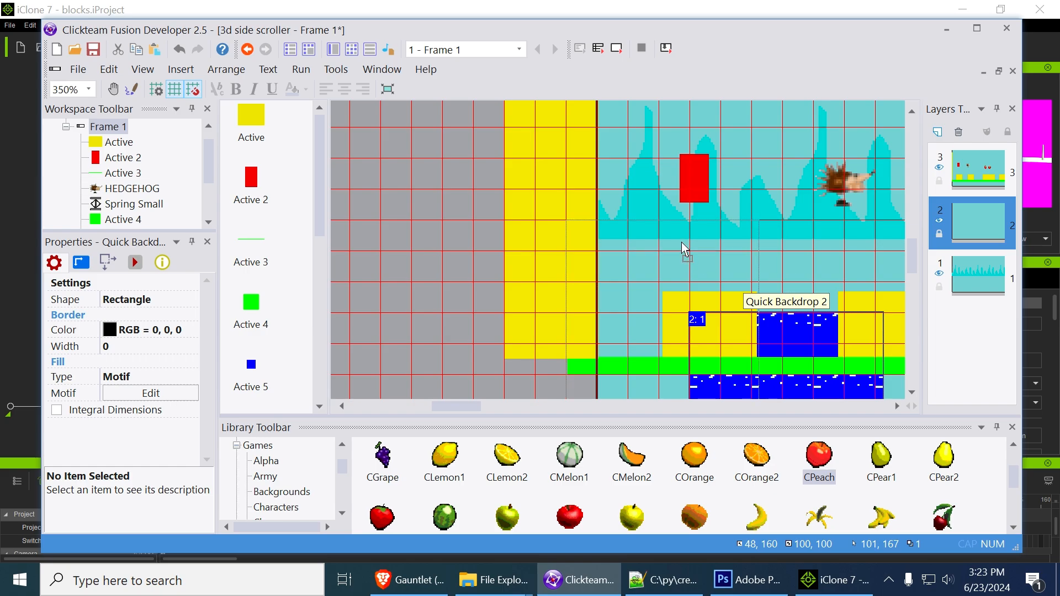
{"action": "left_click", "coordinate": [685, 249]}
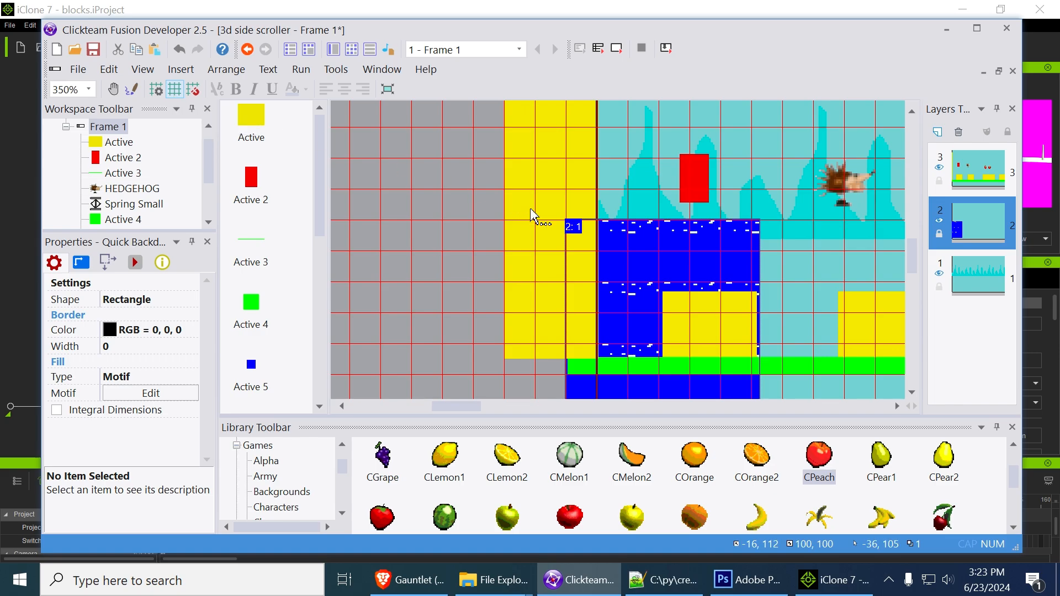
{"action": "left_click_drag", "start_coordinate": [683, 246], "coordinate": [694, 266]}
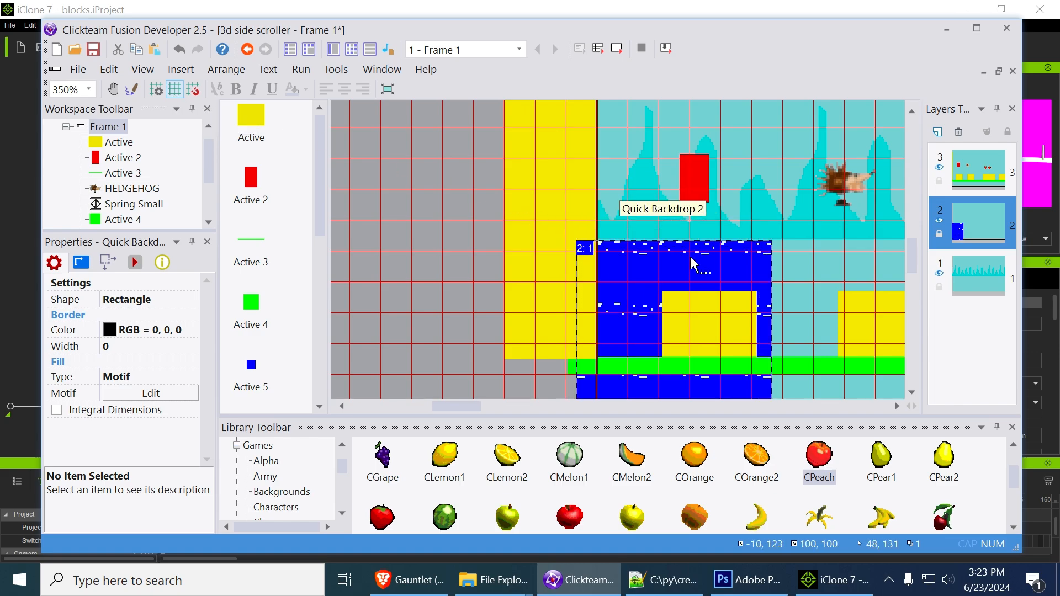
Shorten the speckled blue backdrop to about 33 pixels high, keeping it as a water surface strip
{"action": "scroll", "coordinate": [670, 311], "scroll_direction": "down", "scroll_amount": 3}
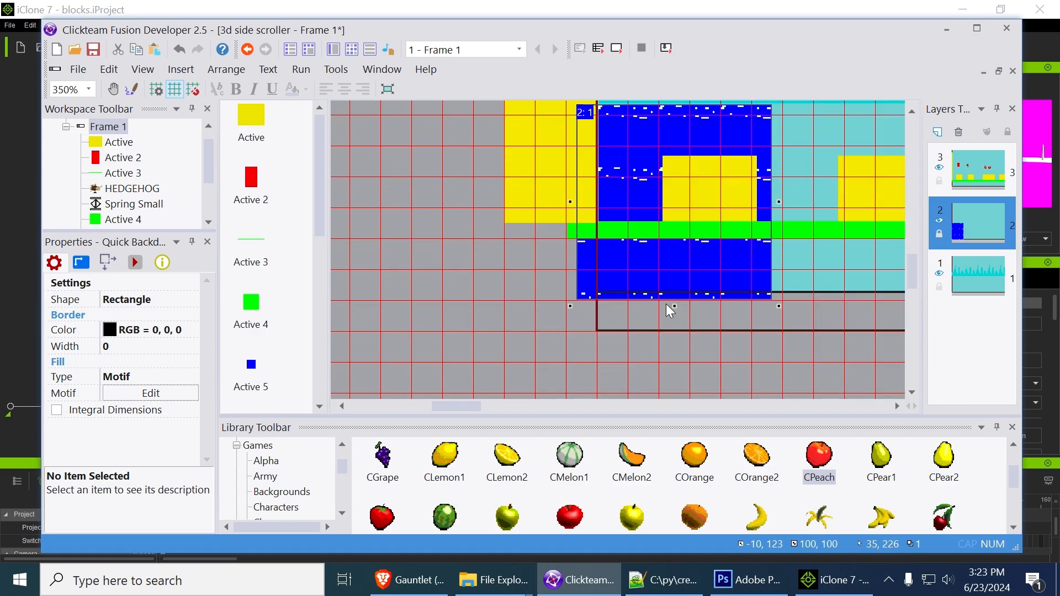
{"action": "left_click_drag", "start_coordinate": [677, 305], "coordinate": [663, 175]}
{"action": "scroll", "coordinate": [798, 191], "scroll_direction": "up", "scroll_amount": 2}
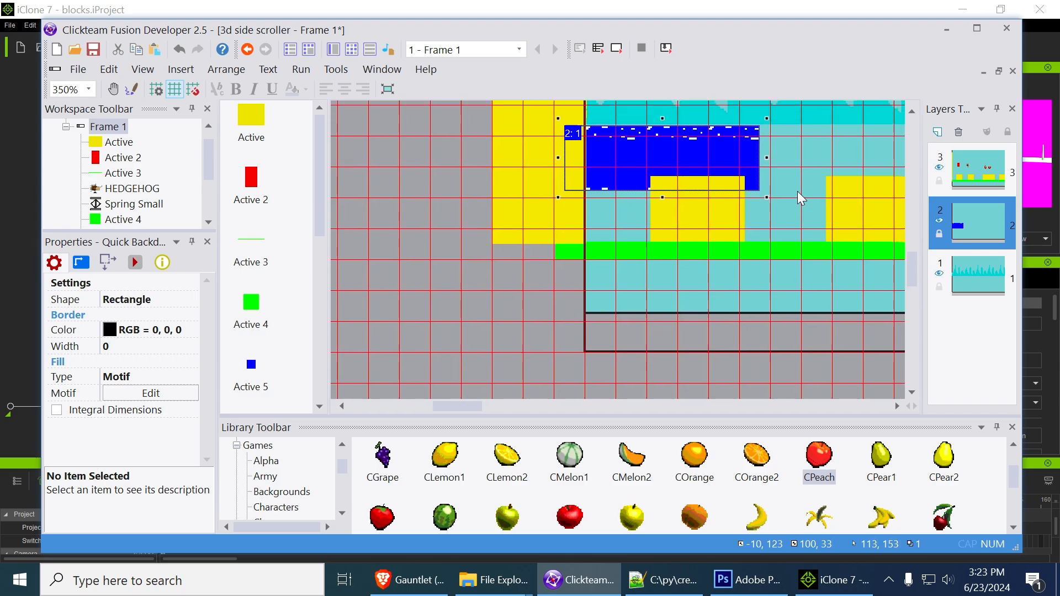
{"action": "left_click", "coordinate": [782, 229]}
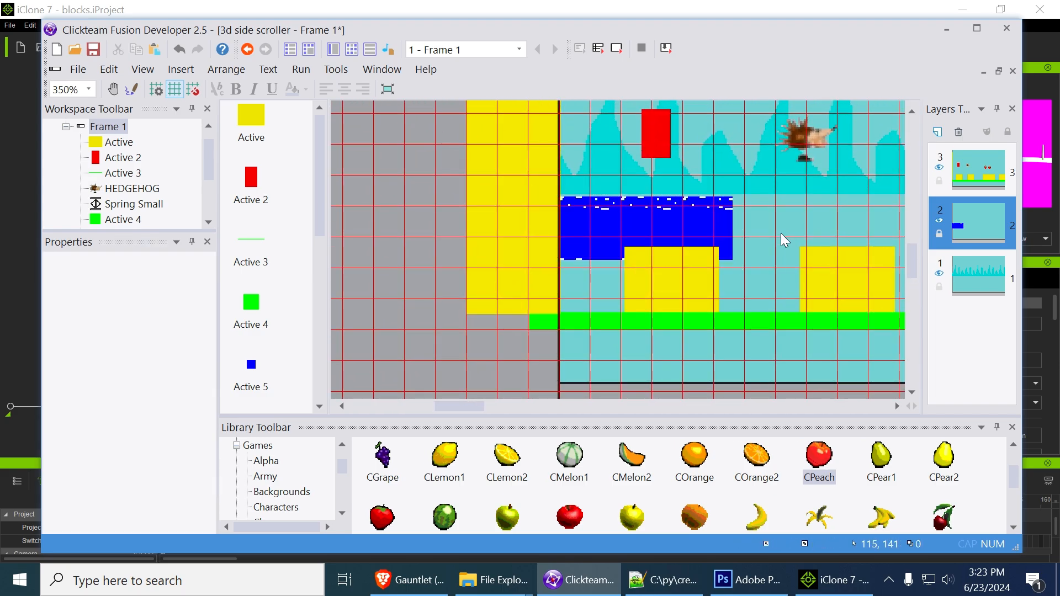
Insert another Quick Backdrop on layer 2 directly beneath the speckled strip at about -2, 155, and set its solid fill to blue 0, 0, 255
{"action": "right_click", "coordinate": [781, 233]}
{"action": "left_click", "coordinate": [876, 29]}
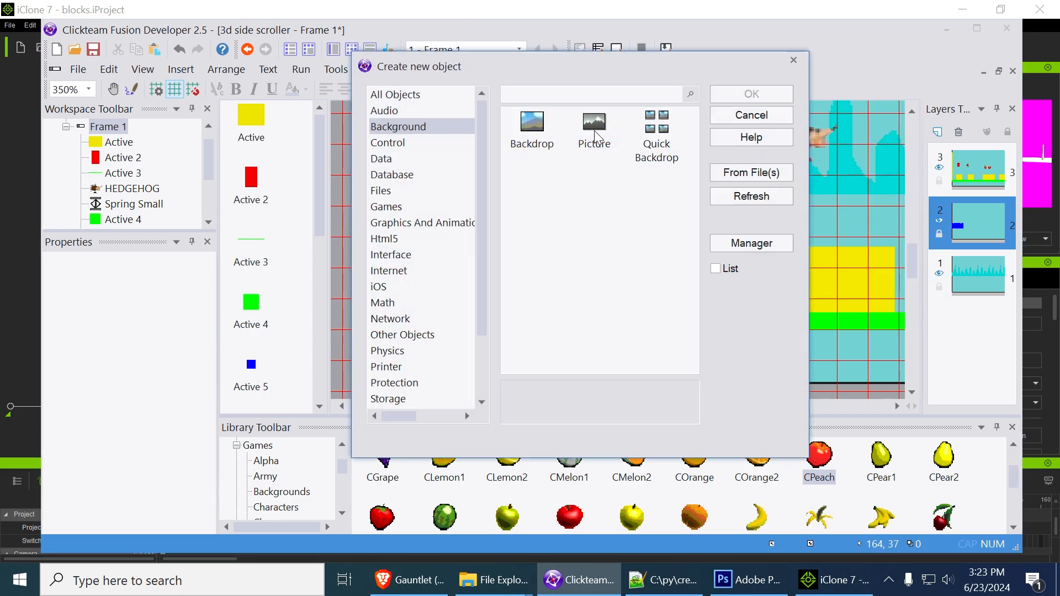
{"action": "double_click", "coordinate": [657, 134]}
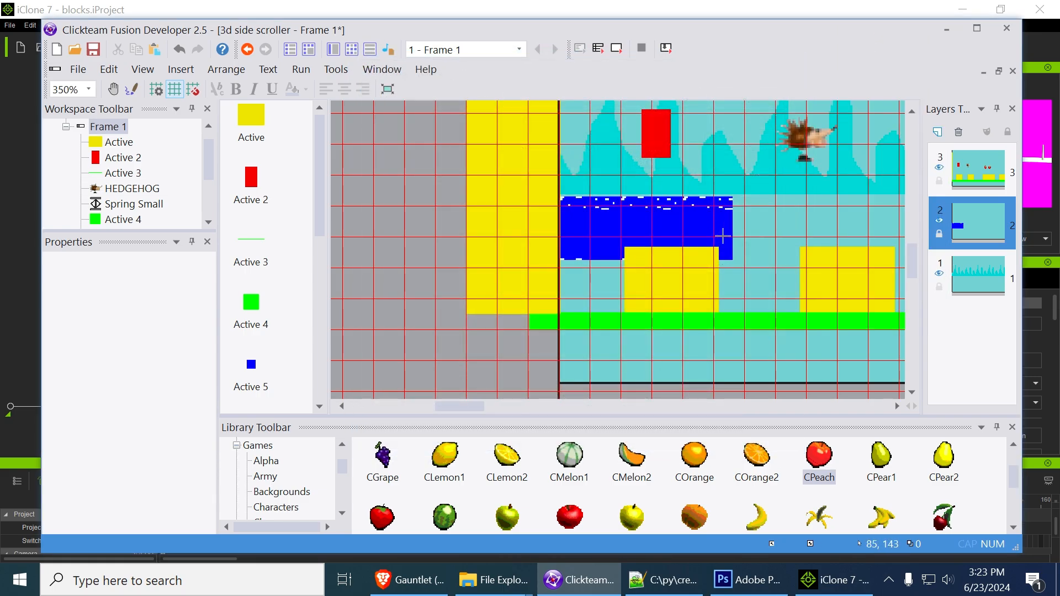
{"action": "left_click", "coordinate": [771, 263]}
{"action": "left_click_drag", "start_coordinate": [670, 272], "coordinate": [568, 275]}
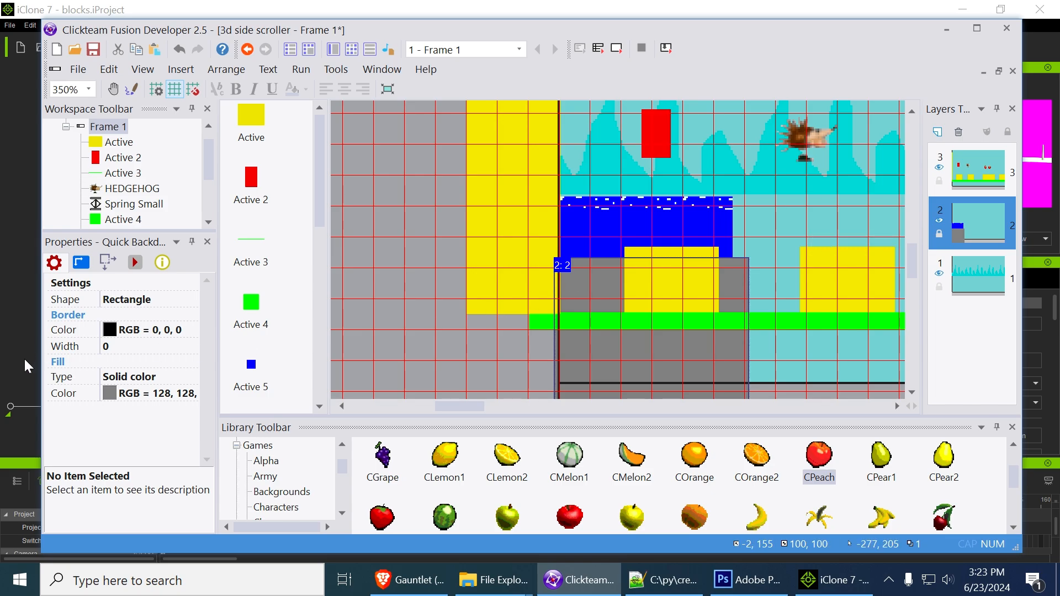
{"action": "left_click", "coordinate": [110, 393]}
{"action": "left_click", "coordinate": [187, 409]}
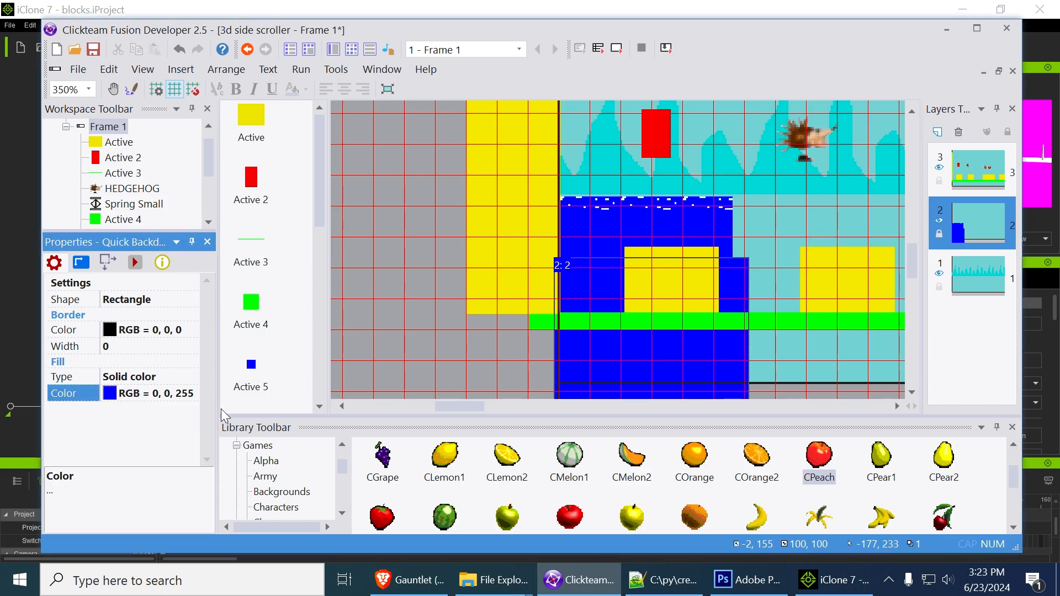
Widen the solid blue backdrop rightward along the level to about 1913 pixels, reaching the stacked yellow blocks past the cupid
{"action": "middle_click_drag", "start_coordinate": [790, 254], "coordinate": [605, 261]}
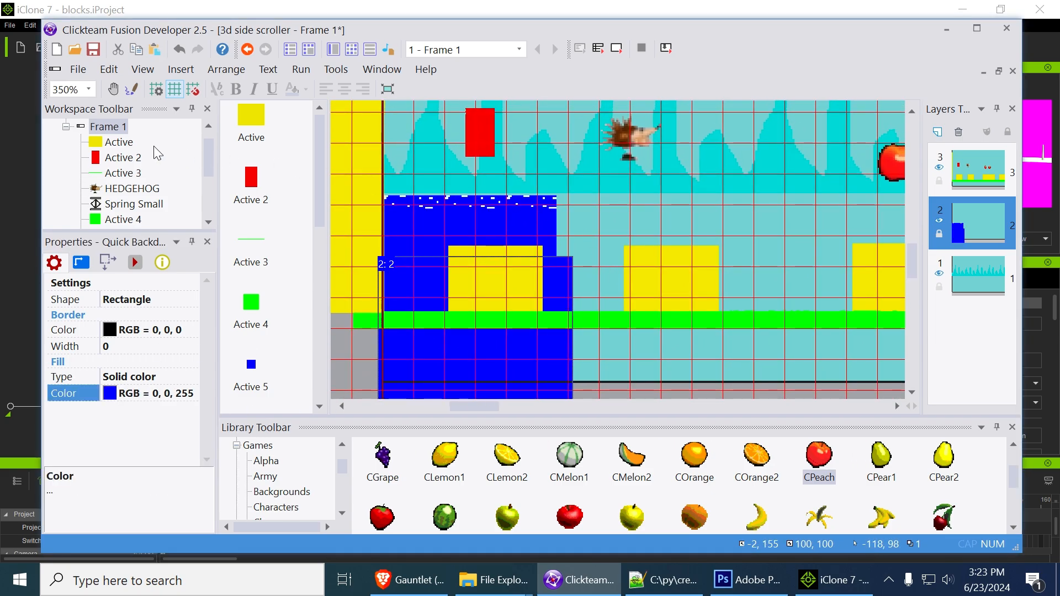
{"action": "scroll", "coordinate": [679, 256], "scroll_direction": "down", "scroll_amount": 2}
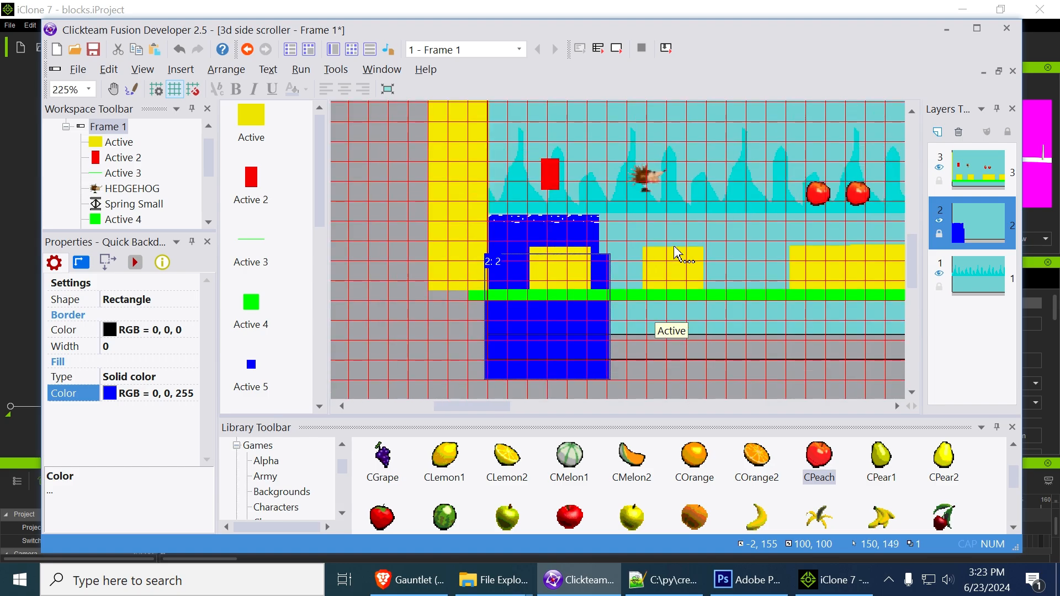
{"action": "scroll", "coordinate": [685, 254], "scroll_direction": "down", "scroll_amount": 2}
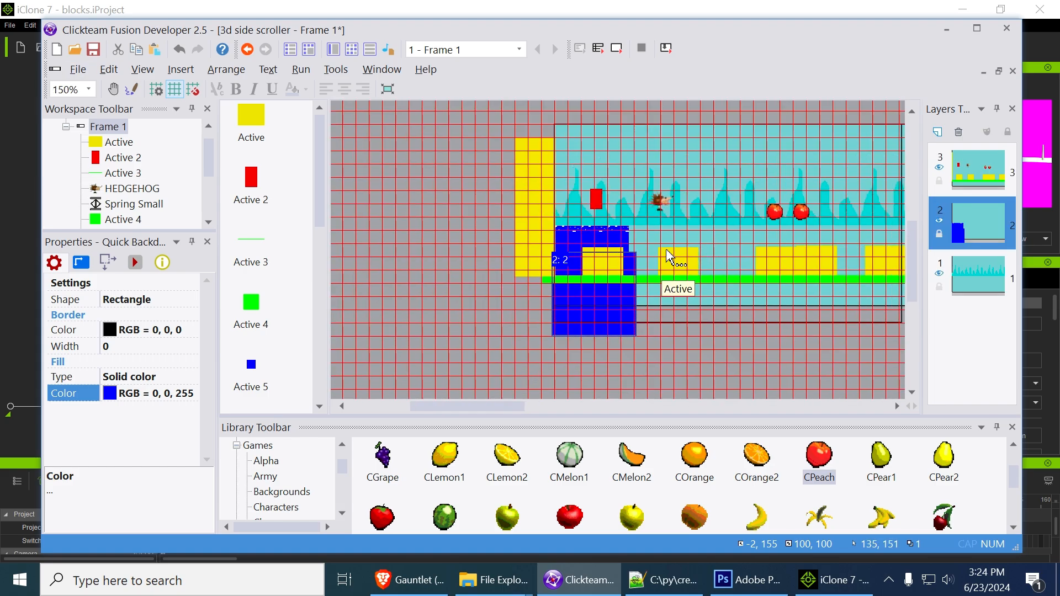
{"action": "scroll", "coordinate": [685, 262], "scroll_direction": "down", "scroll_amount": 1}
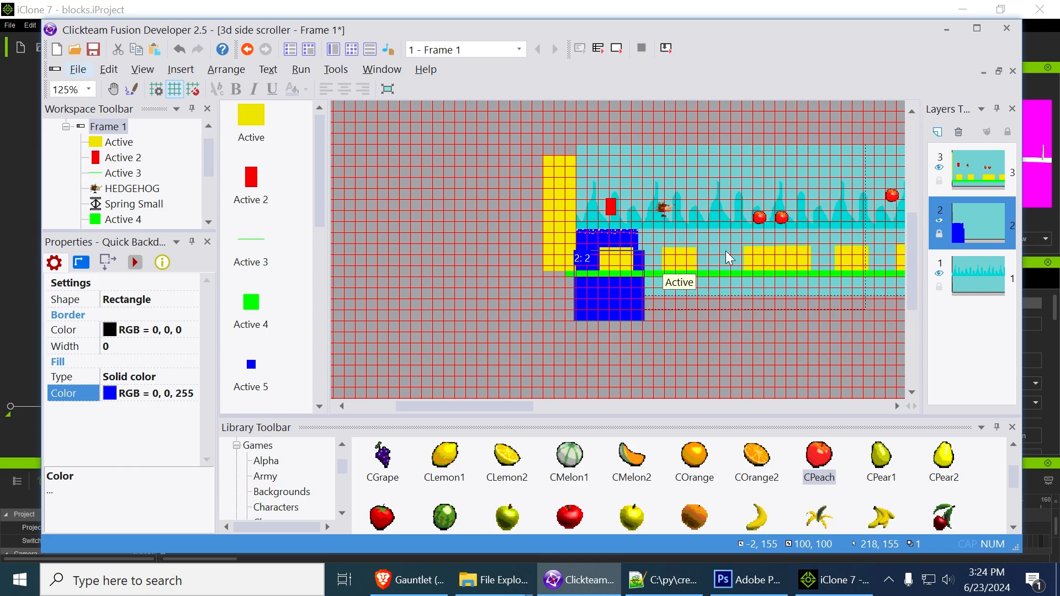
{"action": "middle_click_drag", "start_coordinate": [727, 247], "coordinate": [540, 256]}
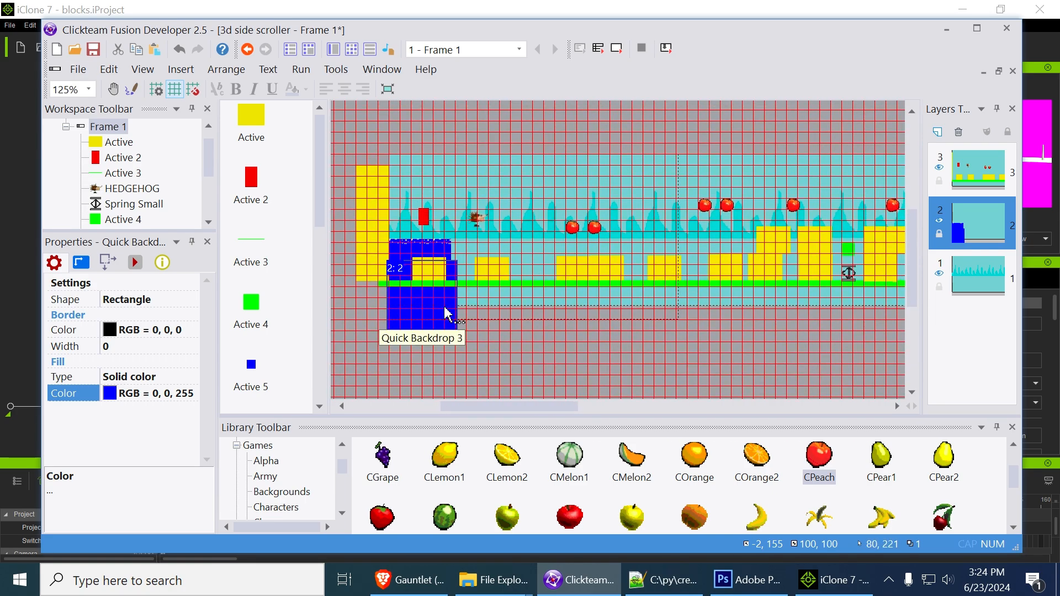
{"action": "scroll", "coordinate": [432, 319], "scroll_direction": "up", "scroll_amount": 4}
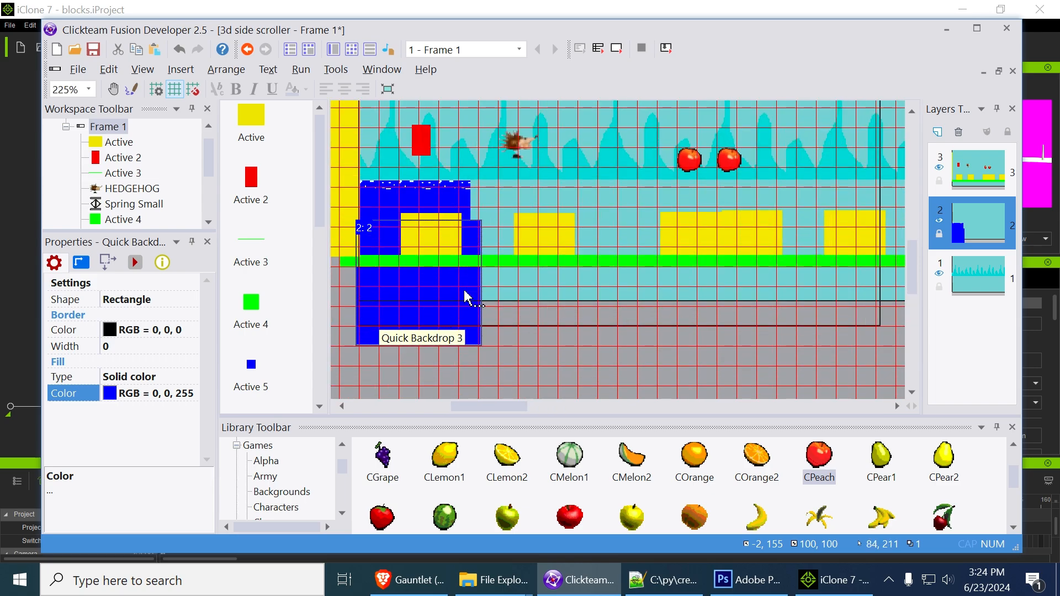
{"action": "left_click_drag", "start_coordinate": [490, 283], "coordinate": [775, 292]}
{"action": "middle_click_drag", "start_coordinate": [819, 322], "coordinate": [558, 350]}
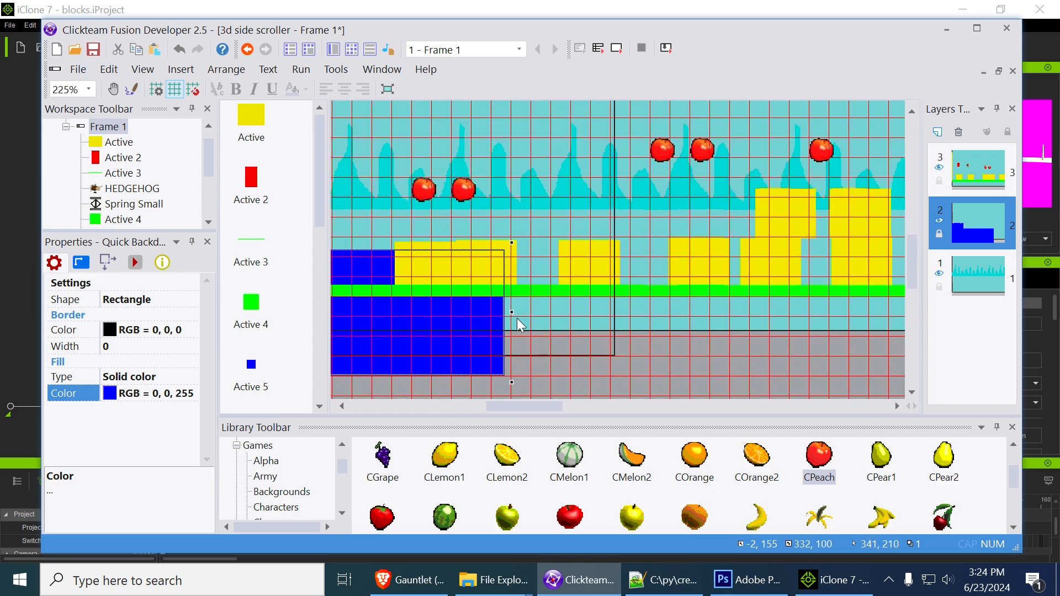
{"action": "left_click_drag", "start_coordinate": [511, 312], "coordinate": [854, 330]}
{"action": "middle_click_drag", "start_coordinate": [854, 330], "coordinate": [588, 348]}
{"action": "left_click_drag", "start_coordinate": [563, 310], "coordinate": [823, 311]}
{"action": "middle_click_drag", "start_coordinate": [855, 327], "coordinate": [556, 346]}
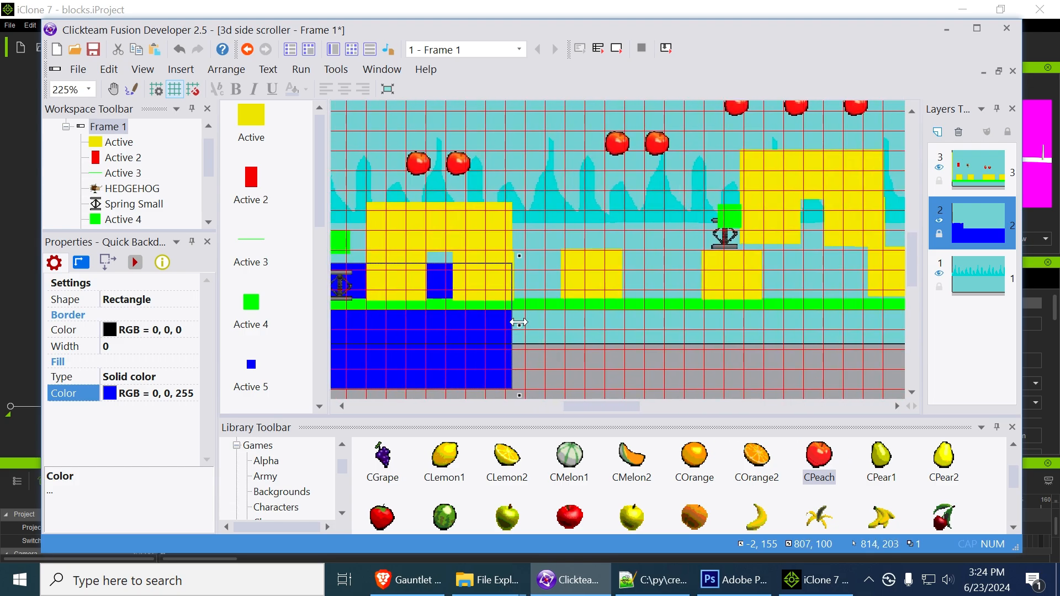
{"action": "left_click_drag", "start_coordinate": [519, 320], "coordinate": [862, 320]}
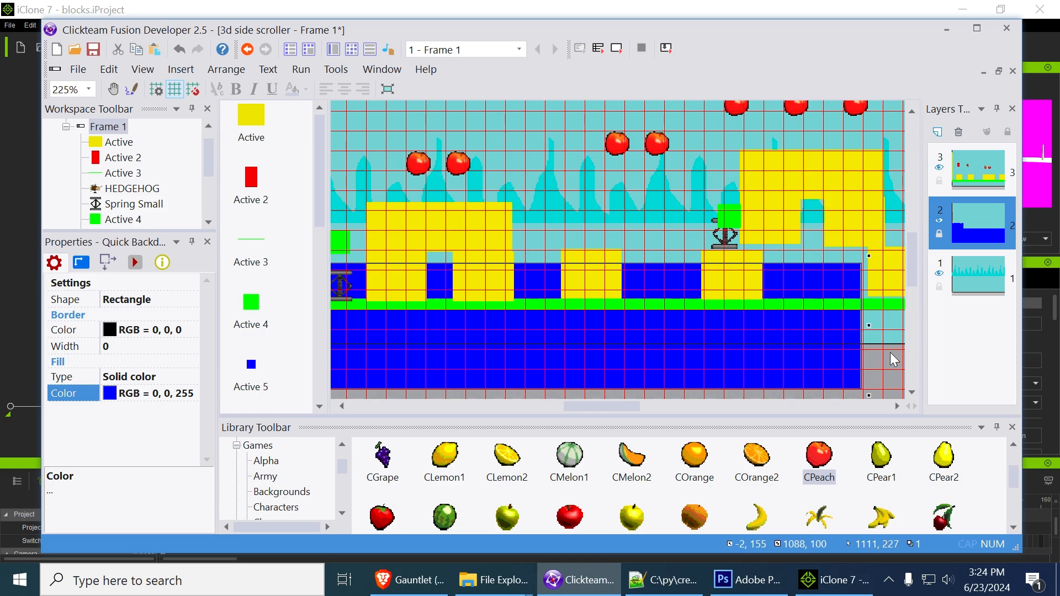
{"action": "middle_click_drag", "start_coordinate": [878, 353], "coordinate": [505, 319]}
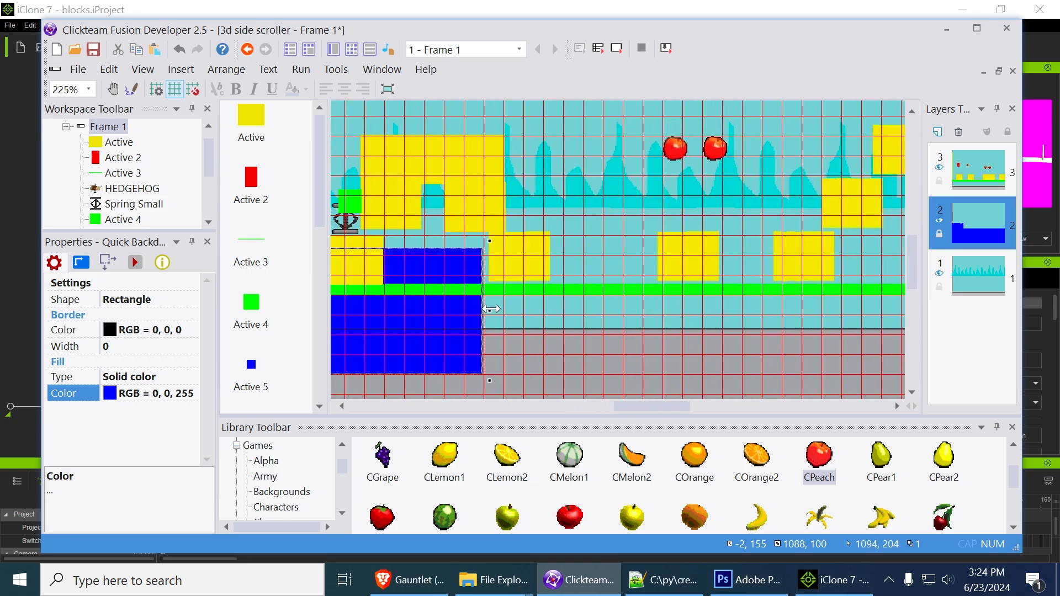
{"action": "left_click_drag", "start_coordinate": [491, 309], "coordinate": [817, 318]}
{"action": "middle_click_drag", "start_coordinate": [859, 346], "coordinate": [487, 348]}
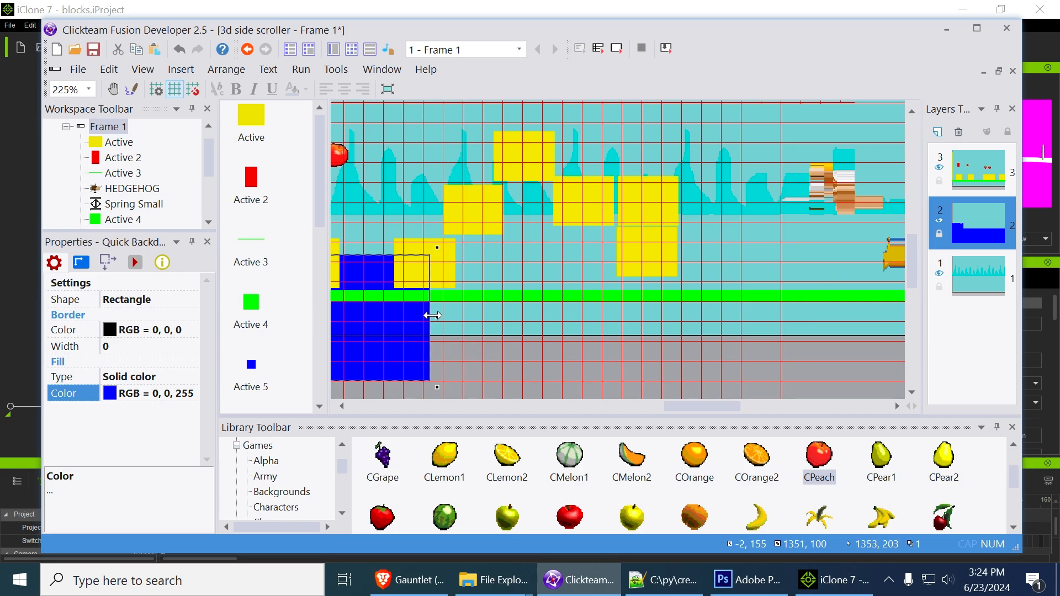
{"action": "left_click_drag", "start_coordinate": [433, 315], "coordinate": [802, 318]}
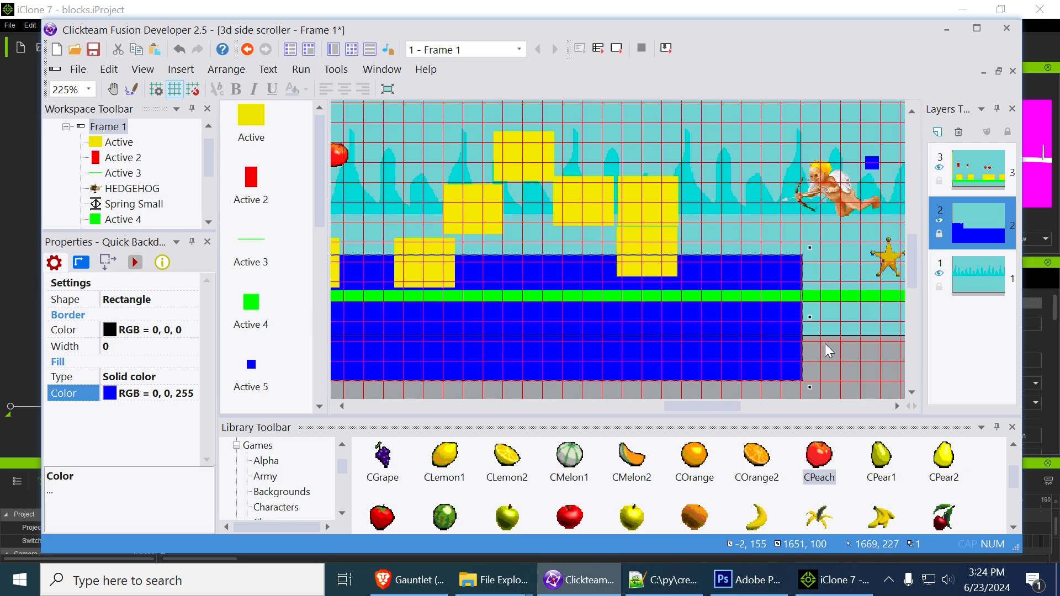
{"action": "middle_click_drag", "start_coordinate": [853, 353], "coordinate": [560, 362]}
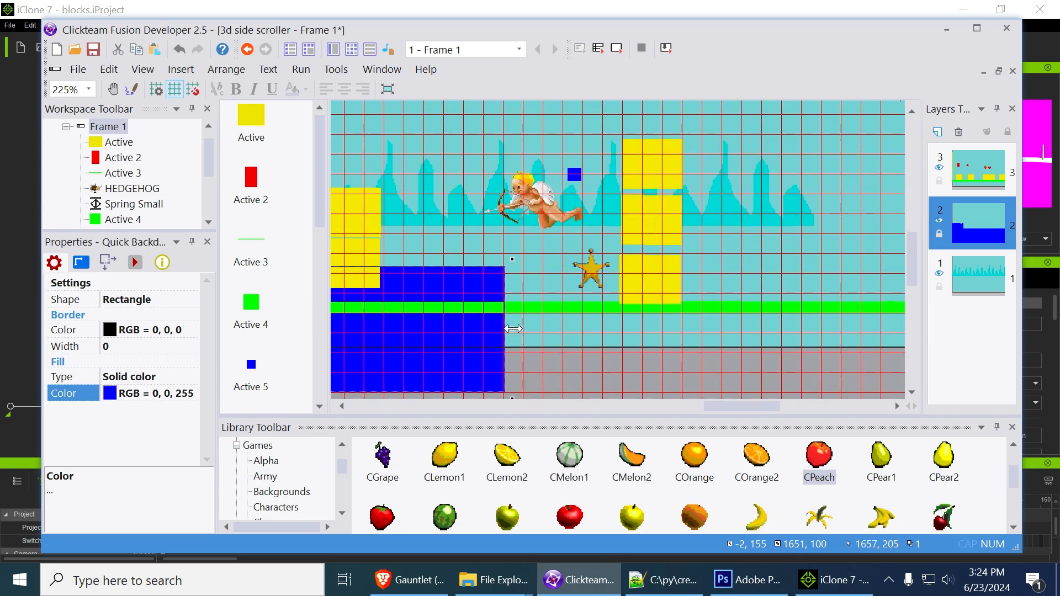
{"action": "left_click_drag", "start_coordinate": [513, 329], "coordinate": [841, 322]}
Stretch the solid blue backdrop's right edge until it is about 1913 pixels wide
{"action": "middle_click_drag", "start_coordinate": [525, 348], "coordinate": [788, 343]}
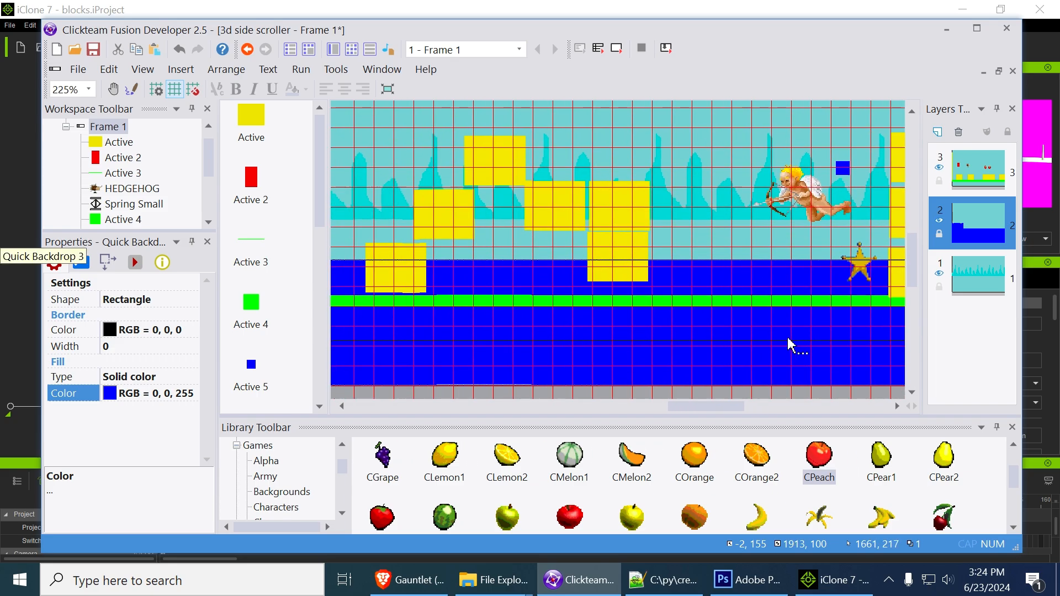
Widen the speckled water strip along the whole level to about 1933 pixels, ending past the stacked yellow blocks
{"action": "left_click_drag", "start_coordinate": [701, 402], "coordinate": [469, 393]}
{"action": "left_click", "coordinate": [518, 242]}
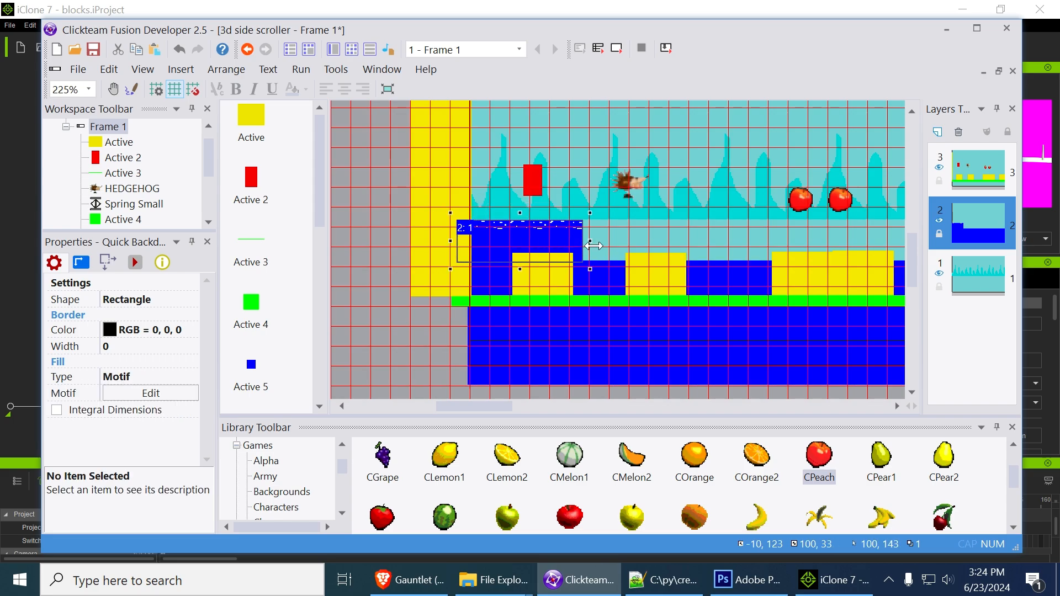
{"action": "left_click_drag", "start_coordinate": [590, 242], "coordinate": [718, 243]}
{"action": "middle_click_drag", "start_coordinate": [799, 225], "coordinate": [531, 254]}
{"action": "left_click_drag", "start_coordinate": [451, 269], "coordinate": [837, 269]}
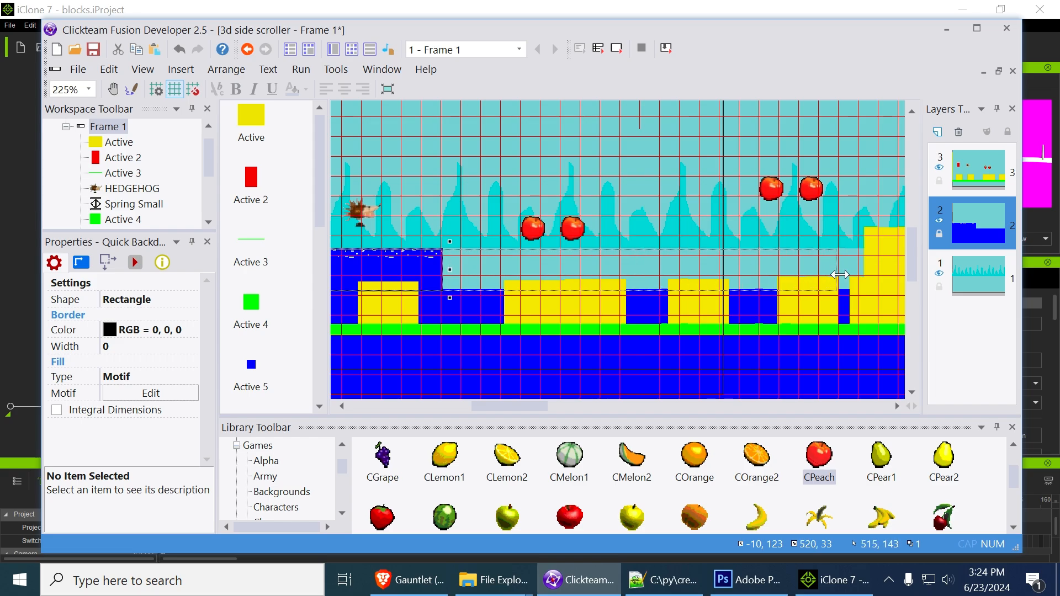
{"action": "middle_click_drag", "start_coordinate": [870, 161], "coordinate": [530, 157]}
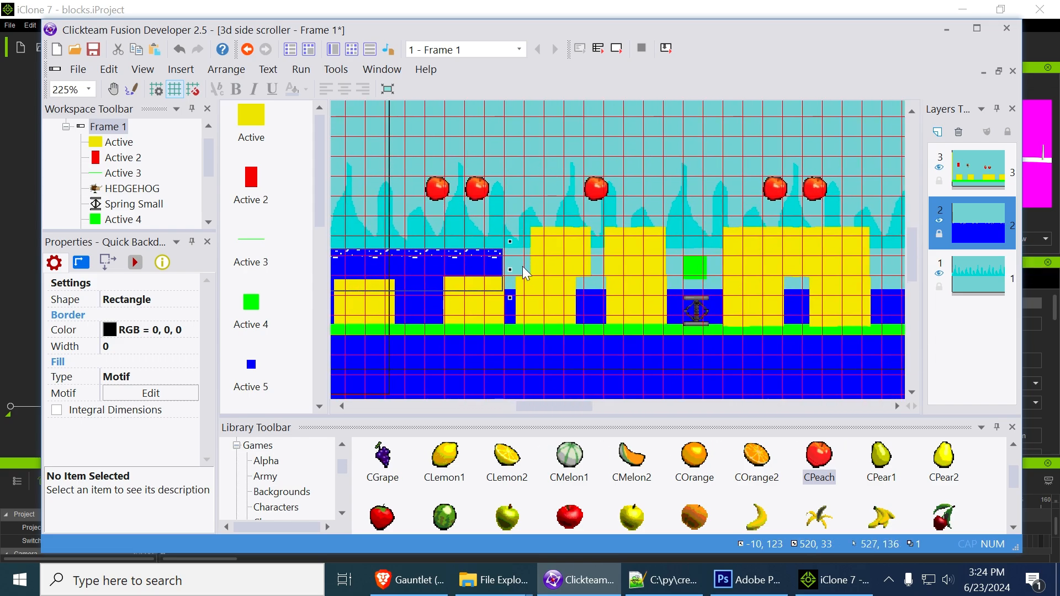
{"action": "left_click_drag", "start_coordinate": [509, 273], "coordinate": [811, 273]}
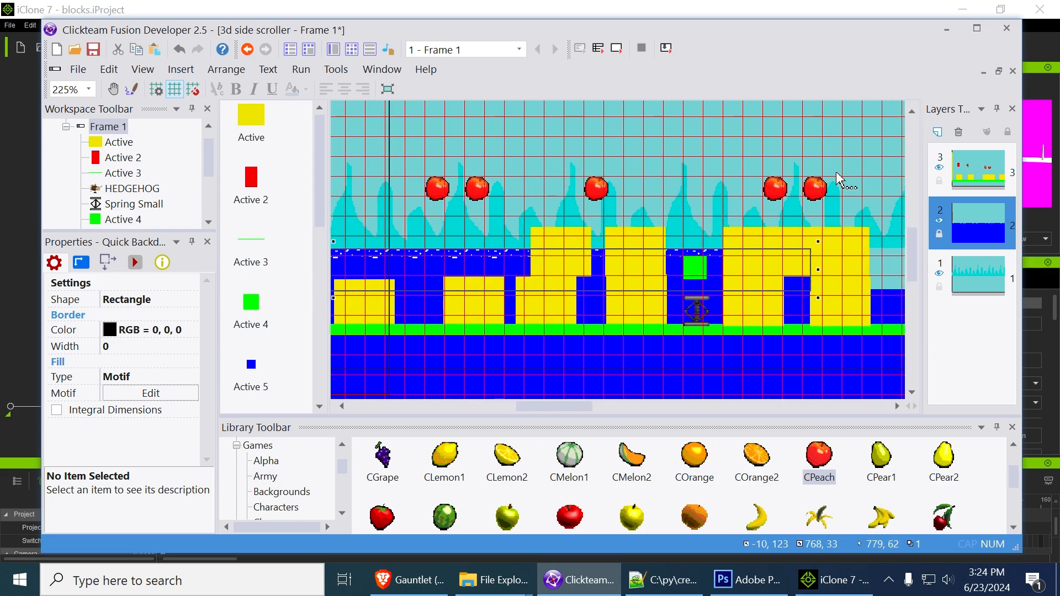
{"action": "middle_click_drag", "start_coordinate": [849, 154], "coordinate": [550, 169]}
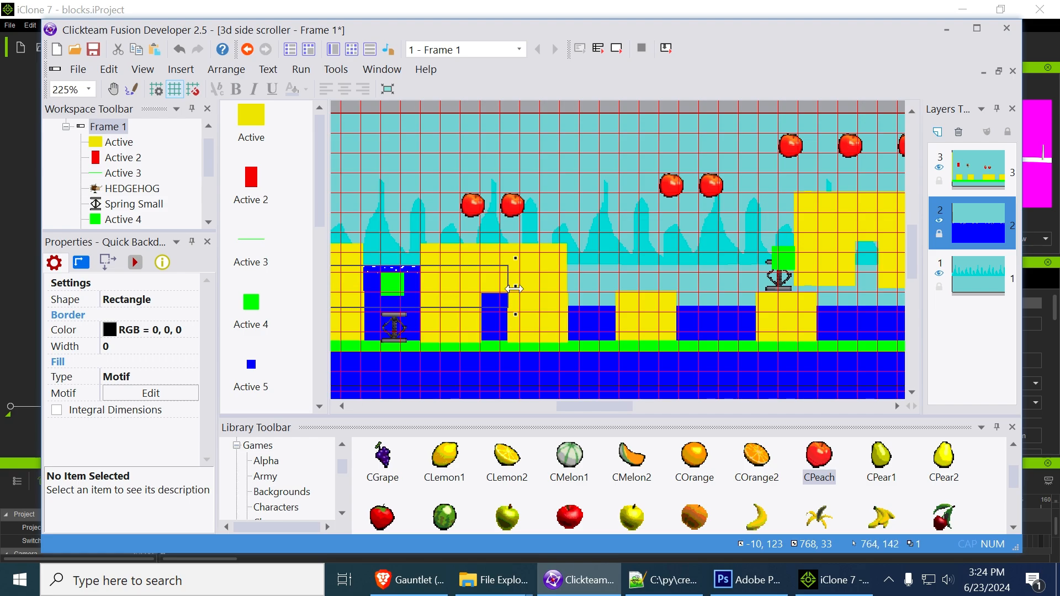
{"action": "left_click_drag", "start_coordinate": [515, 286], "coordinate": [800, 298]}
{"action": "middle_click_drag", "start_coordinate": [737, 169], "coordinate": [401, 260]}
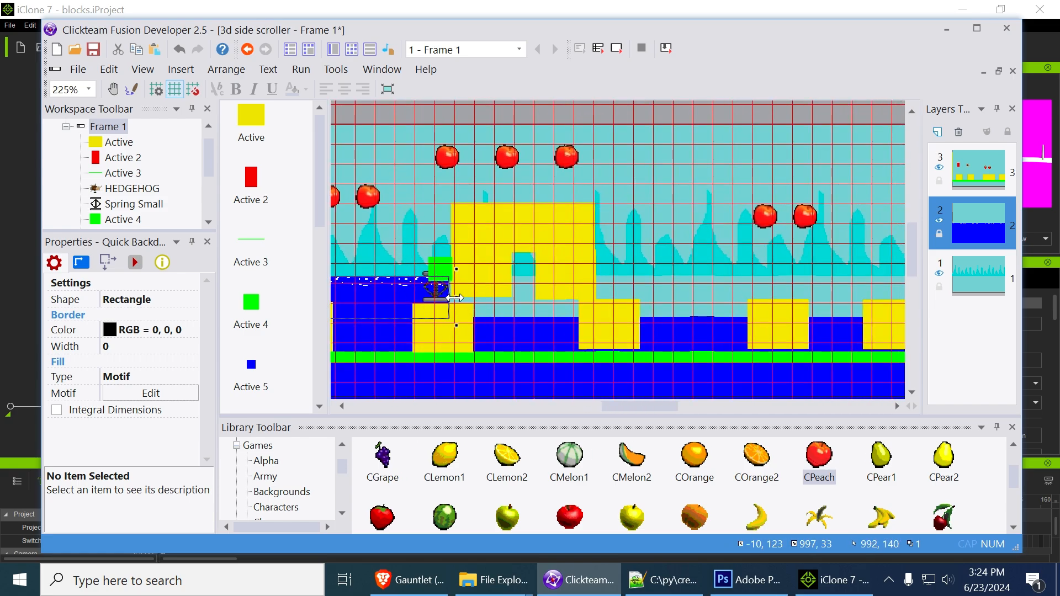
{"action": "left_click_drag", "start_coordinate": [455, 298], "coordinate": [816, 300]}
{"action": "middle_click_drag", "start_coordinate": [821, 324], "coordinate": [531, 330]}
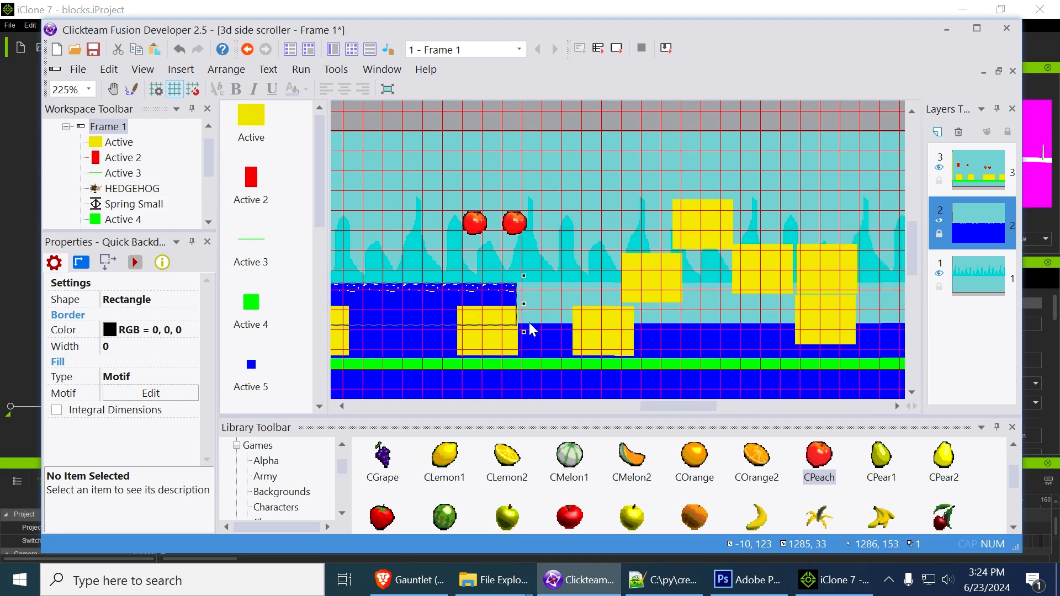
{"action": "left_click_drag", "start_coordinate": [522, 305], "coordinate": [817, 305]}
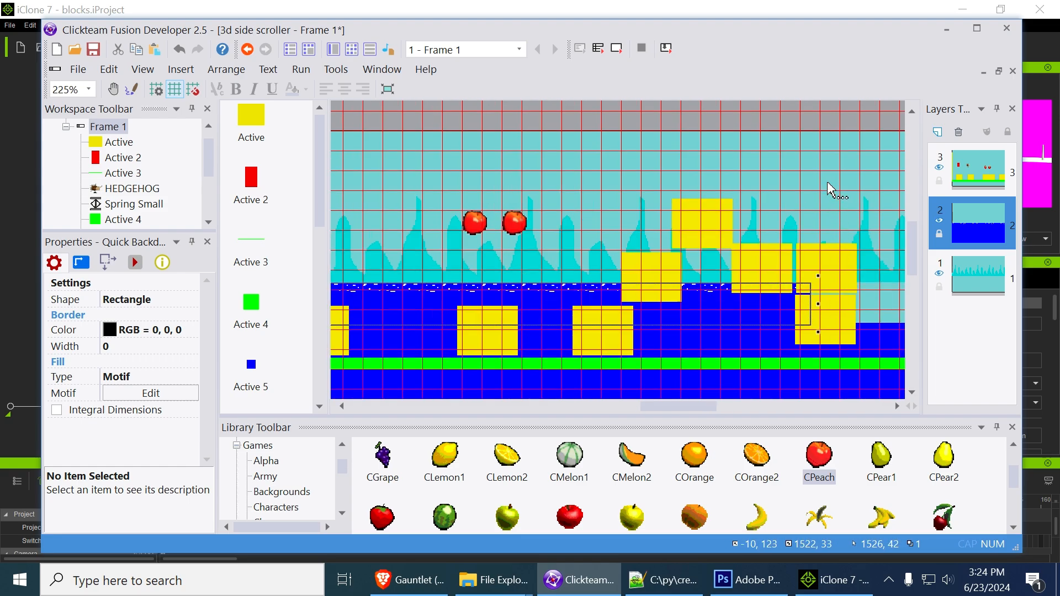
{"action": "middle_click_drag", "start_coordinate": [827, 188], "coordinate": [566, 168]}
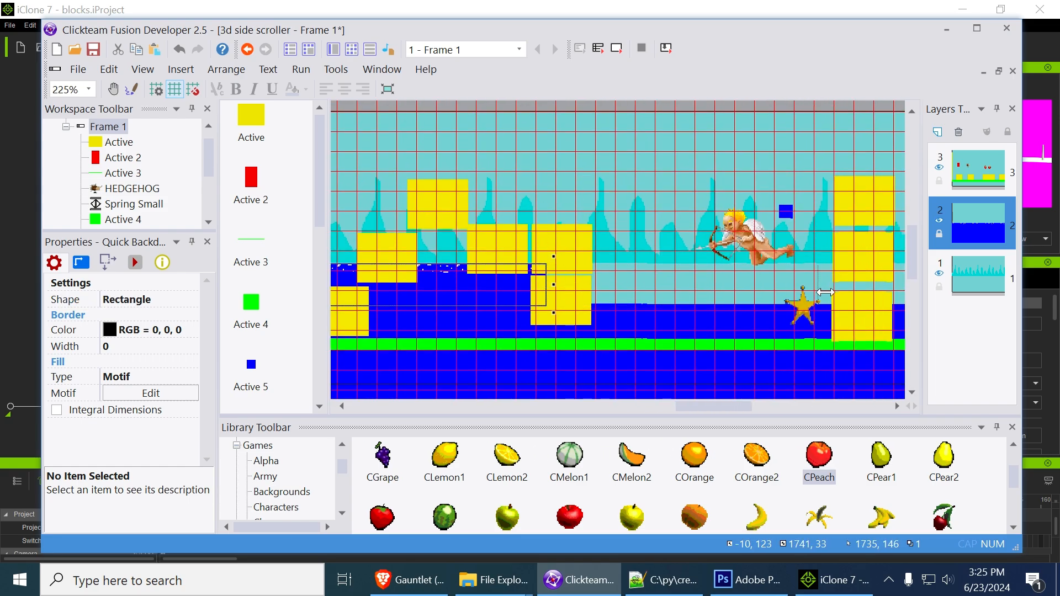
{"action": "left_click_drag", "start_coordinate": [826, 293], "coordinate": [844, 293]}
{"action": "middle_click_drag", "start_coordinate": [797, 159], "coordinate": [476, 171]}
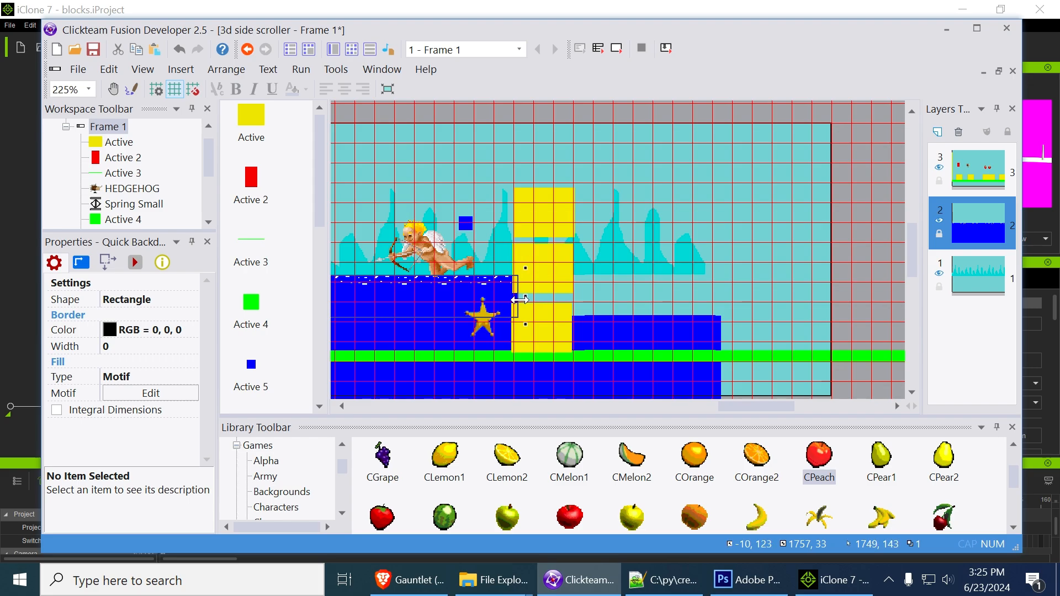
{"action": "left_click_drag", "start_coordinate": [737, 300], "coordinate": [736, 300]}
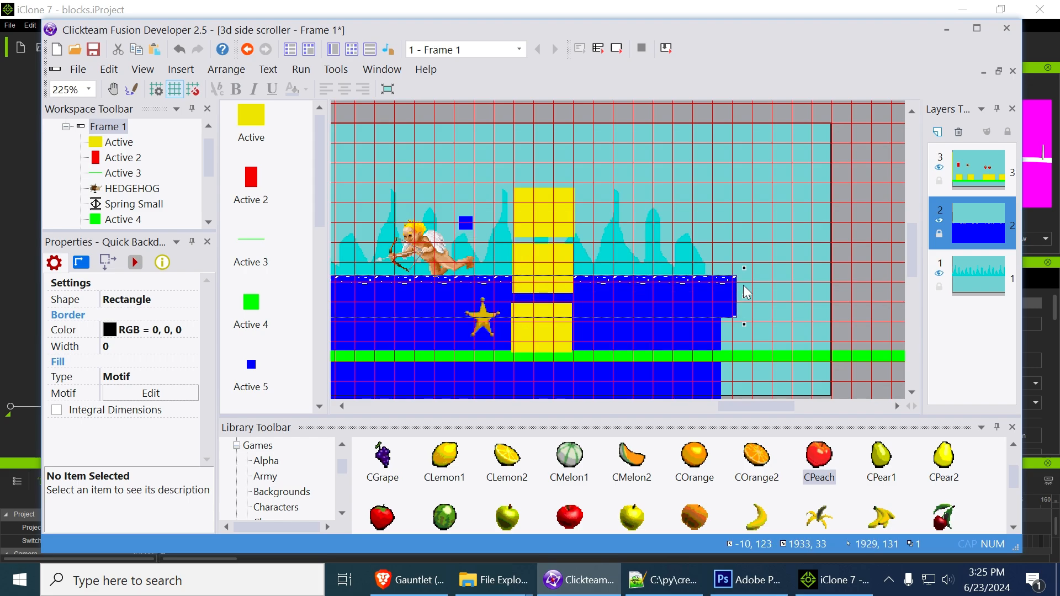
{"action": "left_click", "coordinate": [760, 236]}
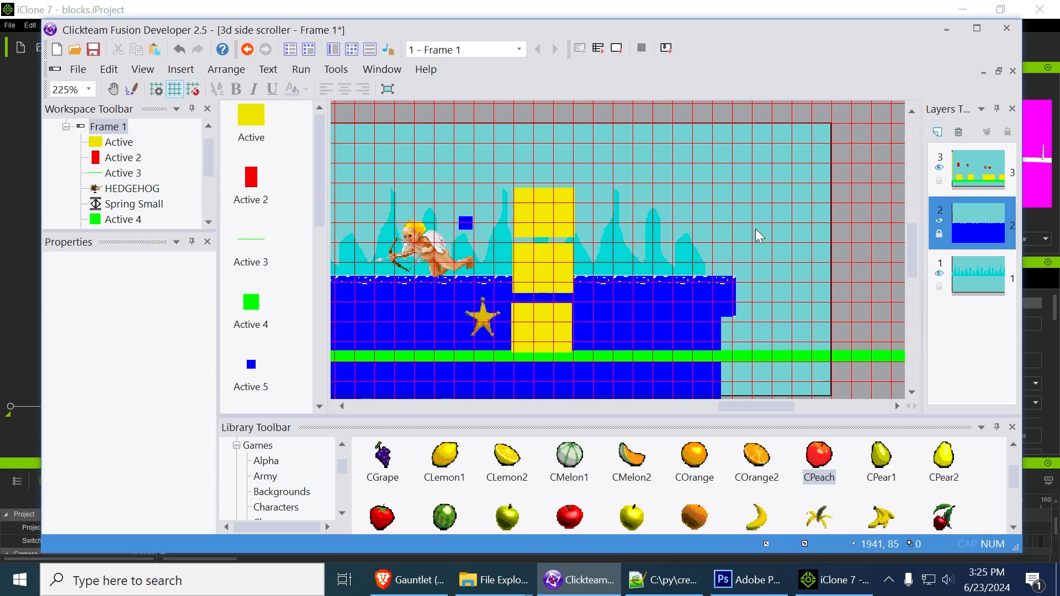
Run the frame maximized and play the red block rightward over the platforms and springs to test the water backdrop
{"action": "left_click", "coordinate": [617, 49]}
{"action": "left_click", "coordinate": [596, 226]}
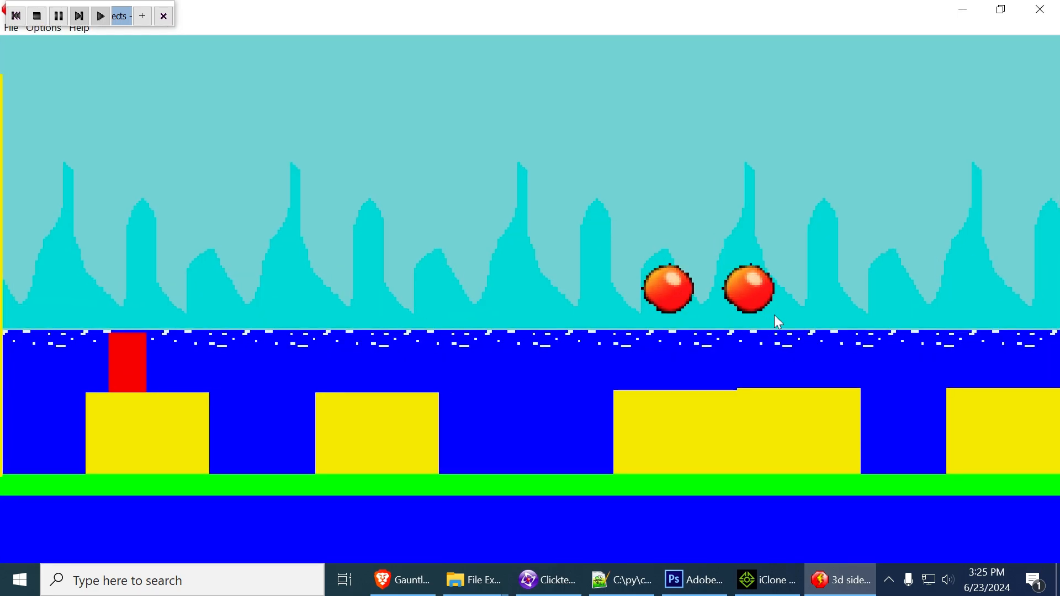
{"action": "key", "text": "Right"}
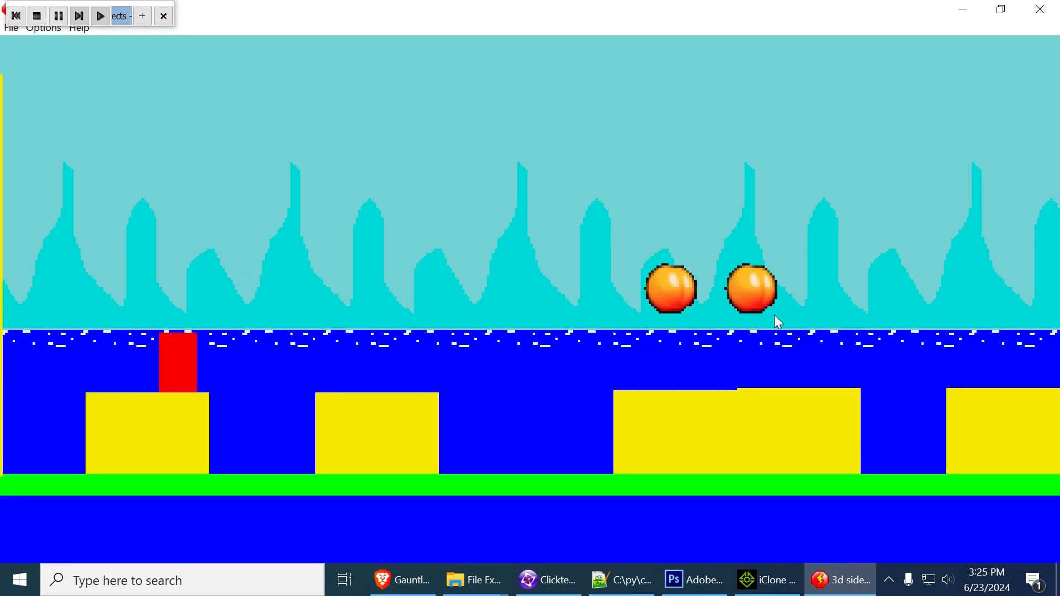
{"action": "key", "text": "shift"}
{"action": "key", "text": "shift"}
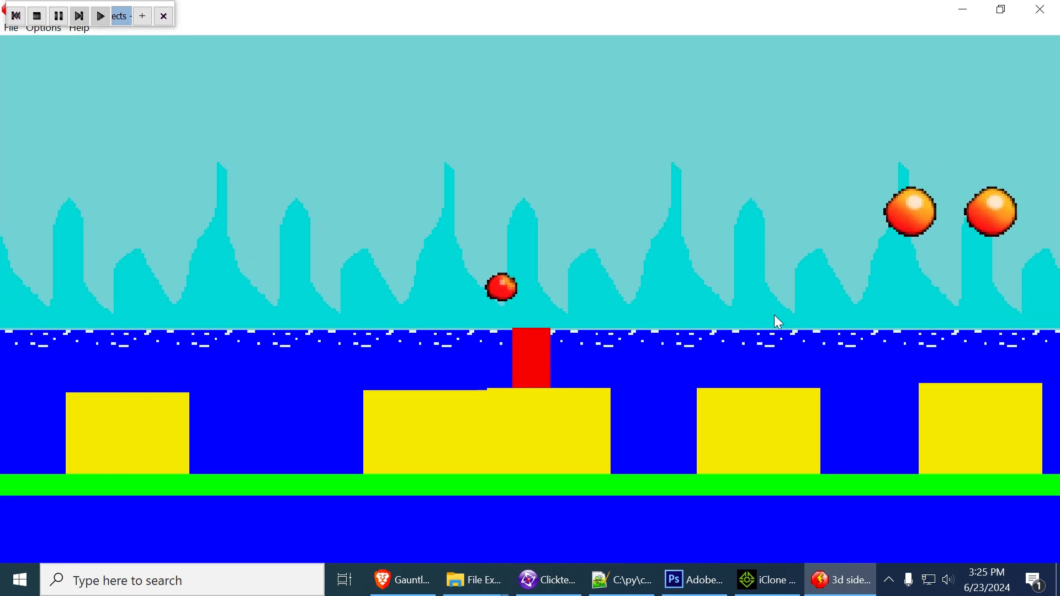
{"action": "key", "text": "shift"}
{"action": "key", "text": "shift"}
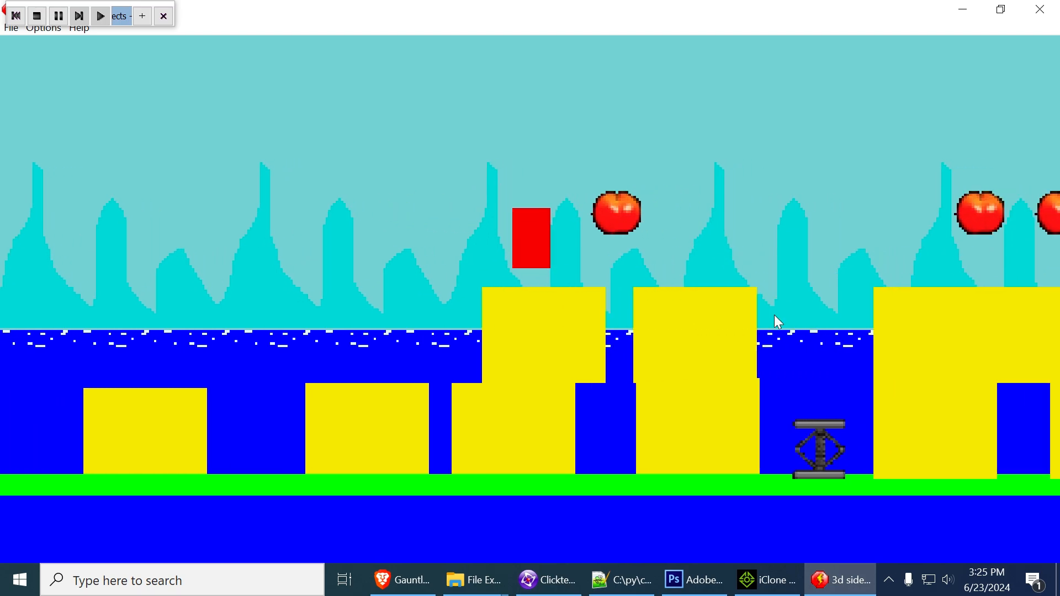
{"action": "key", "text": "shift"}
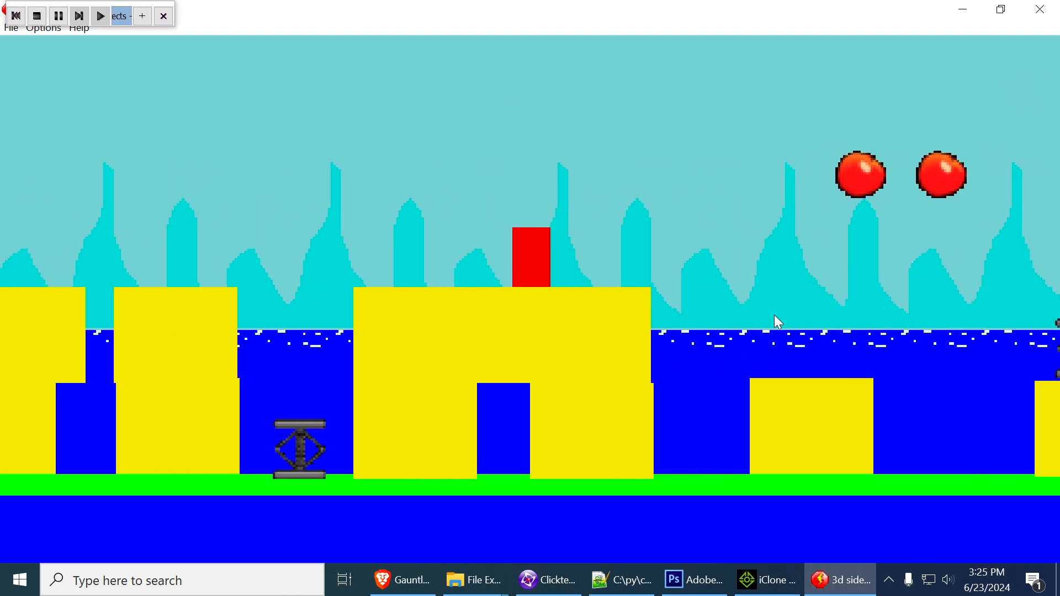
{"action": "key", "text": "shift"}
{"action": "key", "text": "shift"}
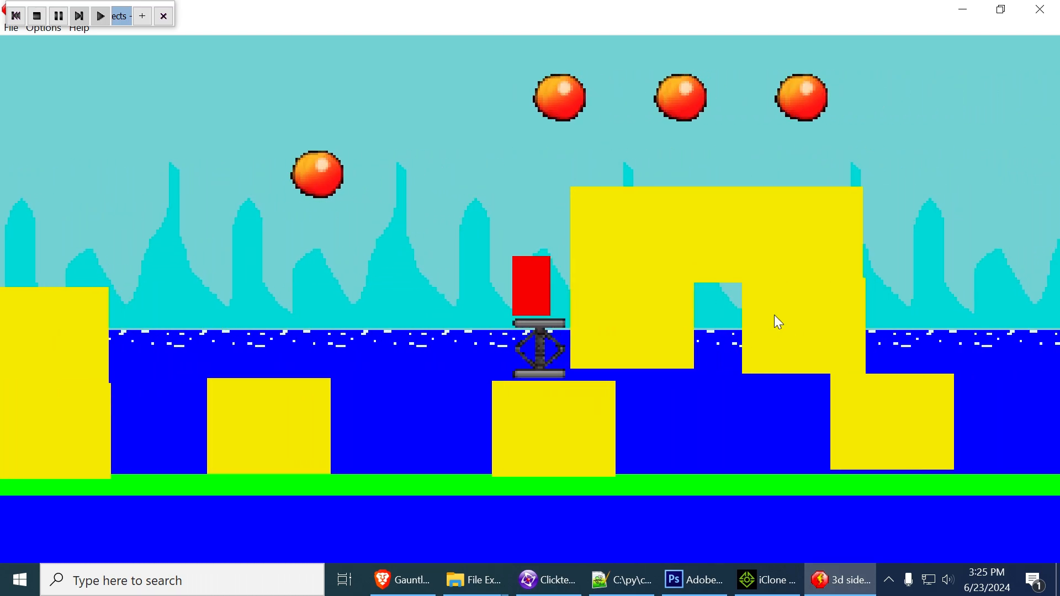
{"action": "key", "text": "Left"}
{"action": "key", "text": "Right"}
{"action": "key", "text": "shift"}
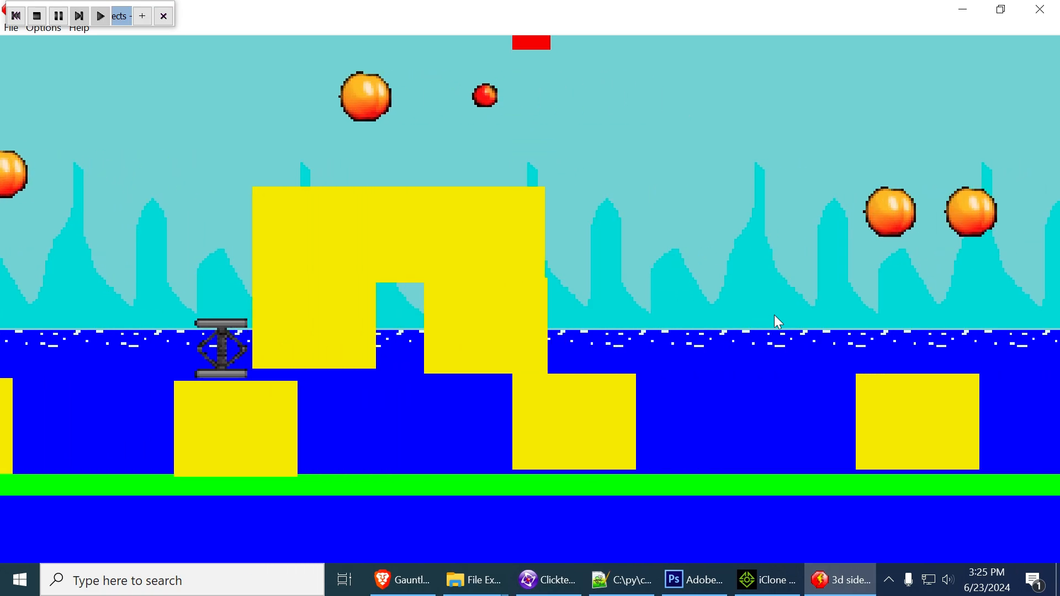
{"action": "key", "text": "shift"}
{"action": "key", "text": "shift"}
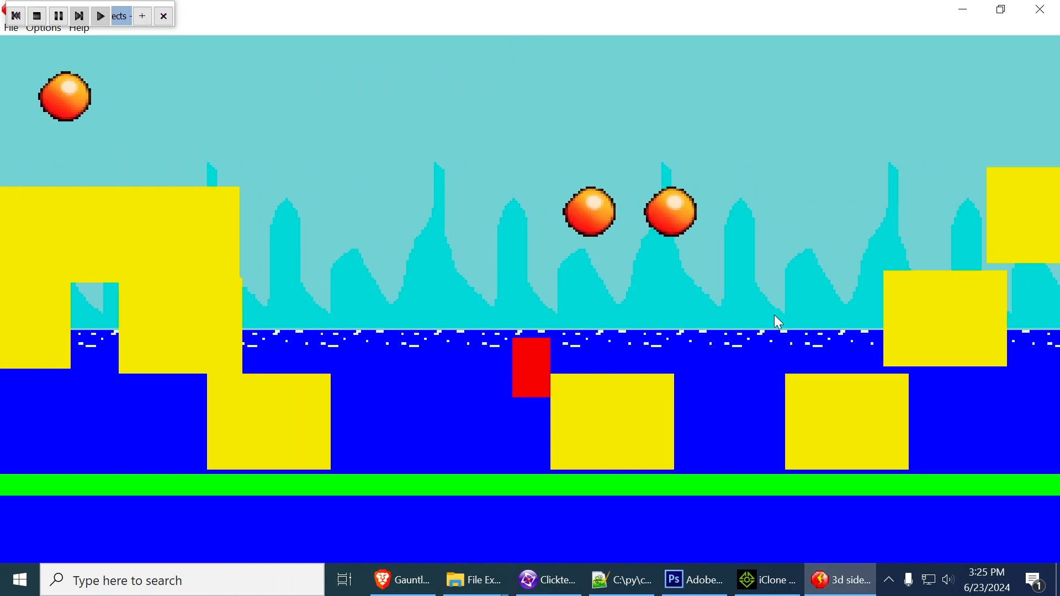
{"action": "left_click", "coordinate": [1043, 8]}
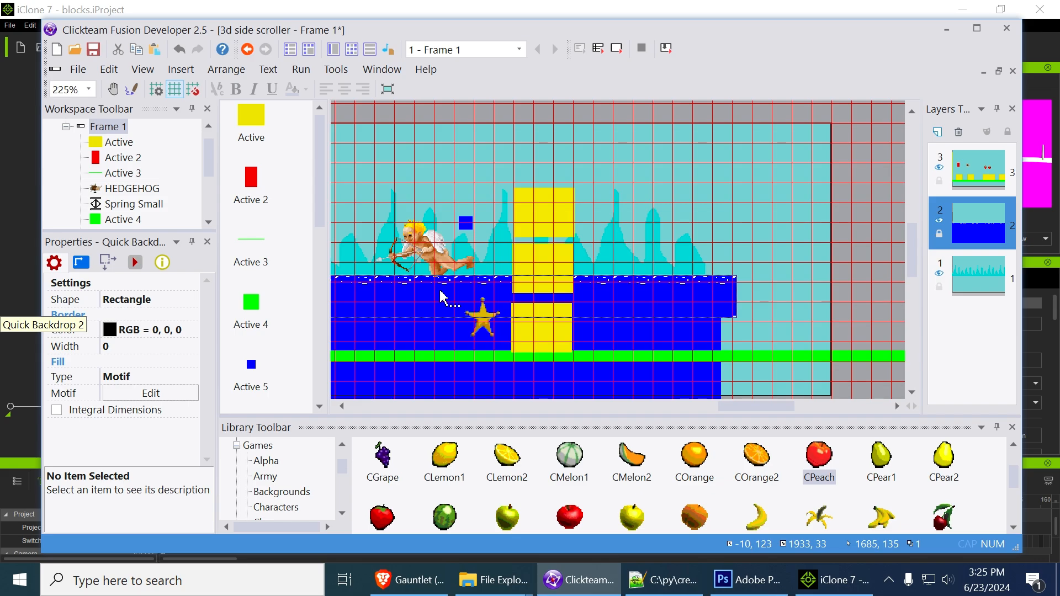
Raise the speckled water strip by one pixel to -10, 122 and test the frame in a maximized window
{"action": "left_click", "coordinate": [652, 347]}
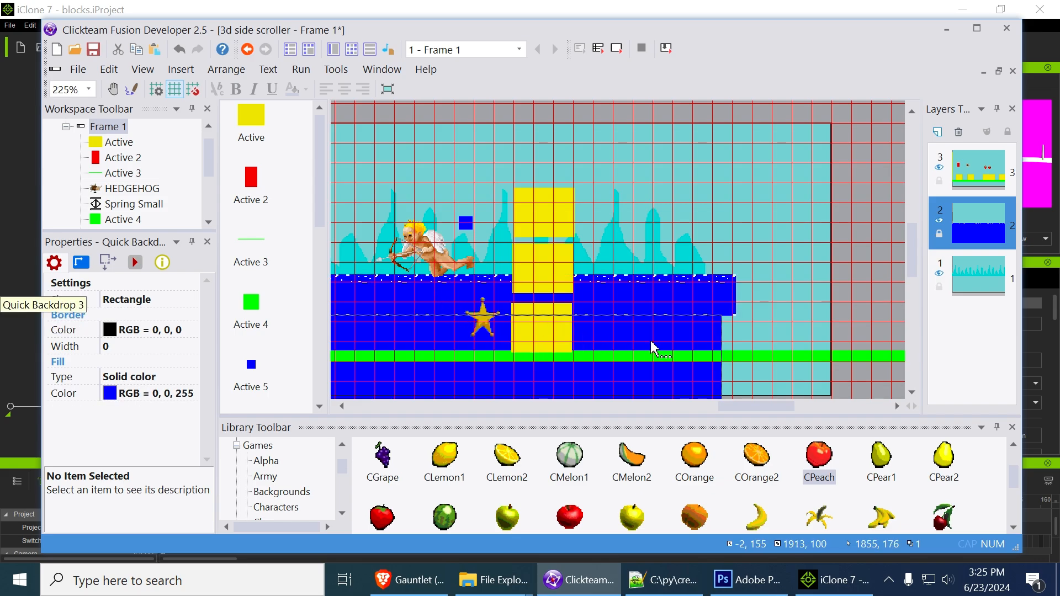
{"action": "left_click", "coordinate": [617, 50]}
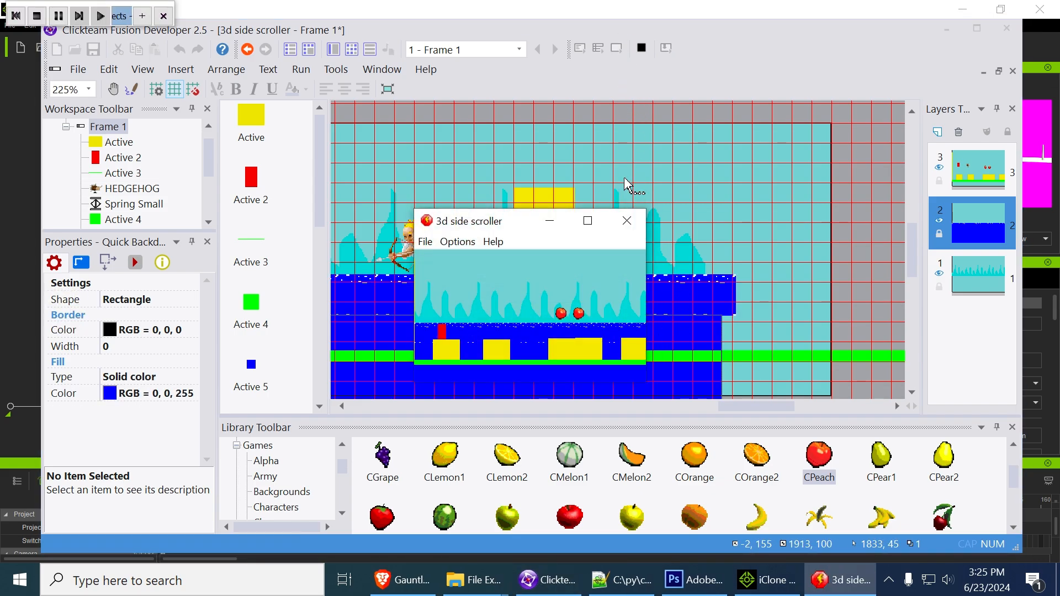
{"action": "left_click", "coordinate": [590, 223]}
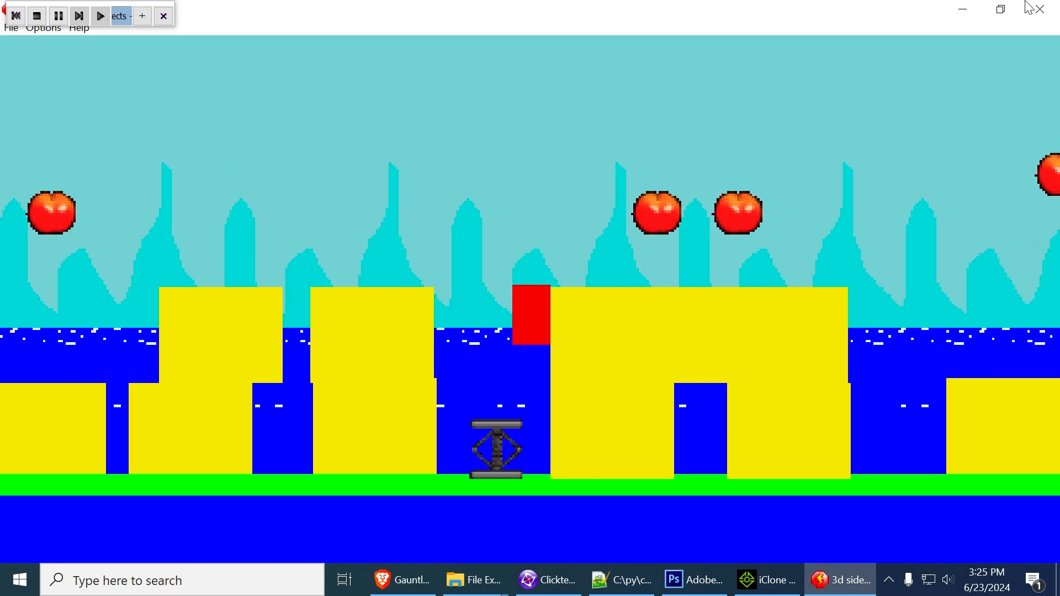
{"action": "left_click", "coordinate": [1039, 9]}
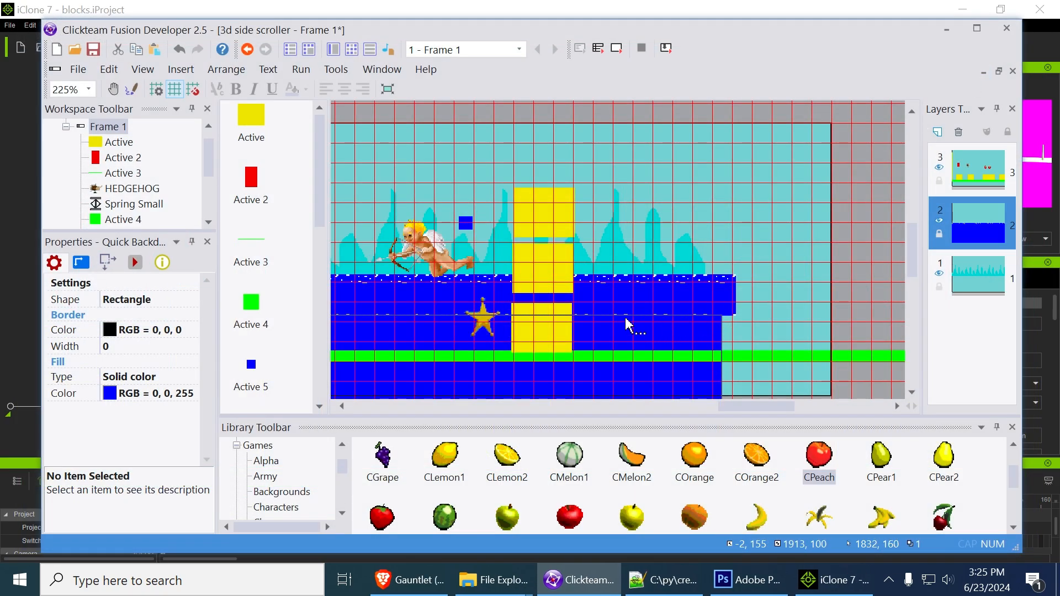
Enable Integral Dimensions for the speckled water strip
{"action": "left_click", "coordinate": [638, 305]}
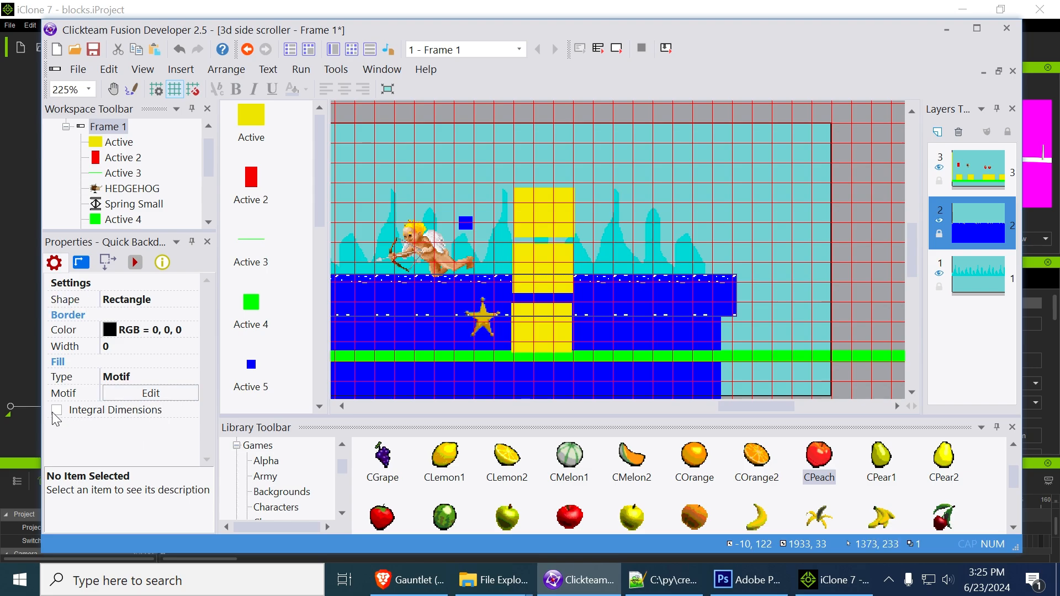
{"action": "left_click", "coordinate": [87, 416]}
{"action": "left_click", "coordinate": [55, 412]}
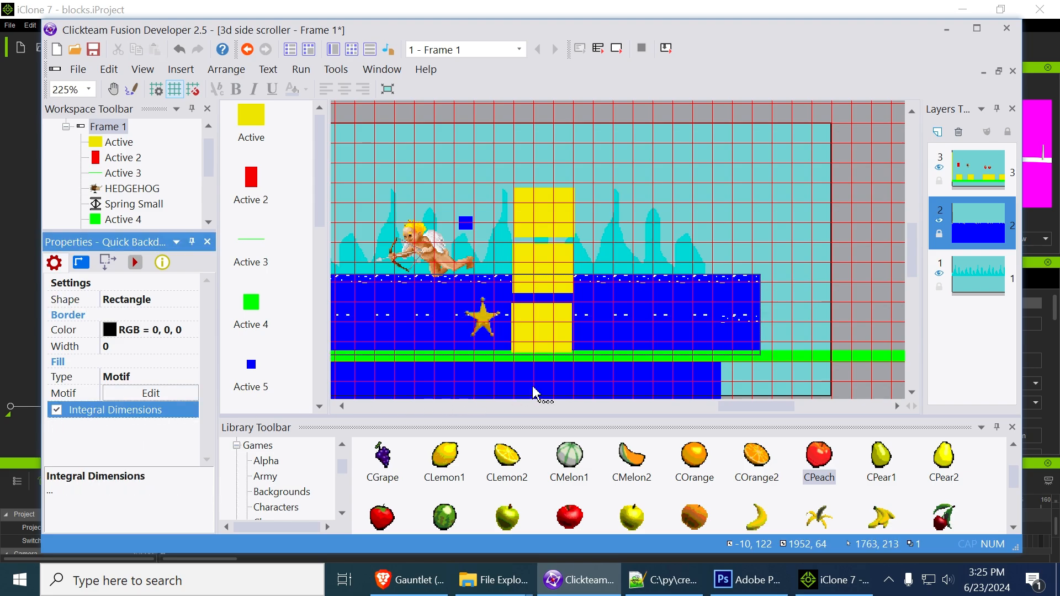
Reduce the speckled strip's height to 32 pixels and raise the solid blue backdrop to -2, 154
{"action": "left_click", "coordinate": [680, 333]}
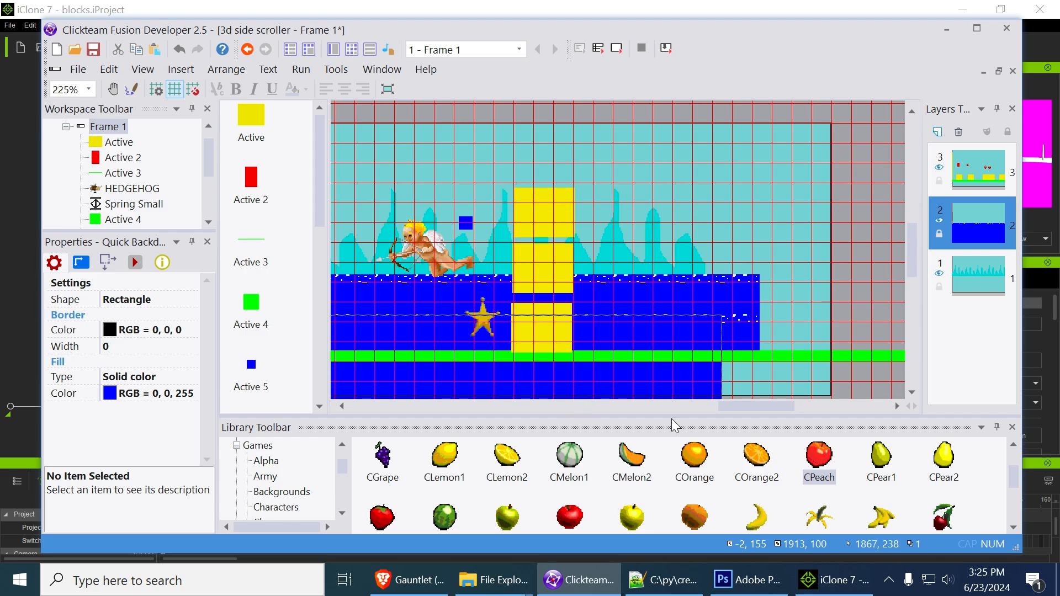
{"action": "left_click_drag", "start_coordinate": [783, 408], "coordinate": [645, 412]}
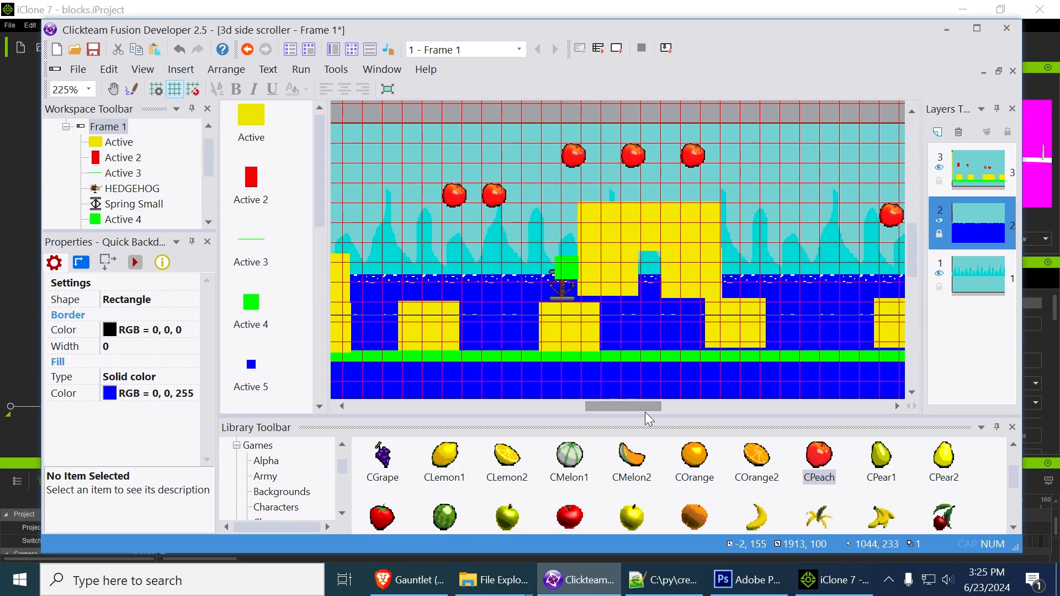
{"action": "left_click", "coordinate": [491, 303]}
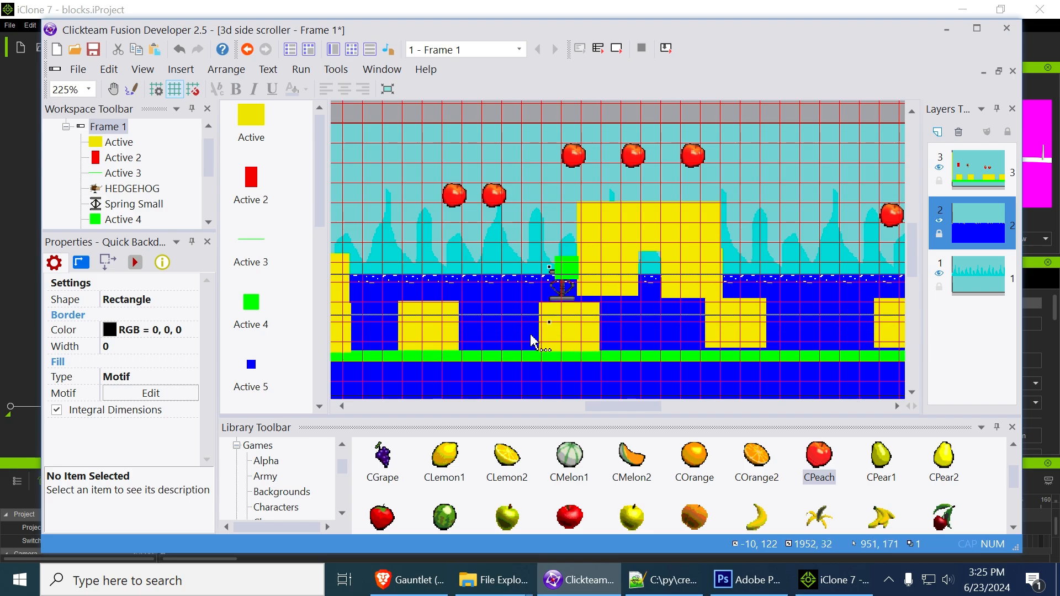
{"action": "left_click", "coordinate": [505, 337]}
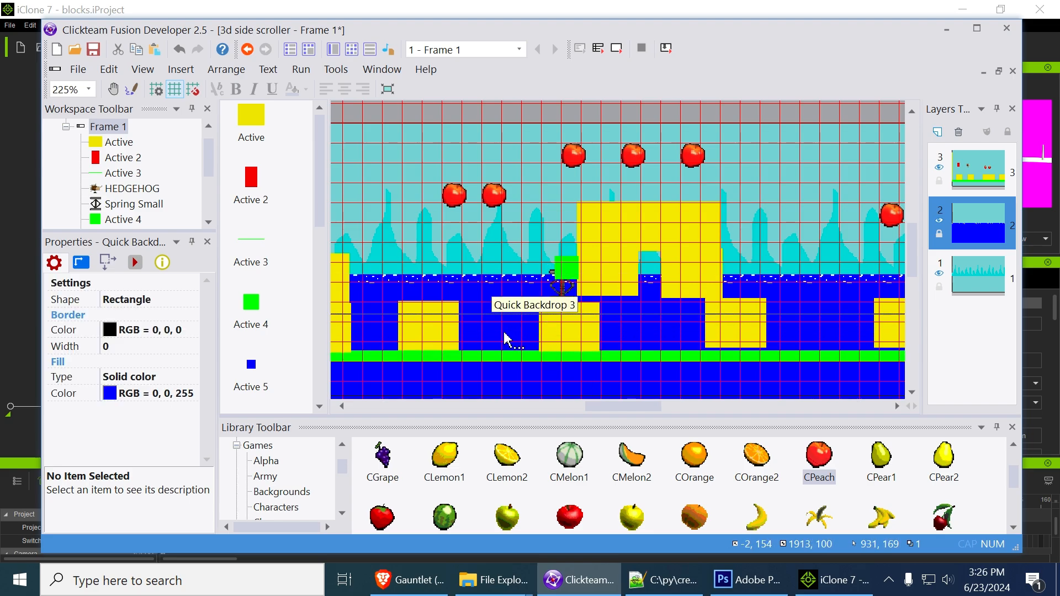
{"action": "left_click", "coordinate": [761, 148]}
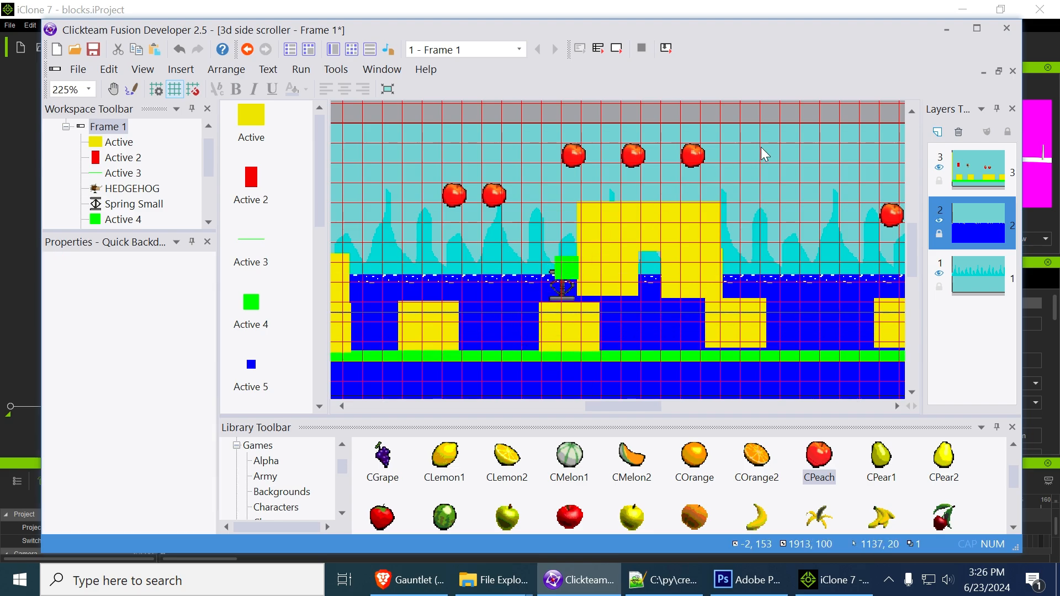
Run the frame maximized and play the red block rightward over the platforms and springs to check the adjusted water strip
{"action": "left_click", "coordinate": [617, 48]}
{"action": "left_click", "coordinate": [589, 218]}
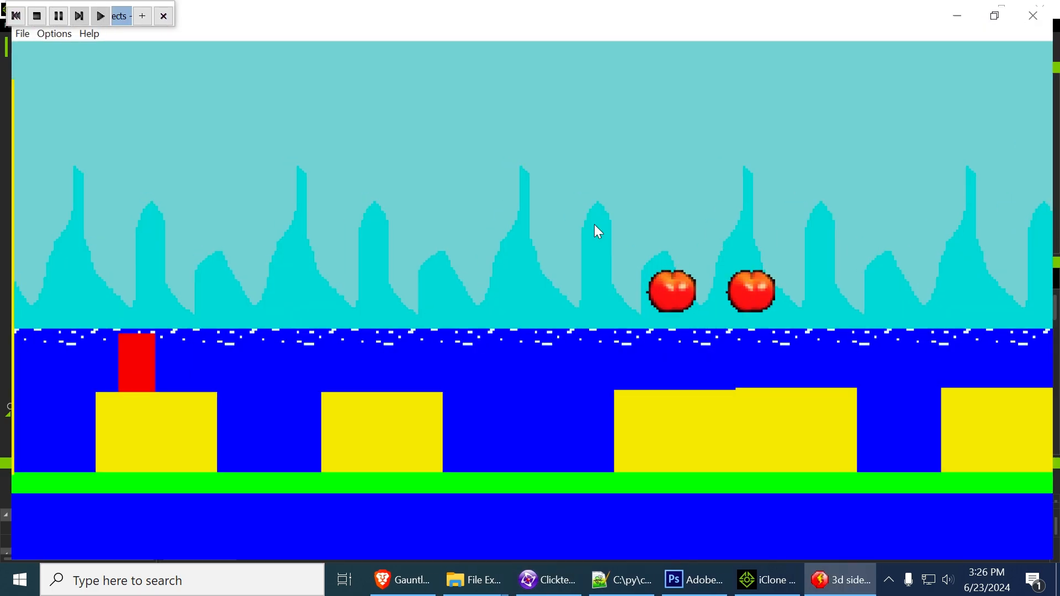
{"action": "key", "text": "Right"}
{"action": "key", "text": "shift"}
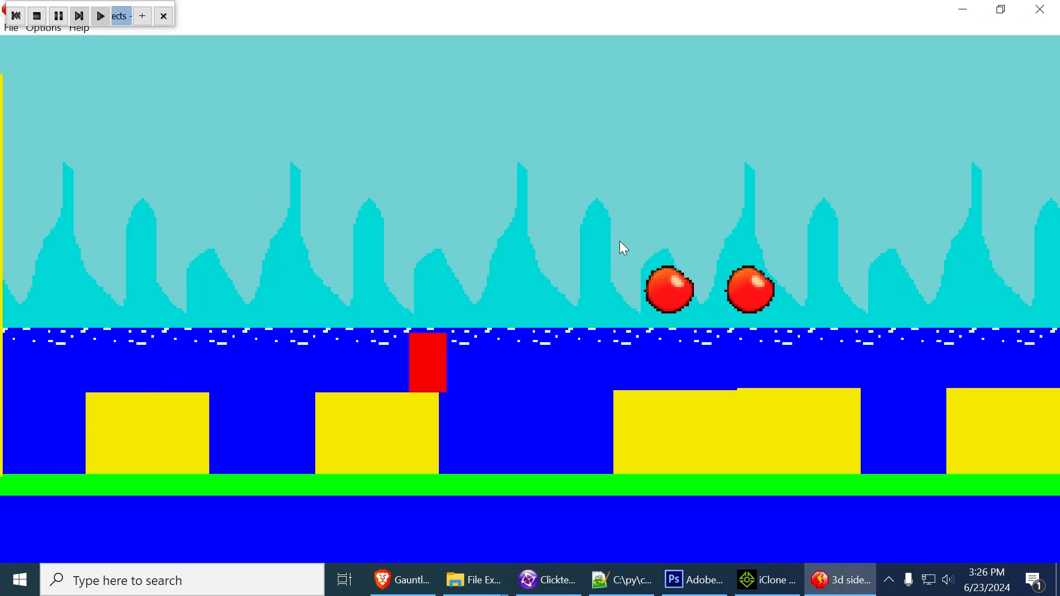
{"action": "key", "text": "Right"}
{"action": "key", "text": "shift"}
{"action": "key", "text": "Left"}
{"action": "key", "text": "Right"}
{"action": "key", "text": "shift"}
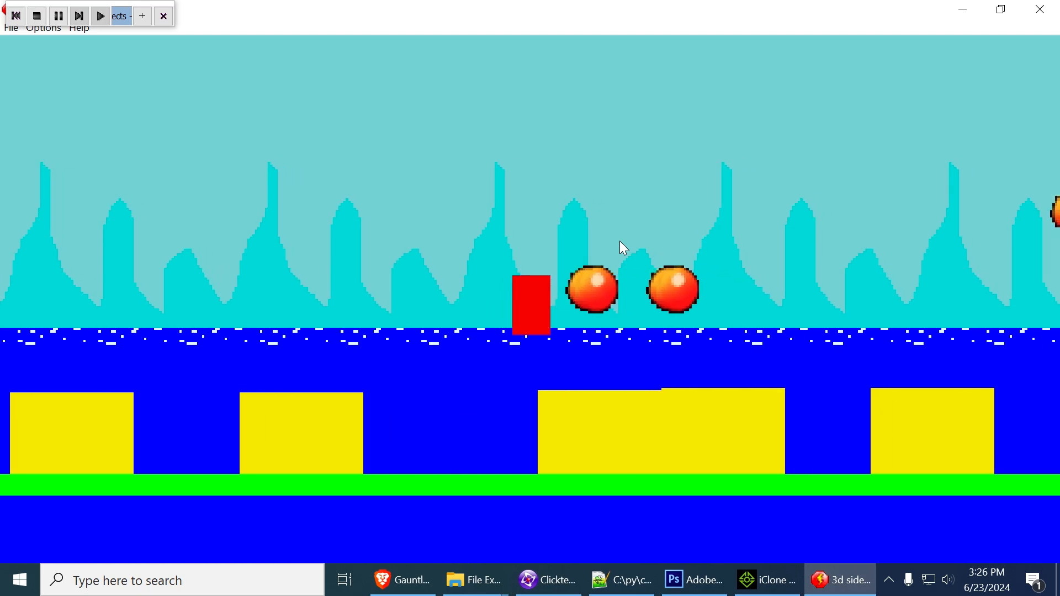
{"action": "key", "text": "Right"}
{"action": "key", "text": "shift"}
{"action": "key", "text": "shift"}
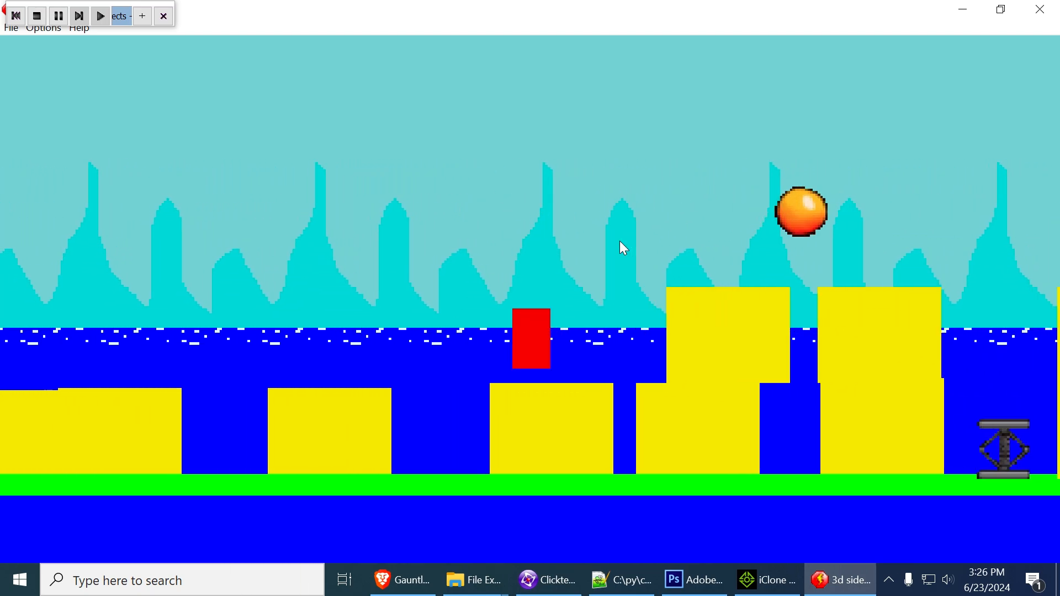
{"action": "key", "text": "Right"}
{"action": "key", "text": "shift"}
{"action": "key", "text": "Left"}
{"action": "key", "text": "Right"}
{"action": "key", "text": "shift"}
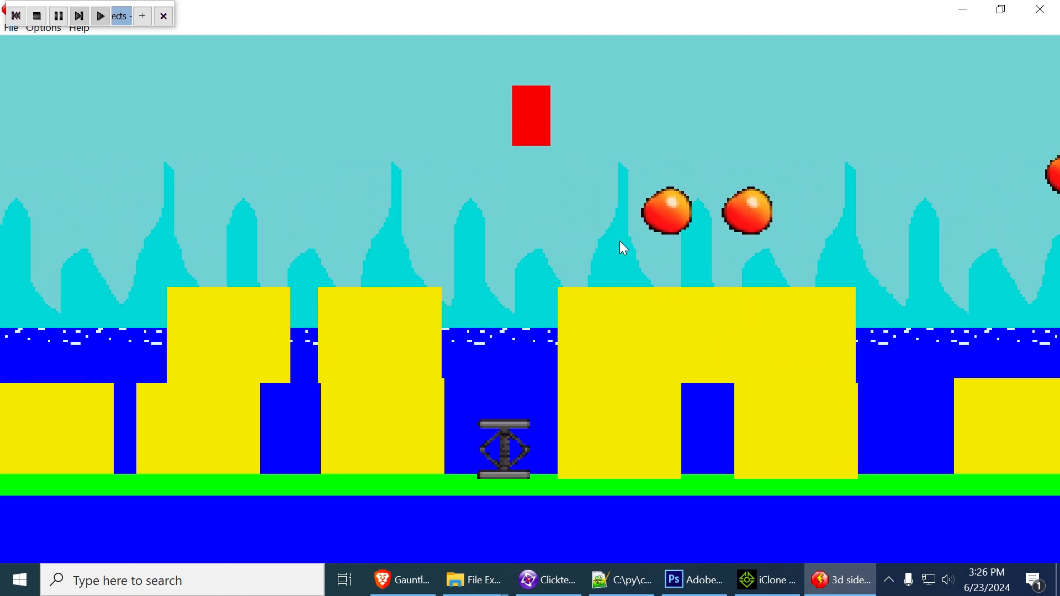
{"action": "key", "text": "Right"}
{"action": "key", "text": "shift"}
{"action": "key", "text": "shift"}
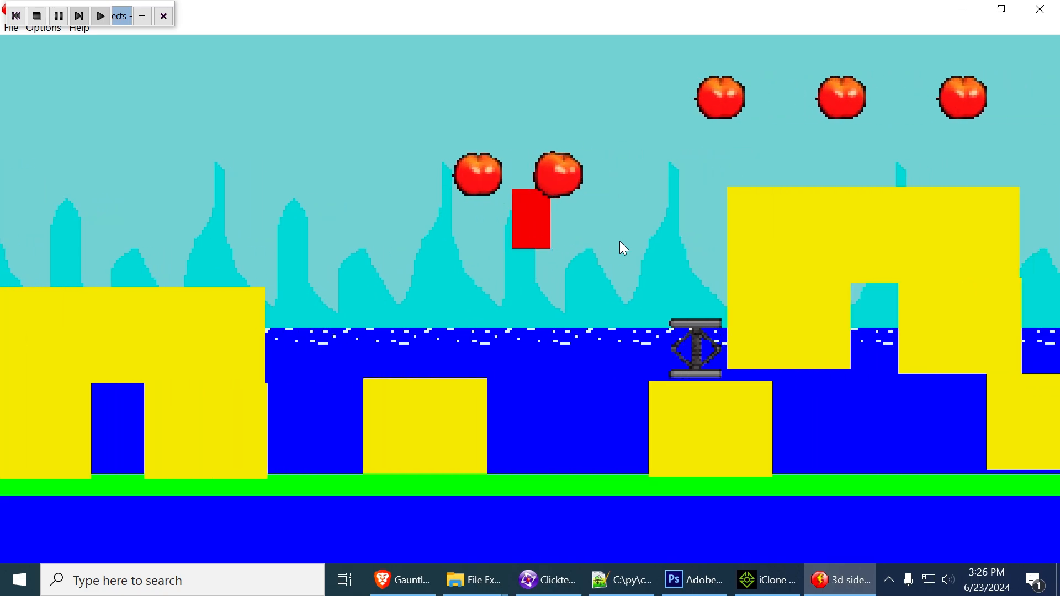
{"action": "key", "text": "Right"}
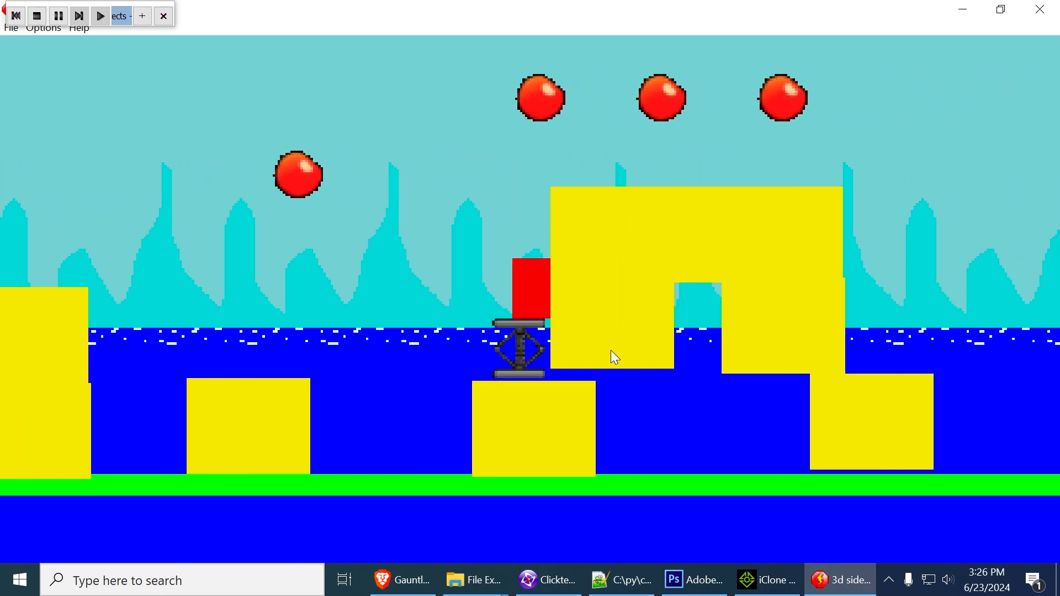
{"action": "left_click", "coordinate": [1029, 17]}
Try to set the horizontal scrolling coefficient of mountain layer 1 to 0.1
{"action": "left_click", "coordinate": [489, 307]}
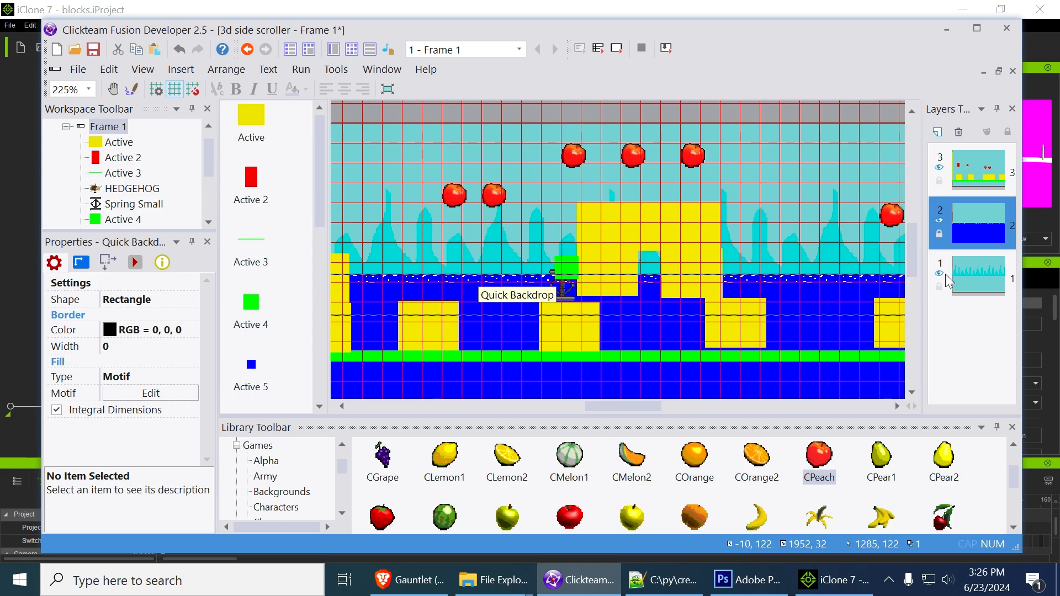
{"action": "left_click", "coordinate": [973, 283]}
{"action": "left_click", "coordinate": [145, 363]}
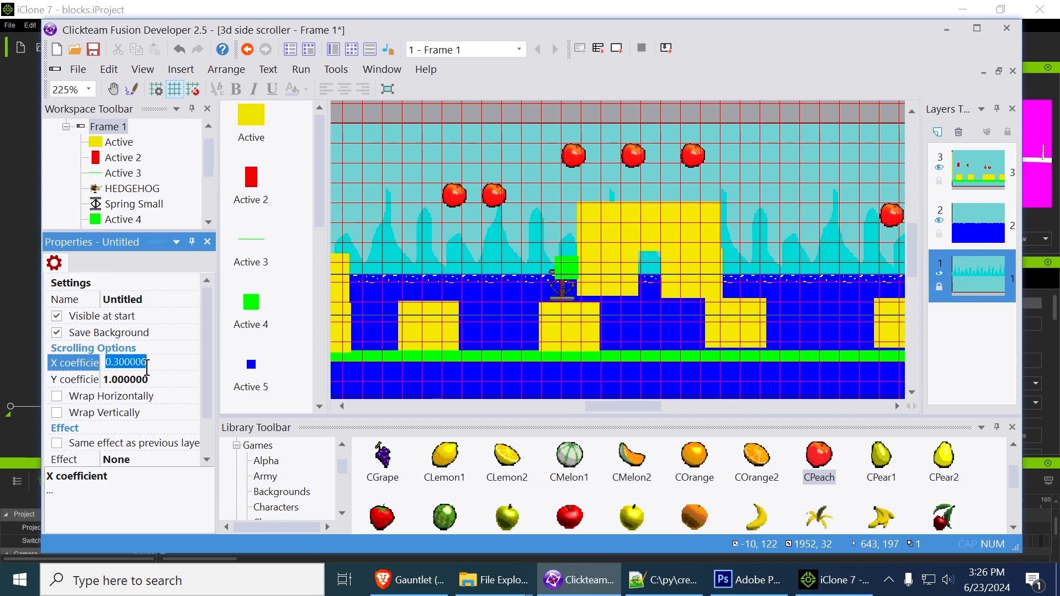
{"action": "left_click_drag", "start_coordinate": [118, 362], "coordinate": [237, 376]}
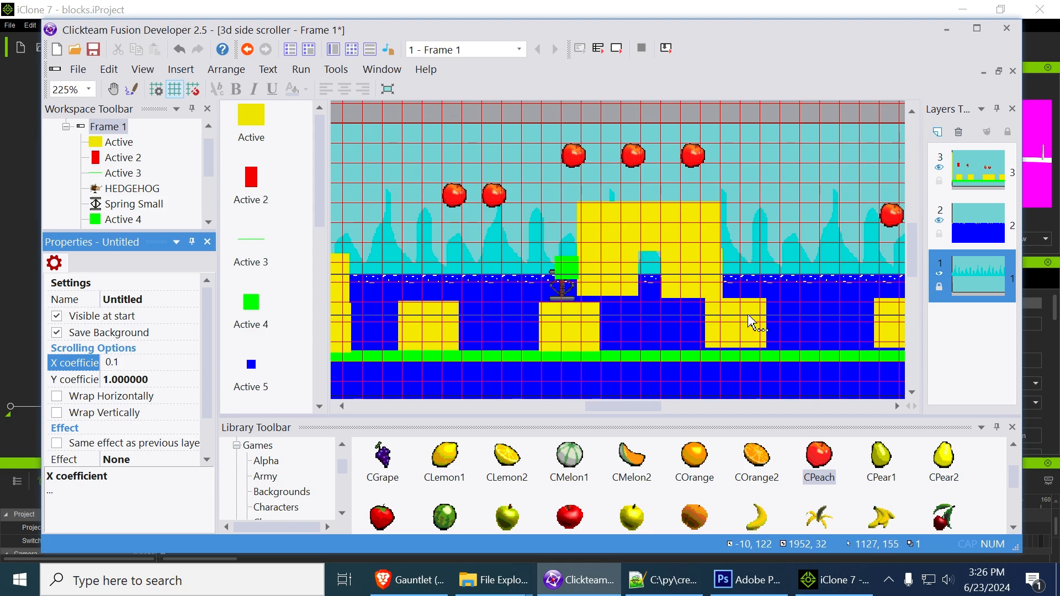
Set the horizontal scrolling coefficient of water layer 2 to 0.3
{"action": "left_click", "coordinate": [1003, 233]}
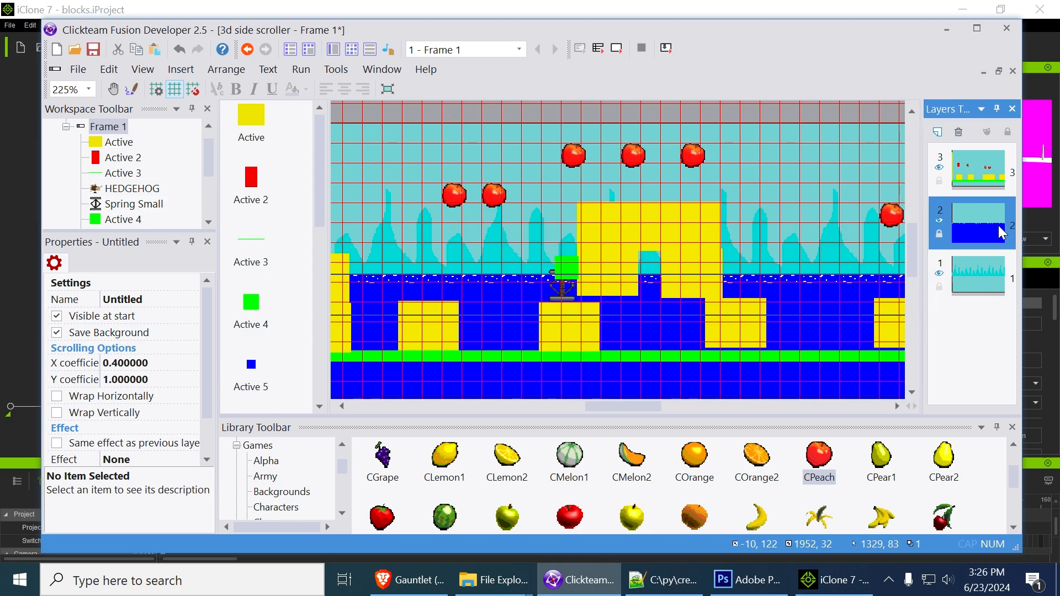
{"action": "left_click", "coordinate": [126, 363]}
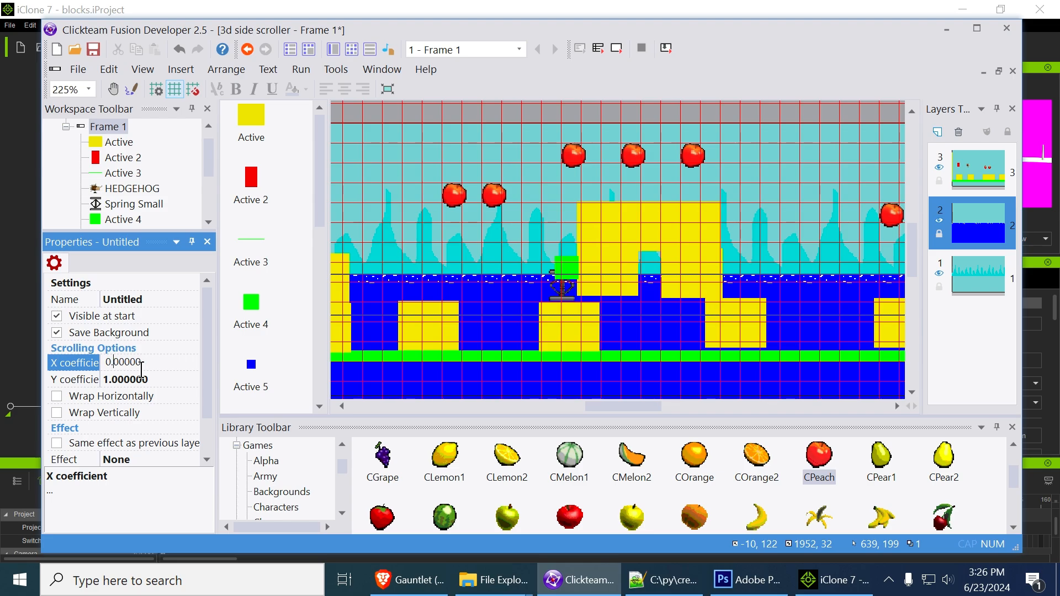
{"action": "left_click", "coordinate": [449, 124]}
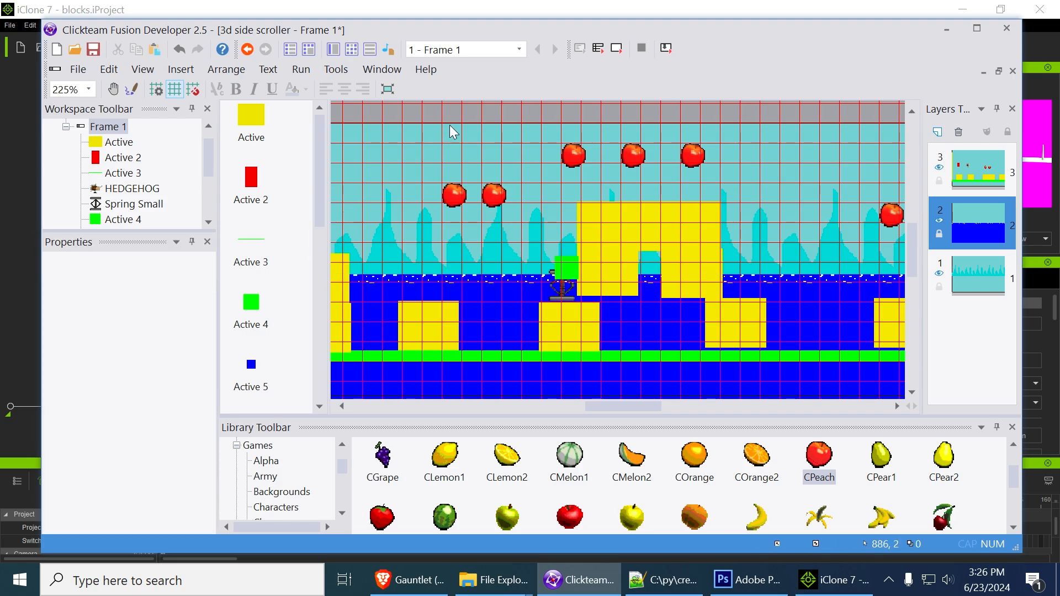
Test the frame in a maximized window, moving the red block rightward to compare how the water and mountains scroll
{"action": "left_click", "coordinate": [619, 50]}
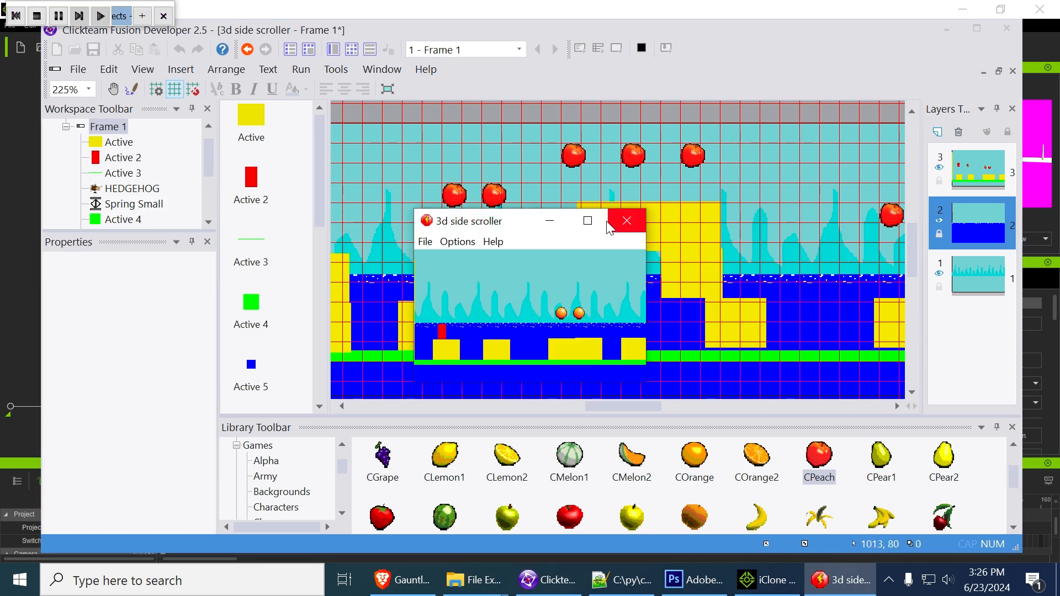
{"action": "left_click", "coordinate": [589, 224]}
{"action": "key", "text": "Right"}
{"action": "key", "text": "shift"}
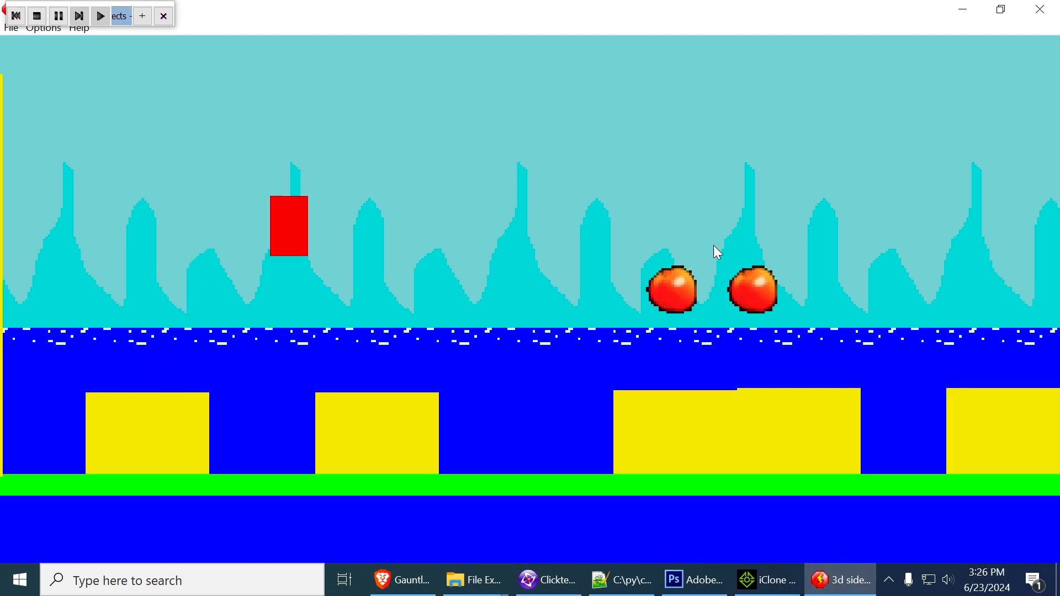
{"action": "key", "text": "shift"}
{"action": "key", "text": "Right"}
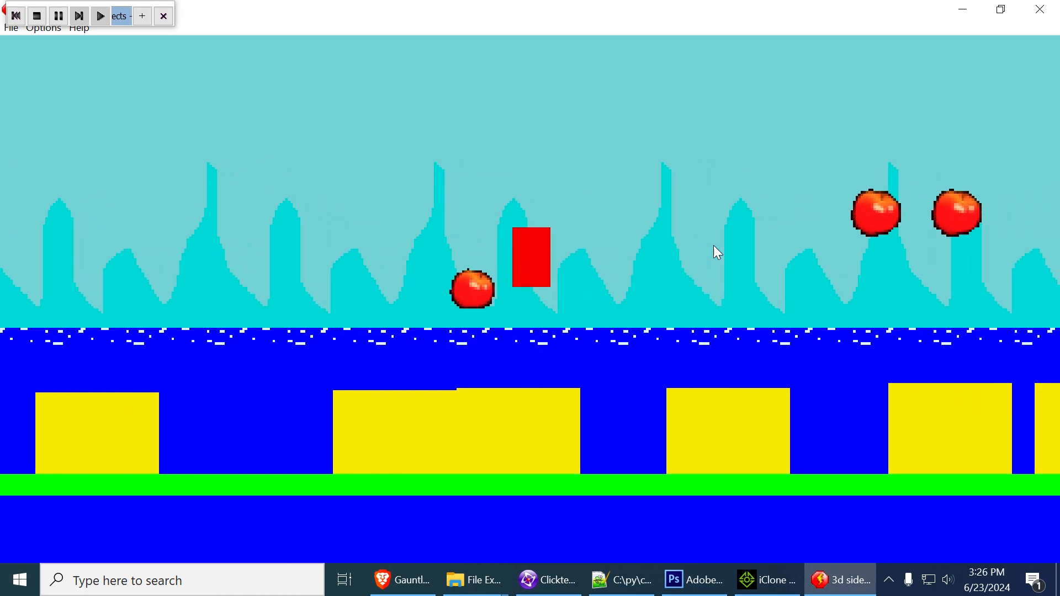
{"action": "key", "text": "shift"}
{"action": "key", "text": "Left"}
{"action": "key", "text": "Right"}
{"action": "key", "text": "shift"}
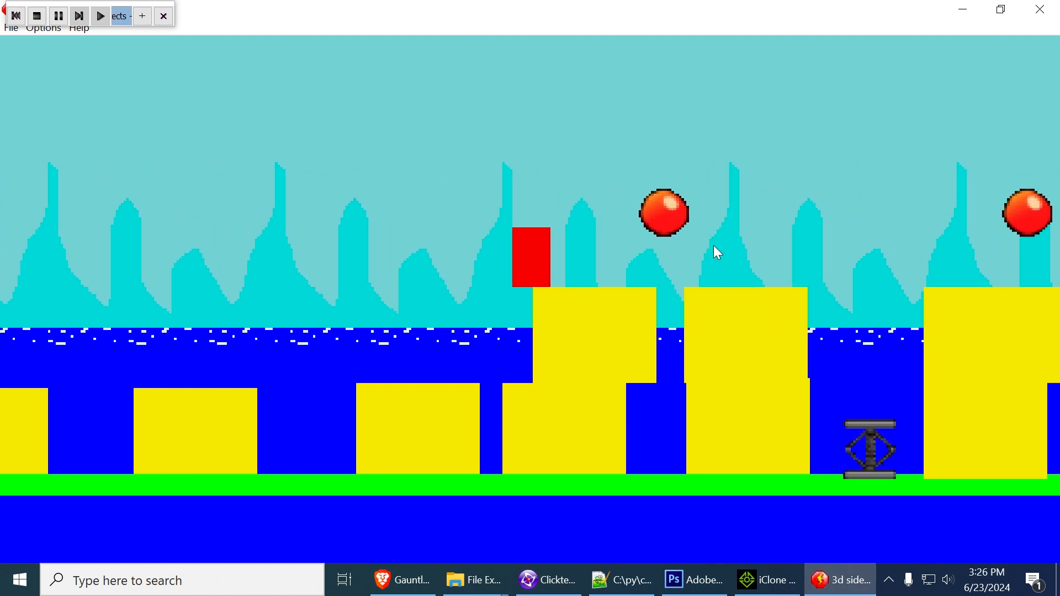
{"action": "key", "text": "Right"}
{"action": "key", "text": "shift"}
{"action": "key", "text": "shift"}
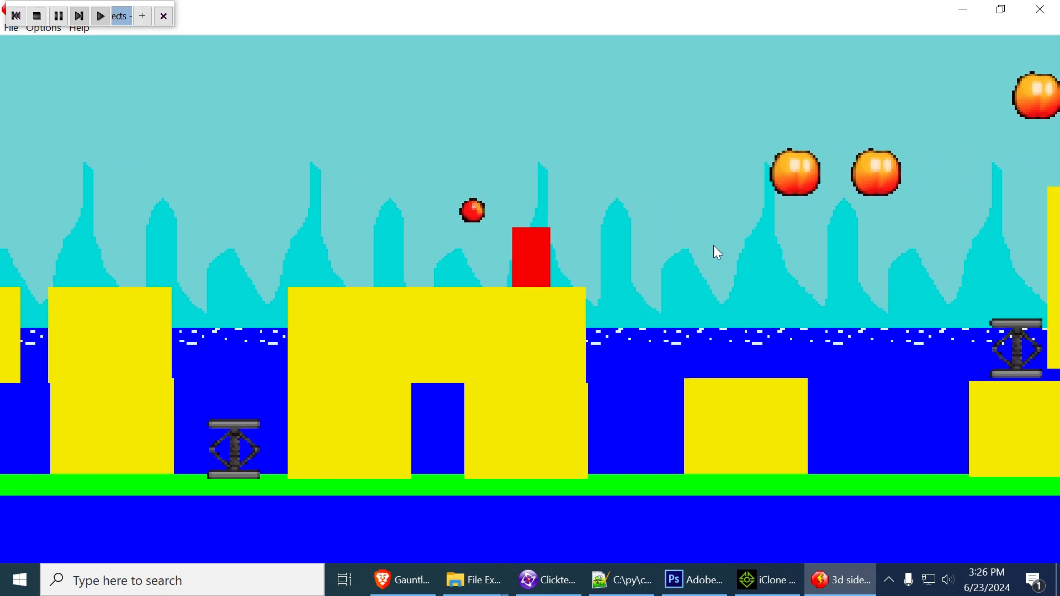
{"action": "key", "text": "Right"}
{"action": "key", "text": "shift"}
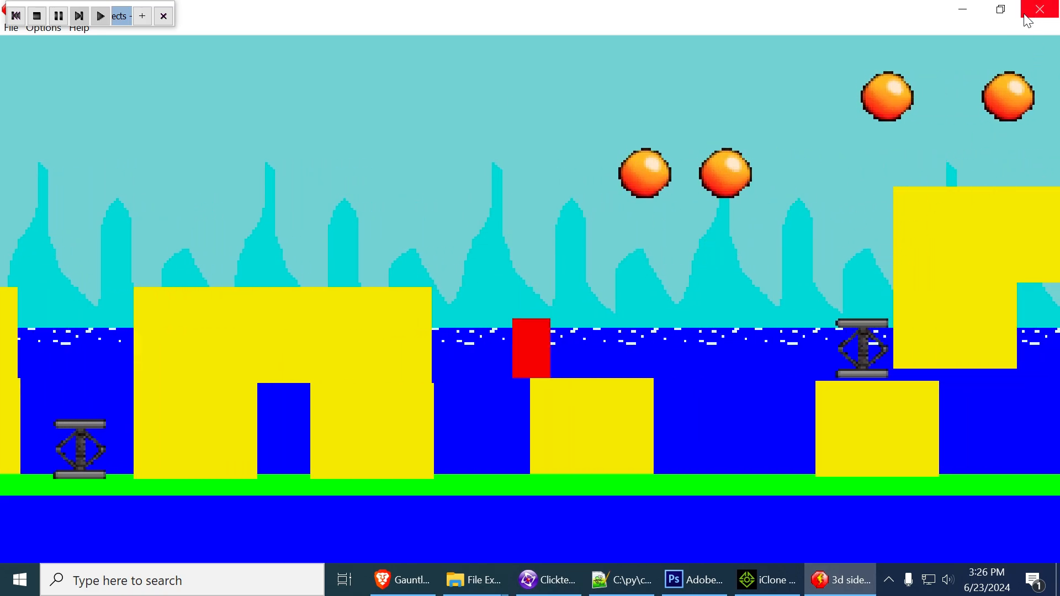
{"action": "left_click", "coordinate": [1028, 21]}
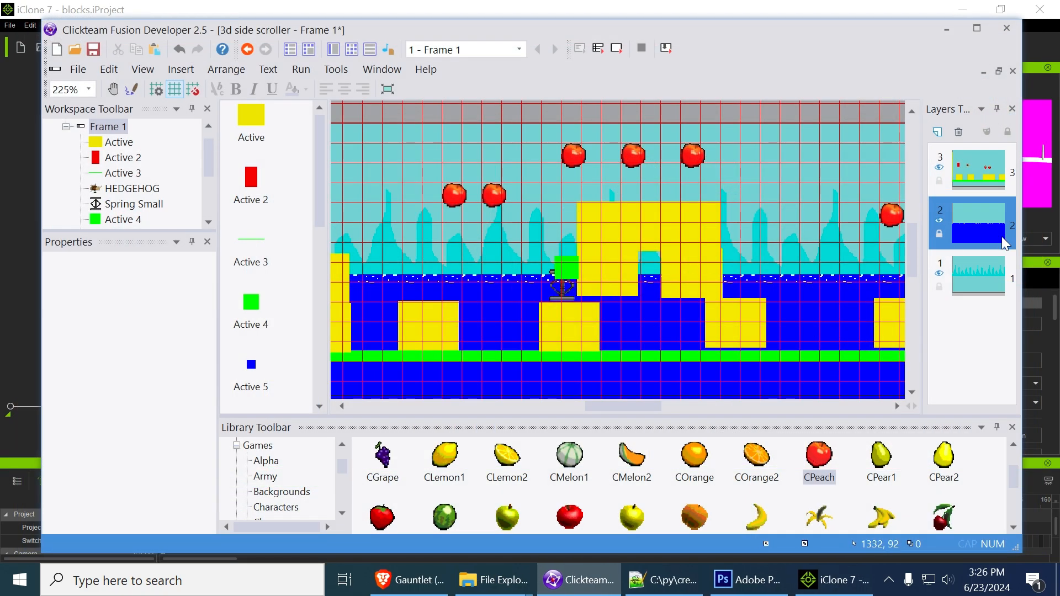
Check the scrolling coefficients of both backdrop layers and set the X coefficient of mountain layer 1 to 0.1
{"action": "left_click", "coordinate": [971, 275]}
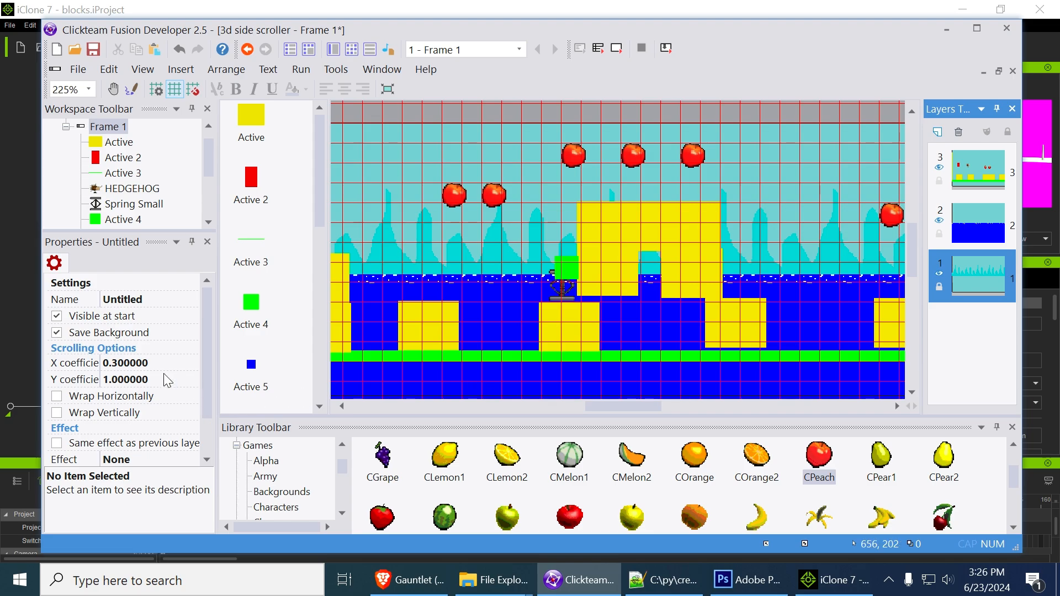
{"action": "left_click", "coordinate": [988, 234]}
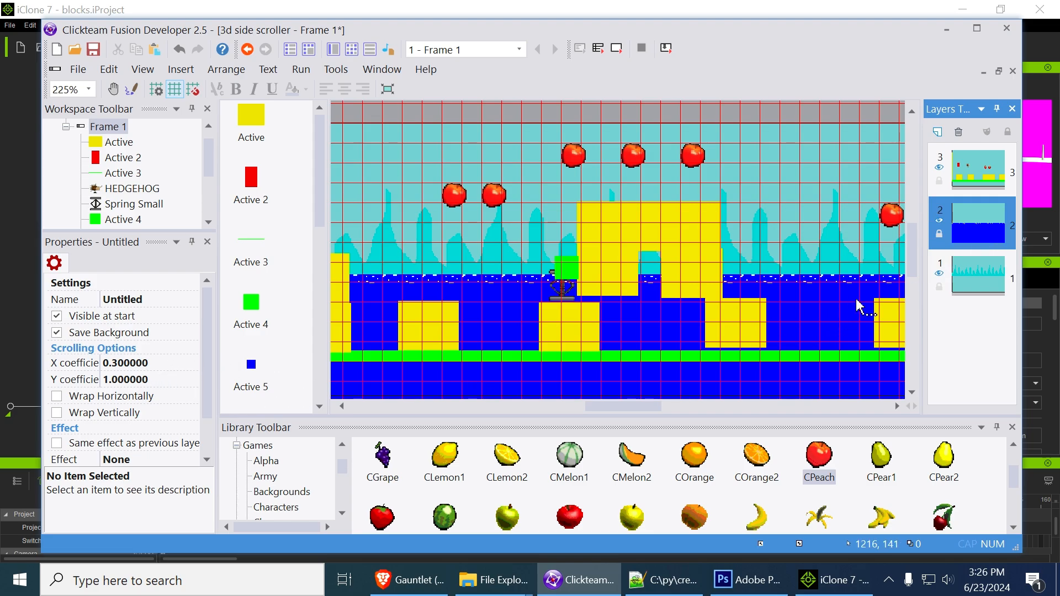
{"action": "left_click", "coordinate": [981, 284]}
{"action": "left_click", "coordinate": [128, 363]}
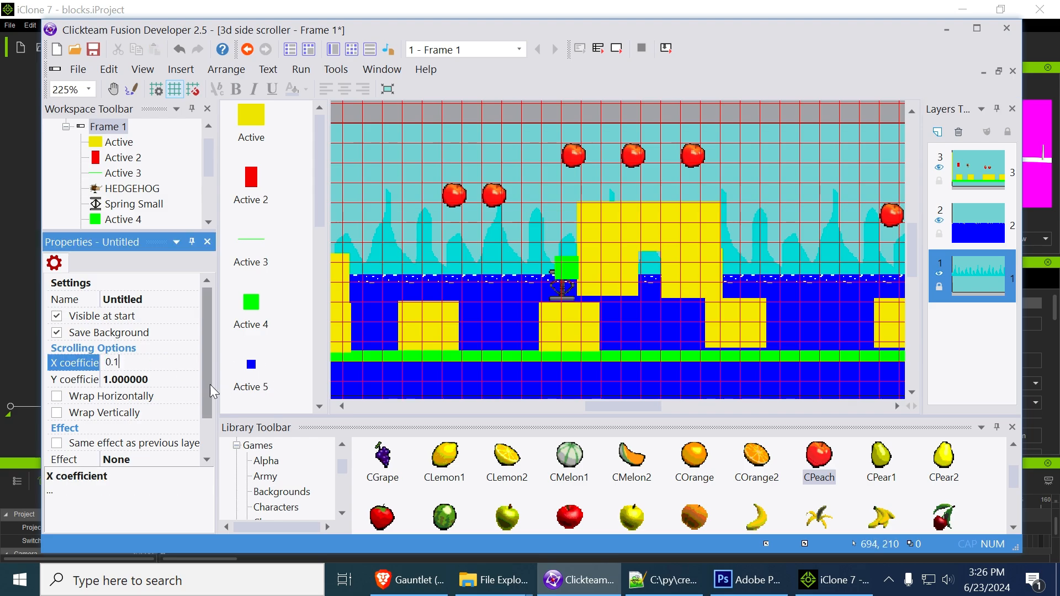
Run the frame maximized to test the parallax between the mountain and water layers
{"action": "left_click", "coordinate": [616, 48]}
{"action": "left_click", "coordinate": [588, 221]}
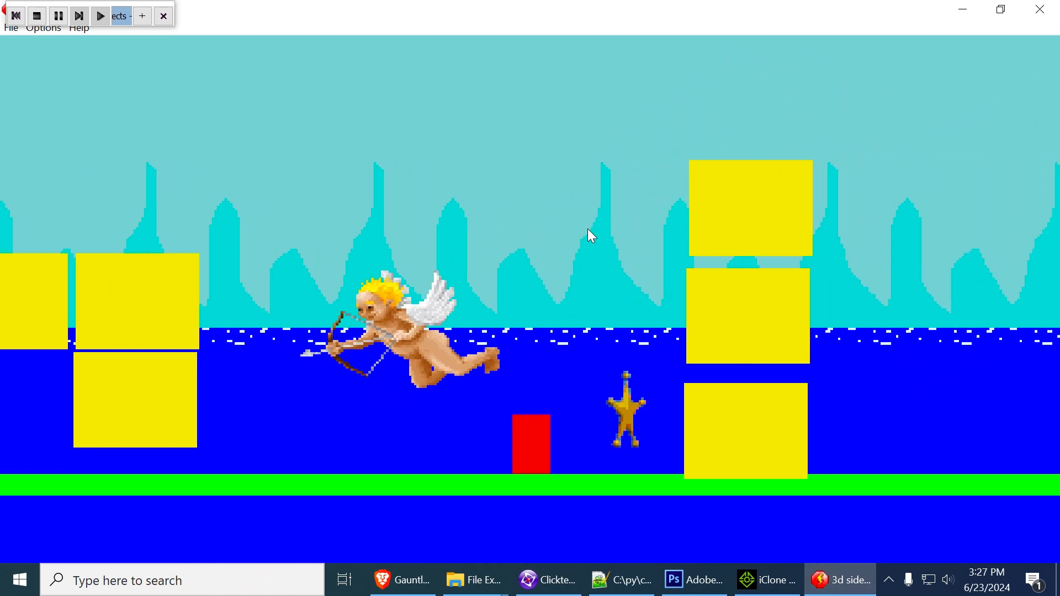
{"action": "left_click", "coordinate": [1043, 10]}
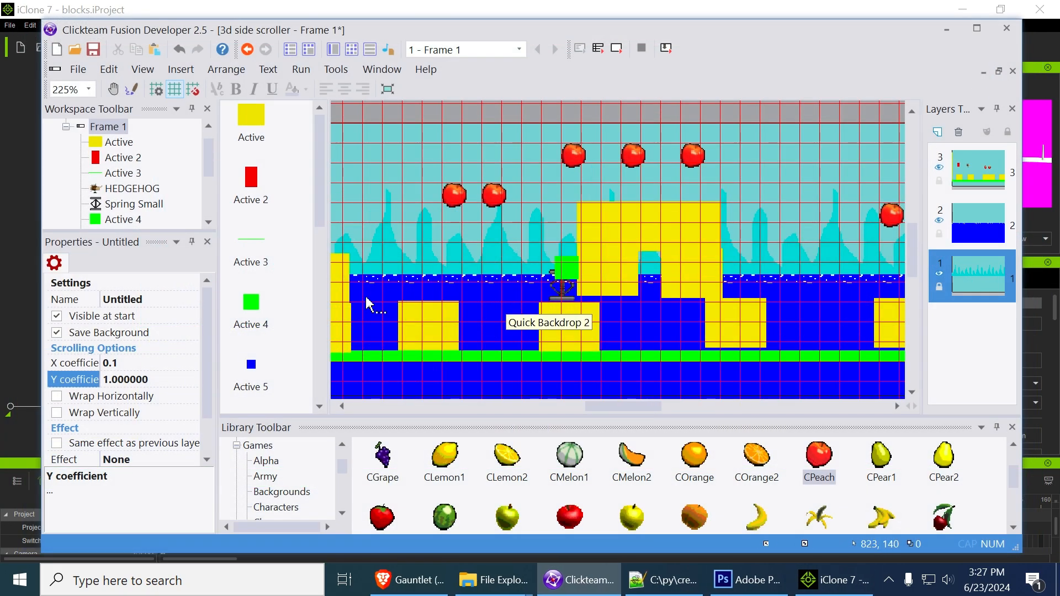
Make the HEDGEHOG object near the level's start visible at start and briefly test the frame
{"action": "middle_click_drag", "start_coordinate": [444, 256], "coordinate": [848, 254]}
{"action": "middle_click_drag", "start_coordinate": [403, 238], "coordinate": [785, 220]}
{"action": "middle_click_drag", "start_coordinate": [457, 199], "coordinate": [670, 220]}
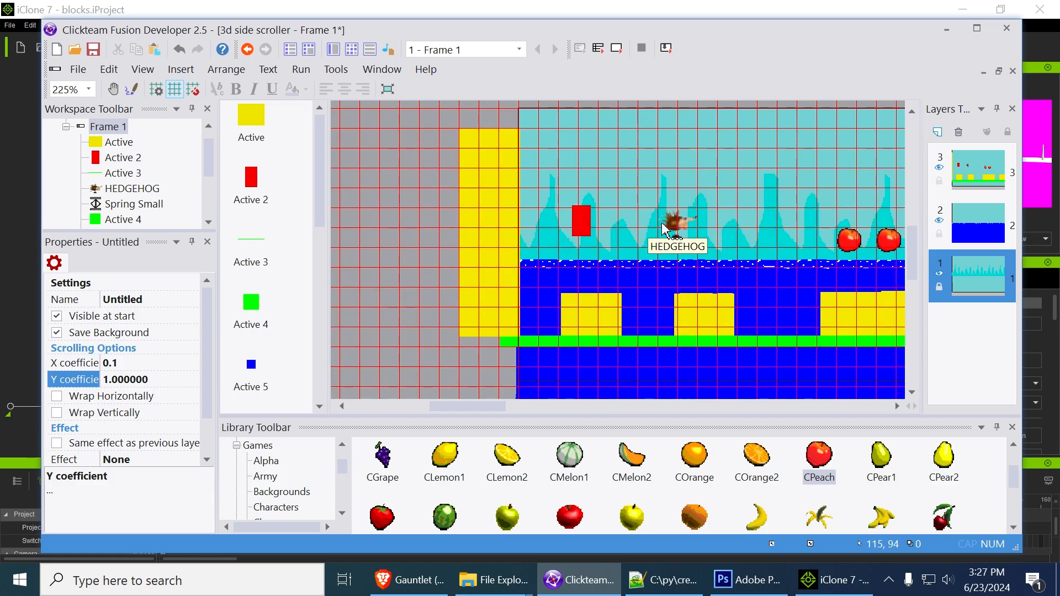
{"action": "left_click", "coordinate": [683, 227]}
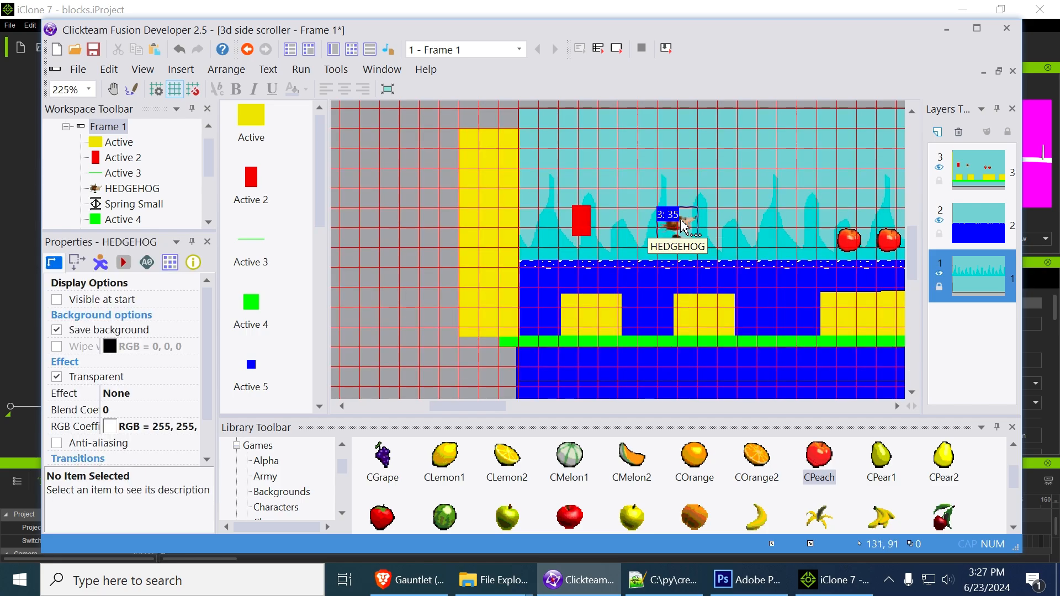
{"action": "left_click", "coordinate": [57, 300]}
{"action": "middle_click_drag", "start_coordinate": [754, 150], "coordinate": [646, 183]}
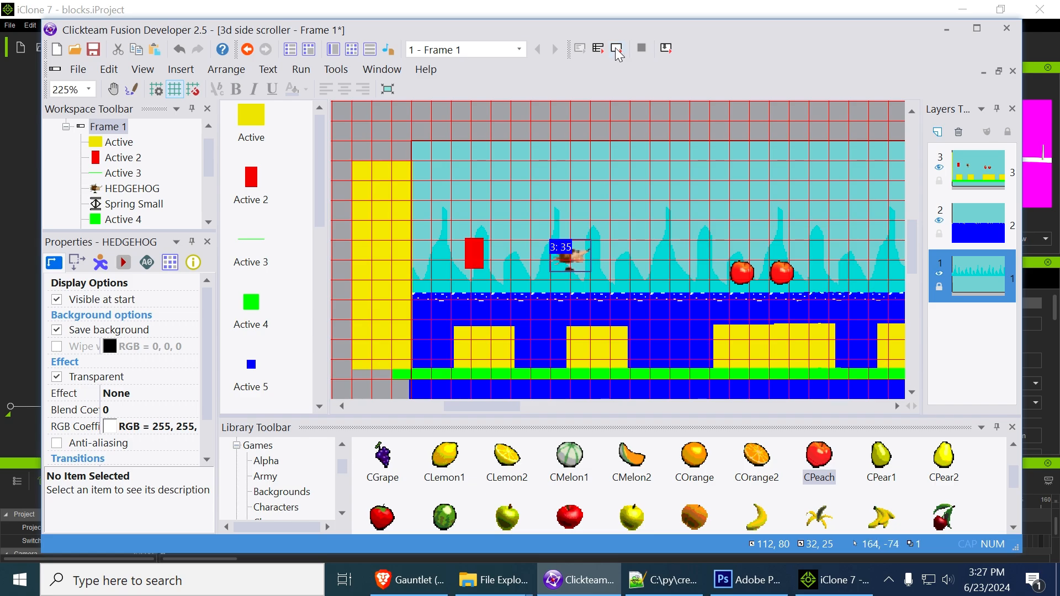
{"action": "left_click", "coordinate": [624, 52]}
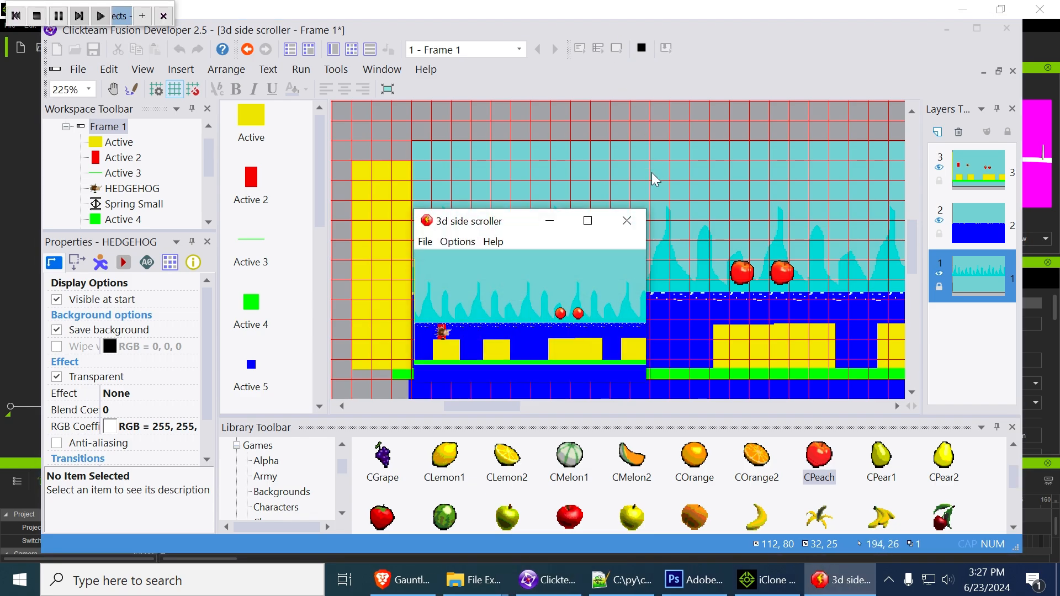
{"action": "left_click", "coordinate": [627, 220]}
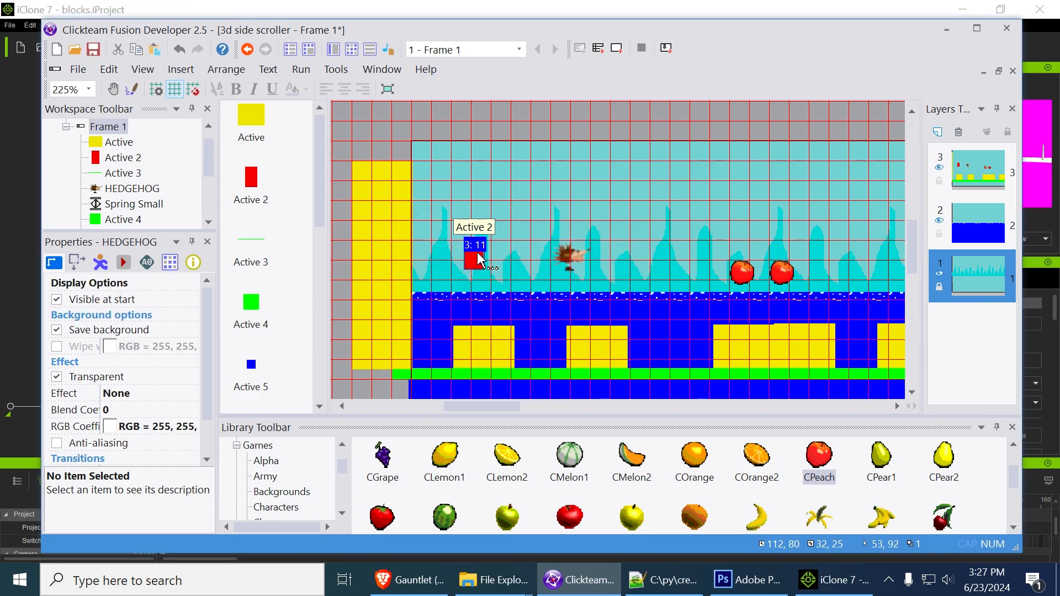
Make the red block Active 2 invisible at start and run the frame in a maximized window
{"action": "left_click", "coordinate": [54, 303]}
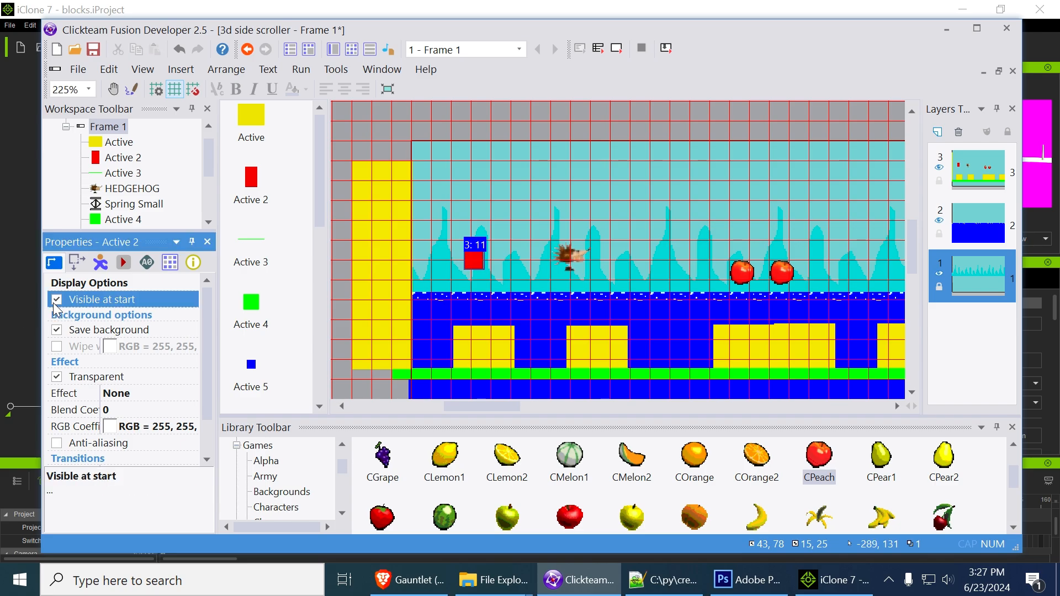
{"action": "left_click", "coordinate": [620, 51]}
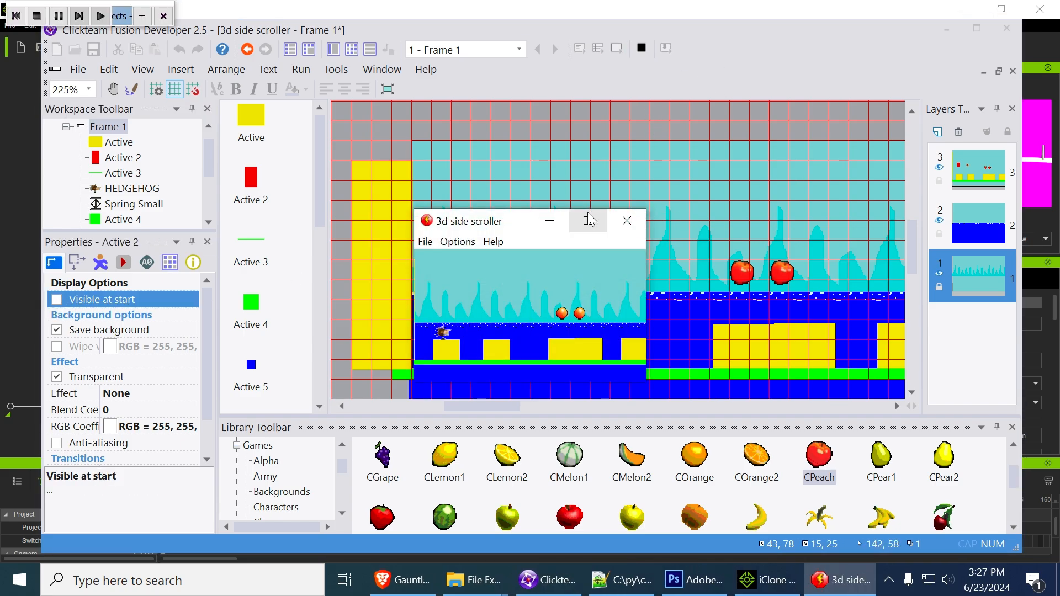
{"action": "left_click", "coordinate": [589, 219]}
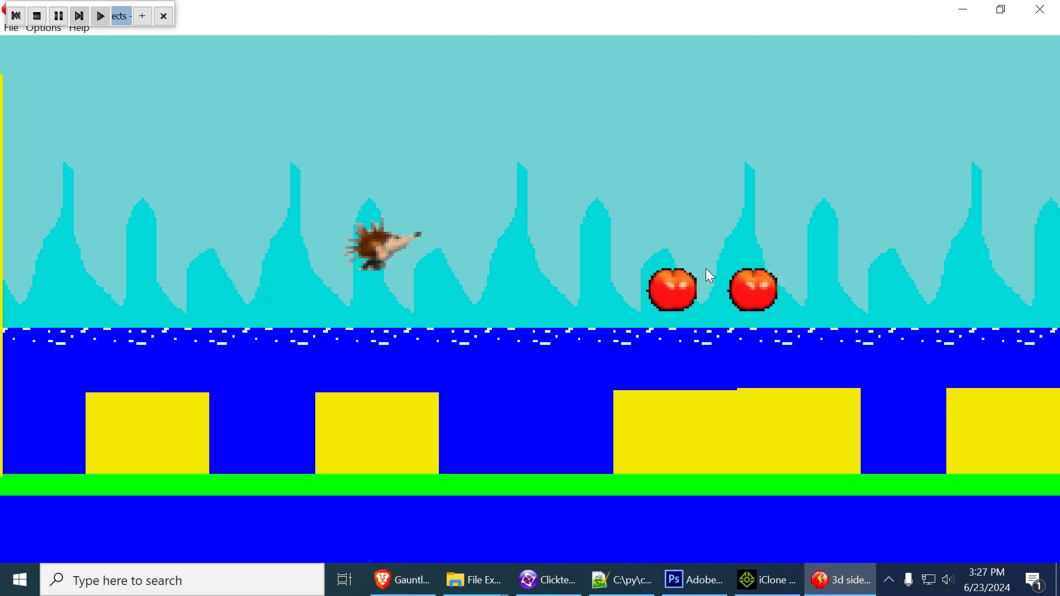
Play through the level with the hedgehog, running and jumping rightward to check the parallax, and close the test run
{"action": "key", "text": "Right"}
{"action": "key", "text": "shift"}
{"action": "key", "text": "shift"}
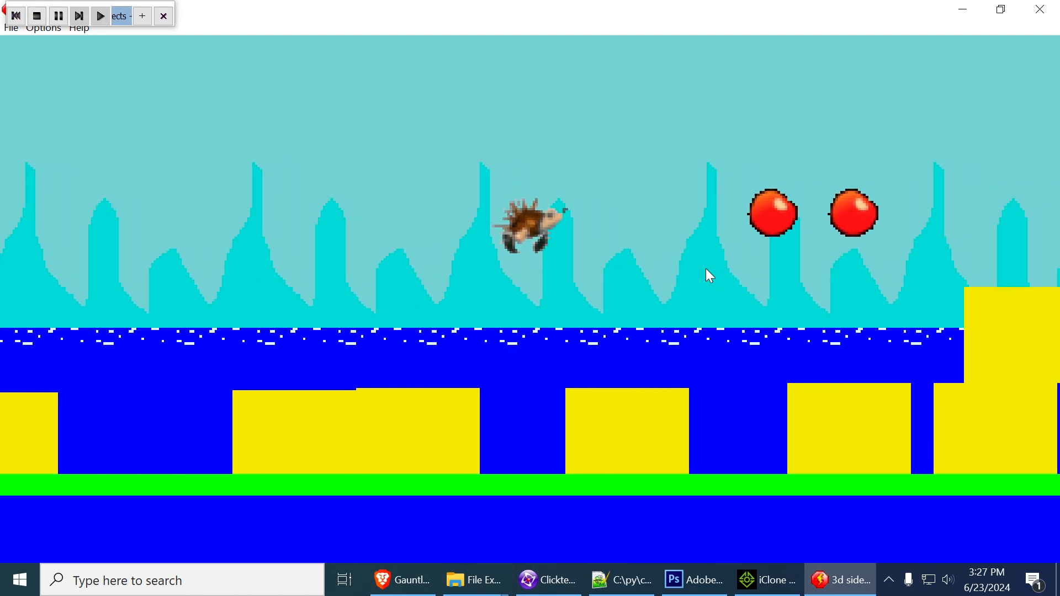
{"action": "key", "text": "shift"}
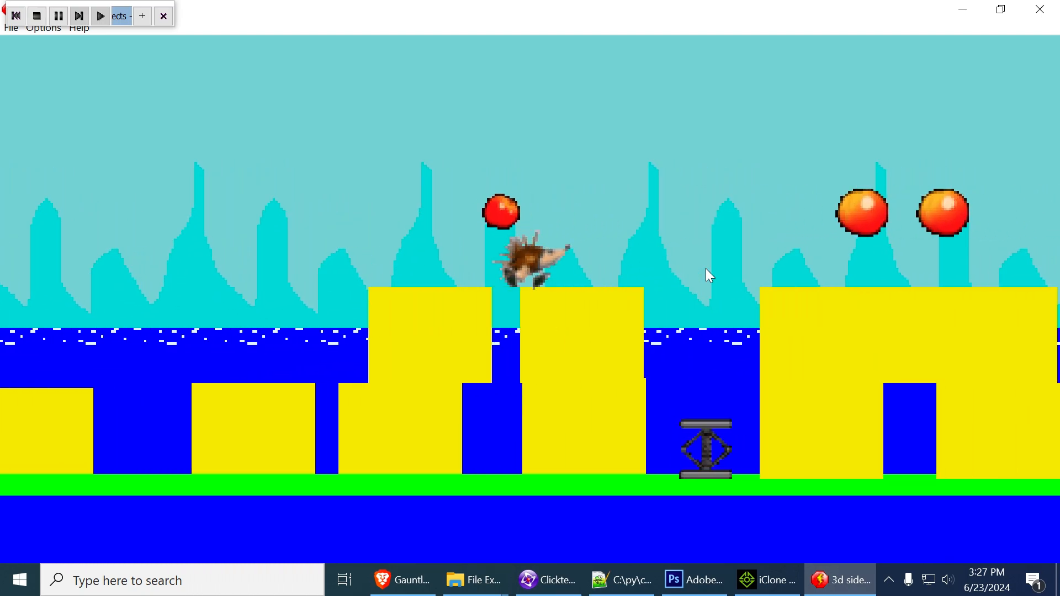
{"action": "key", "text": "shift"}
{"action": "key", "text": "shift"}
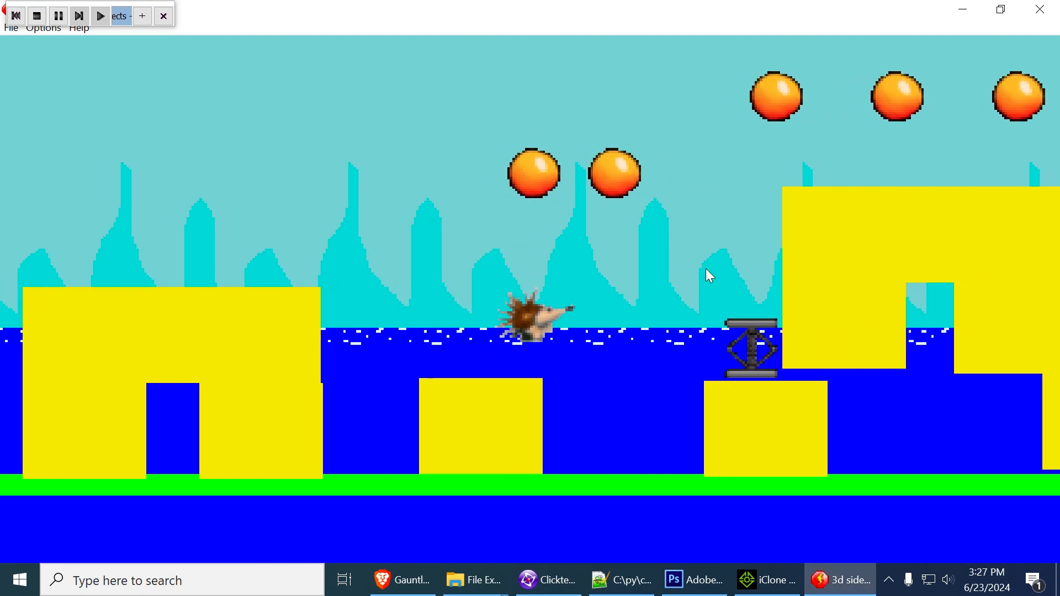
{"action": "key", "text": "shift"}
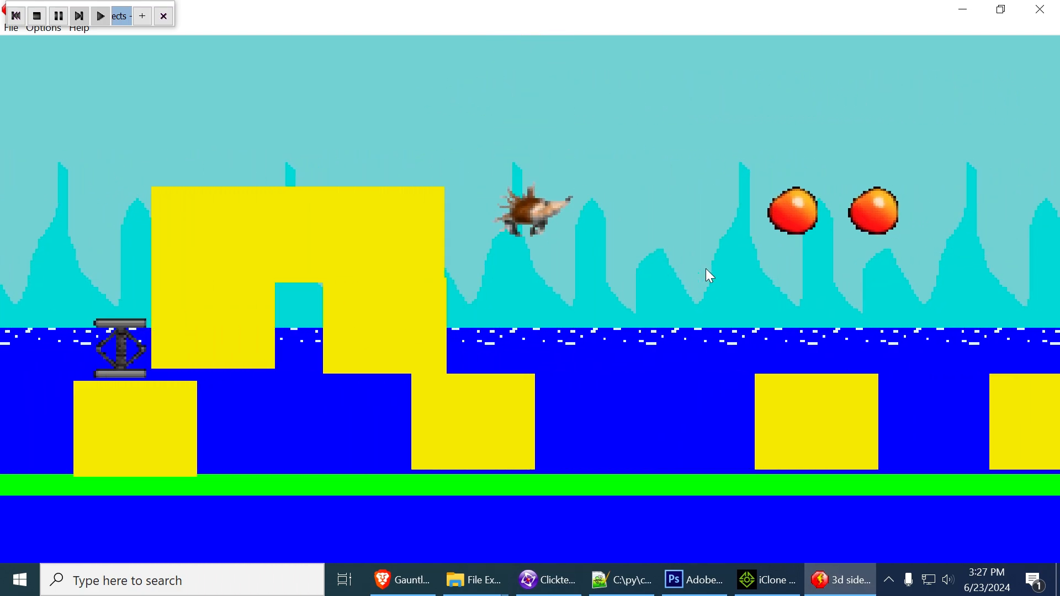
{"action": "key", "text": "Left"}
{"action": "key", "text": "Right"}
{"action": "key", "text": "shift"}
{"action": "key", "text": "Left"}
{"action": "key", "text": "Right"}
{"action": "key", "text": "shift"}
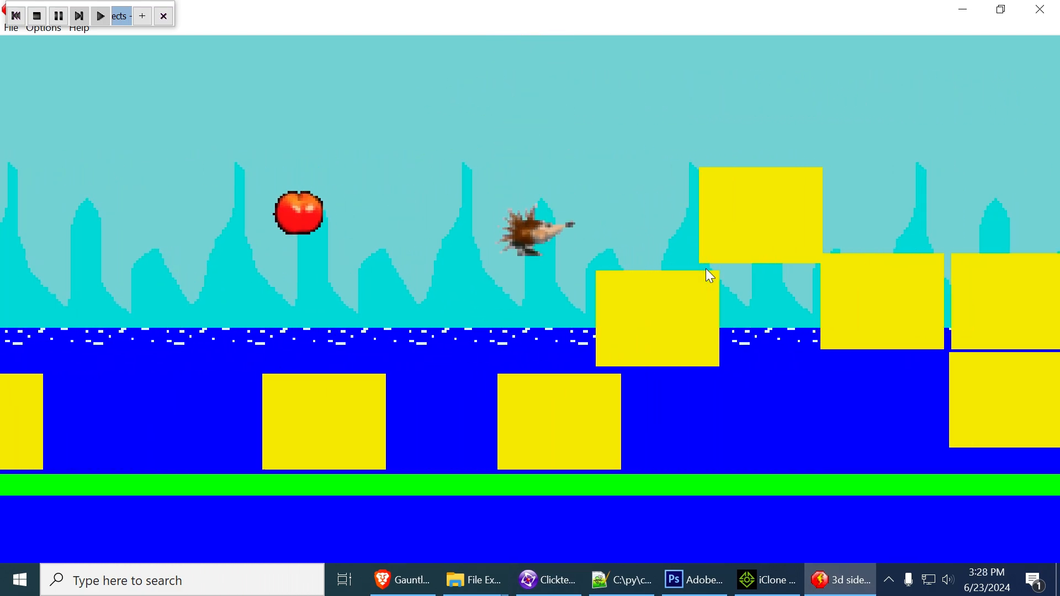
{"action": "key", "text": "shift"}
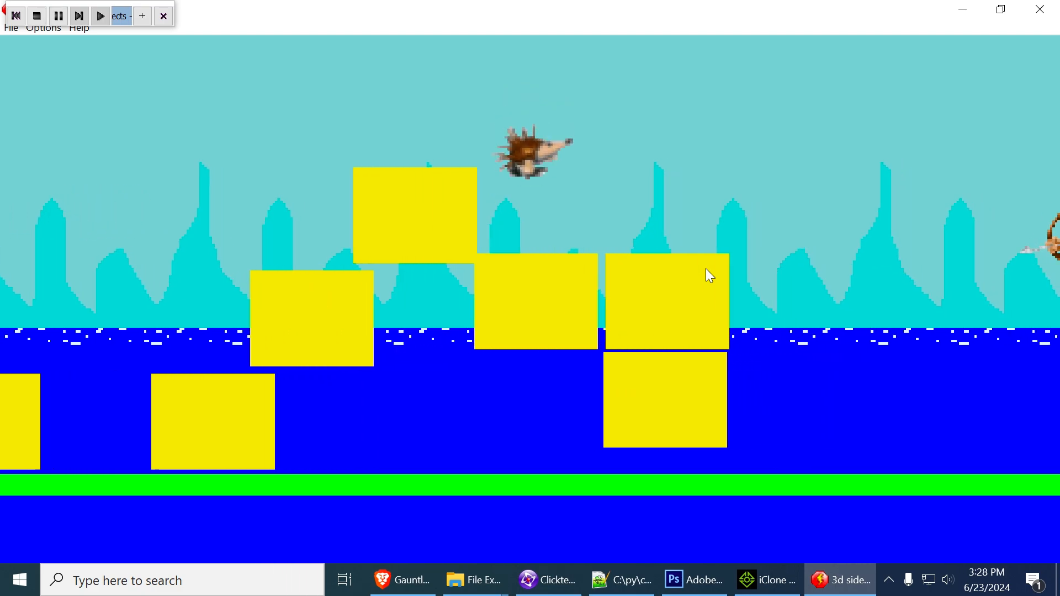
{"action": "key", "text": "shift"}
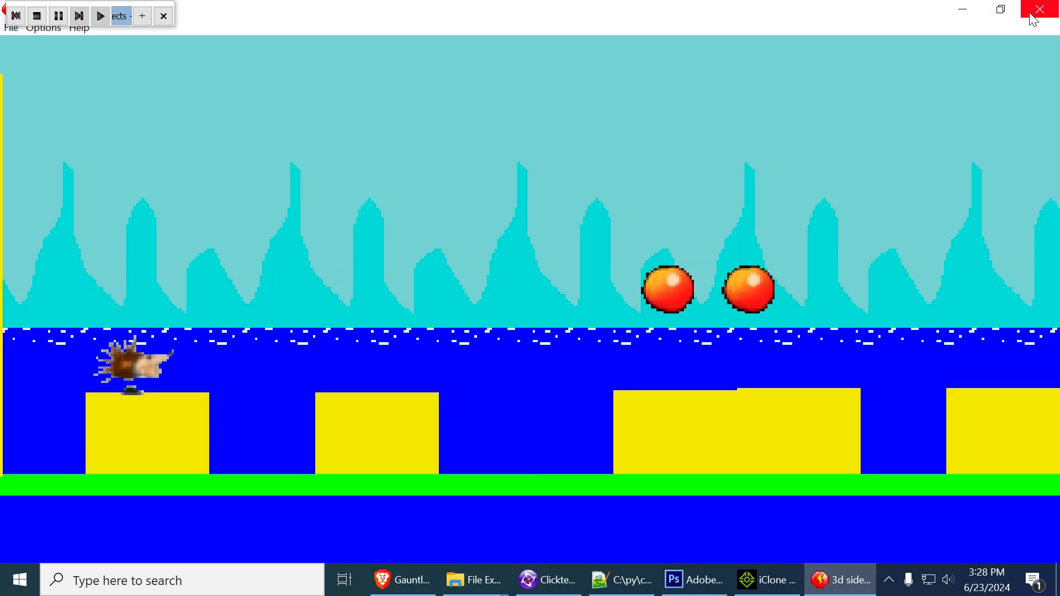
{"action": "double_click", "coordinate": [845, 20]}
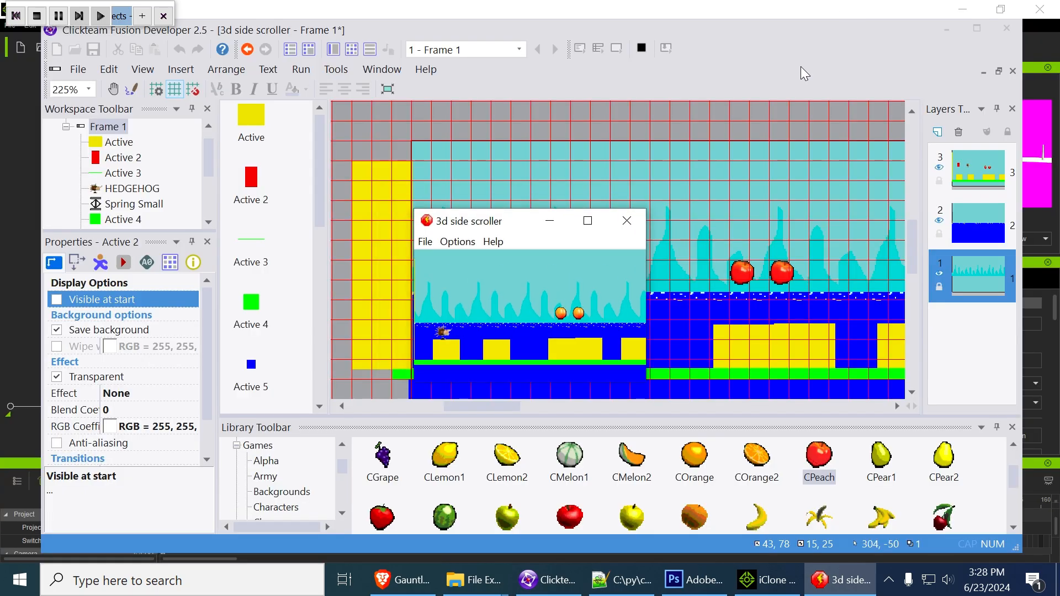
{"action": "left_click", "coordinate": [628, 221]}
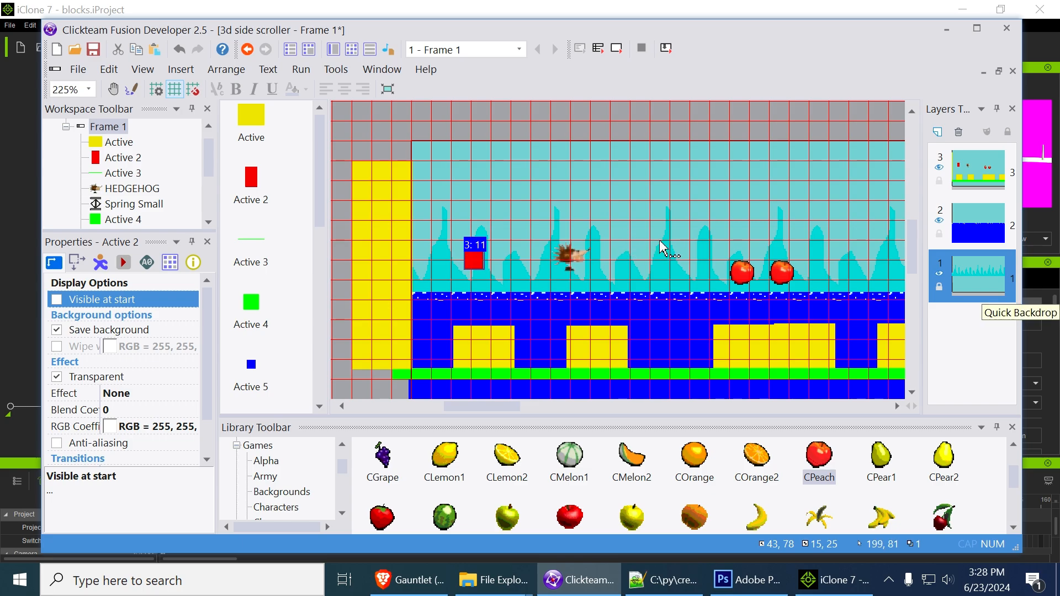
{"action": "middle_click_drag", "start_coordinate": [659, 241], "coordinate": [640, 203]}
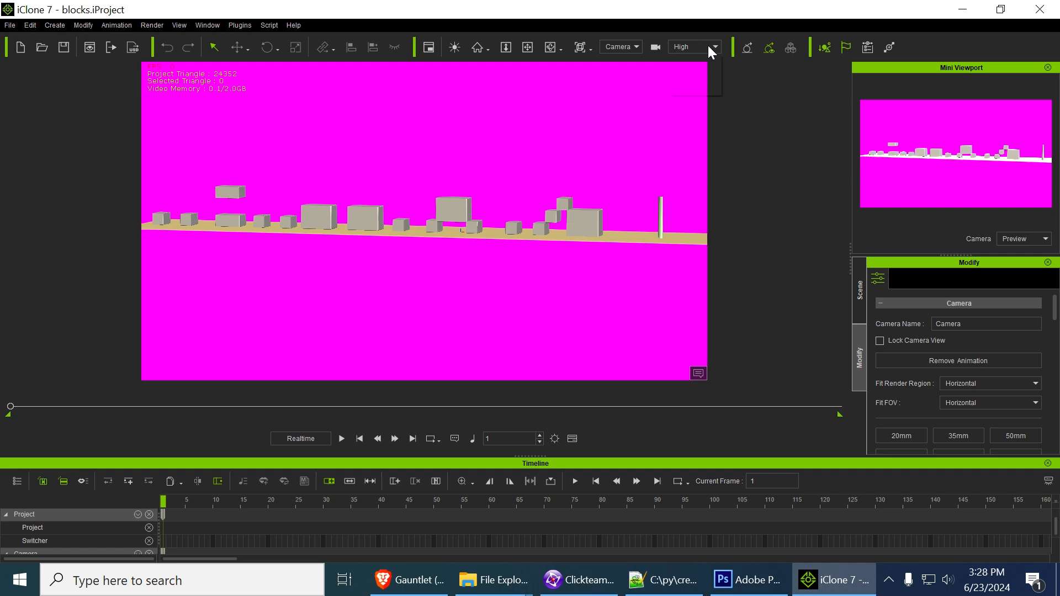
In iClone, switch the blocks scene to the Preview camera and zoom in on the row of blocks
{"action": "left_click", "coordinate": [627, 48]}
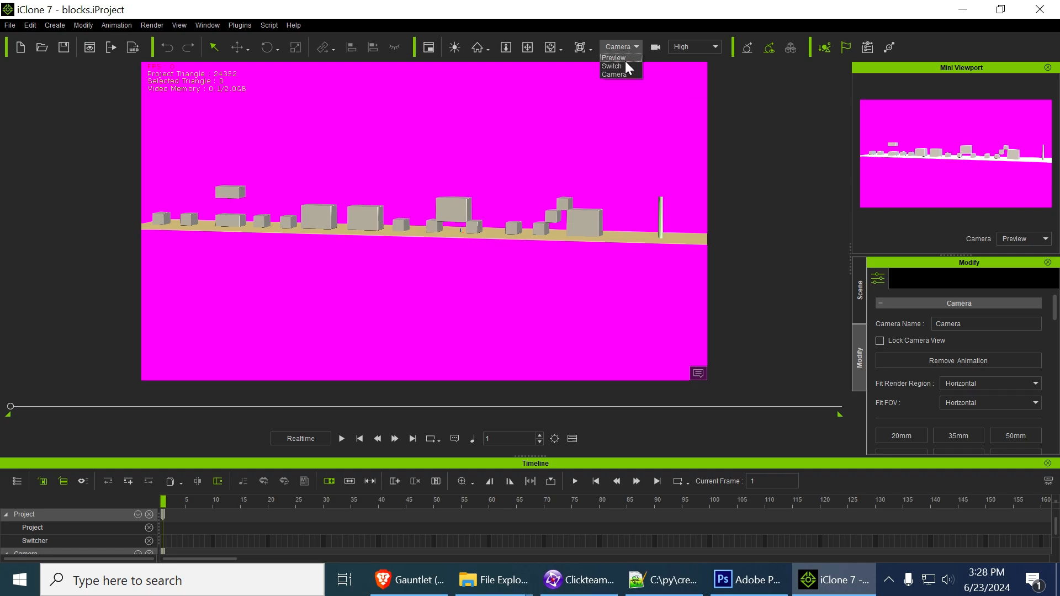
{"action": "left_click", "coordinate": [625, 59]}
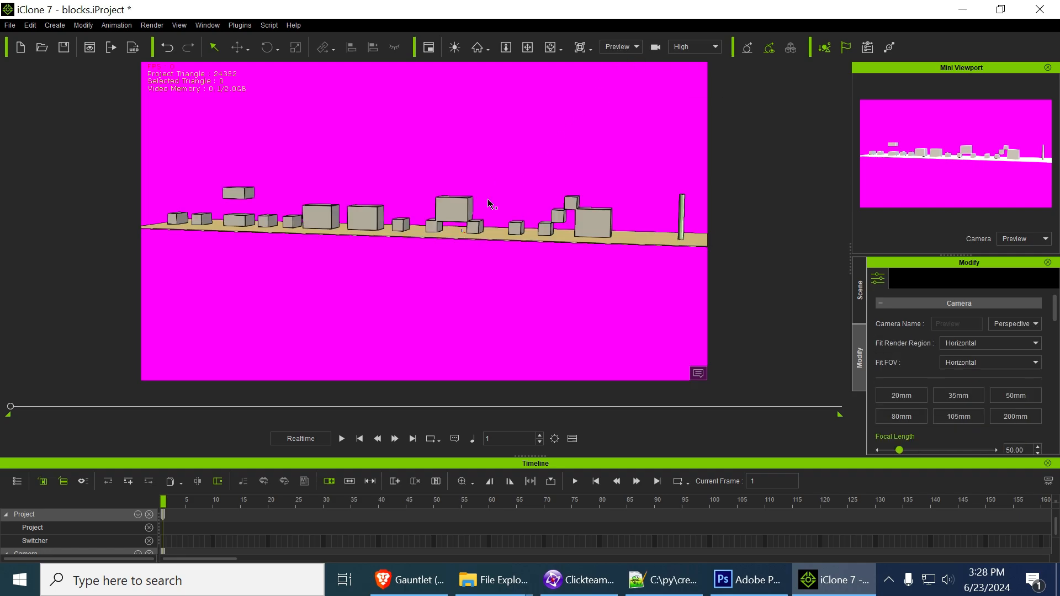
{"action": "left_click", "coordinate": [528, 47]}
{"action": "scroll", "coordinate": [484, 238], "scroll_direction": "up", "scroll_amount": 3}
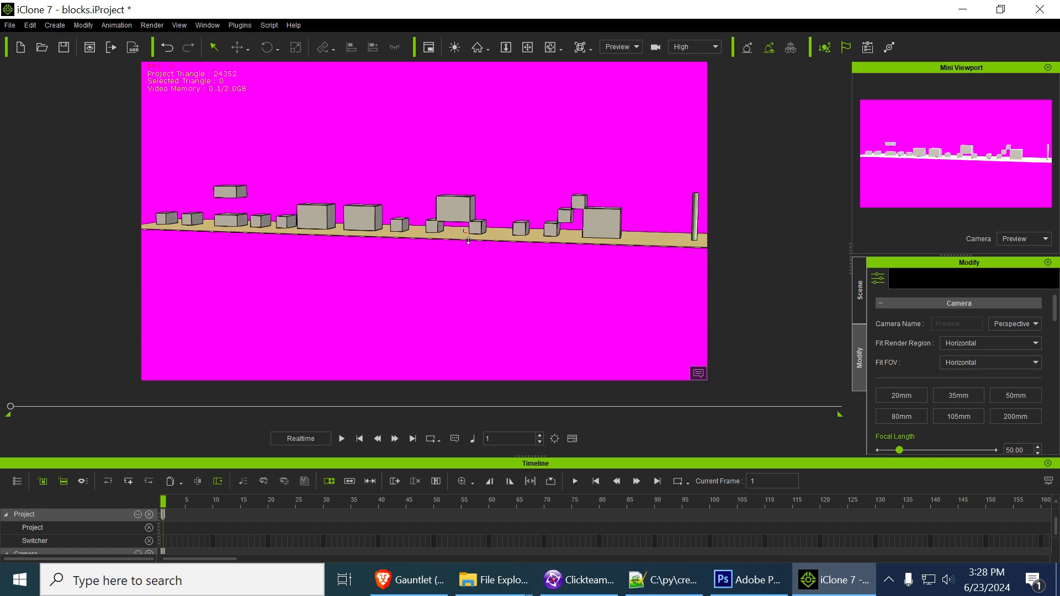
{"action": "scroll", "coordinate": [468, 240], "scroll_direction": "up", "scroll_amount": 5}
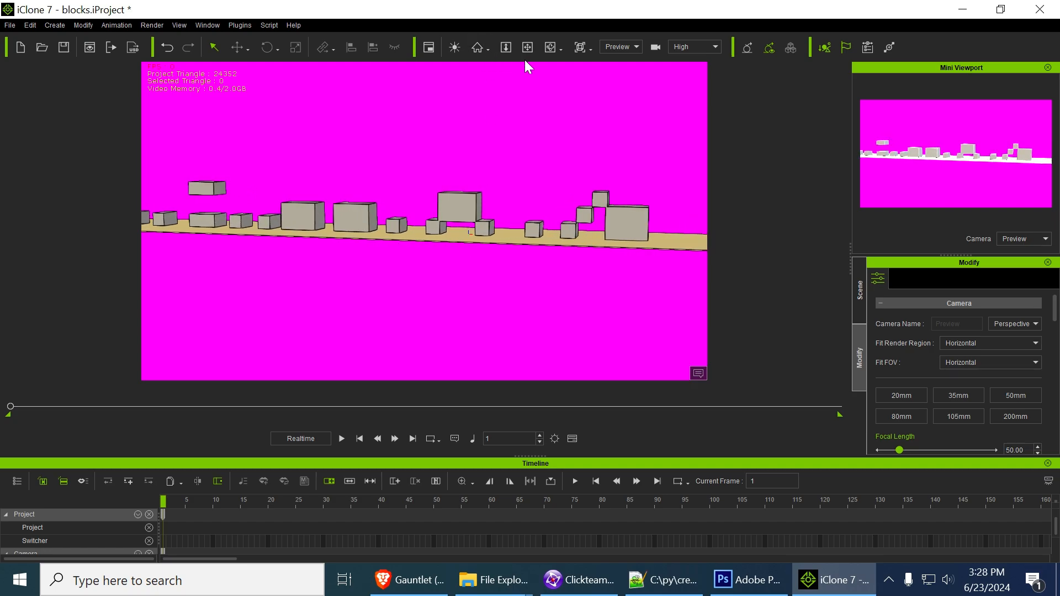
{"action": "scroll", "coordinate": [473, 228], "scroll_direction": "up", "scroll_amount": 3}
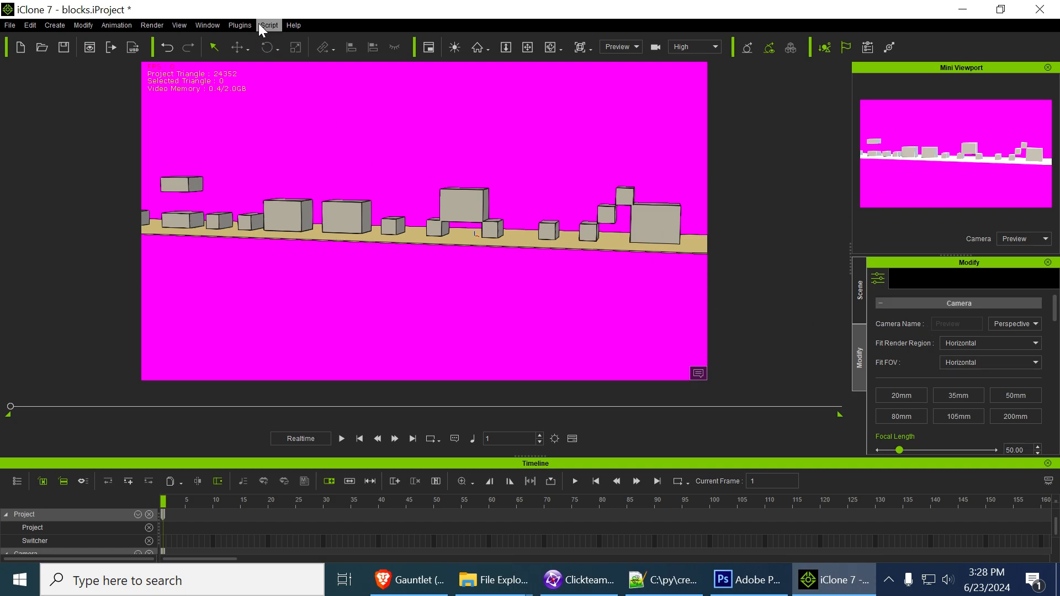
Change the iClone workspace layout to Standard and then to Visual Effects
{"action": "left_click", "coordinate": [208, 26]}
{"action": "mouse_move", "coordinate": [270, 41]}
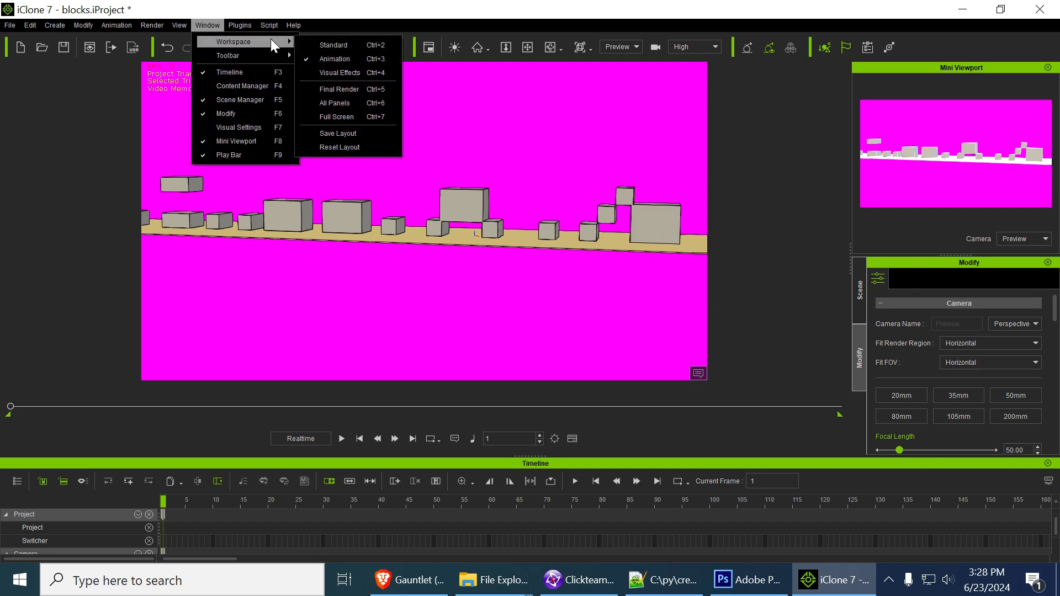
{"action": "left_click", "coordinate": [353, 43]}
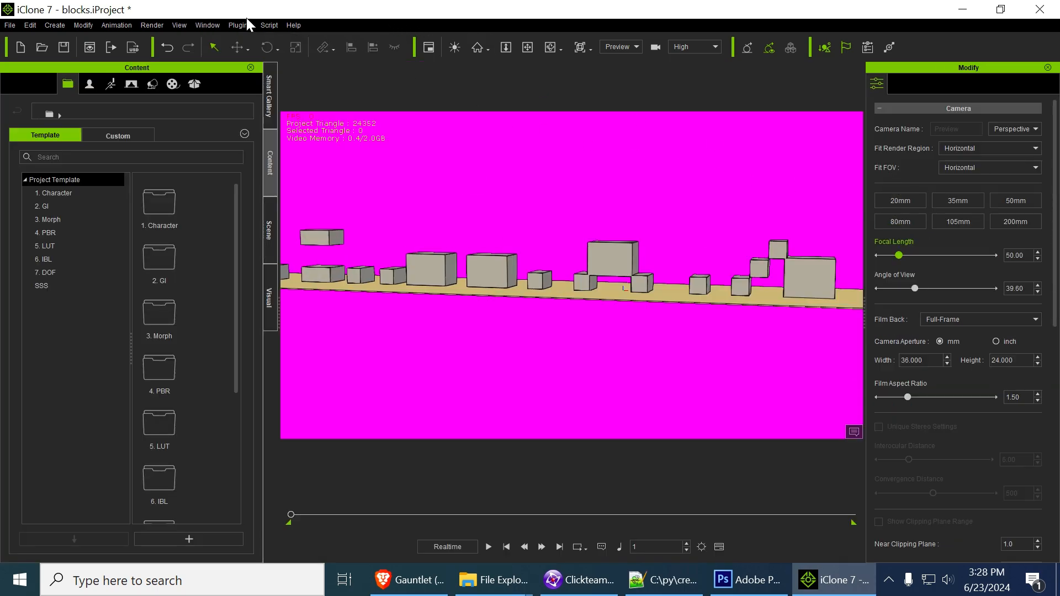
{"action": "left_click", "coordinate": [209, 25]}
{"action": "mouse_move", "coordinate": [221, 41]}
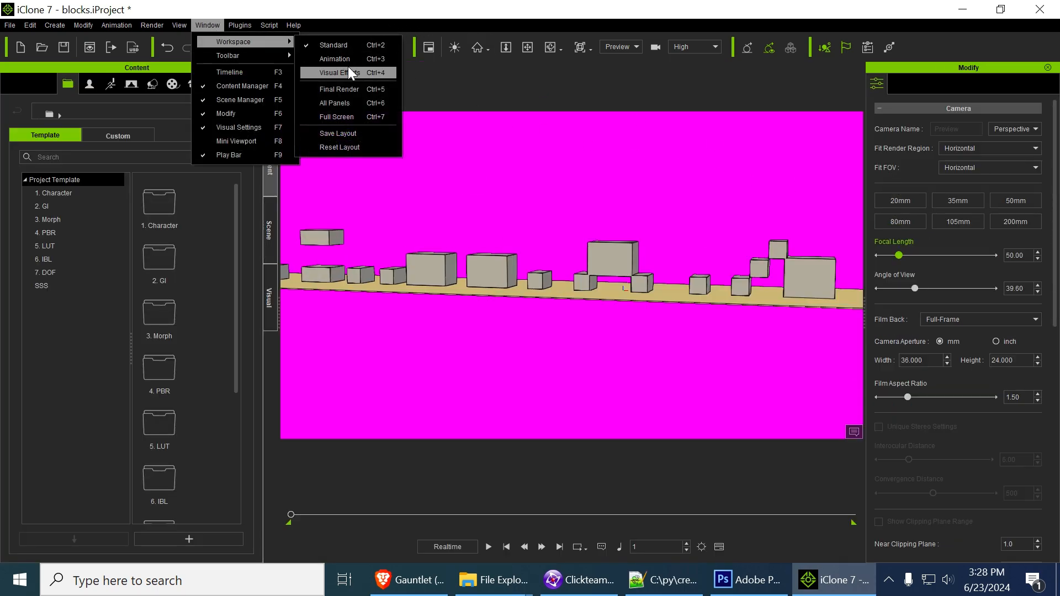
{"action": "left_click", "coordinate": [363, 72]}
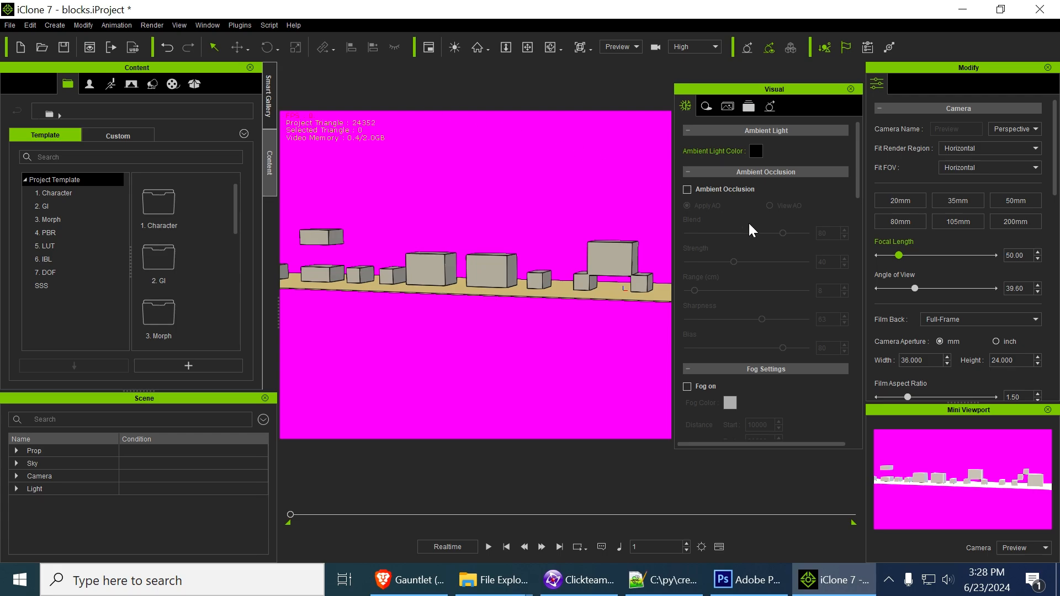
Open the Toon Shader settings and toggle the shader to compare the blocks with and without it, leaving it off
{"action": "left_click", "coordinate": [704, 108]}
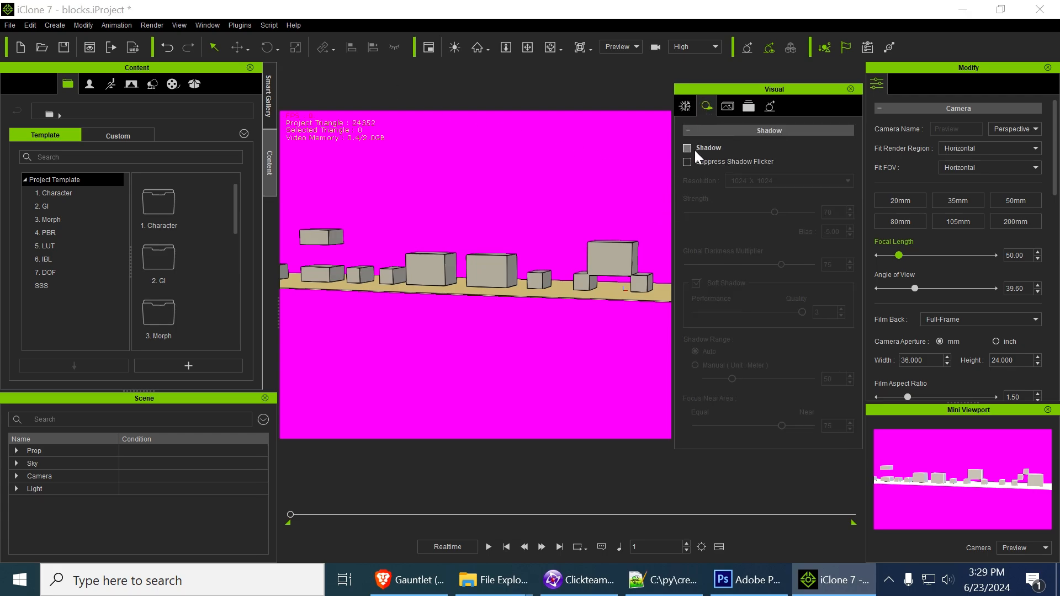
{"action": "left_click", "coordinate": [703, 109]}
{"action": "left_click", "coordinate": [710, 108]}
{"action": "left_click", "coordinate": [726, 108]}
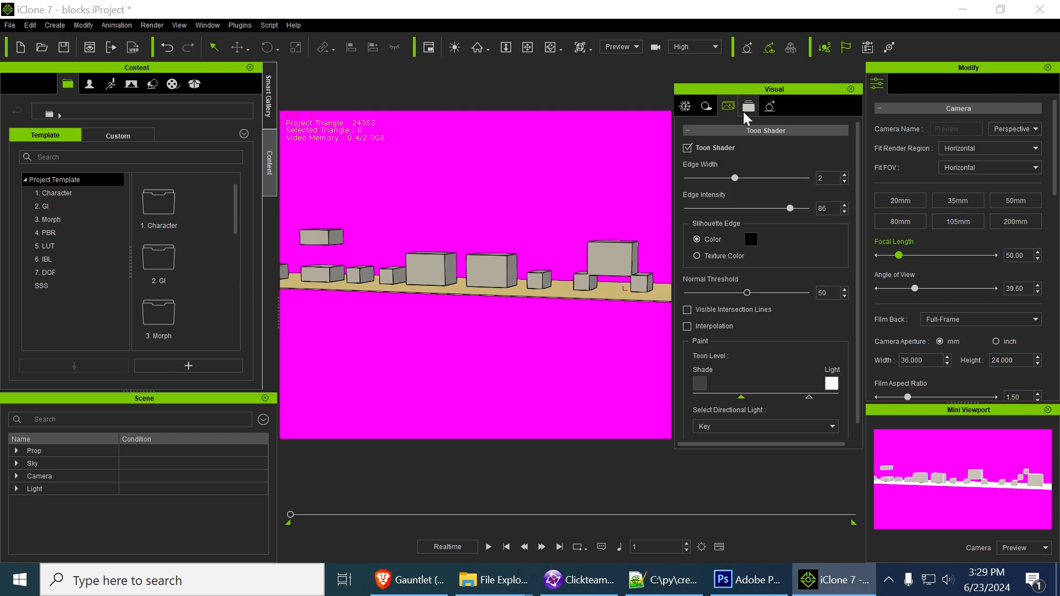
{"action": "left_click", "coordinate": [687, 148]}
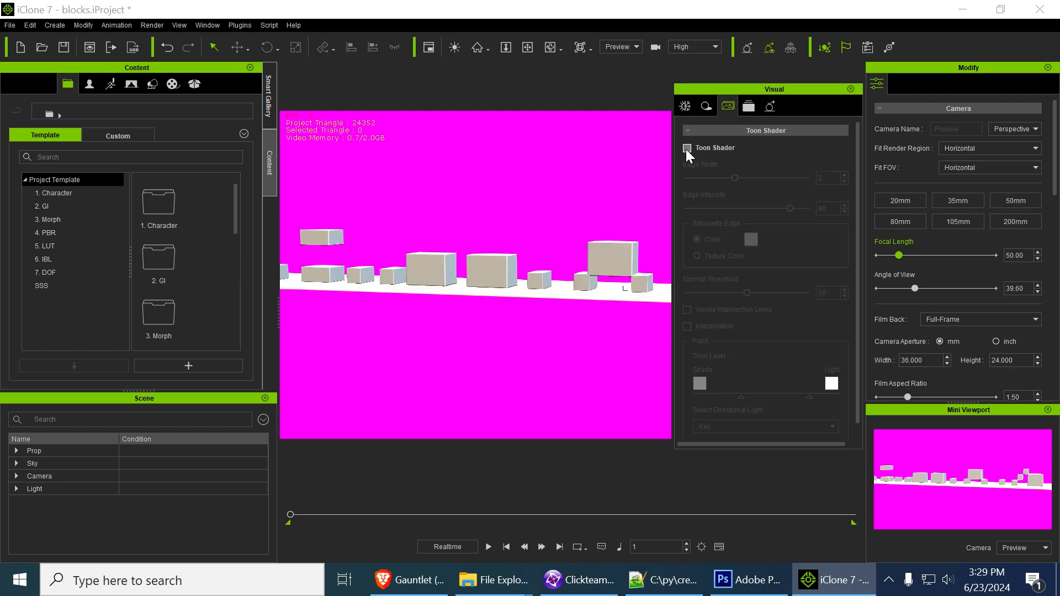
{"action": "left_click", "coordinate": [687, 148]}
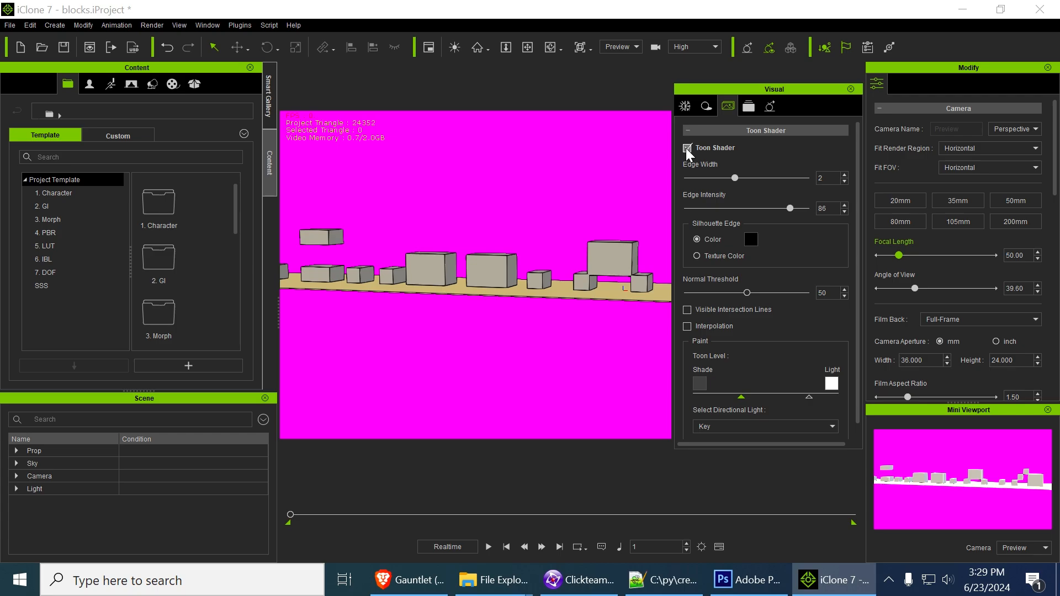
{"action": "left_click", "coordinate": [688, 148]}
Try ambient occlusion and shadows on the blocks scene, turning each one off again
{"action": "left_click", "coordinate": [685, 106]}
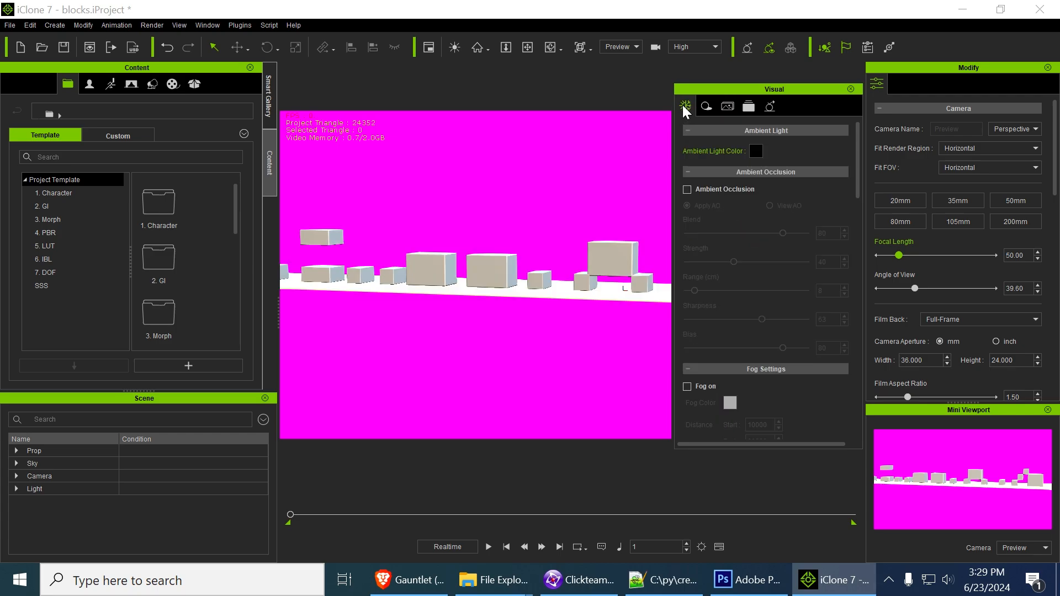
{"action": "left_click", "coordinate": [687, 189]}
{"action": "left_click", "coordinate": [687, 188]}
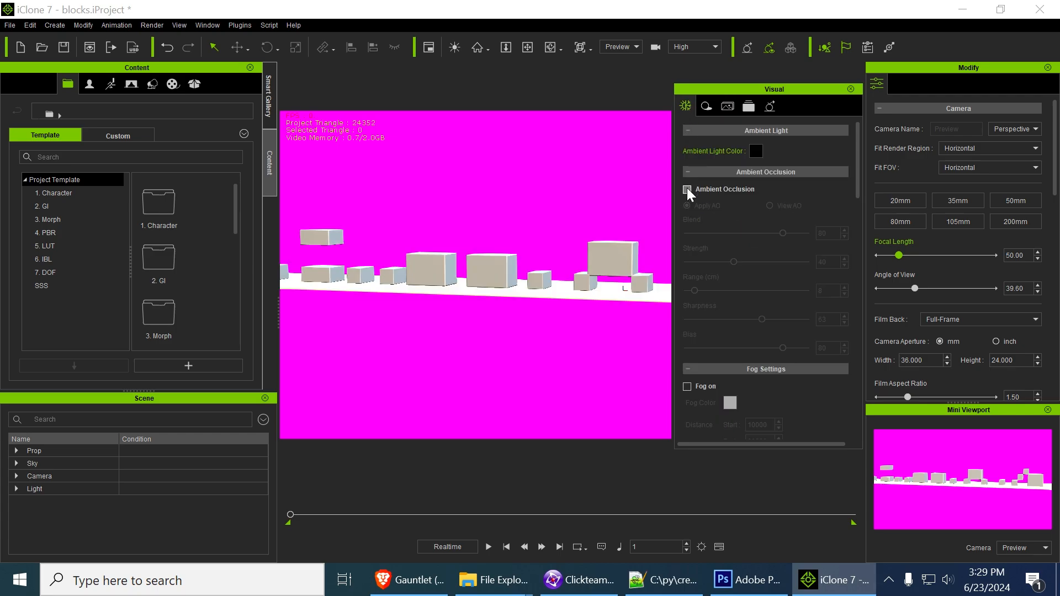
{"action": "left_click", "coordinate": [706, 107]}
{"action": "left_click", "coordinate": [687, 147]}
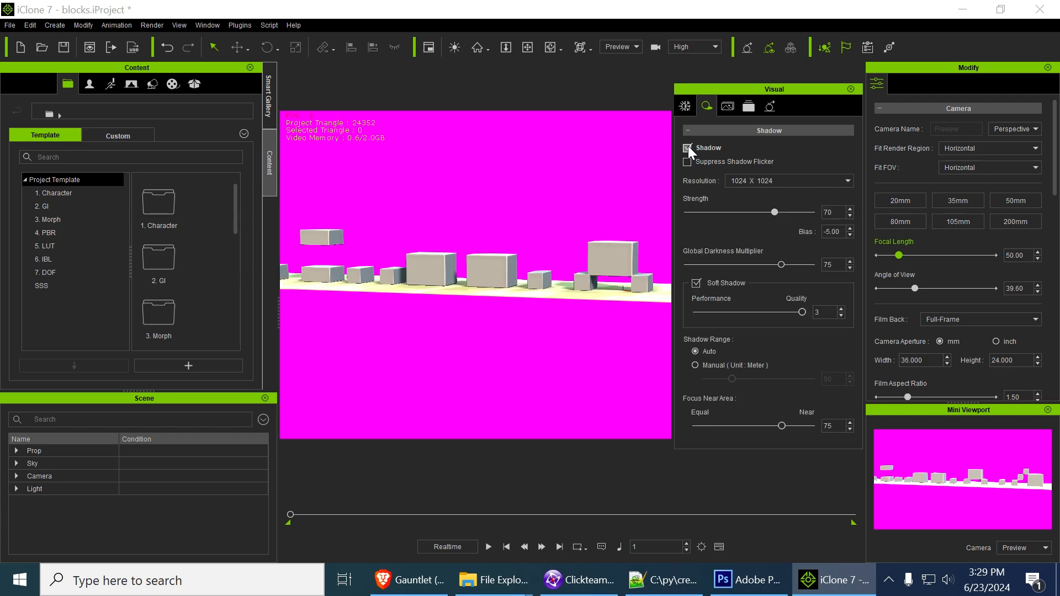
{"action": "left_click", "coordinate": [688, 147]}
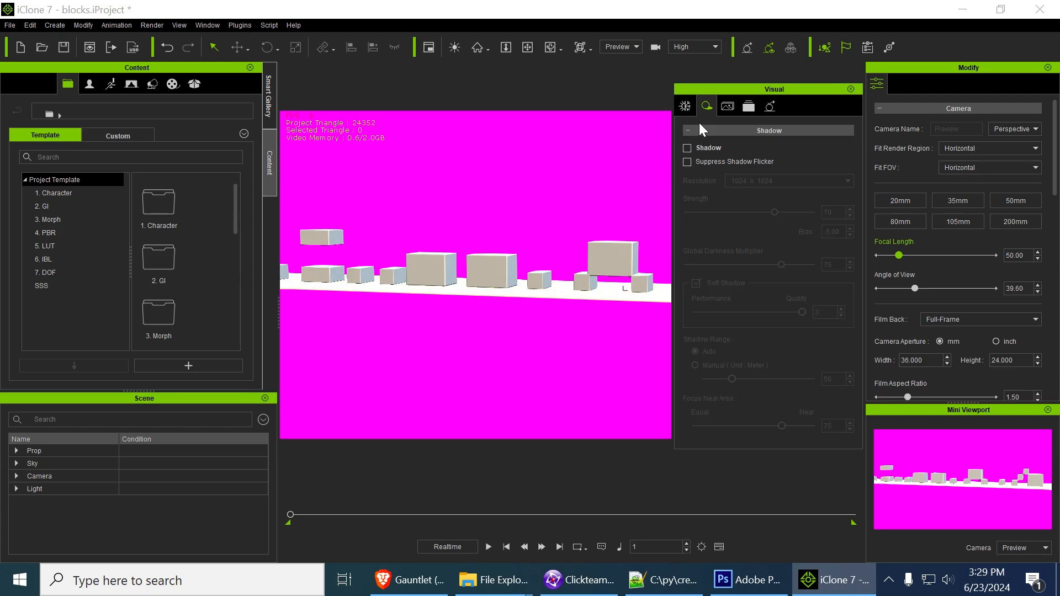
Re-enable the Toon Shader for the blocks scene
{"action": "left_click", "coordinate": [728, 106]}
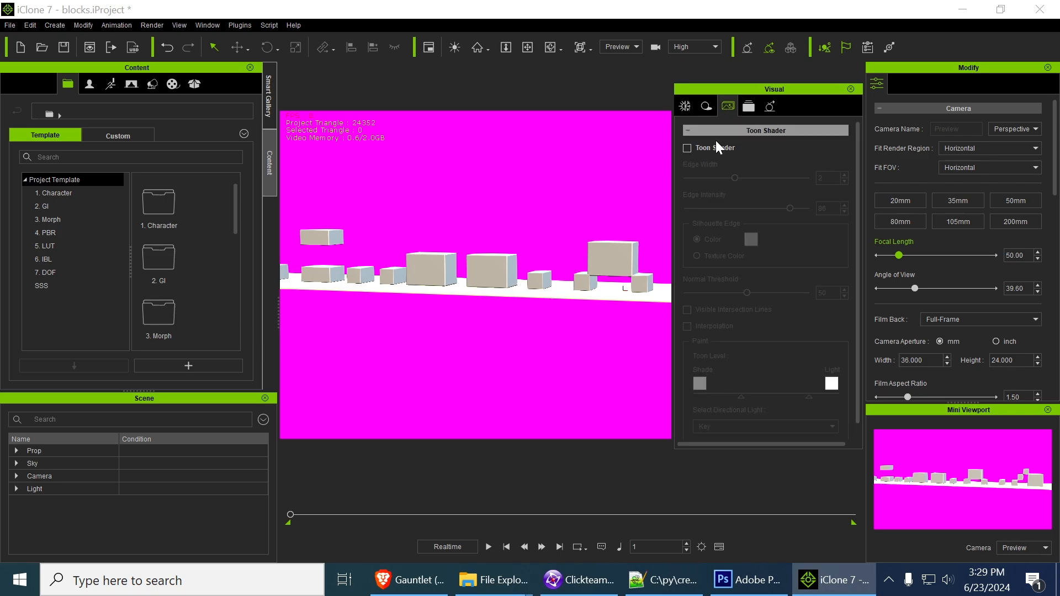
{"action": "left_click", "coordinate": [687, 148]}
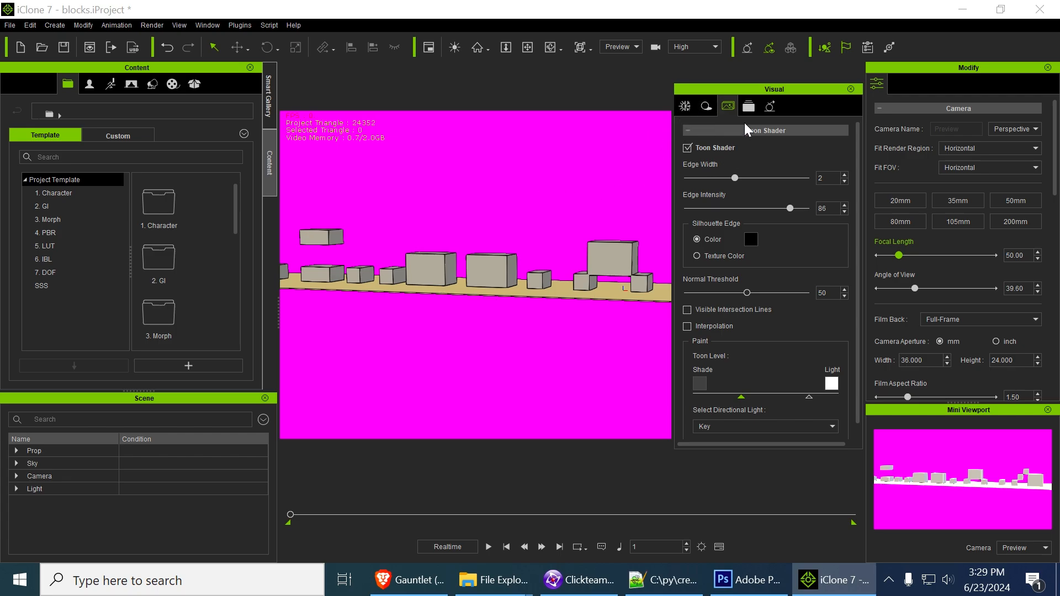
Look over the Post Effect settings and change the viewport from Preview to the Camera view, keeping the Toon Shader settings open
{"action": "left_click", "coordinate": [749, 107]}
{"action": "left_click", "coordinate": [690, 148]}
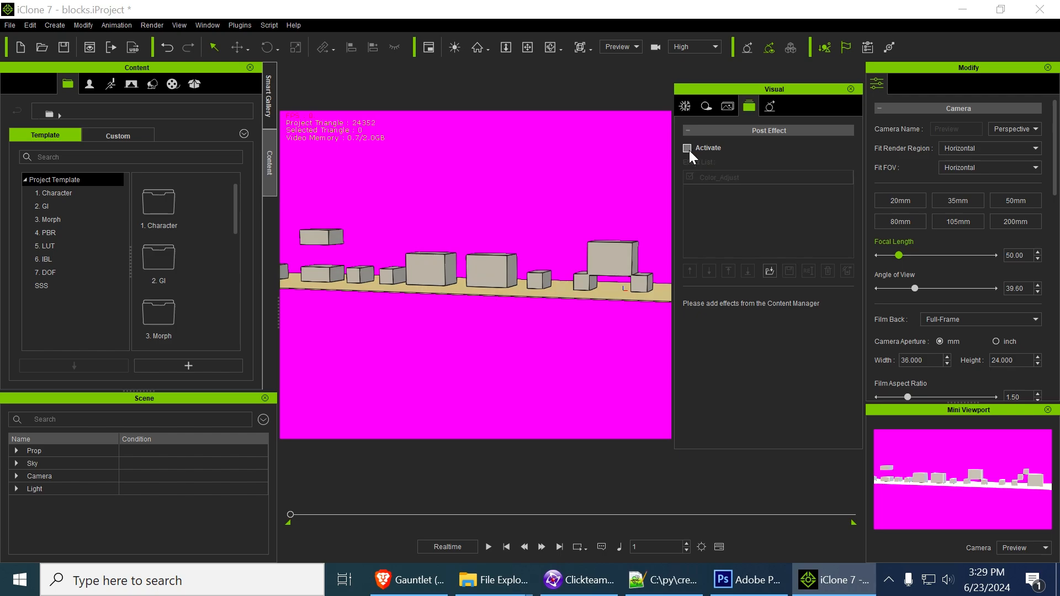
{"action": "left_click", "coordinate": [152, 26]}
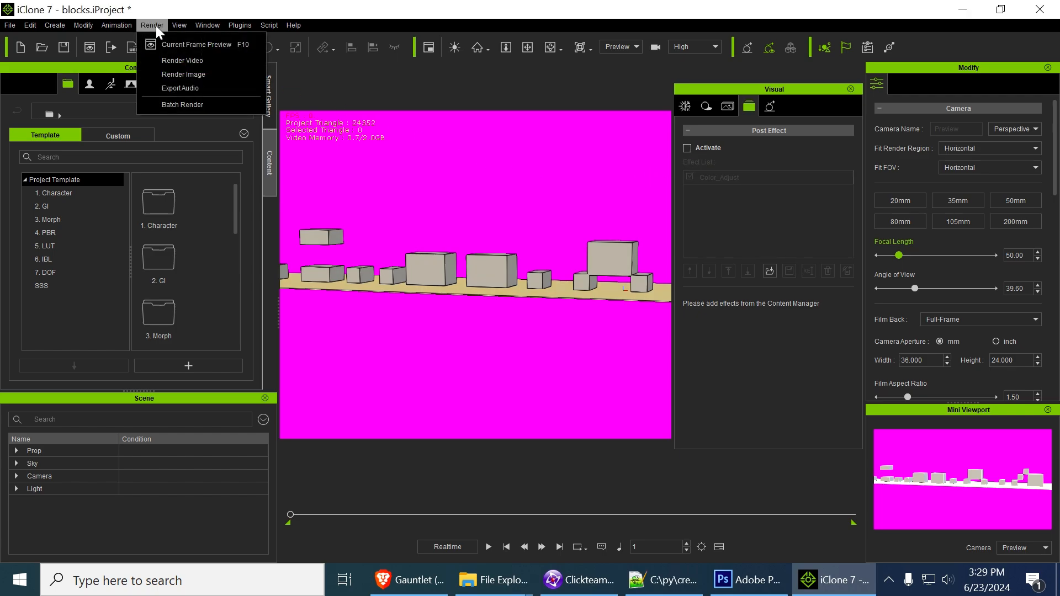
{"action": "left_click", "coordinate": [657, 62]}
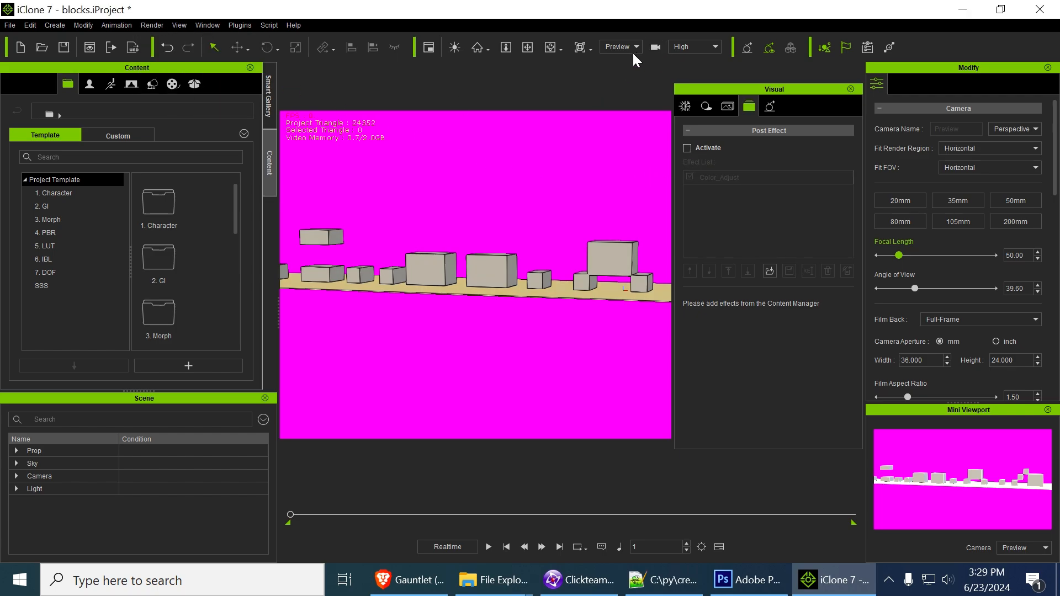
{"action": "left_click", "coordinate": [630, 75]}
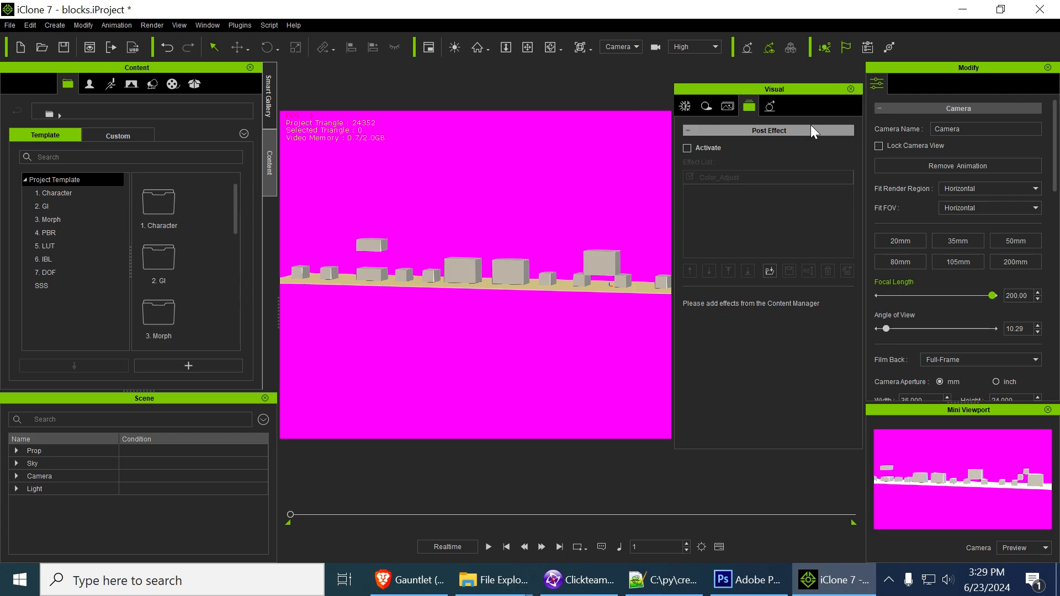
{"action": "left_click", "coordinate": [723, 109]}
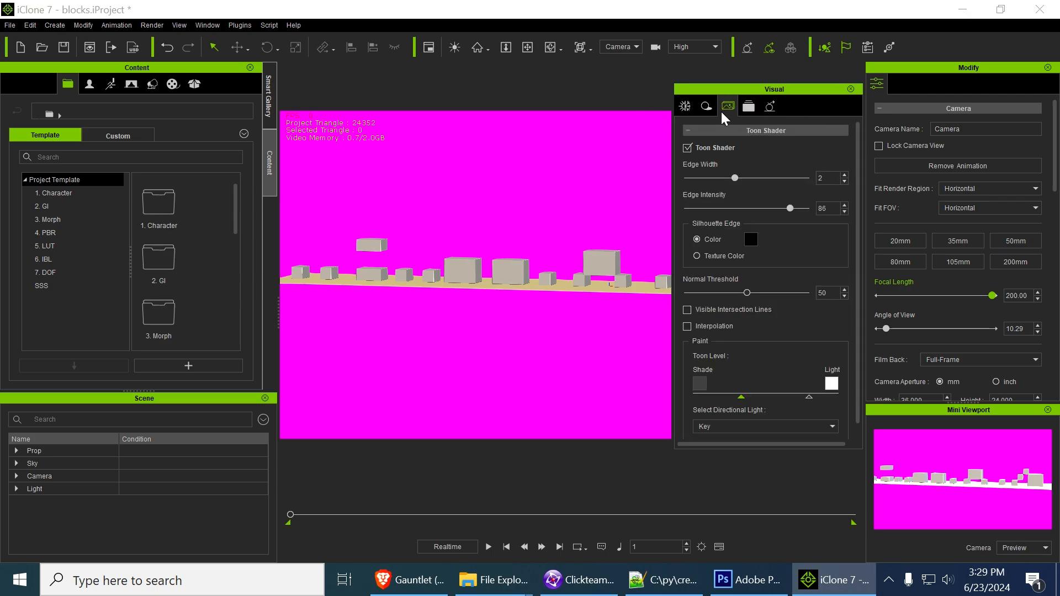
Render the current frame as a 1920x1080 BMP image and save it as hh in the Pictures folder
{"action": "left_click", "coordinate": [154, 25]}
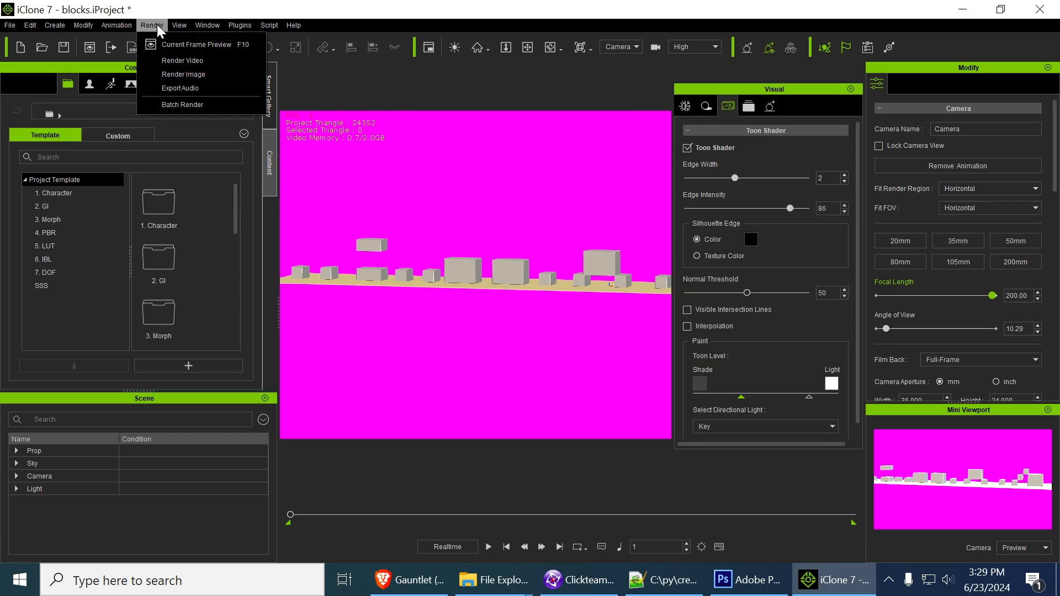
{"action": "left_click", "coordinate": [204, 73]}
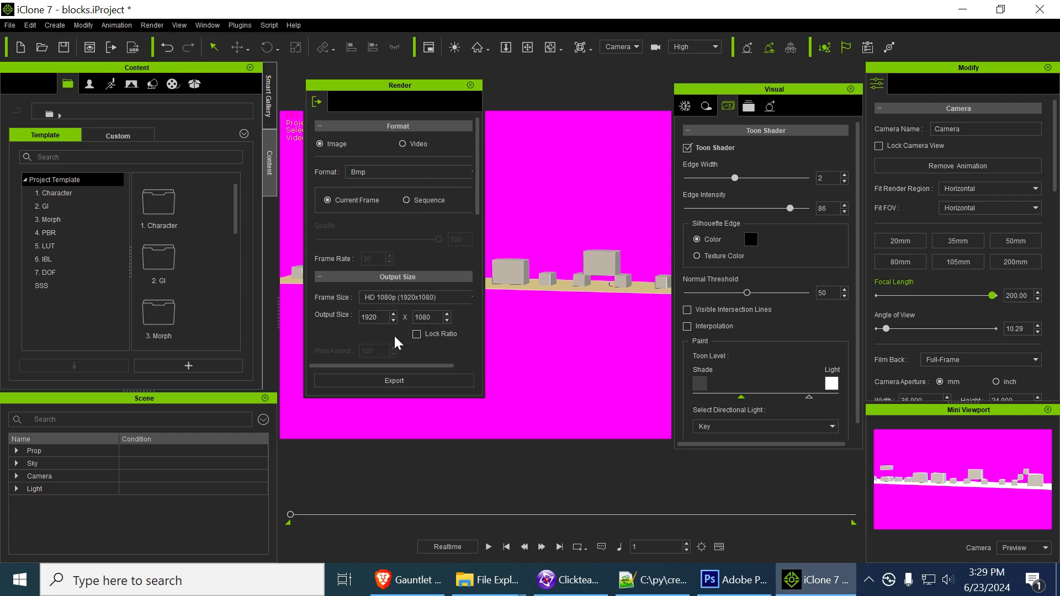
{"action": "left_click", "coordinate": [386, 380]}
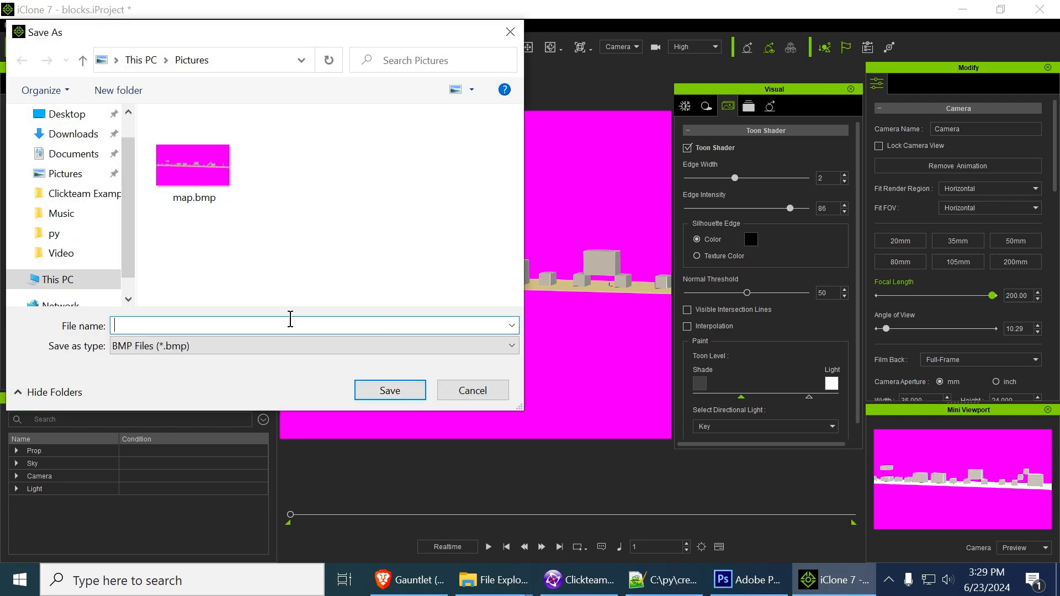
{"action": "type", "text": "hh"}
{"action": "left_click", "coordinate": [390, 391]}
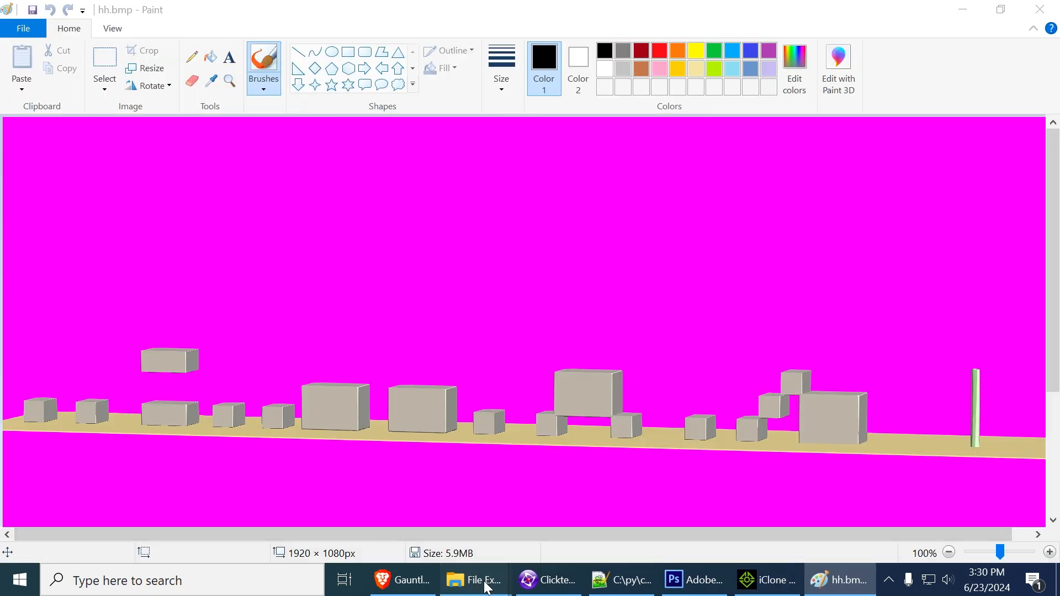
Check the Pictures folder in File Explorer for map.bmp and switch to Clickteam Fusion
{"action": "mouse_move", "coordinate": [486, 586]}
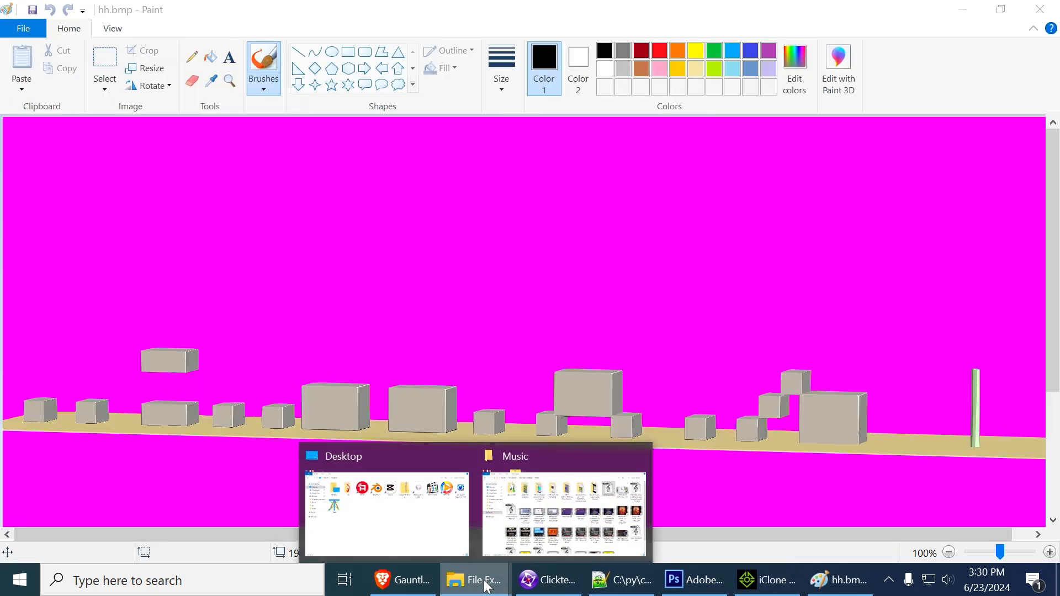
{"action": "left_click", "coordinate": [440, 535]}
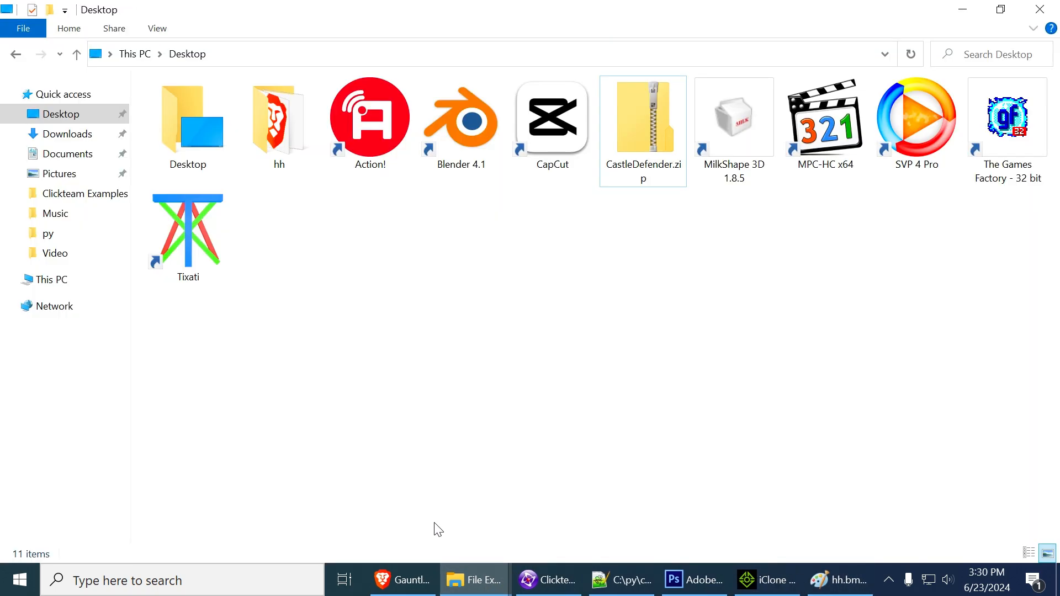
{"action": "left_click", "coordinate": [79, 178]}
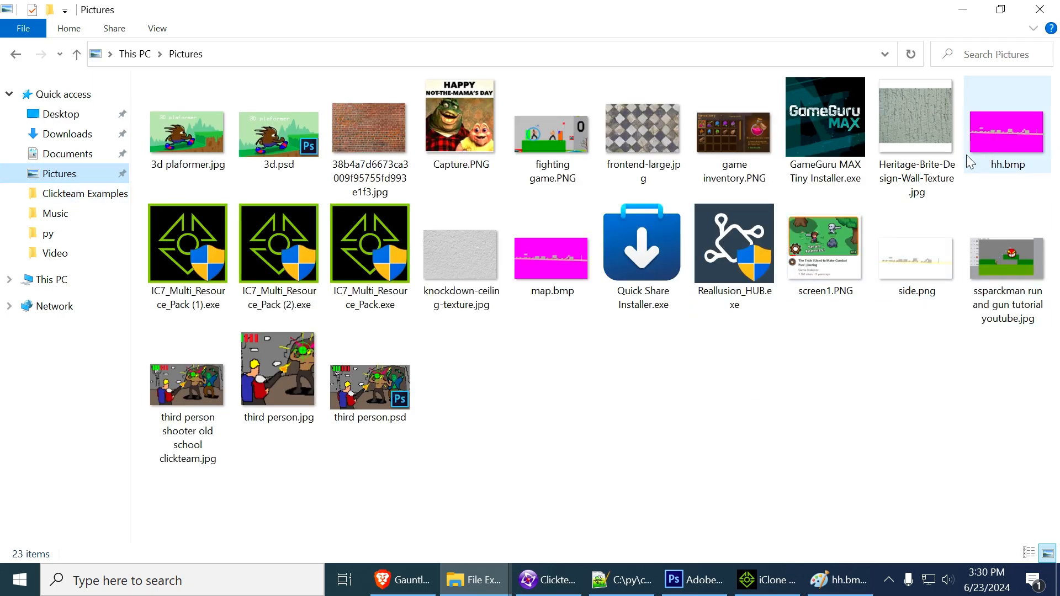
{"action": "left_click", "coordinate": [549, 275]}
{"action": "right_click", "coordinate": [547, 266]}
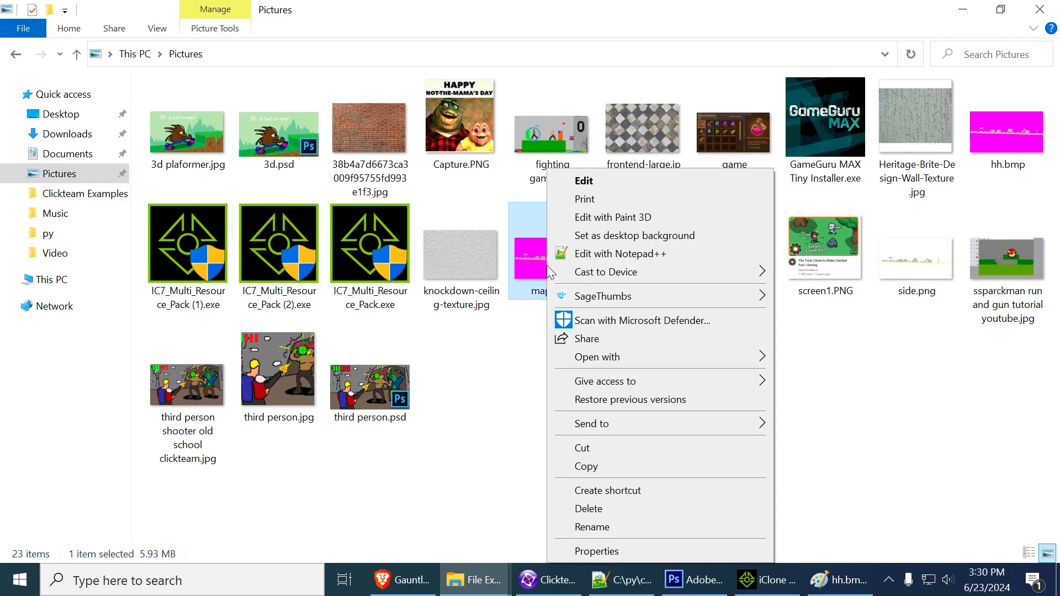
{"action": "left_click", "coordinate": [499, 359]}
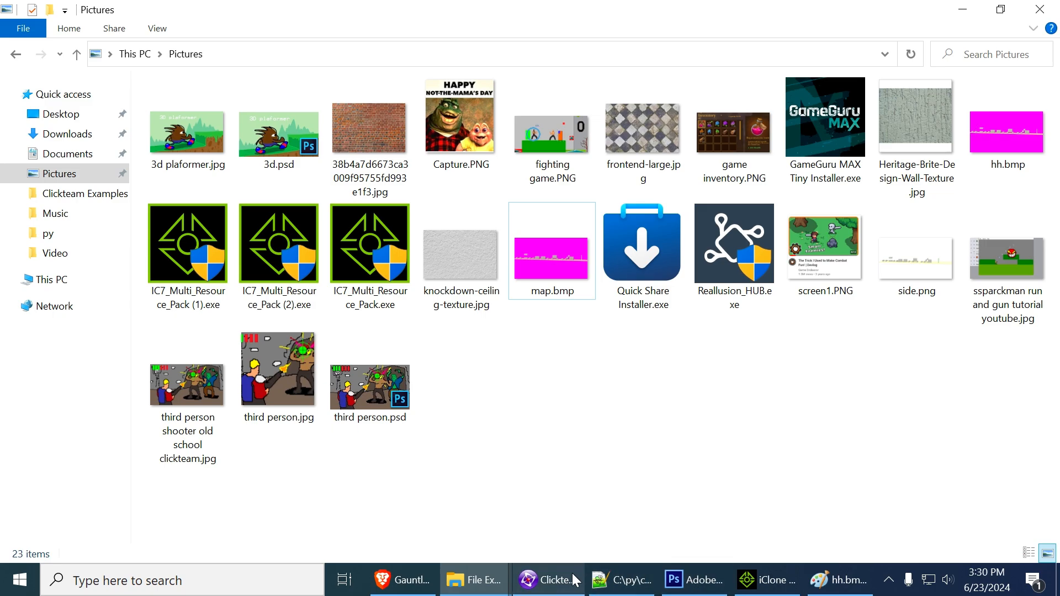
{"action": "left_click", "coordinate": [548, 580]}
{"action": "right_click", "coordinate": [554, 169]}
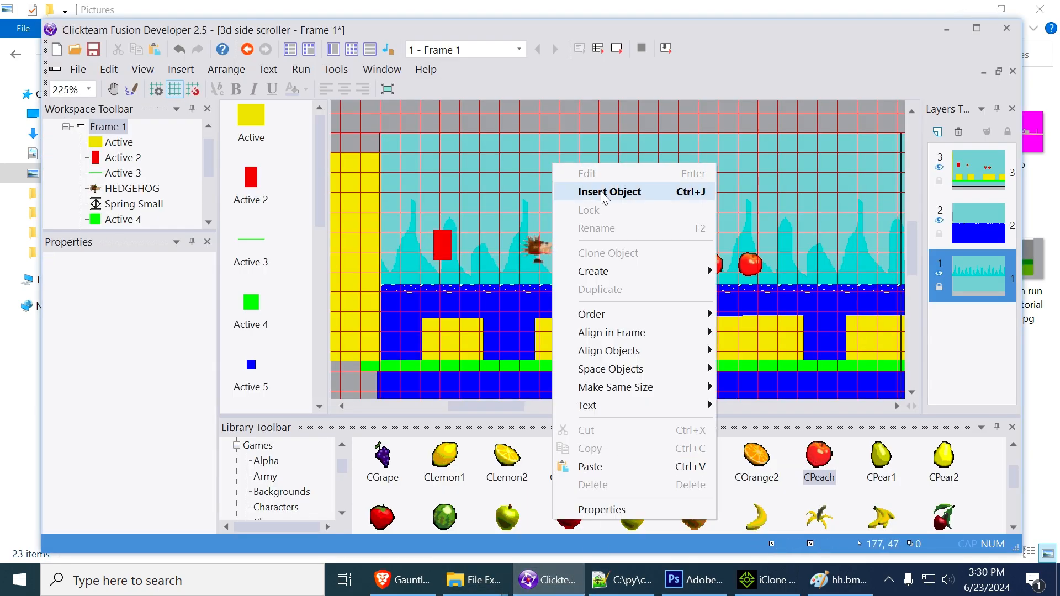
{"action": "left_click", "coordinate": [605, 193]}
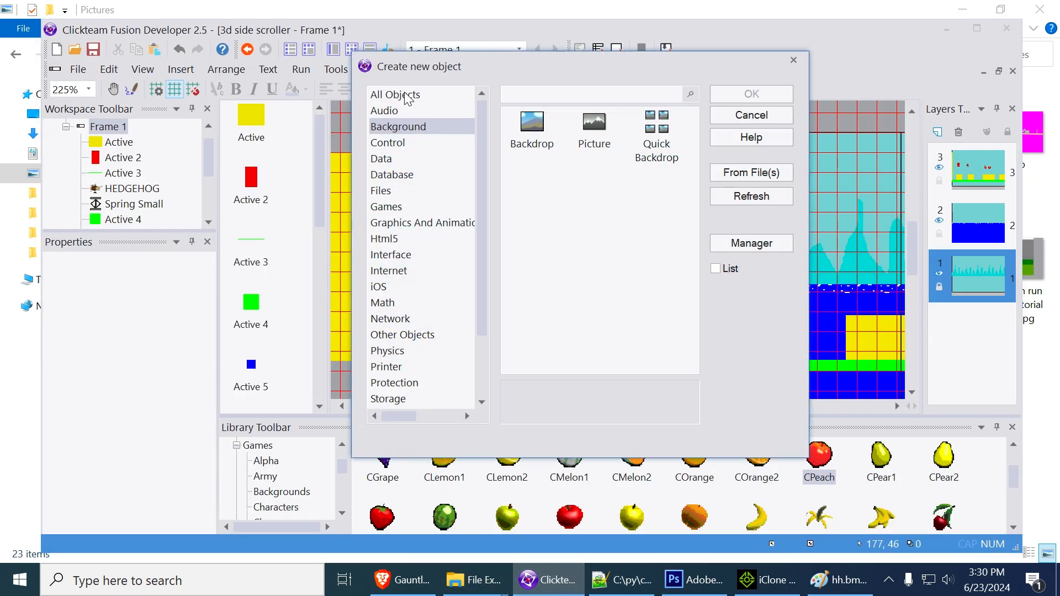
{"action": "double_click", "coordinate": [533, 125]}
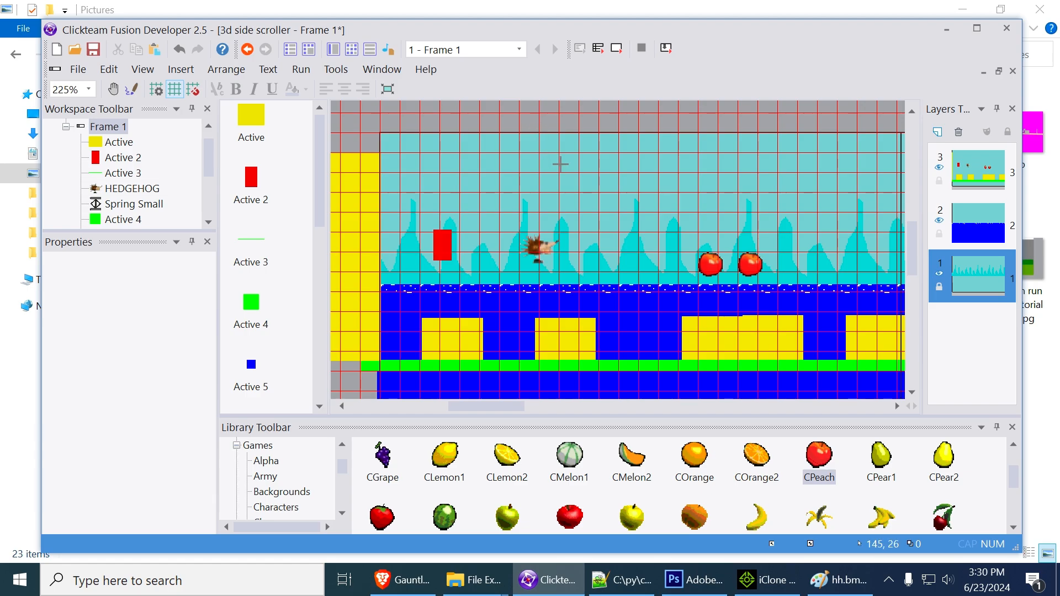
{"action": "left_click", "coordinate": [580, 183]}
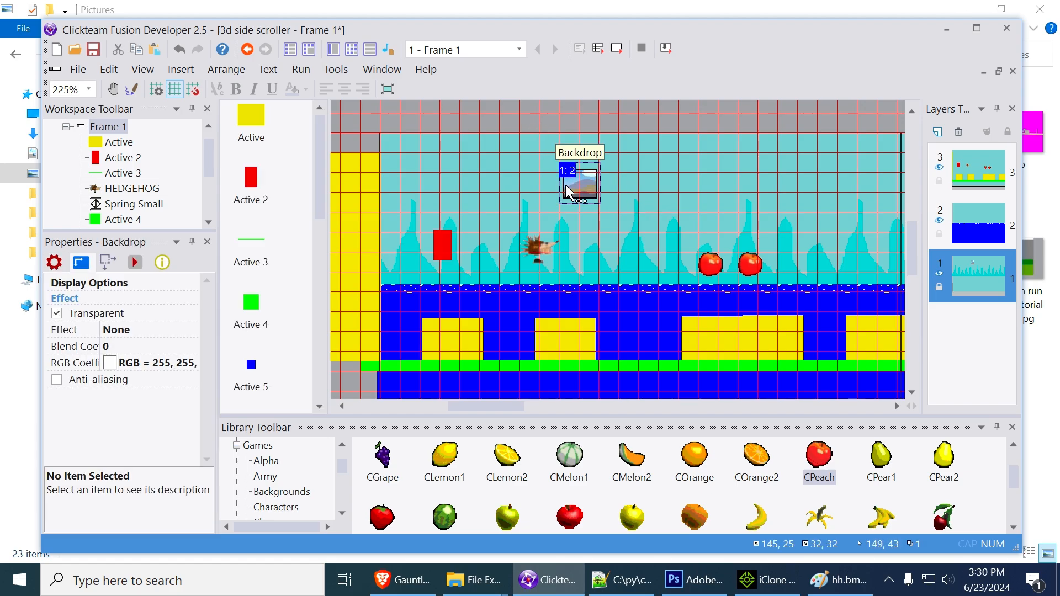
{"action": "key", "text": "Delete"}
Select layer 3 and insert a Backdrop object in the sky above the hedgehog
{"action": "left_click", "coordinate": [972, 171]}
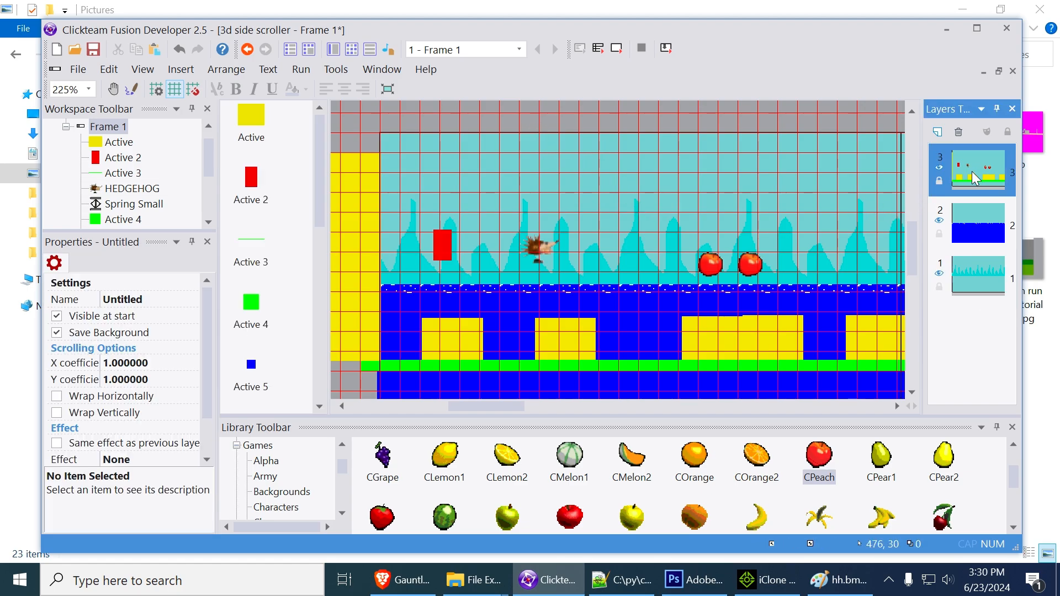
{"action": "key", "text": "ctrl+z"}
{"action": "right_click", "coordinate": [601, 175]}
{"action": "left_click", "coordinate": [592, 157]}
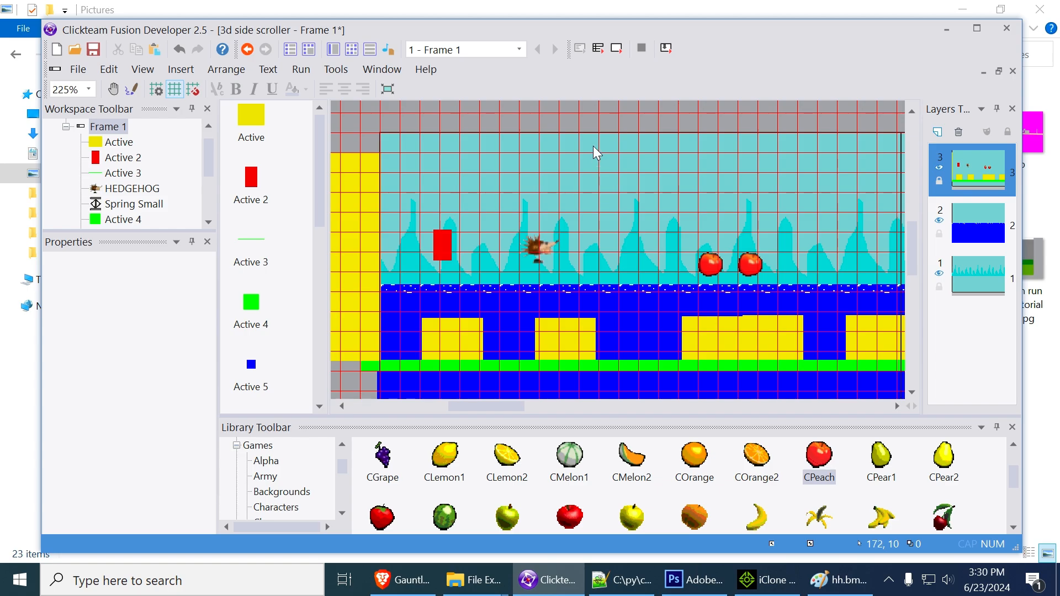
{"action": "right_click", "coordinate": [593, 146]}
{"action": "left_click", "coordinate": [651, 176]}
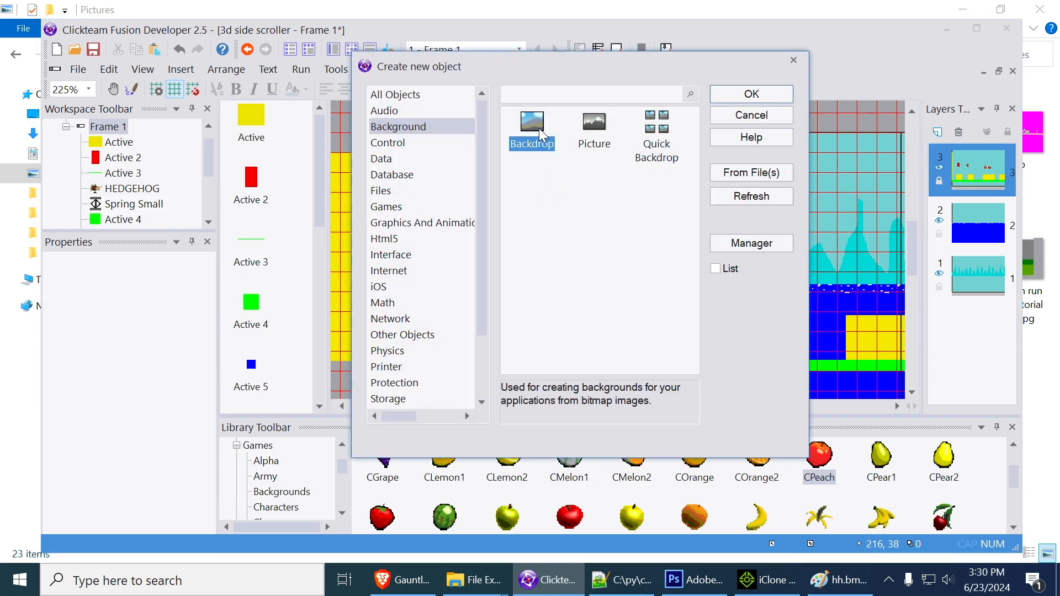
{"action": "double_click", "coordinate": [533, 130]}
{"action": "left_click", "coordinate": [562, 168]}
Open the new backdrop's image for editing and load map.bmp from the Pictures library into the import options
{"action": "double_click", "coordinate": [577, 177]}
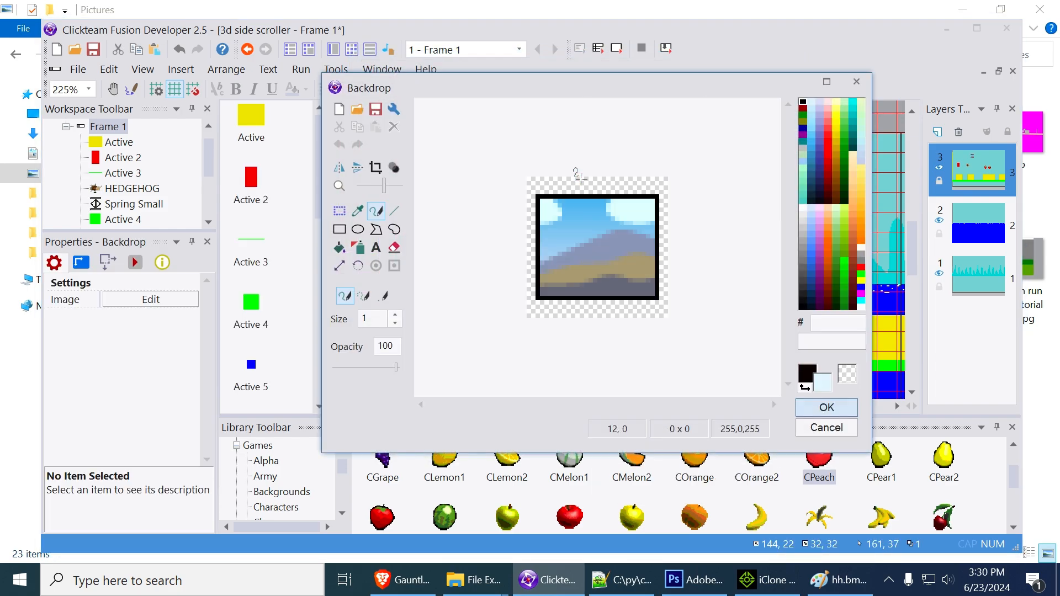
{"action": "left_click", "coordinate": [355, 109]}
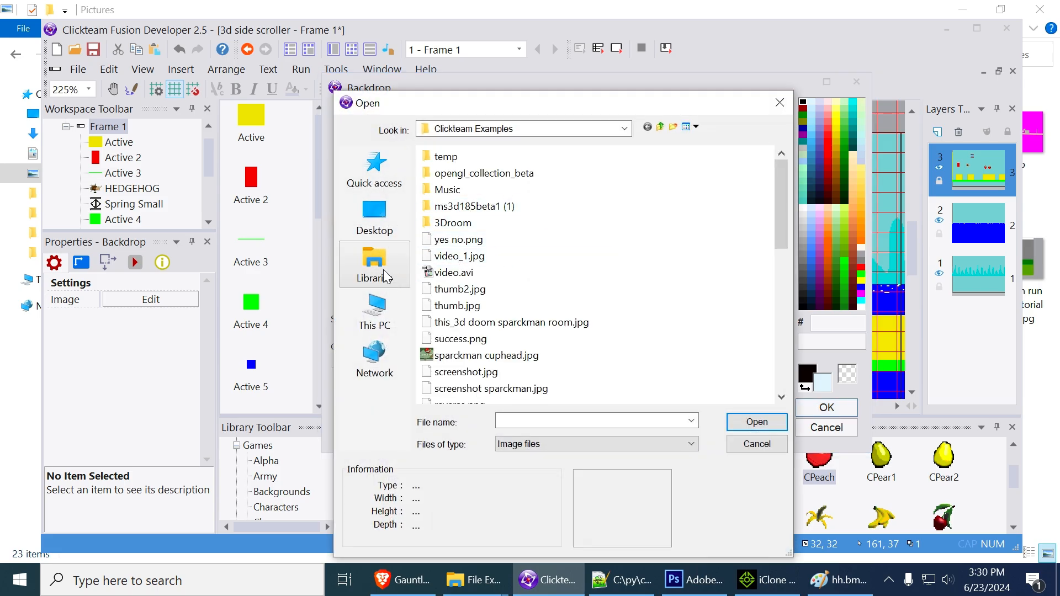
{"action": "left_click", "coordinate": [390, 272]}
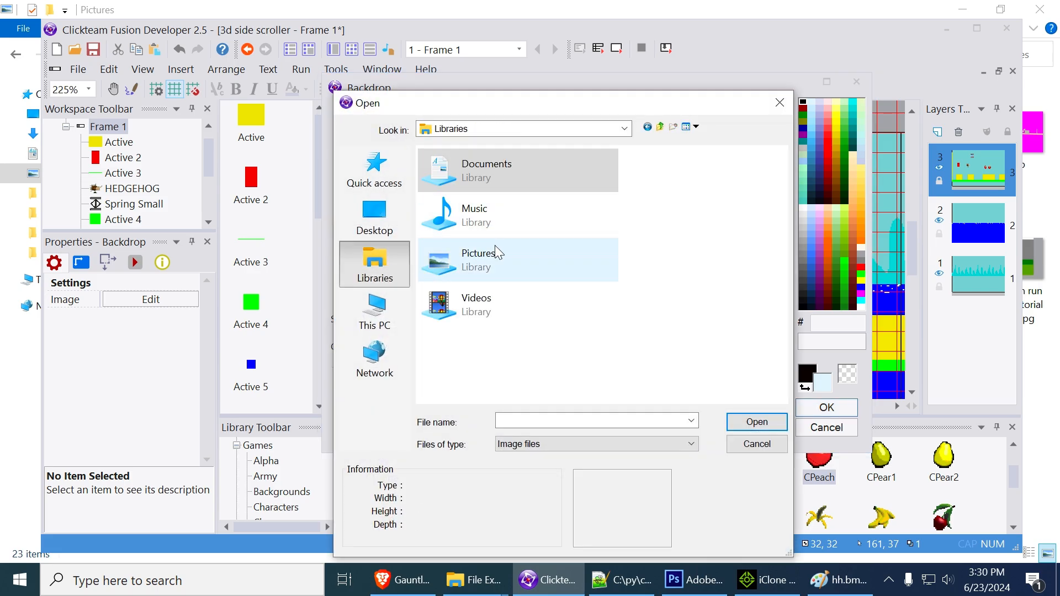
{"action": "double_click", "coordinate": [477, 266]}
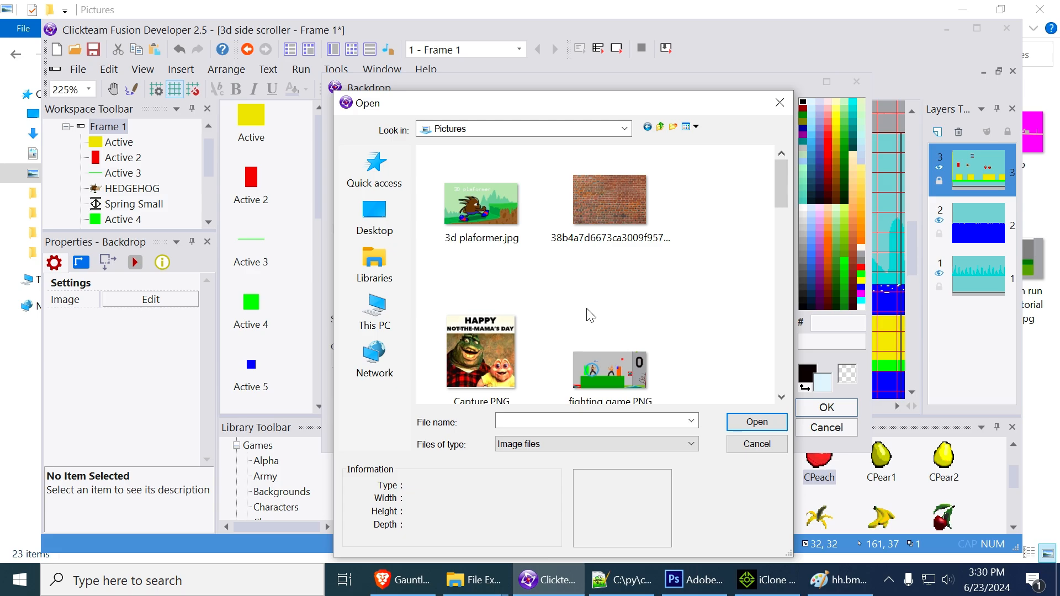
{"action": "scroll", "coordinate": [587, 314], "scroll_direction": "down", "scroll_amount": 5}
{"action": "left_click", "coordinate": [640, 218]}
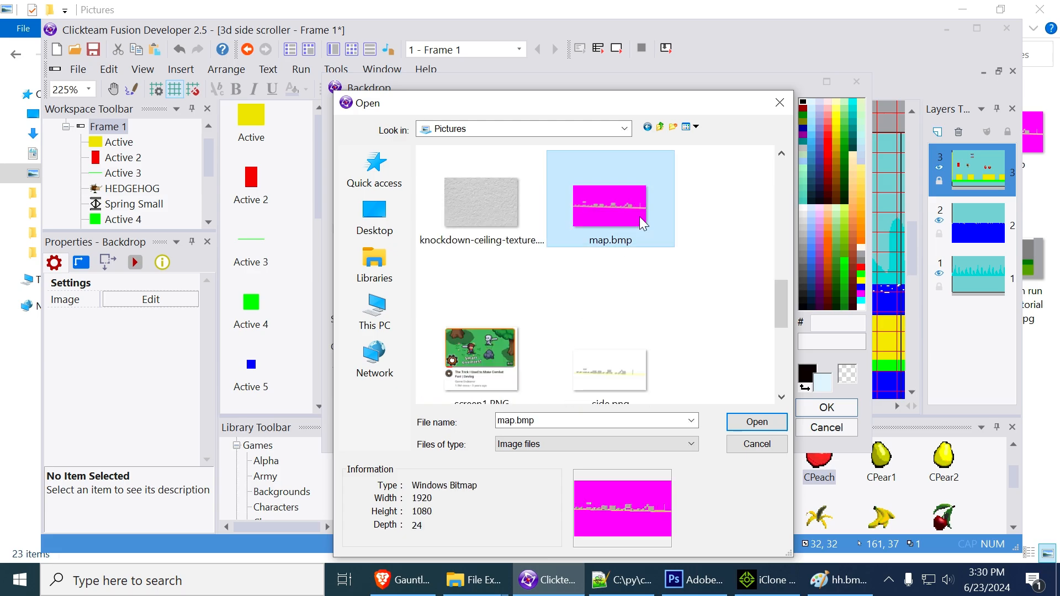
{"action": "left_click", "coordinate": [757, 422]}
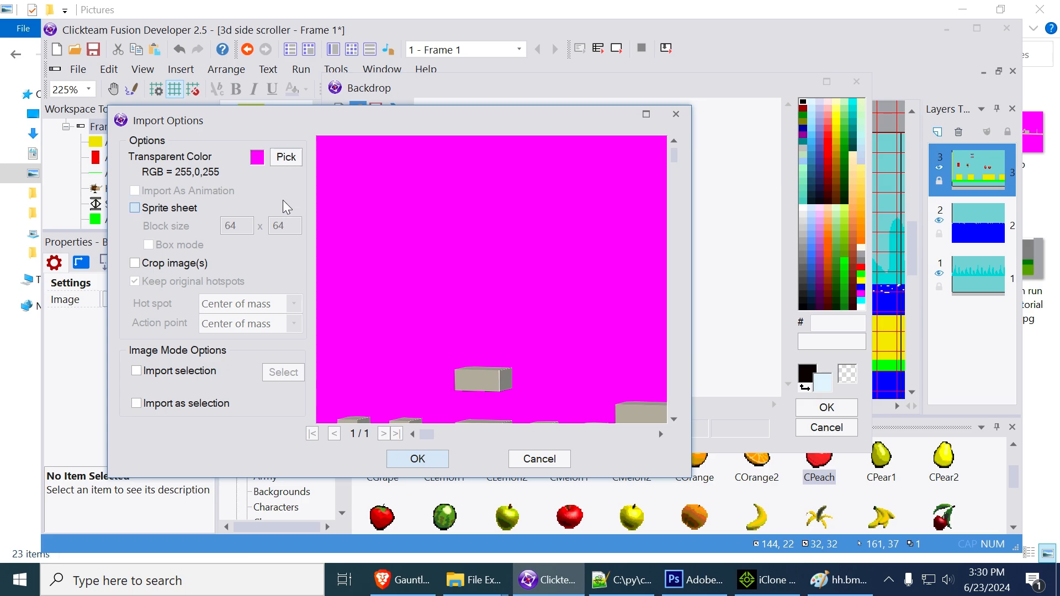
{"action": "left_click", "coordinate": [286, 157]}
{"action": "left_click_drag", "start_coordinate": [486, 293], "coordinate": [431, 225]}
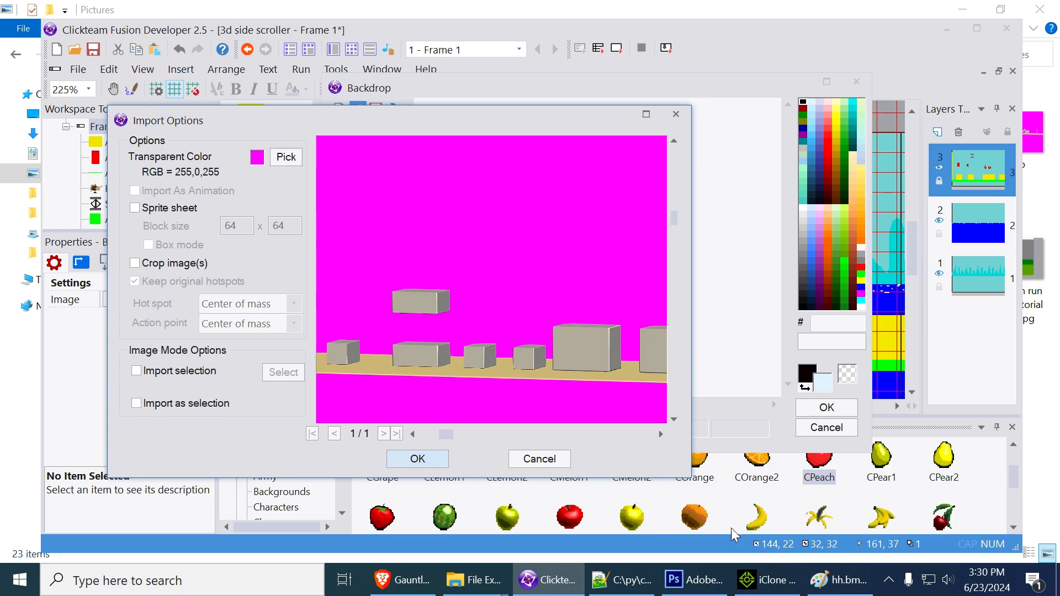
Switch to iClone, export the current frame as a PNG image named hhhh, and return to Clickteam Fusion
{"action": "left_click", "coordinate": [755, 585]}
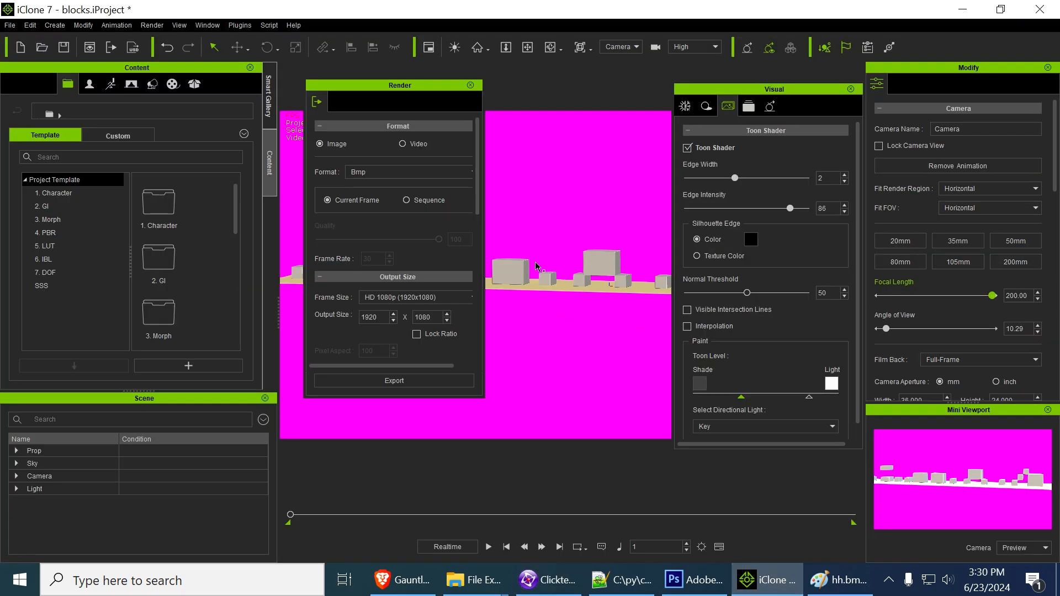
{"action": "left_click", "coordinate": [373, 173]}
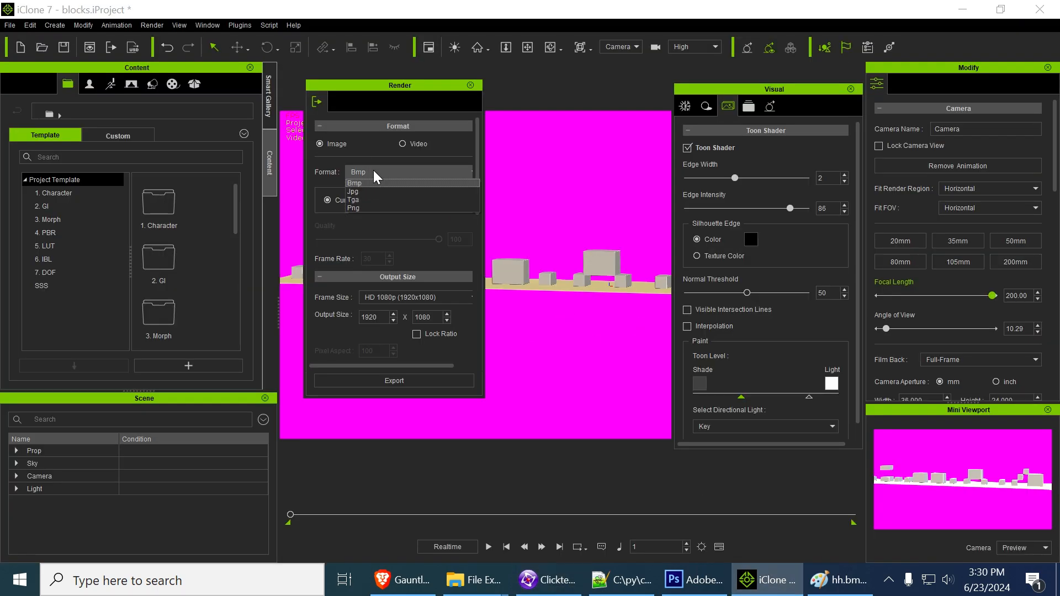
{"action": "left_click", "coordinate": [370, 207]}
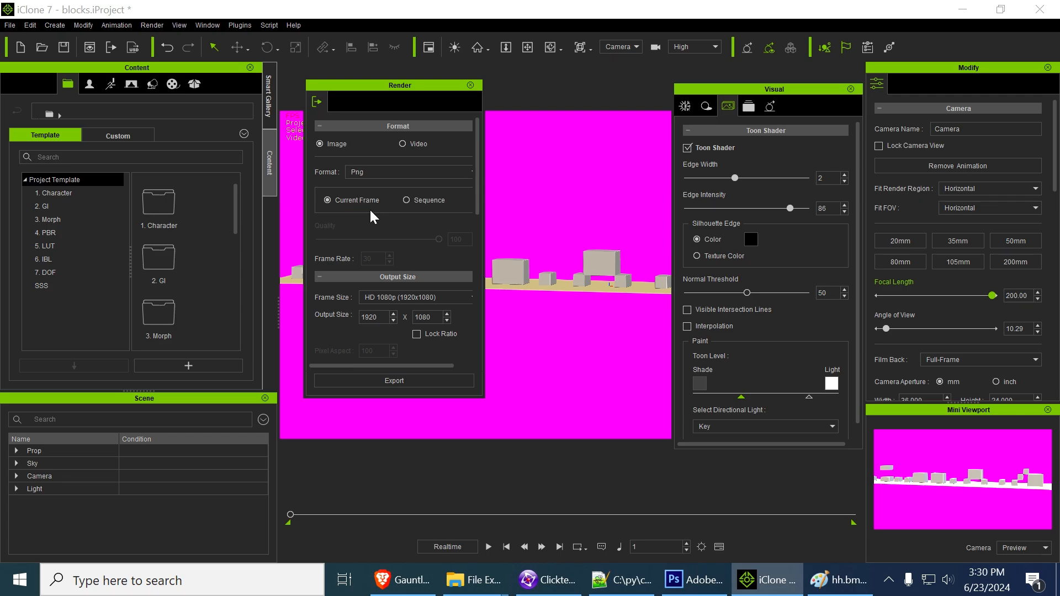
{"action": "left_click", "coordinate": [402, 381]}
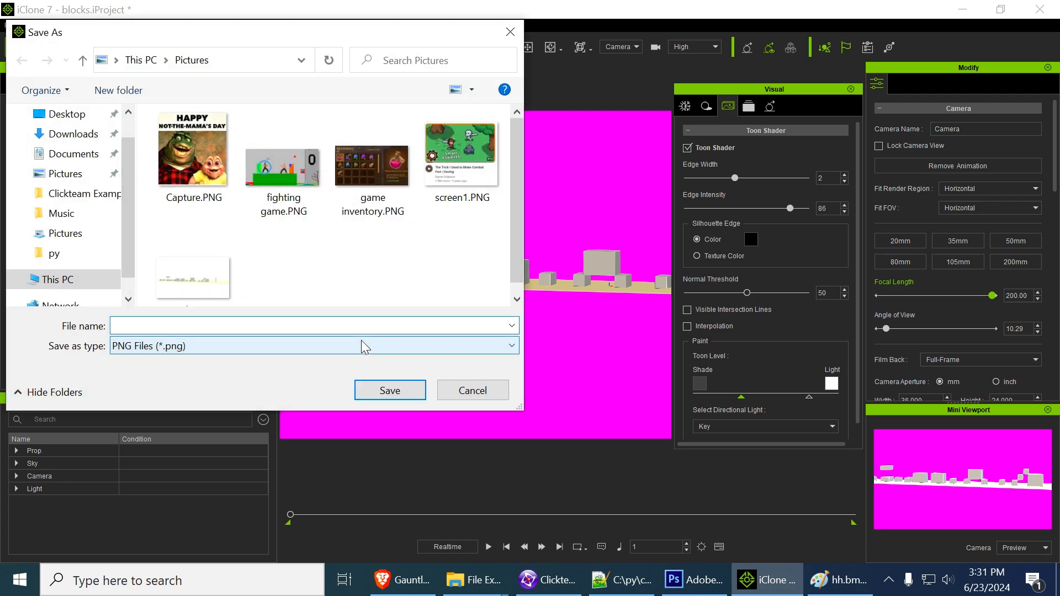
{"action": "type", "text": "hhhh"}
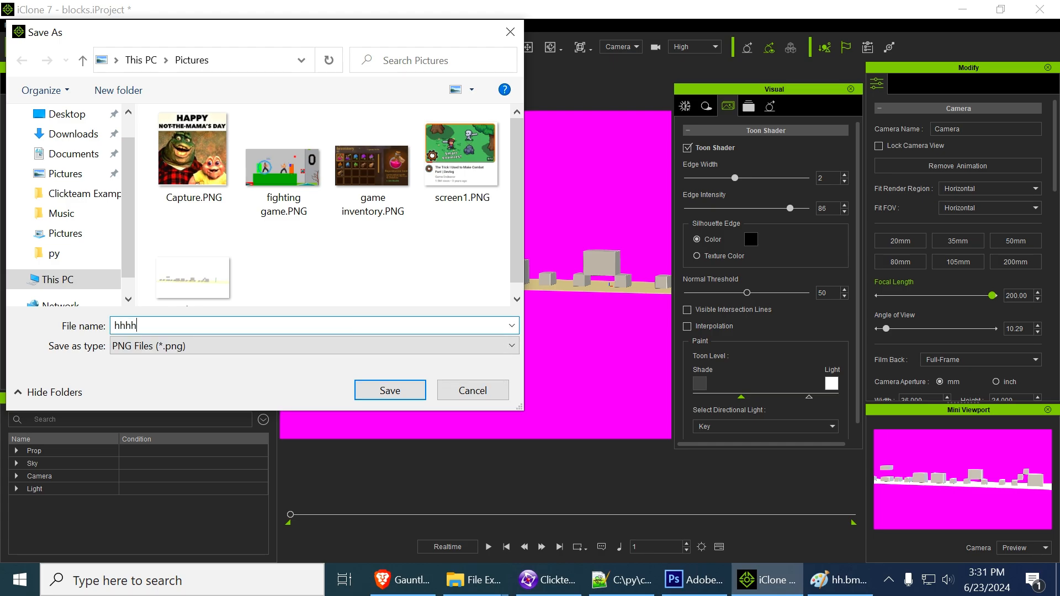
{"action": "key", "text": "Return"}
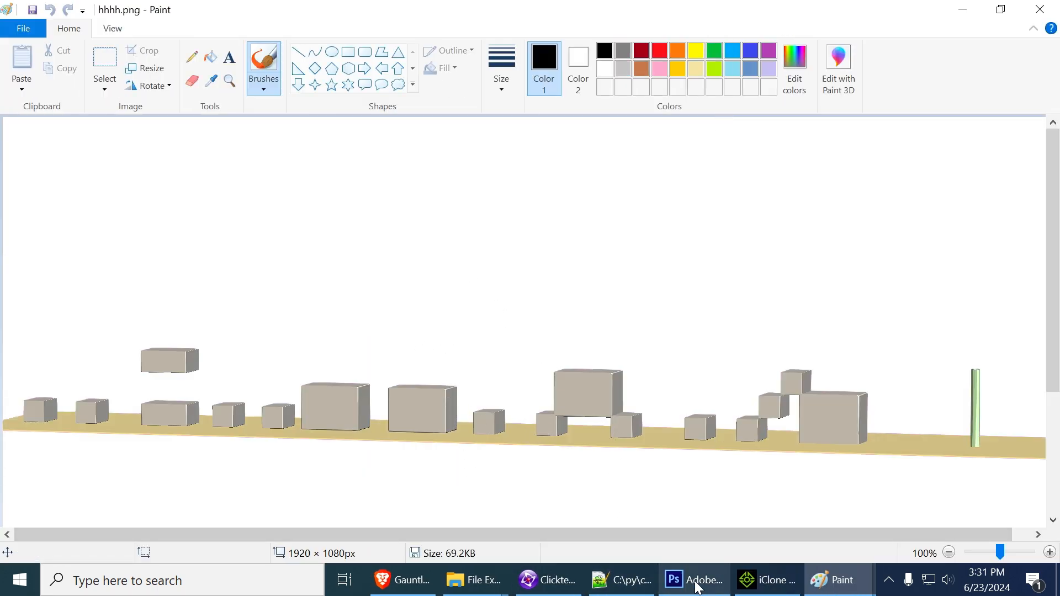
{"action": "left_click", "coordinate": [546, 579]}
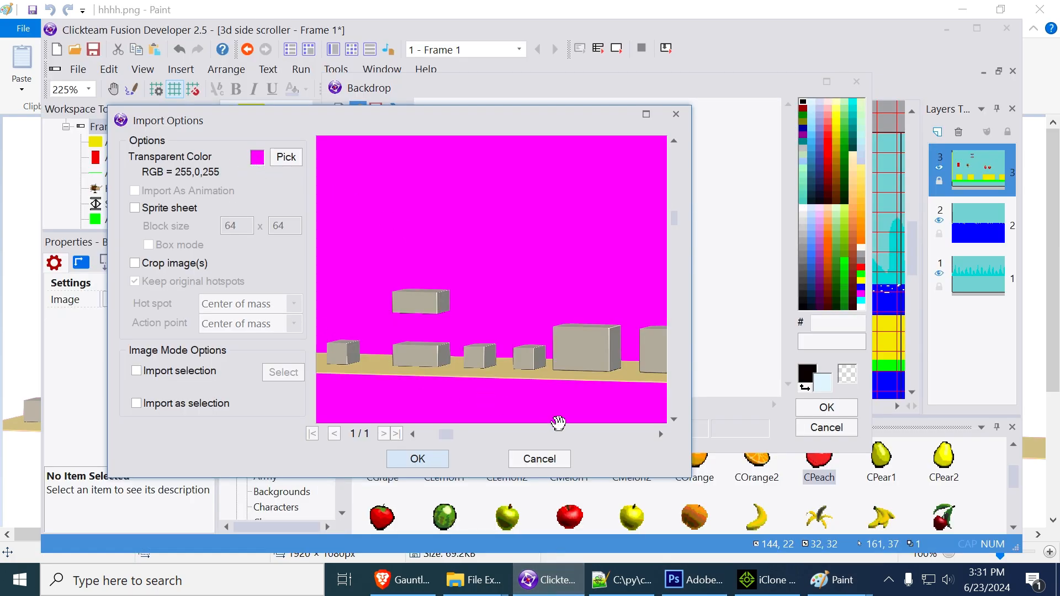
Discard the pending image import and replace the backdrop's image with side.png from the Pictures folder
{"action": "left_click", "coordinate": [540, 459]}
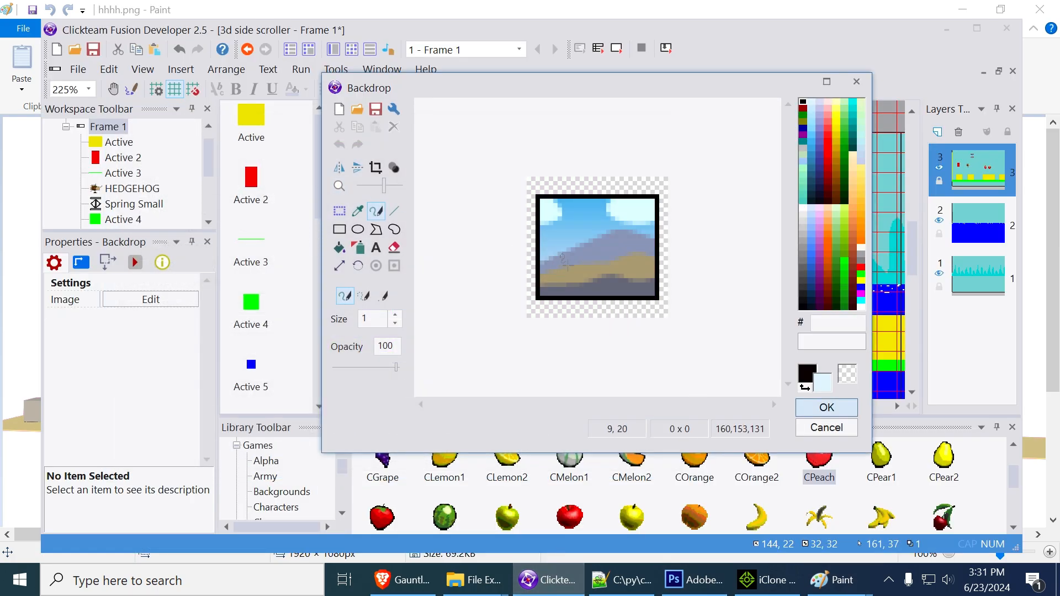
{"action": "left_click", "coordinate": [358, 110]}
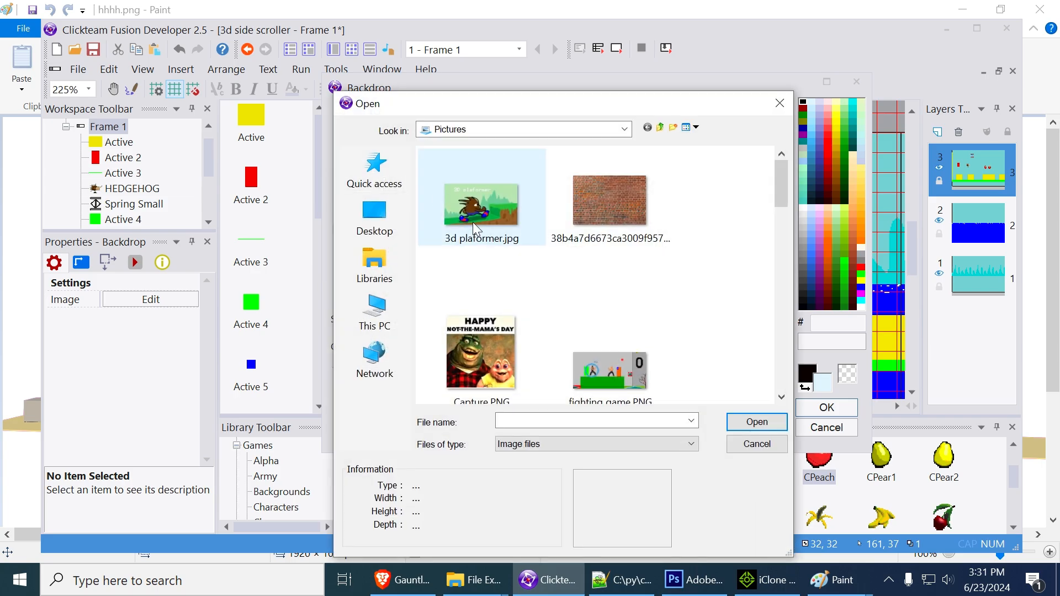
{"action": "scroll", "coordinate": [579, 277], "scroll_direction": "down", "scroll_amount": 3}
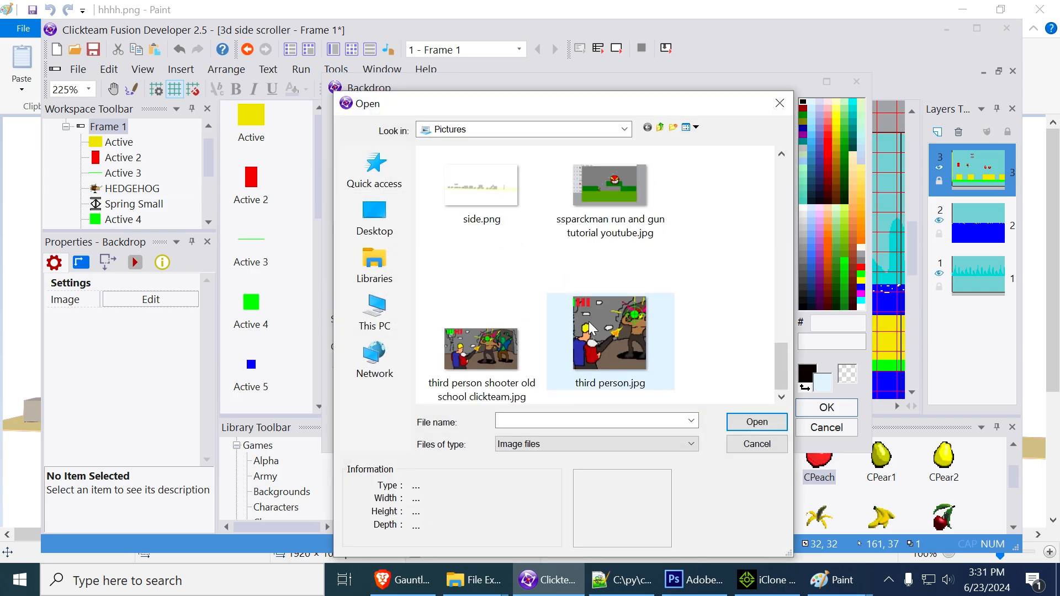
{"action": "left_click", "coordinate": [491, 193]}
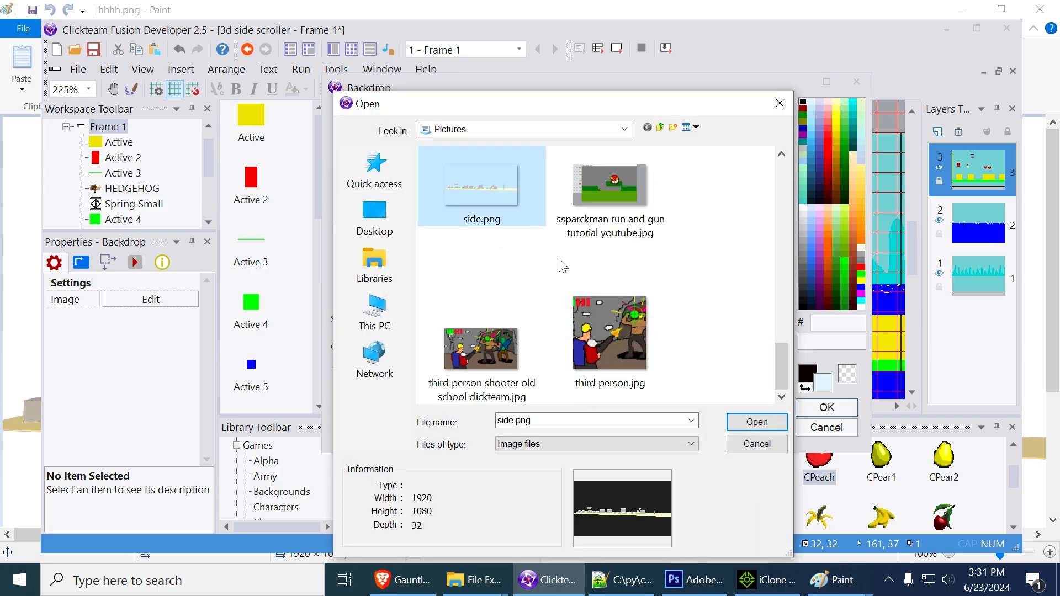
{"action": "left_click", "coordinate": [756, 422]}
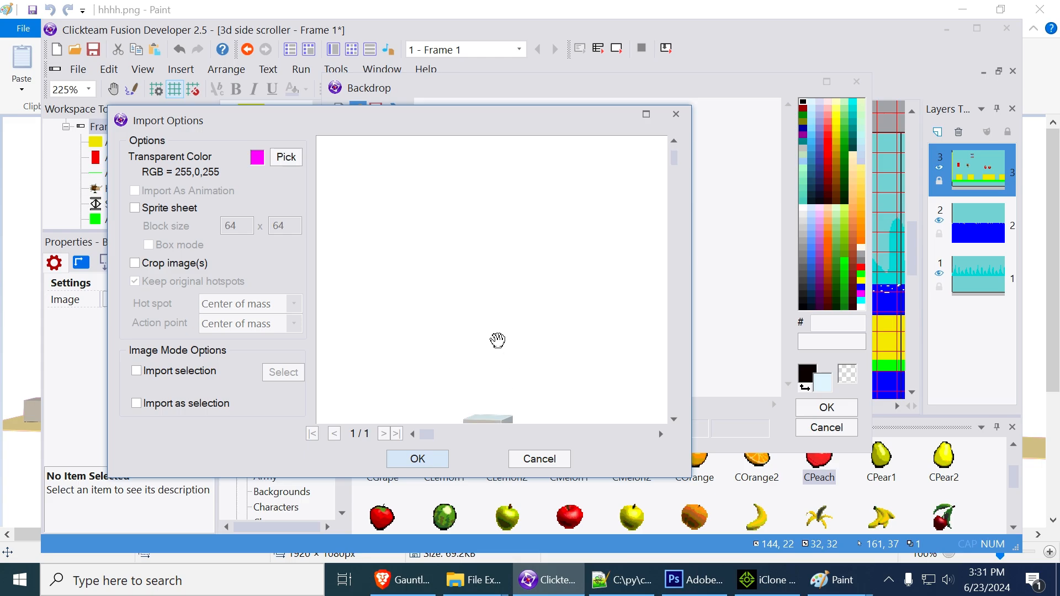
{"action": "left_click_drag", "start_coordinate": [497, 341], "coordinate": [466, 270]}
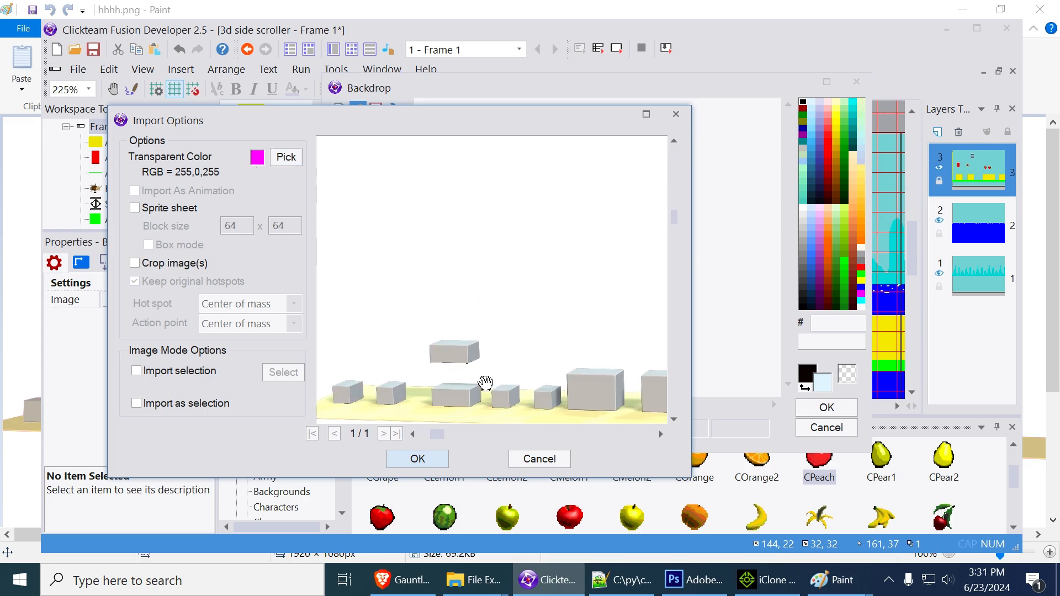
{"action": "left_click", "coordinate": [427, 462]}
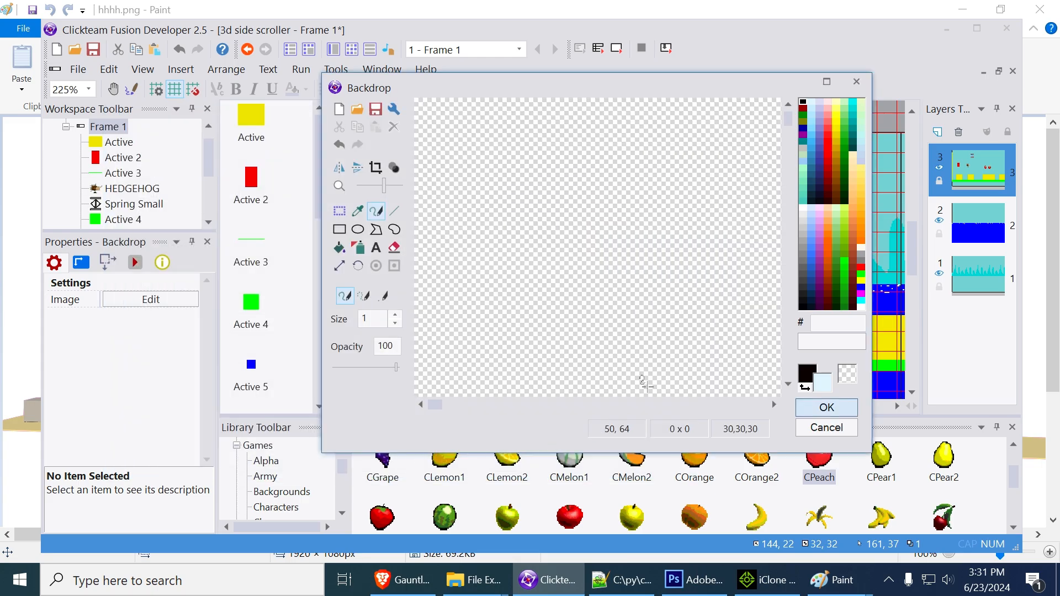
{"action": "left_click", "coordinate": [824, 408]}
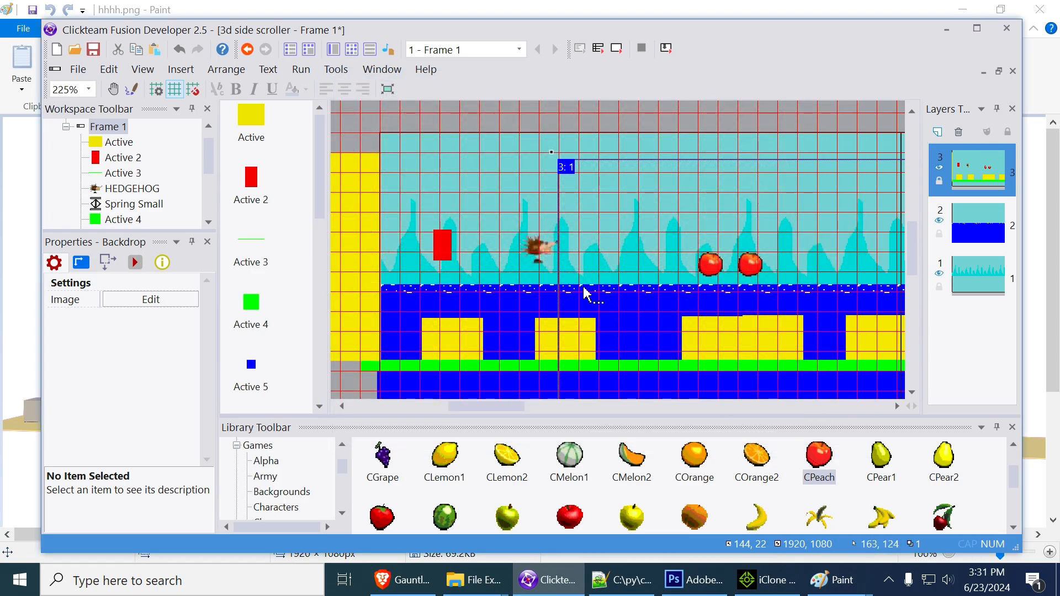
Move the oversized backdrop up above the level and crop the empty transparent area from its image
{"action": "left_click", "coordinate": [652, 179]}
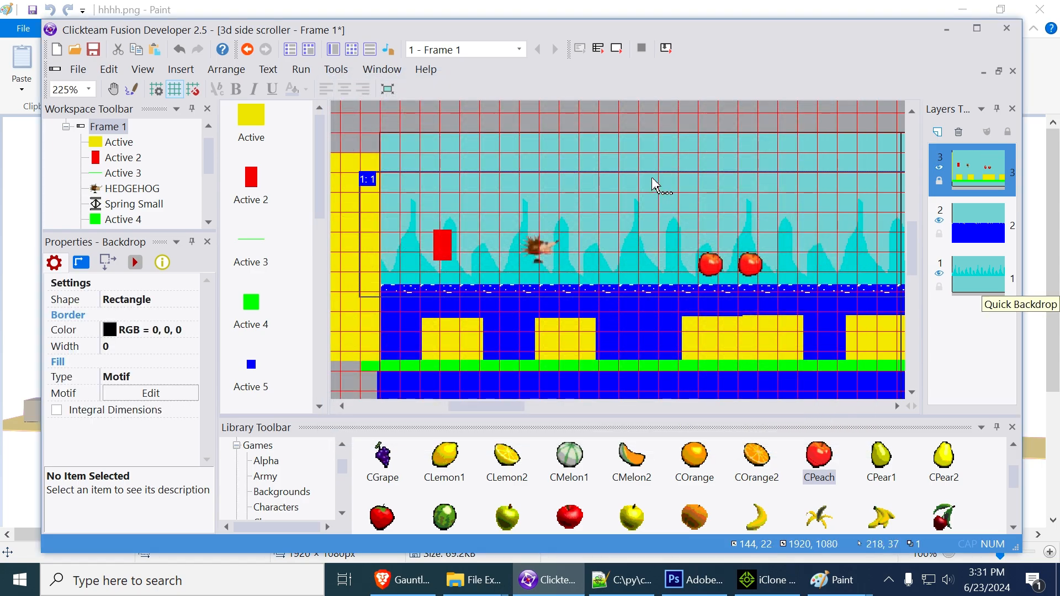
{"action": "left_click", "coordinate": [669, 148]}
{"action": "scroll", "coordinate": [669, 149], "scroll_direction": "right", "scroll_amount": 5}
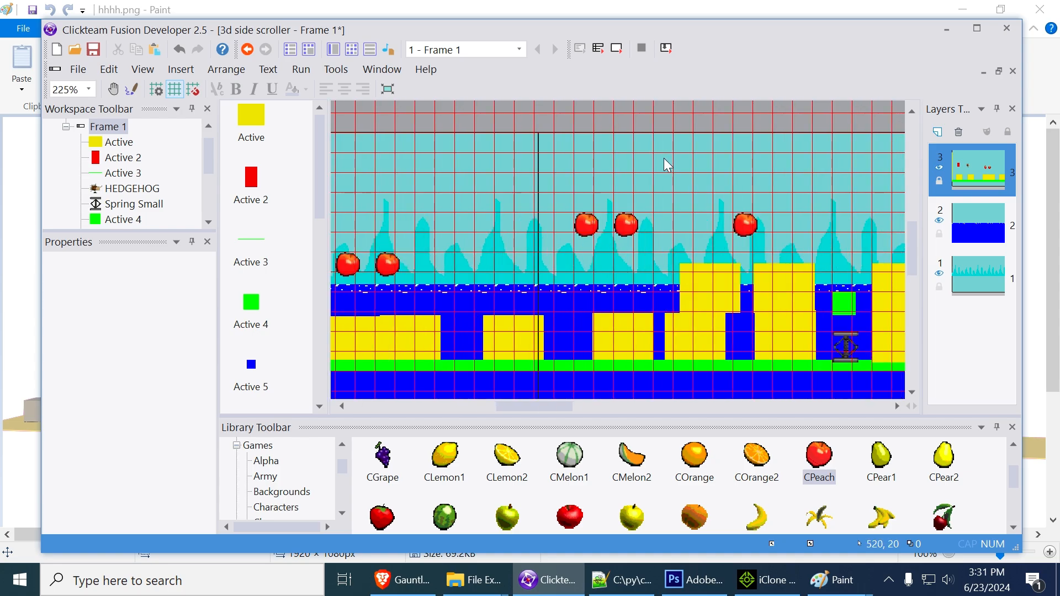
{"action": "scroll", "coordinate": [655, 163], "scroll_direction": "down", "scroll_amount": 4, "text": "ctrl"}
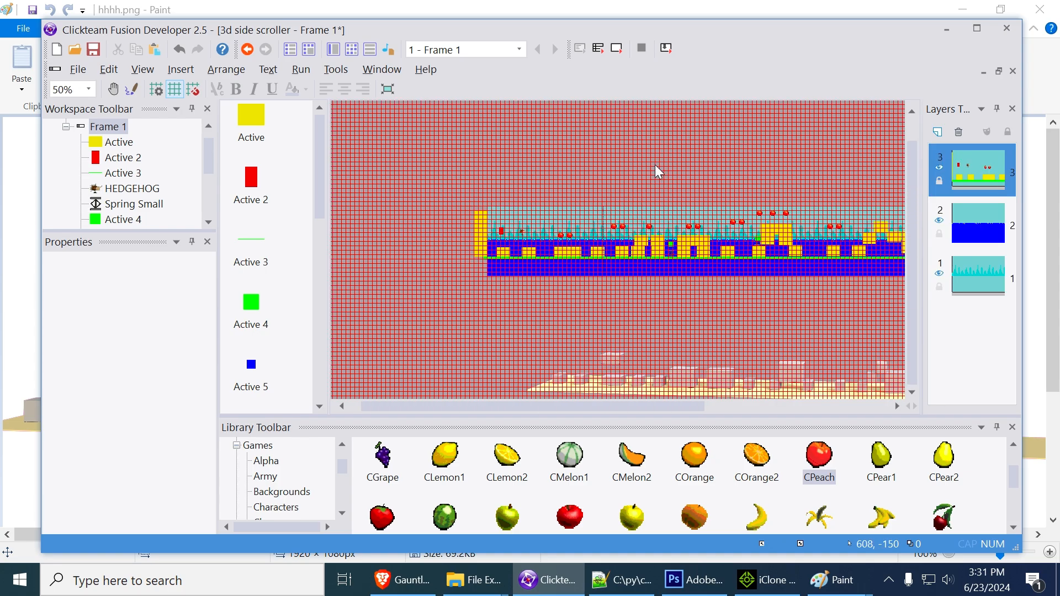
{"action": "left_click", "coordinate": [687, 393]}
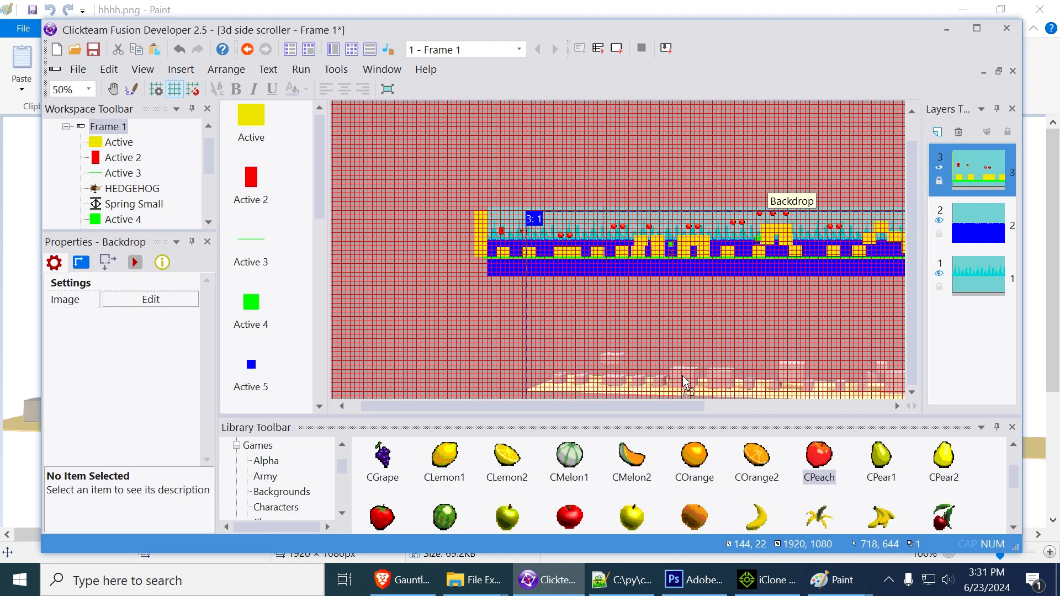
{"action": "double_click", "coordinate": [666, 272]}
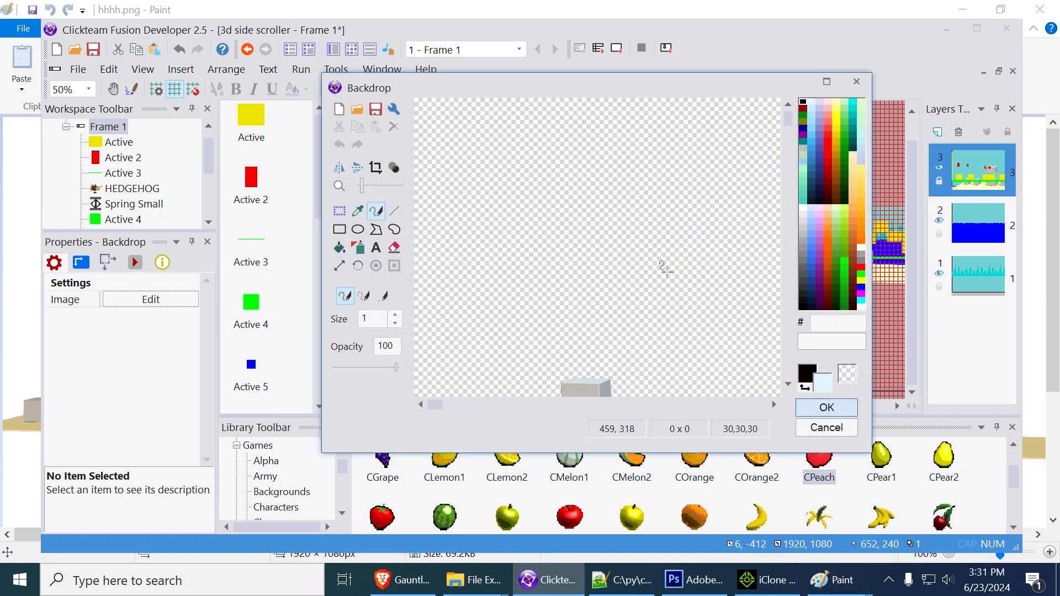
{"action": "left_click", "coordinate": [376, 171]}
{"action": "left_click", "coordinate": [823, 408]}
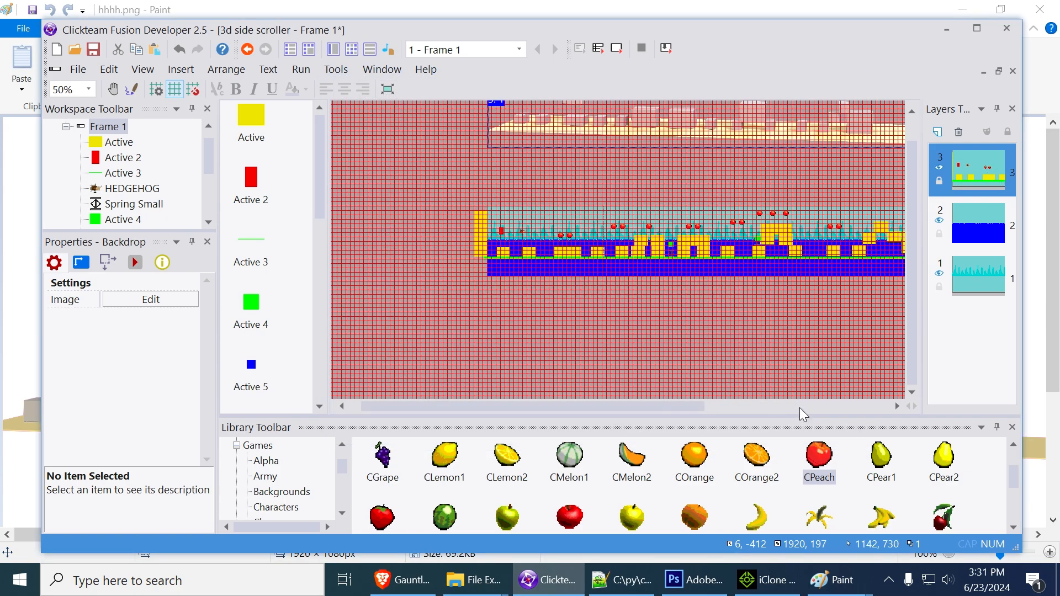
Place the cropped backdrop over the level strip at about X -6, Y 54
{"action": "scroll", "coordinate": [640, 268], "scroll_direction": "up", "scroll_amount": 1}
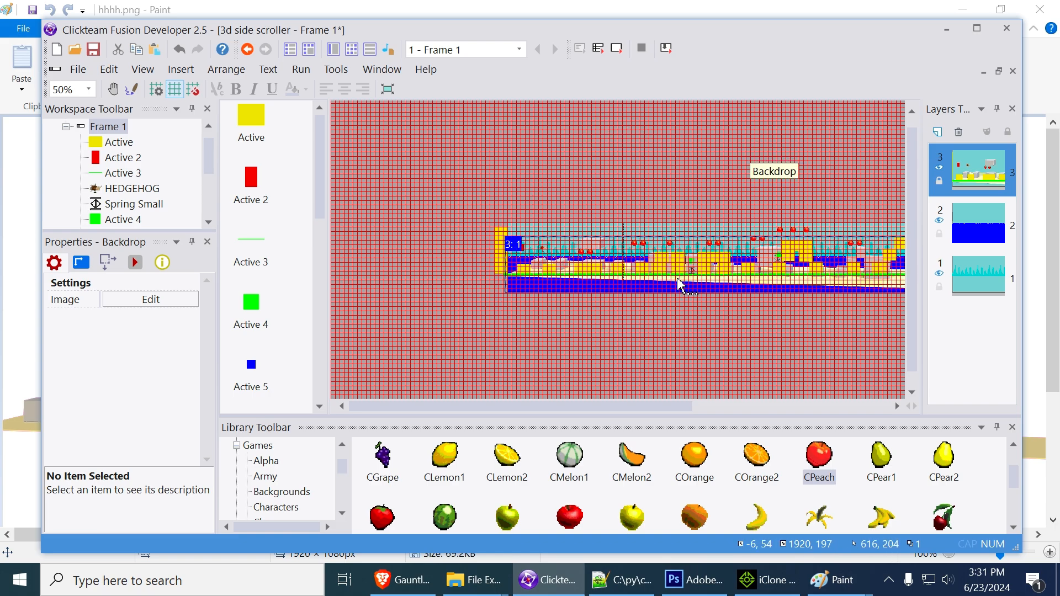
{"action": "left_click_drag", "start_coordinate": [679, 285], "coordinate": [679, 295]}
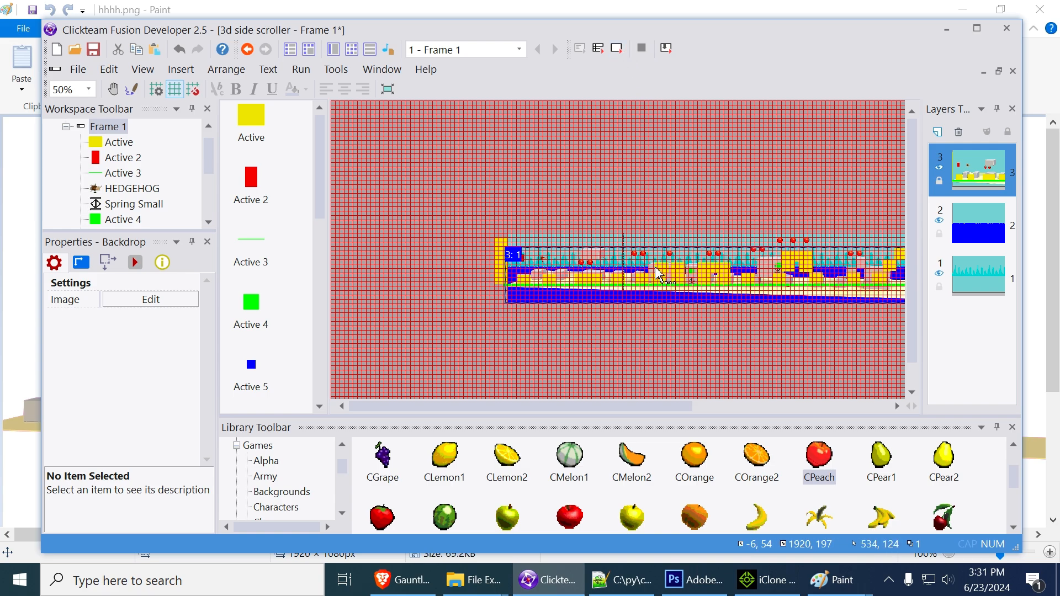
{"action": "scroll", "coordinate": [653, 286], "scroll_direction": "up", "scroll_amount": 5}
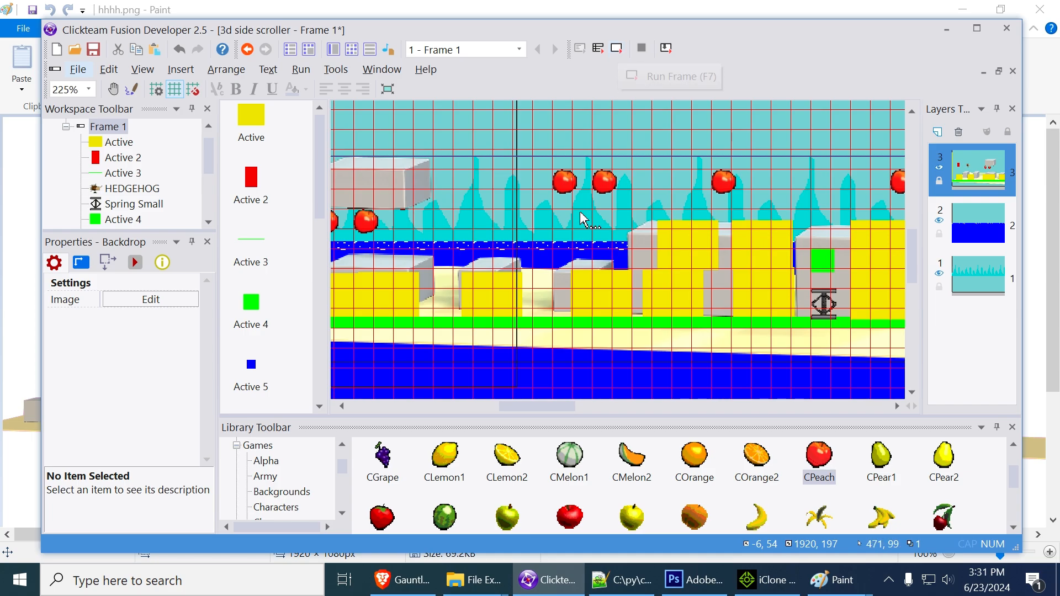
{"action": "middle_click_drag", "start_coordinate": [493, 227], "coordinate": [839, 216]}
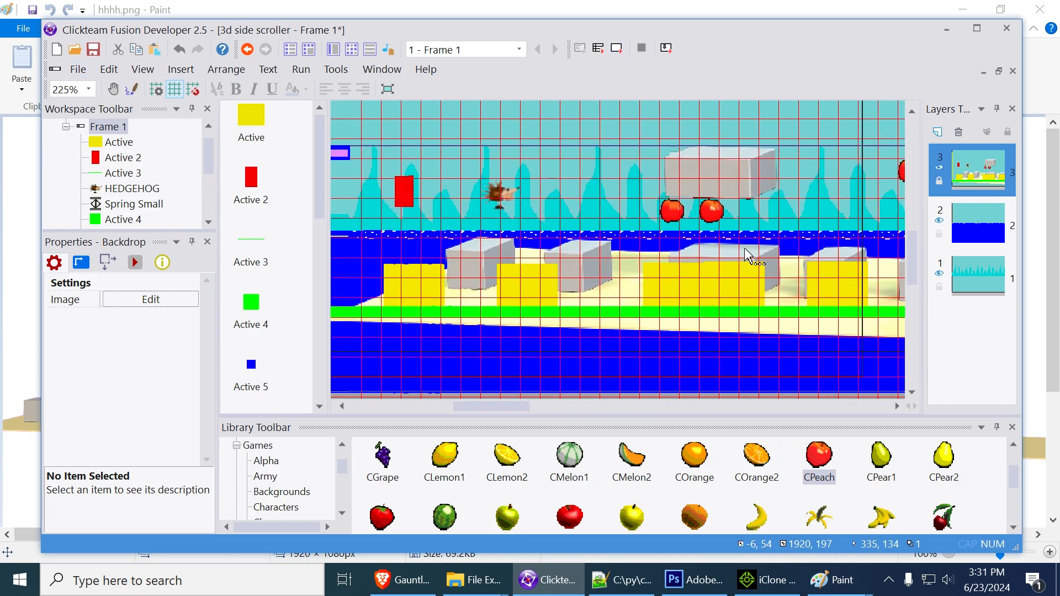
Undo the stray yellow block move and shift the backdrop to about X -53, Y 69, lining its grey blocks up with the yellow ones
{"action": "left_click_drag", "start_coordinate": [598, 266], "coordinate": [517, 263]}
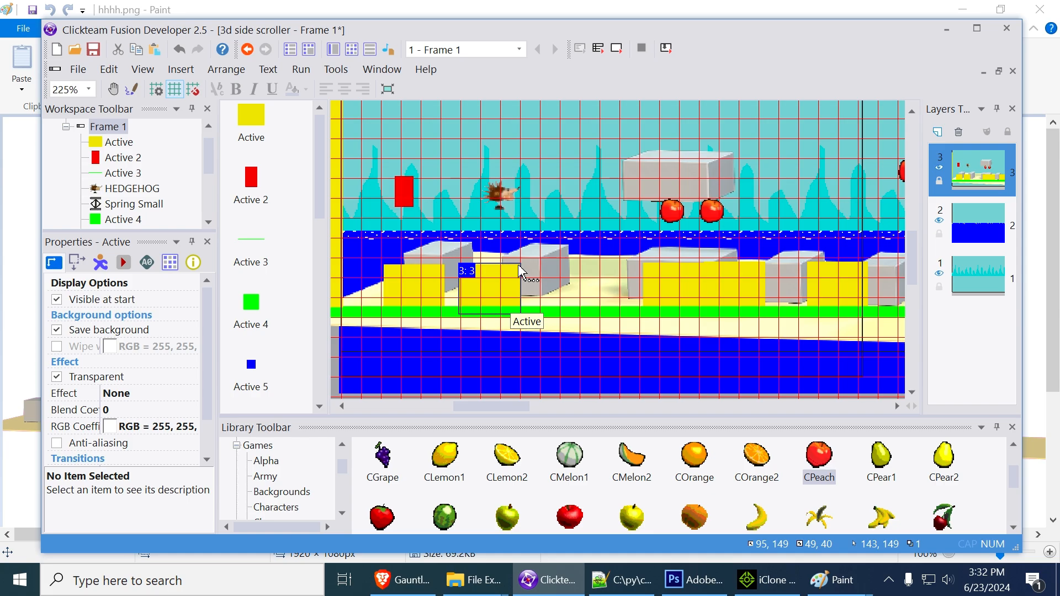
{"action": "key", "text": "ctrl+z"}
{"action": "left_click", "coordinate": [478, 299]}
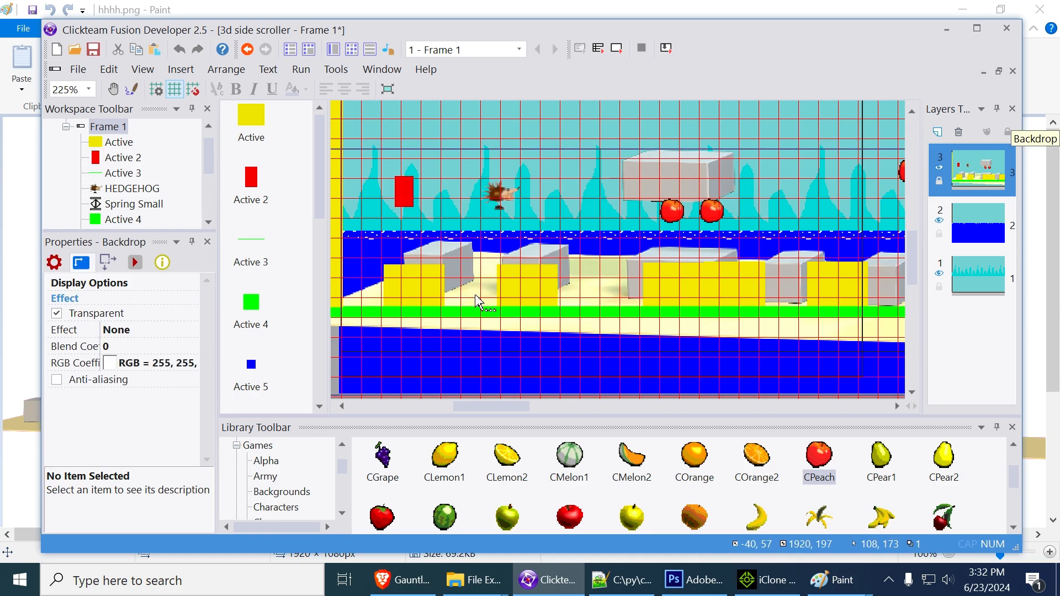
{"action": "key", "text": "Left"}
{"action": "key", "text": "Left"}
{"action": "key", "text": "Left"}
{"action": "key", "text": "Left"}
{"action": "key", "text": "Left"}
{"action": "key", "text": "Left"}
{"action": "key", "text": "Left"}
{"action": "key", "text": "Left"}
{"action": "key", "text": "Left"}
{"action": "key", "text": "Left"}
{"action": "key", "text": "Left"}
{"action": "key", "text": "Left"}
{"action": "key", "text": "Left"}
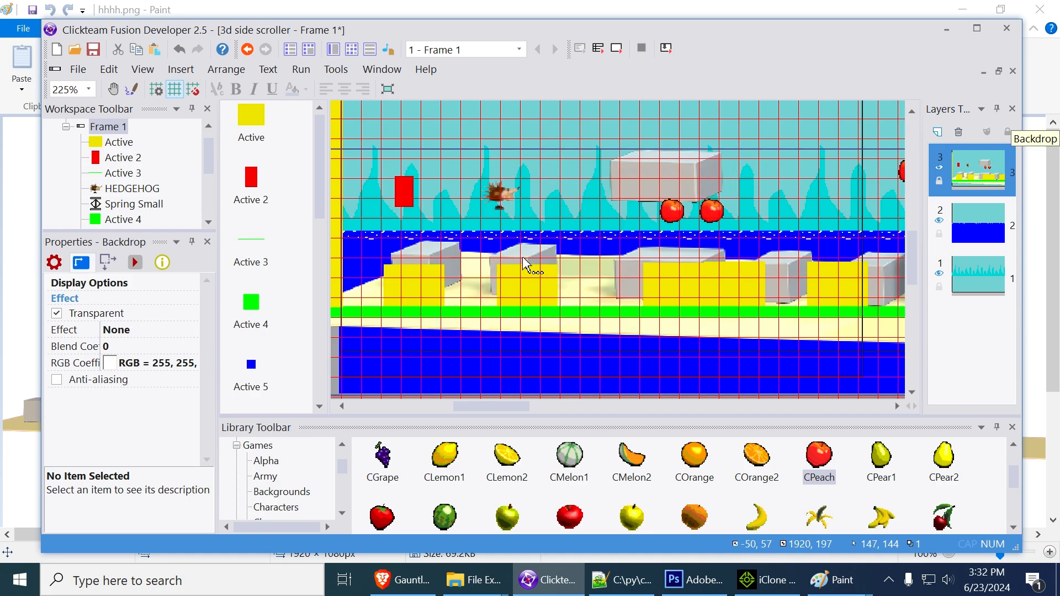
{"action": "key", "text": "Down"}
{"action": "key", "text": "Down"}
{"action": "key", "text": "Down"}
{"action": "key", "text": "Down"}
{"action": "key", "text": "Down"}
{"action": "key", "text": "Down"}
{"action": "key", "text": "Down"}
{"action": "key", "text": "Down"}
{"action": "key", "text": "Down"}
{"action": "key", "text": "Down"}
{"action": "key", "text": "Down"}
{"action": "key", "text": "Down"}
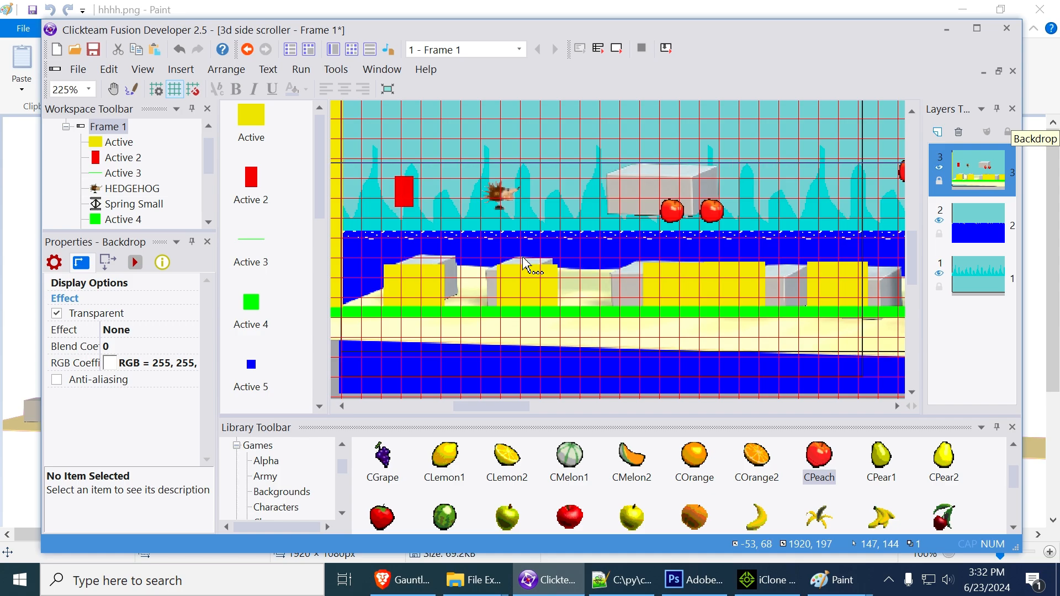
Test-run the frame in a maximized window to check the backdrop's alignment, and close it
{"action": "left_click", "coordinate": [617, 48]}
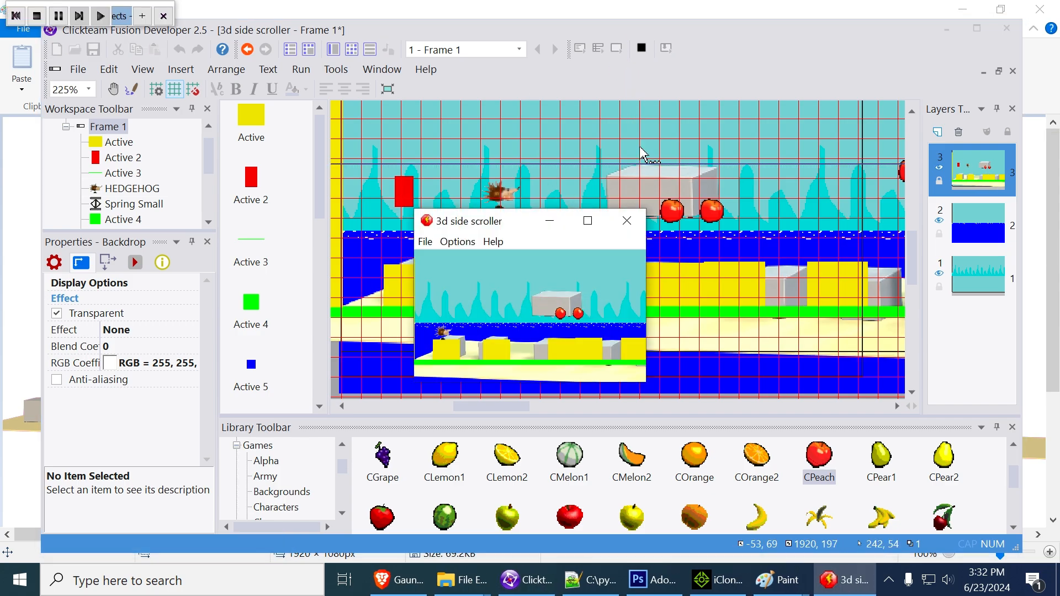
{"action": "left_click", "coordinate": [588, 221]}
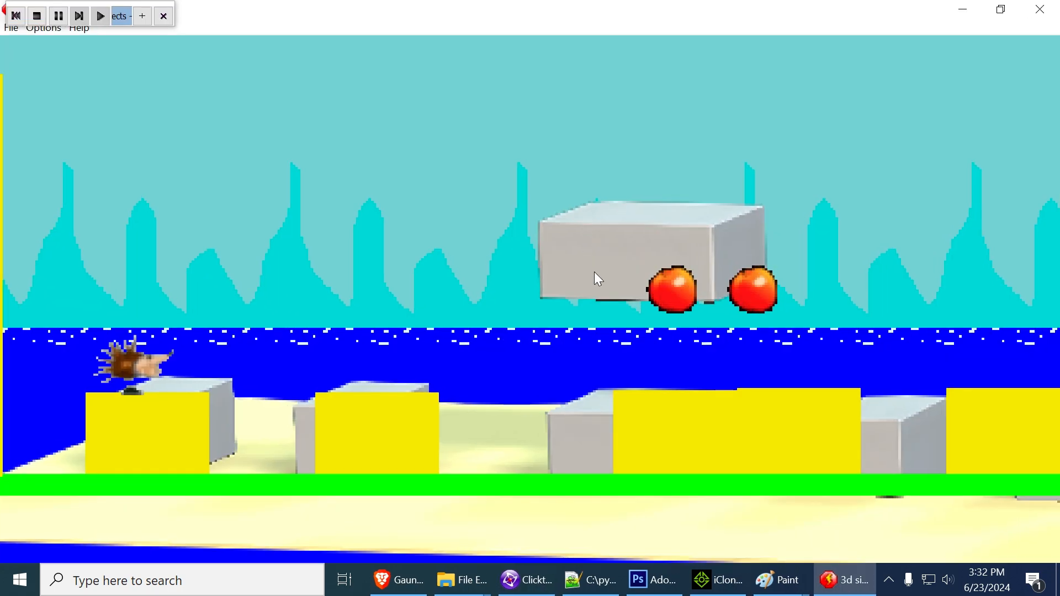
{"action": "left_click", "coordinate": [1031, 22]}
Make the yellow block objects invisible at start and briefly test-run the frame
{"action": "left_click", "coordinate": [395, 268]}
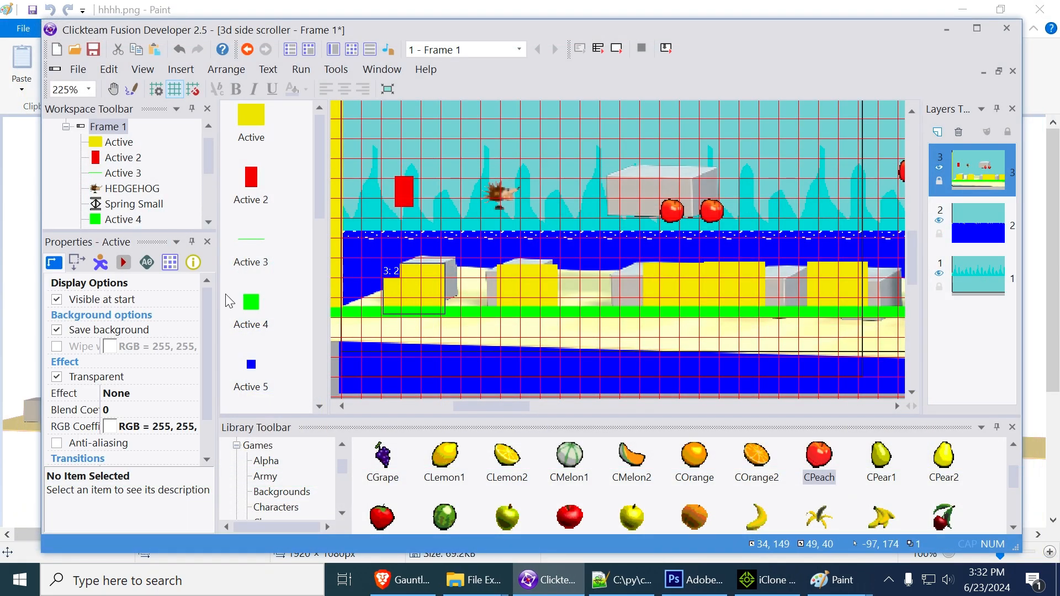
{"action": "left_click", "coordinate": [57, 300]}
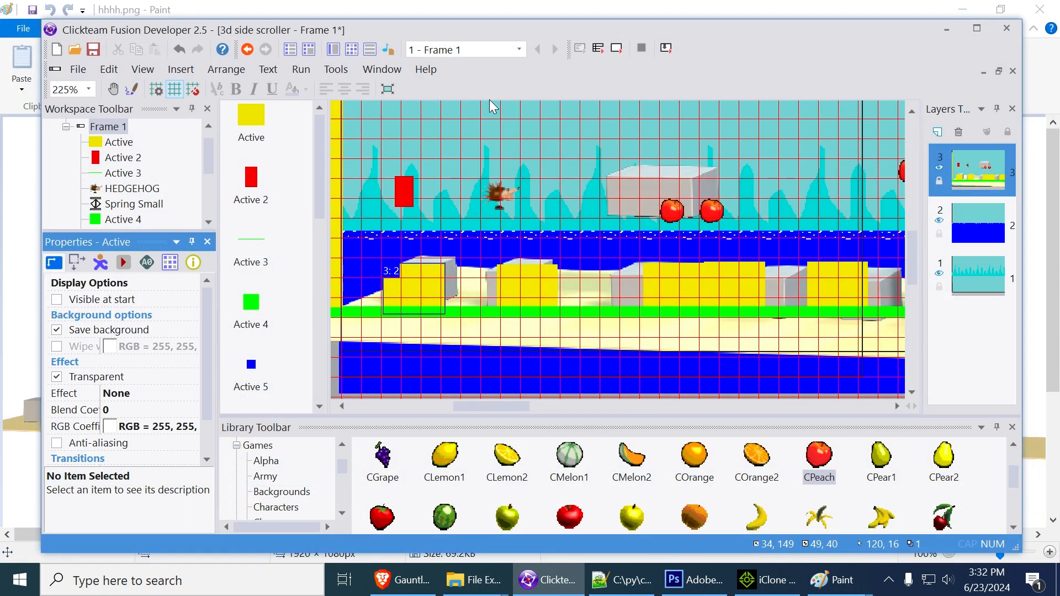
{"action": "left_click", "coordinate": [618, 49]}
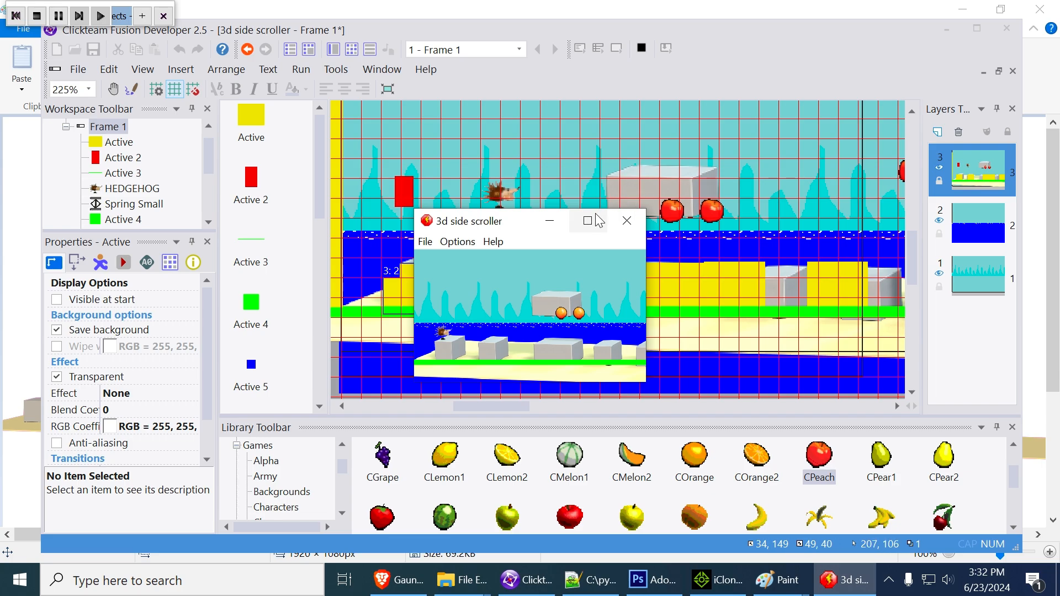
{"action": "double_click", "coordinate": [589, 219]}
{"action": "left_click", "coordinate": [1039, 9]}
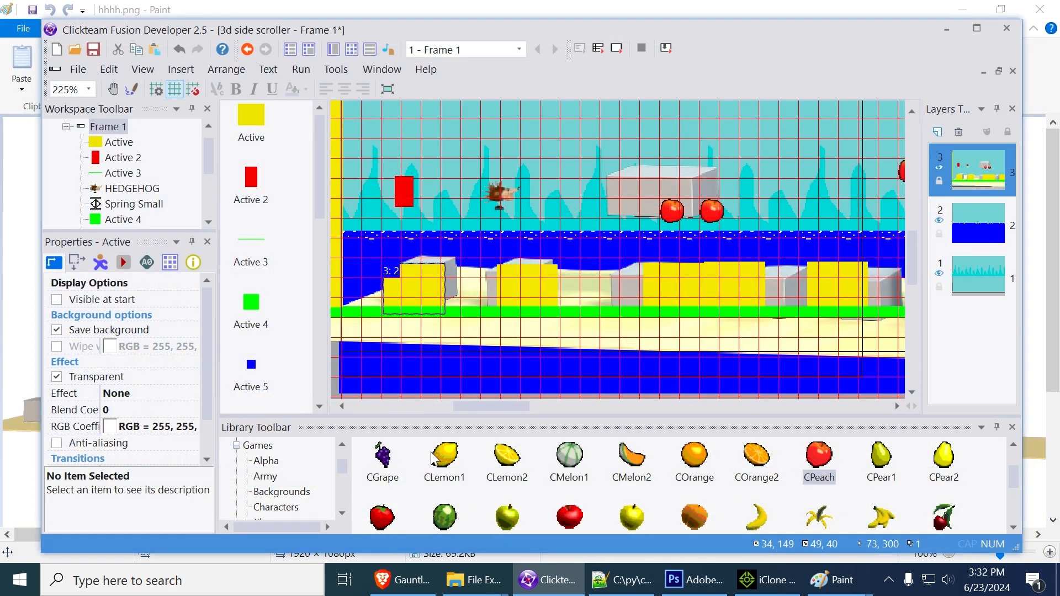
Make the long green ground platform invisible at start and run the frame in a maximized window
{"action": "left_click", "coordinate": [451, 313]}
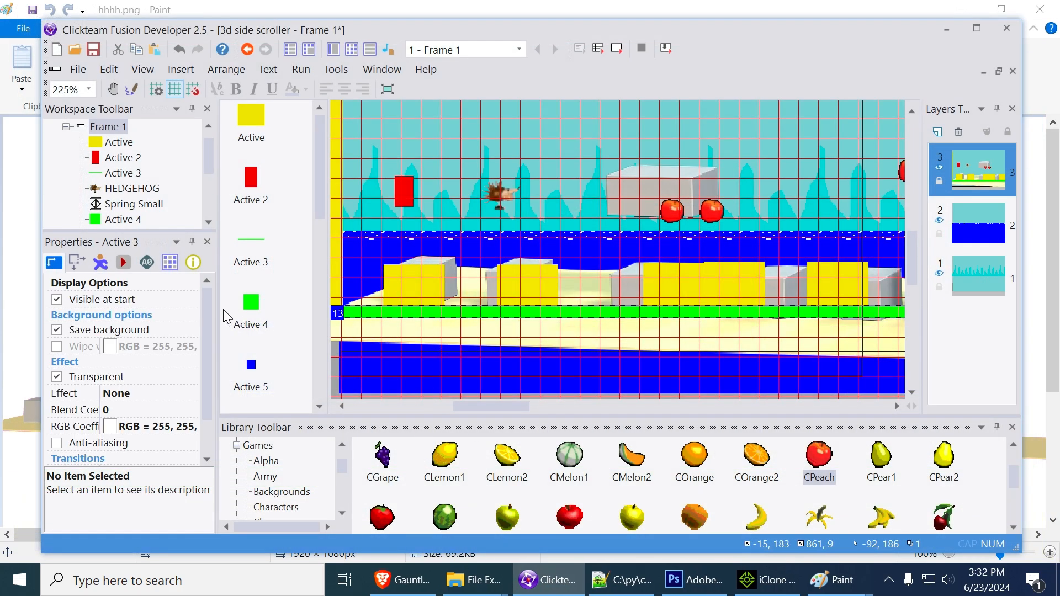
{"action": "left_click", "coordinate": [57, 301]}
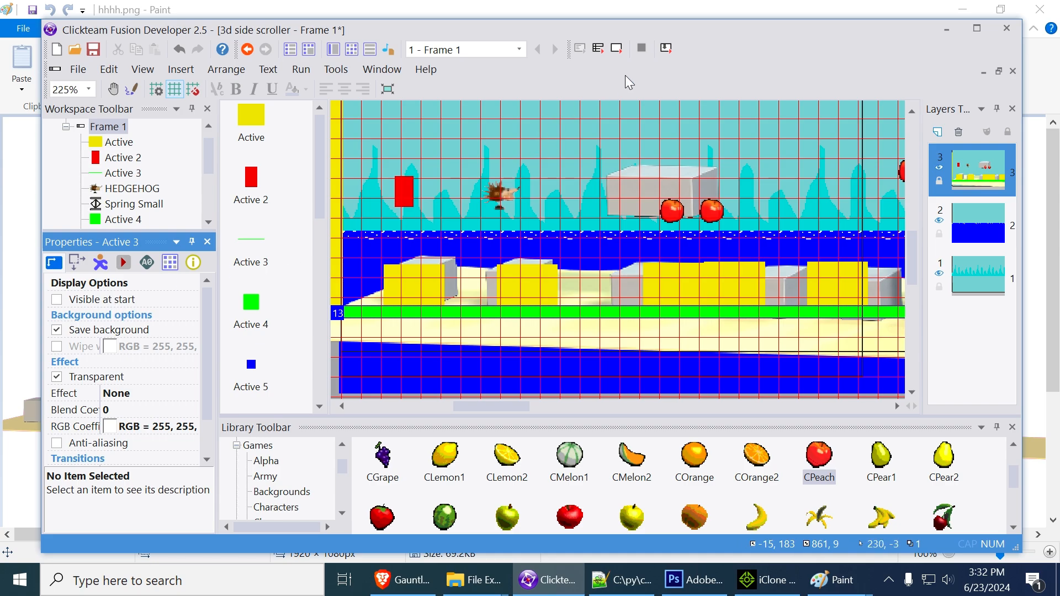
{"action": "left_click", "coordinate": [617, 48]}
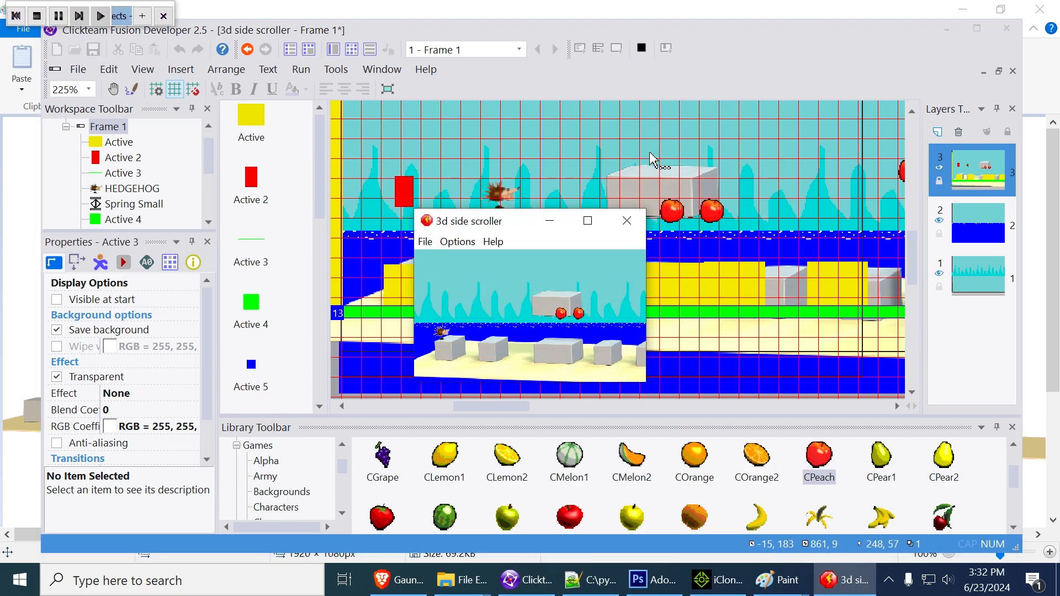
{"action": "left_click", "coordinate": [588, 223]}
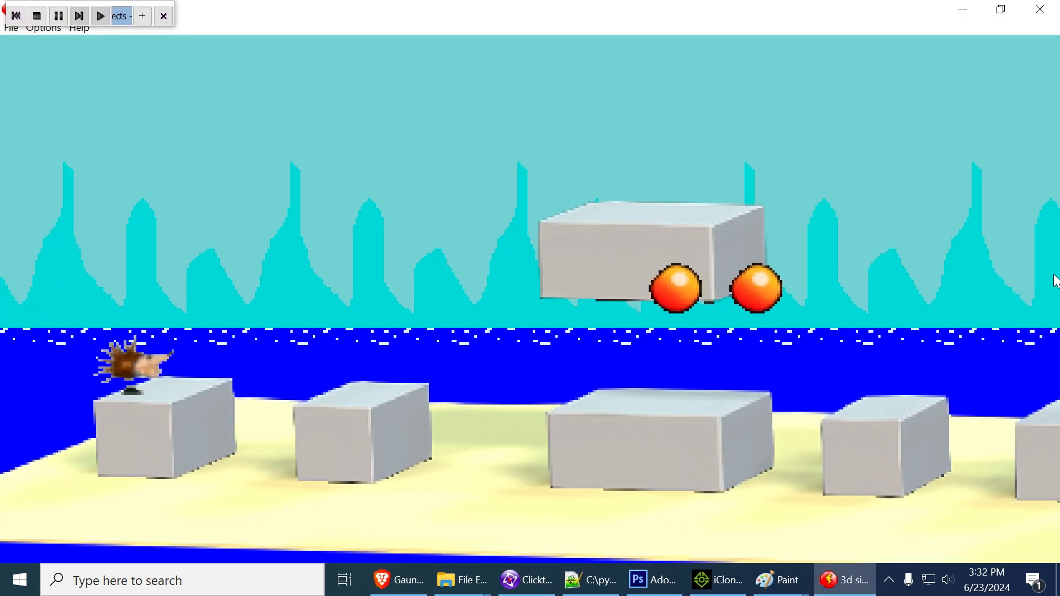
Playtest the hedgehog running and jumping across the low grey blocks, past the floating block and onto the first tall block
{"action": "key", "text": "Right"}
{"action": "key", "text": "shift"}
{"action": "key", "text": "Right"}
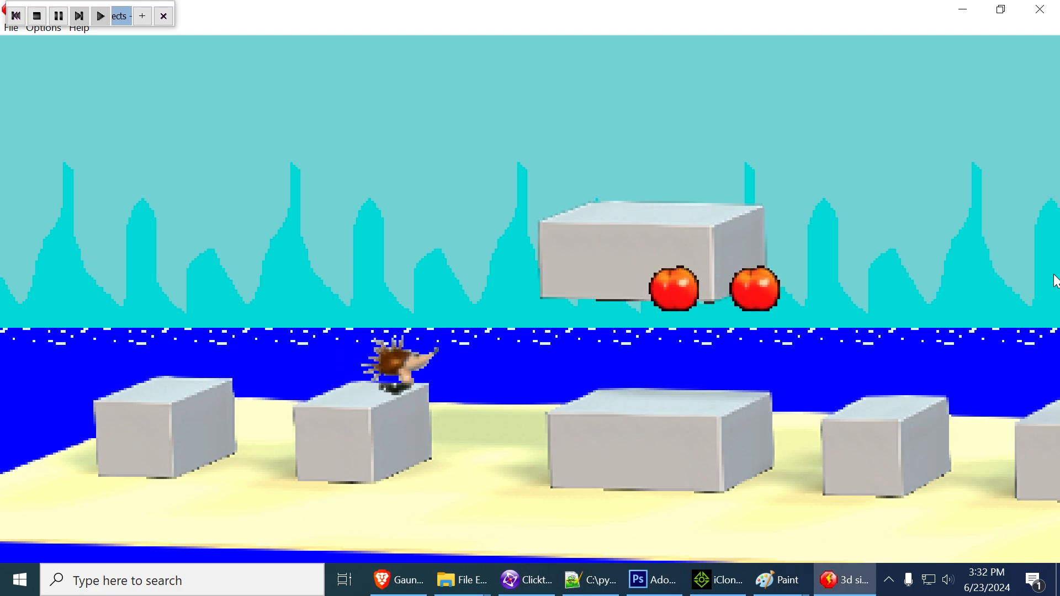
{"action": "key", "text": "Left"}
{"action": "key", "text": "Right"}
{"action": "key", "text": "shift"}
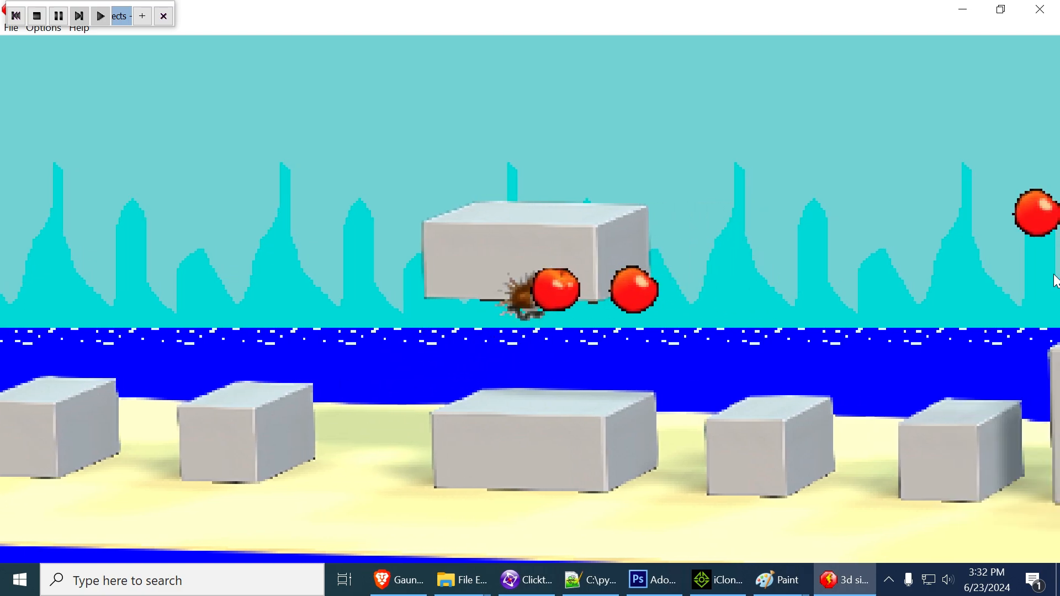
{"action": "key", "text": "shift"}
{"action": "key", "text": "Right"}
{"action": "key", "text": "Right"}
{"action": "key", "text": "shift"}
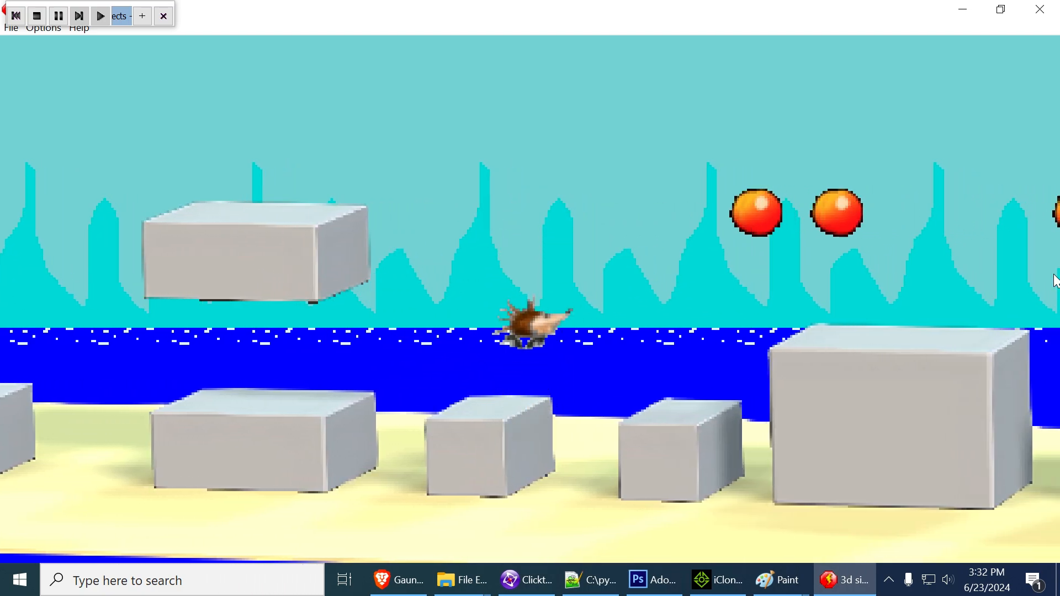
{"action": "key", "text": "Left"}
Playtest collecting the fruit above the first tall block, then jumping over the second tall block to the raised arch-like block
{"action": "key", "text": "Right"}
{"action": "key", "text": "shift"}
{"action": "key", "text": "shift"}
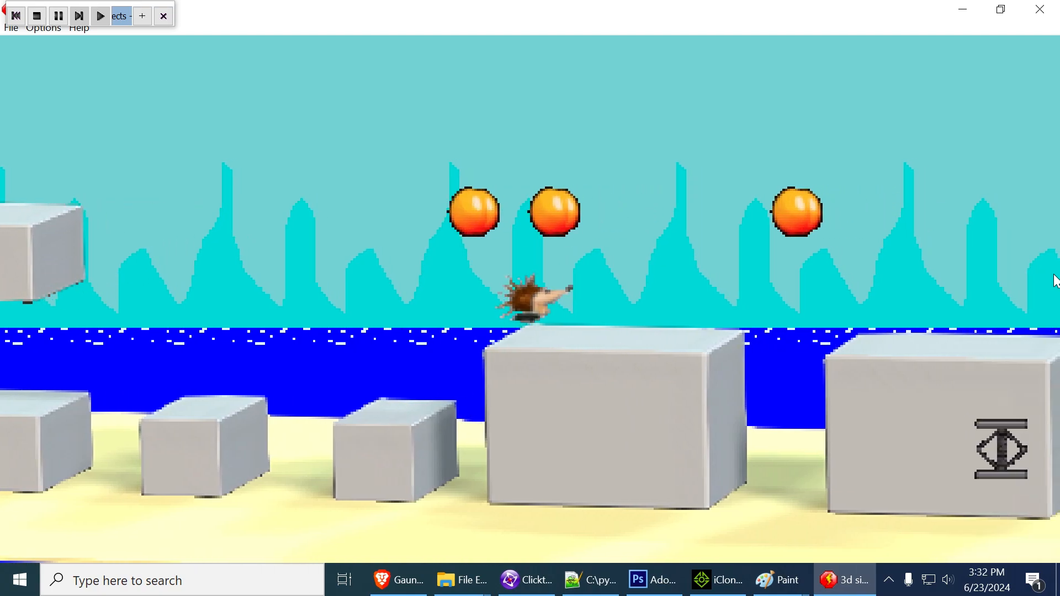
{"action": "key", "text": "Left"}
{"action": "key", "text": "shift"}
{"action": "key", "text": "Right"}
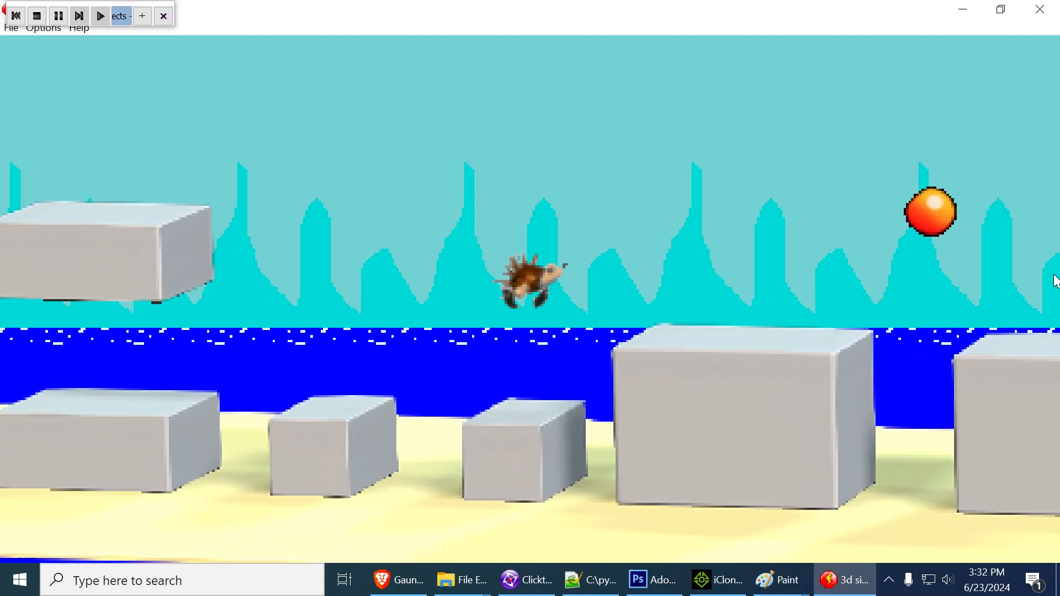
{"action": "key", "text": "shift"}
{"action": "key", "text": "Right"}
{"action": "key", "text": "shift"}
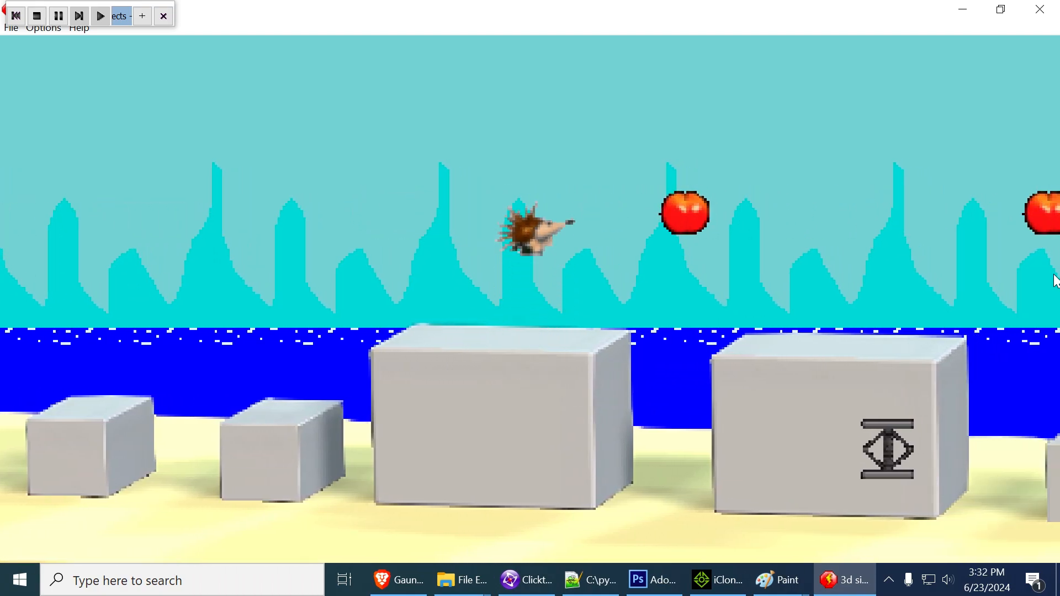
{"action": "key", "text": "Left"}
{"action": "key", "text": "Right"}
{"action": "key", "text": "shift"}
{"action": "key", "text": "shift"}
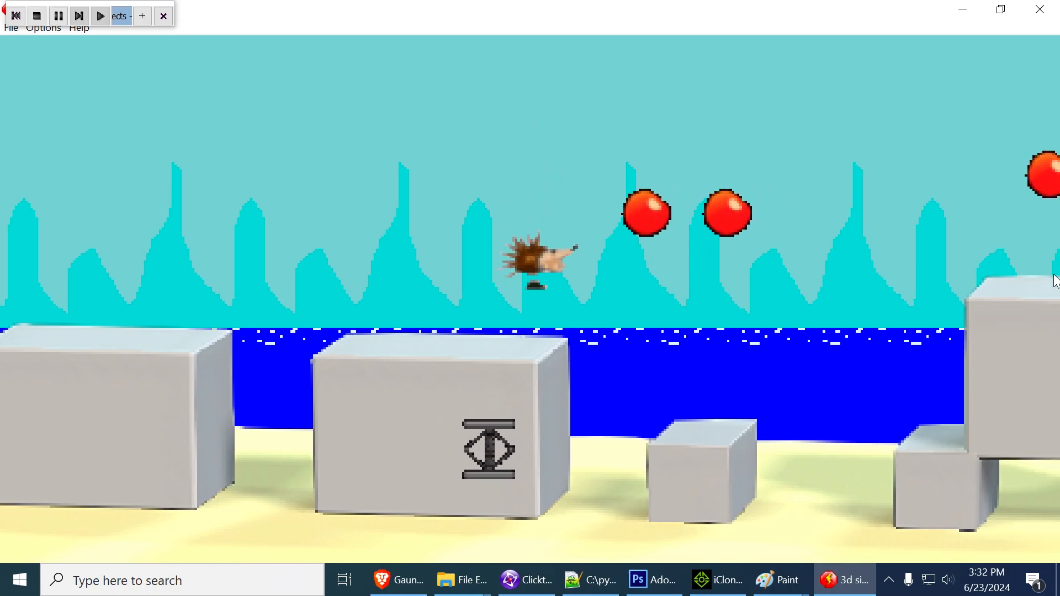
{"action": "key", "text": "Right"}
Test the jumps around the raised block and its neighbouring spring, and close the test run
{"action": "key", "text": "shift"}
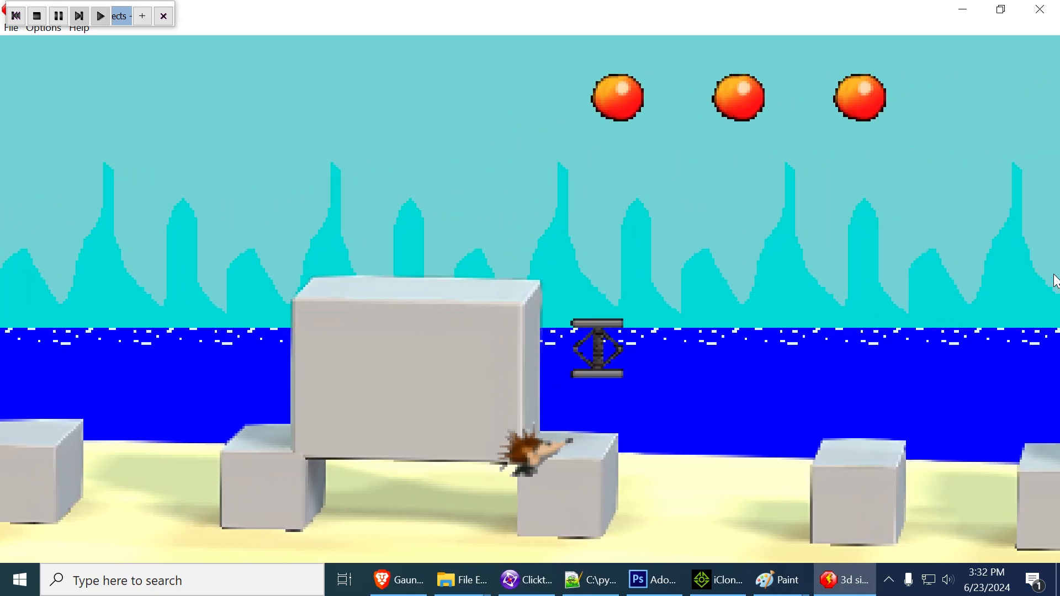
{"action": "key", "text": "shift"}
{"action": "key", "text": "Right"}
{"action": "key", "text": "shift"}
{"action": "key", "text": "shift"}
{"action": "key", "text": "Left"}
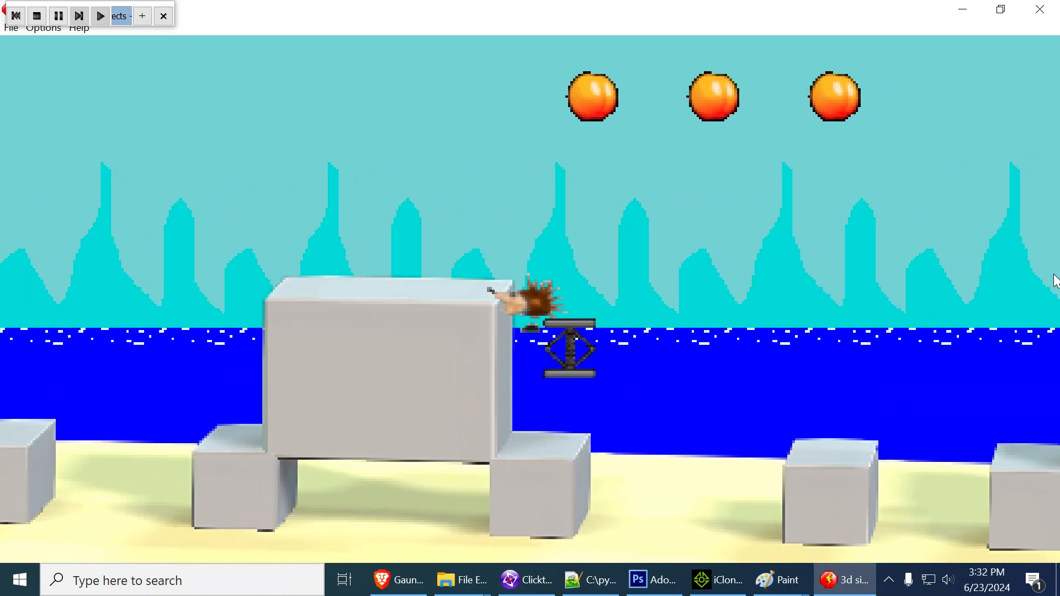
{"action": "key", "text": "shift"}
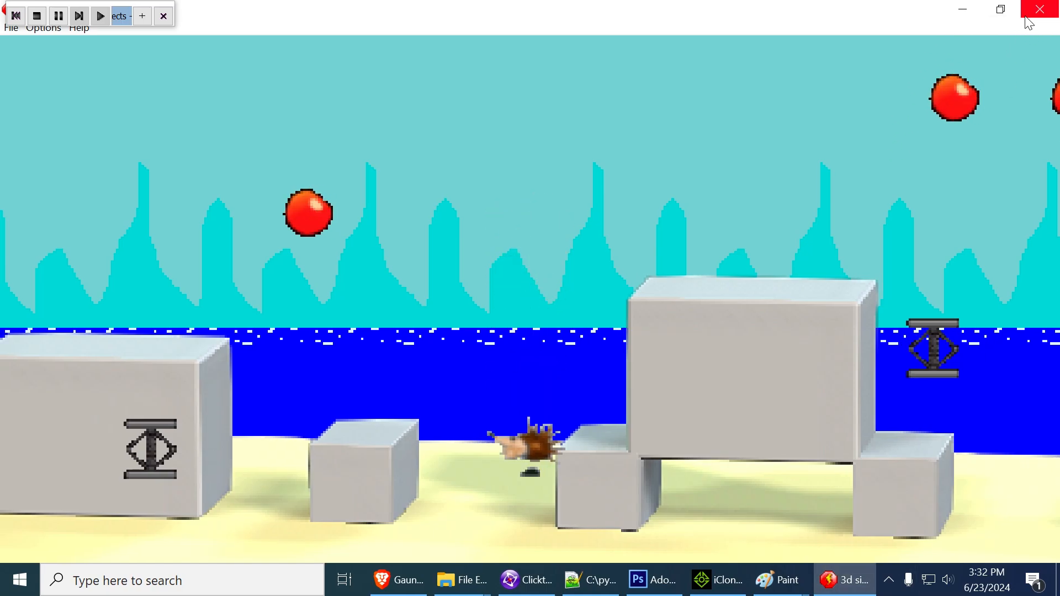
{"action": "left_click", "coordinate": [1040, 9]}
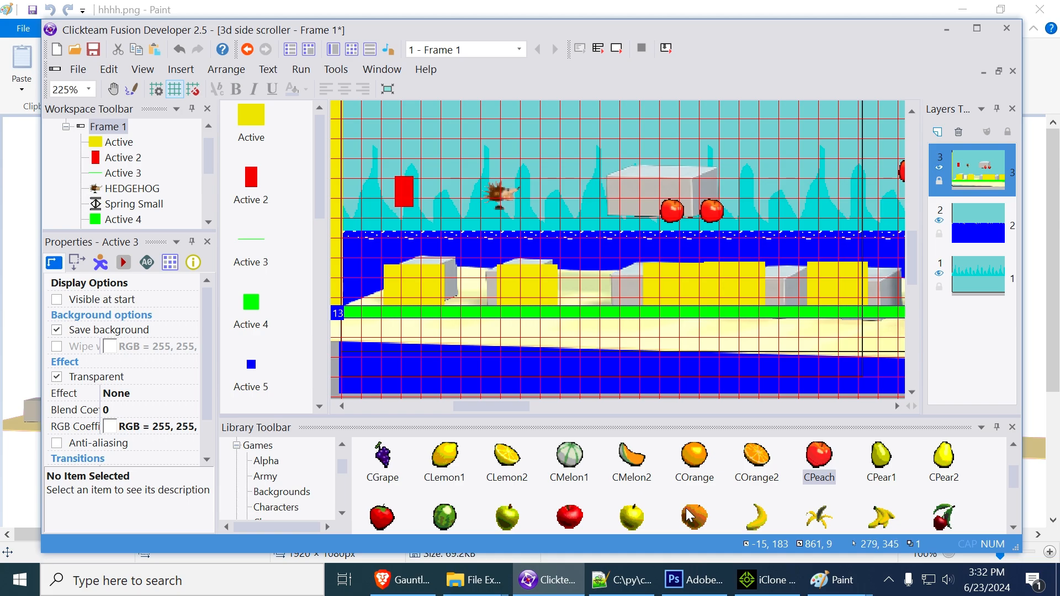
Switch to Photoshop and open map.bmp from the Pictures folder
{"action": "left_click", "coordinate": [702, 580]}
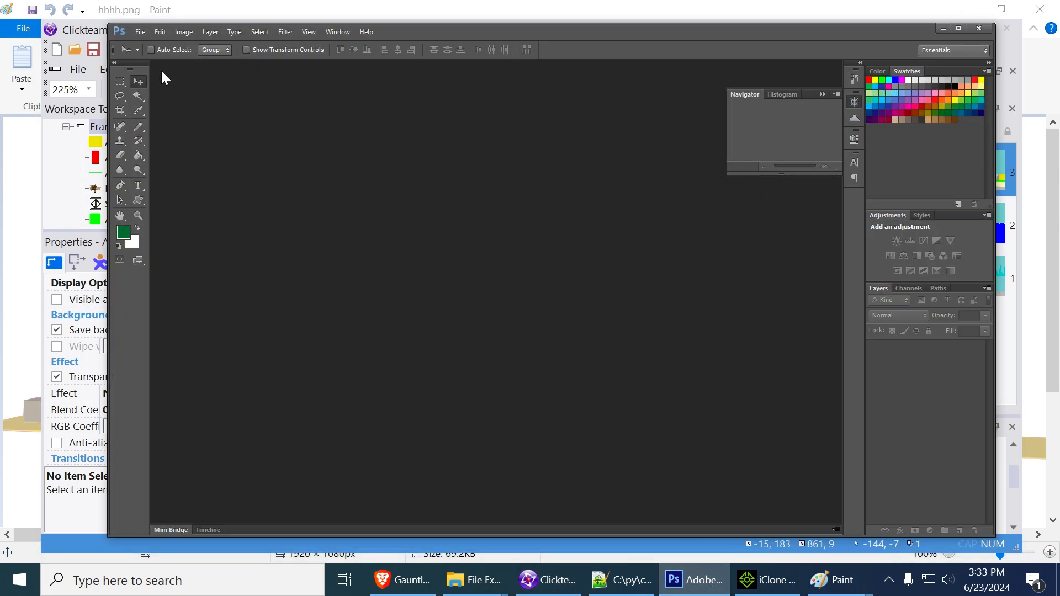
{"action": "double_click", "coordinate": [230, 116]}
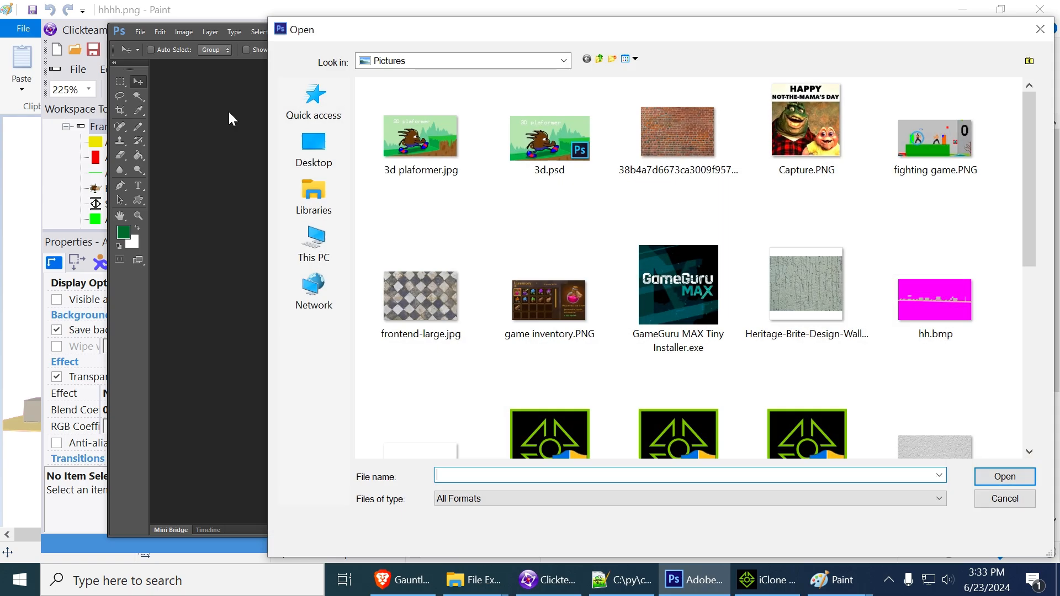
{"action": "scroll", "coordinate": [651, 278], "scroll_direction": "down", "scroll_amount": 10}
{"action": "double_click", "coordinate": [431, 252]}
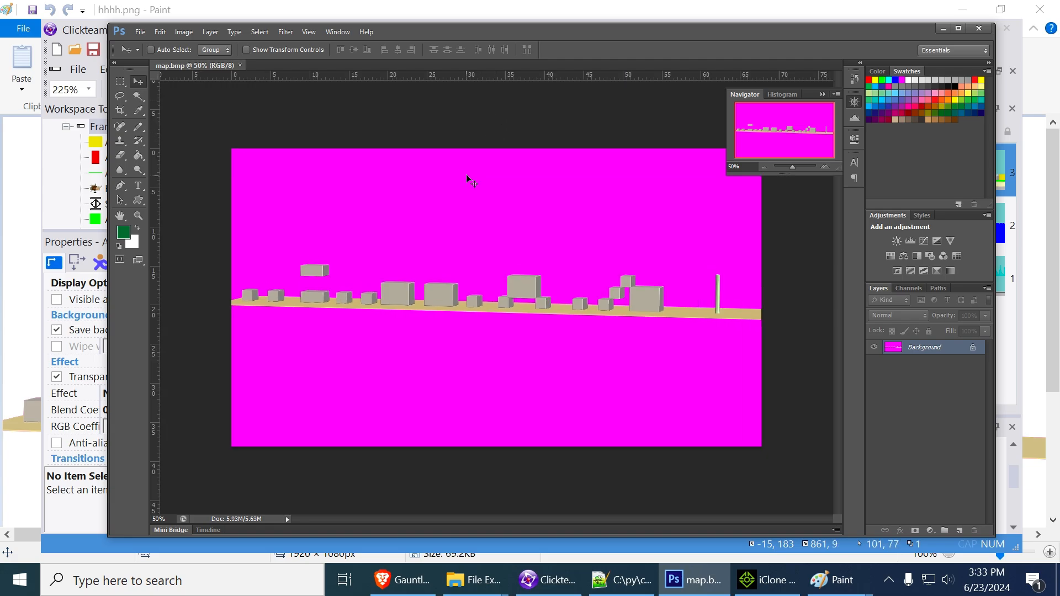
Place a horizontal guide across the blocks in map.bmp and convert the Background into a regular layer named Layer 0
{"action": "left_click_drag", "start_coordinate": [499, 75], "coordinate": [504, 289]}
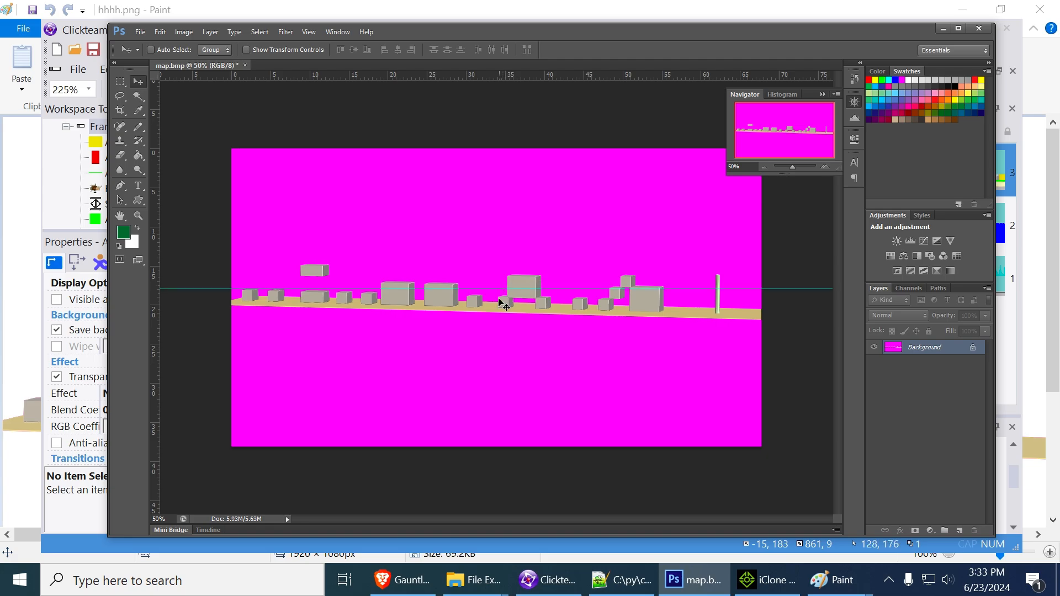
{"action": "double_click", "coordinate": [952, 353]}
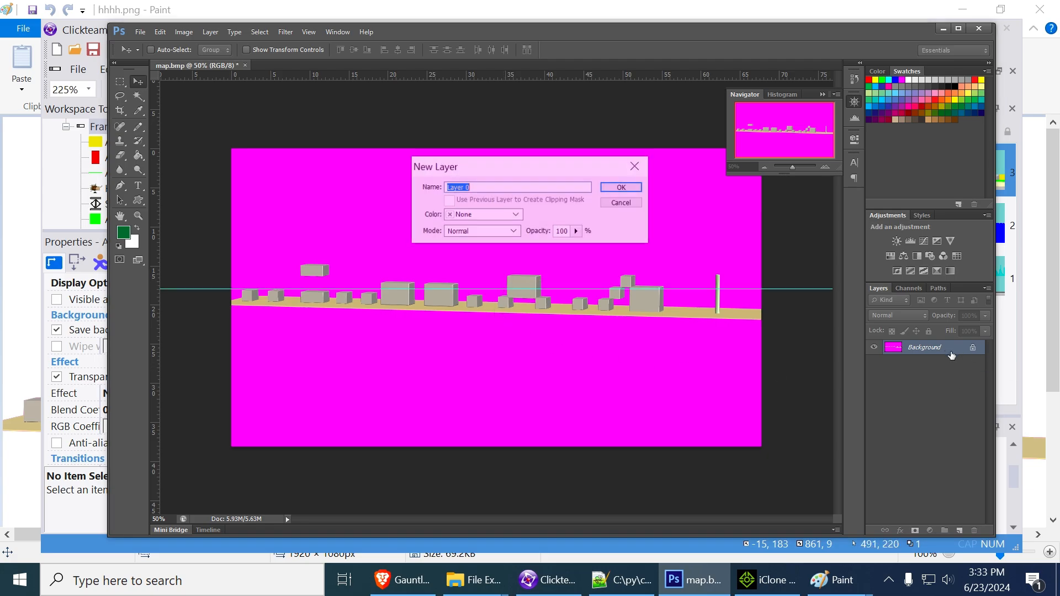
{"action": "left_click", "coordinate": [622, 188]}
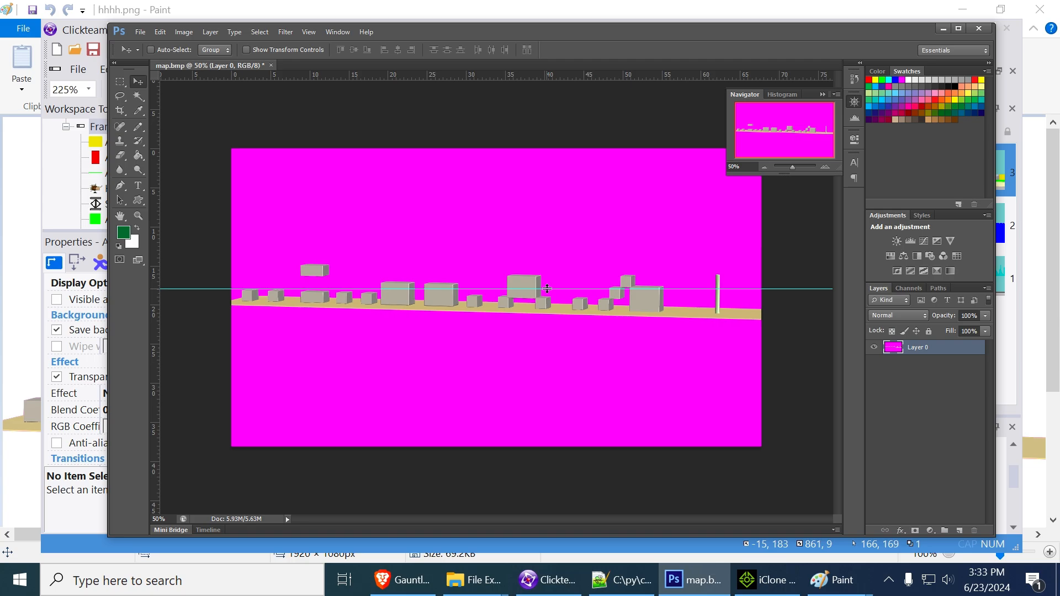
Try to level the ground against the guide by rotating Layer 0 by -2.41° and shifting it to X 955.09 px, Y 533.45 px
{"action": "key", "text": "ctrl+t"}
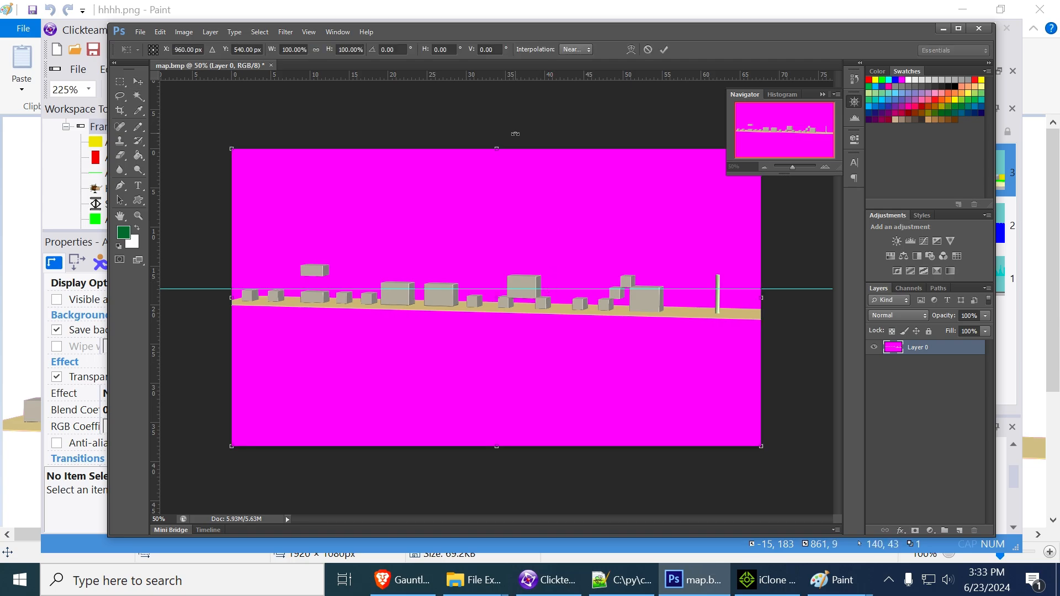
{"action": "left_click_drag", "start_coordinate": [515, 134], "coordinate": [506, 128]}
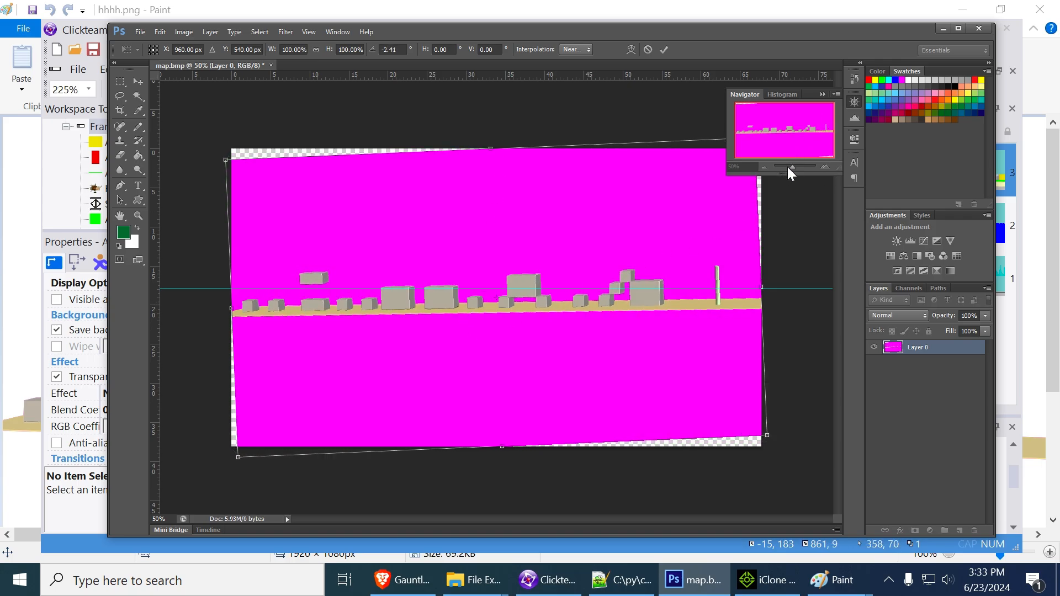
{"action": "left_click_drag", "start_coordinate": [791, 166], "coordinate": [797, 164]}
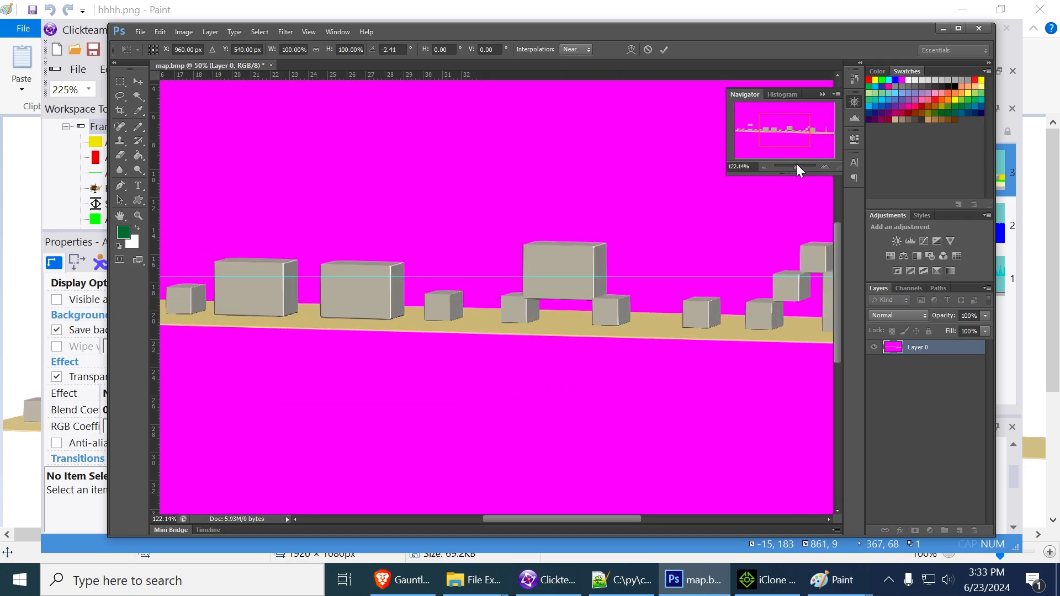
{"action": "mouse_move", "coordinate": [478, 232]}
{"action": "left_mouse_down"}
{"action": "mouse_move", "coordinate": [475, 207]}
{"action": "mouse_move", "coordinate": [477, 230]}
{"action": "left_mouse_up"}
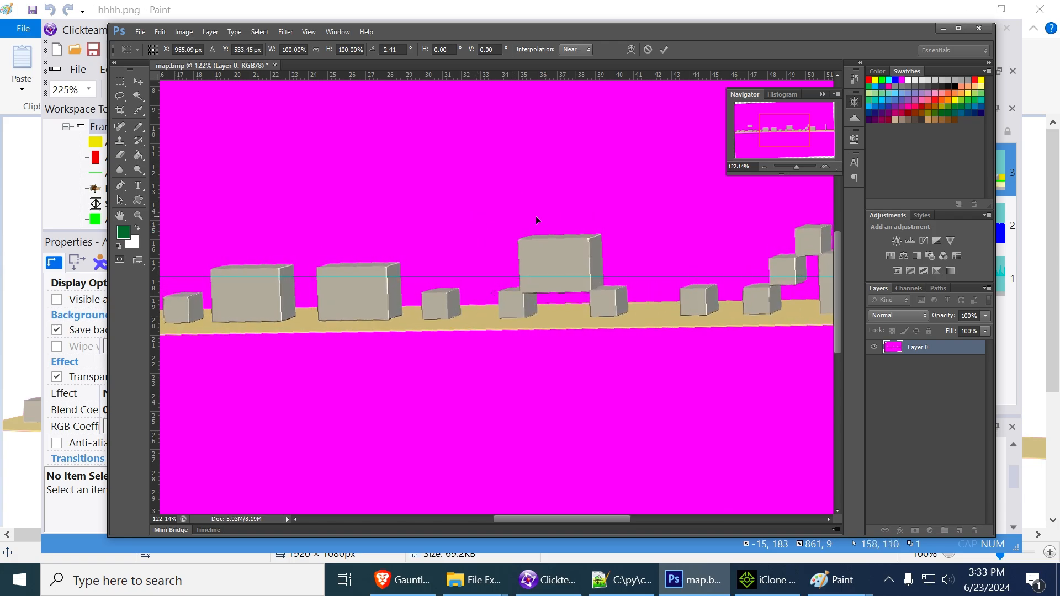
{"action": "key", "text": "Return"}
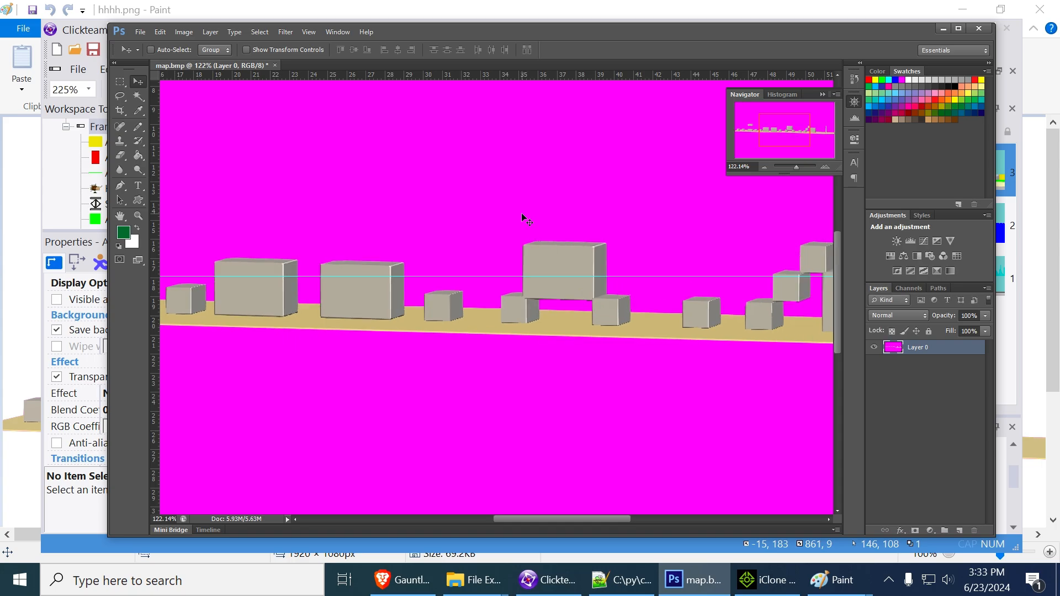
Select a rectangular area around the blocks and most of the ground strip, and close map.bmp without saving
{"action": "key", "text": "z"}
{"action": "left_click", "coordinate": [513, 227], "text": "alt"}
{"action": "left_click", "coordinate": [513, 229], "text": "alt"}
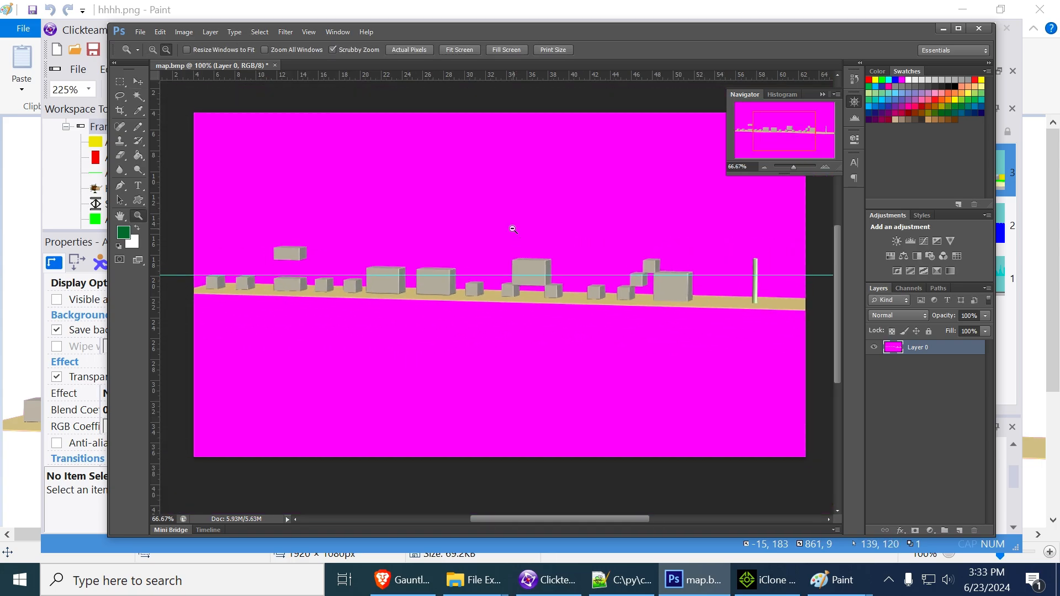
{"action": "left_click", "coordinate": [512, 229], "text": "alt"}
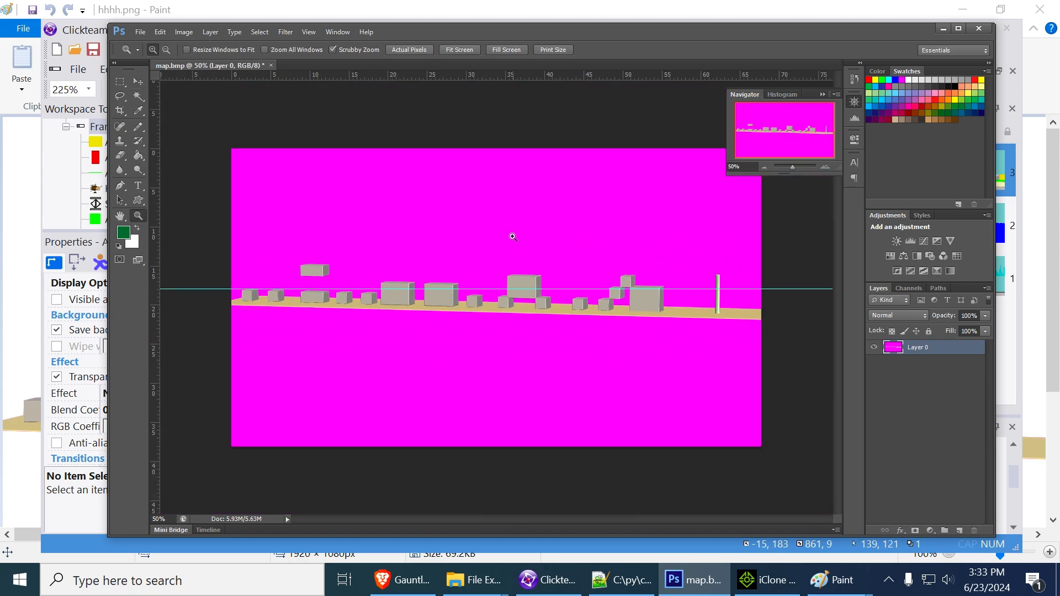
{"action": "left_click", "coordinate": [122, 81]}
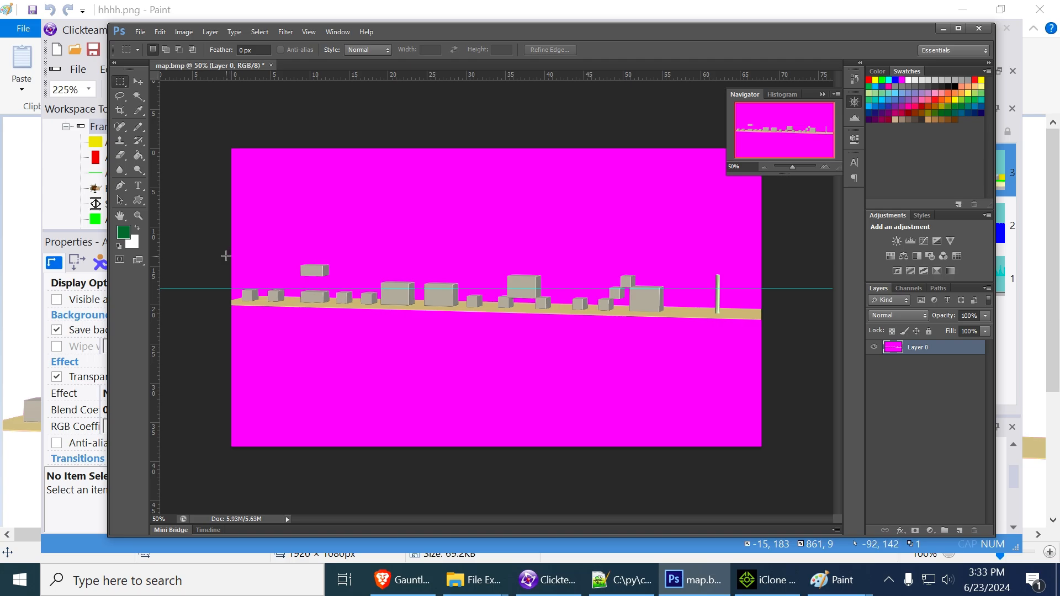
{"action": "left_click_drag", "start_coordinate": [227, 252], "coordinate": [734, 330]}
{"action": "left_click", "coordinate": [271, 65]}
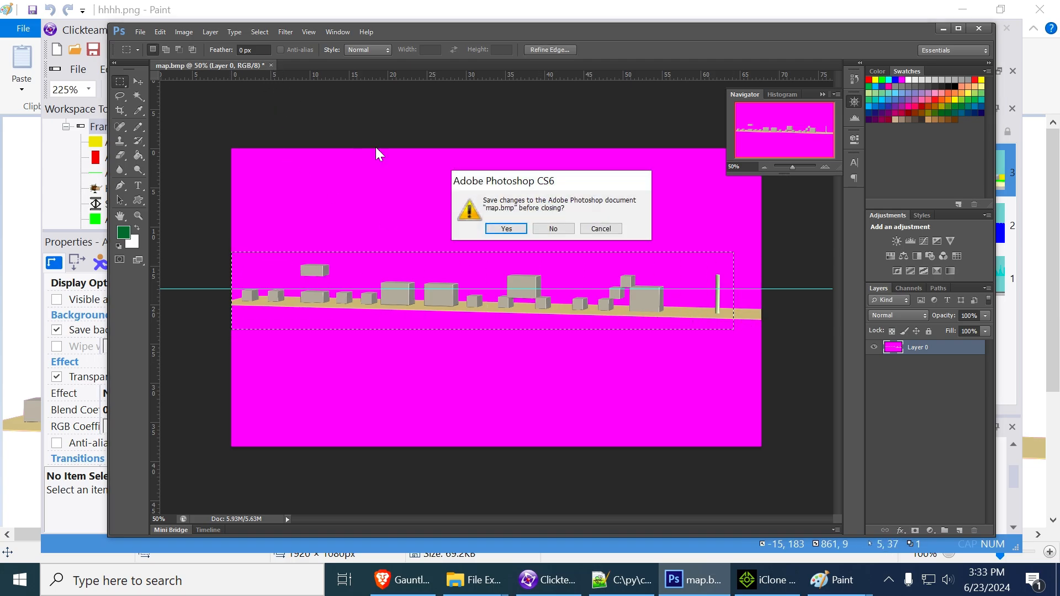
{"action": "left_click", "coordinate": [552, 227]}
Open side.png from the Pictures folder
{"action": "double_click", "coordinate": [481, 192]}
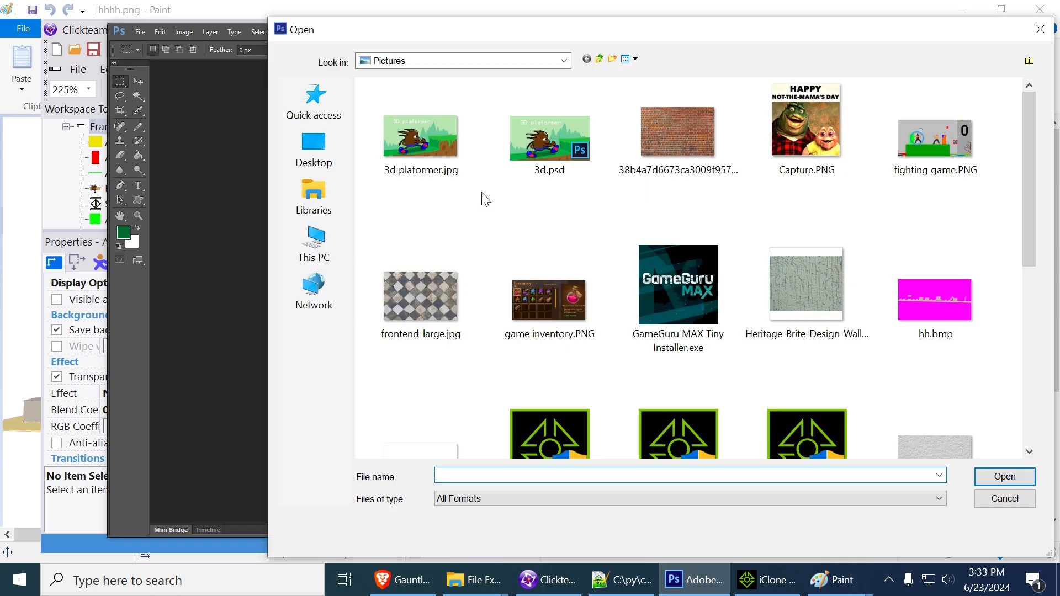
{"action": "scroll", "coordinate": [669, 332], "scroll_direction": "down", "scroll_amount": 5}
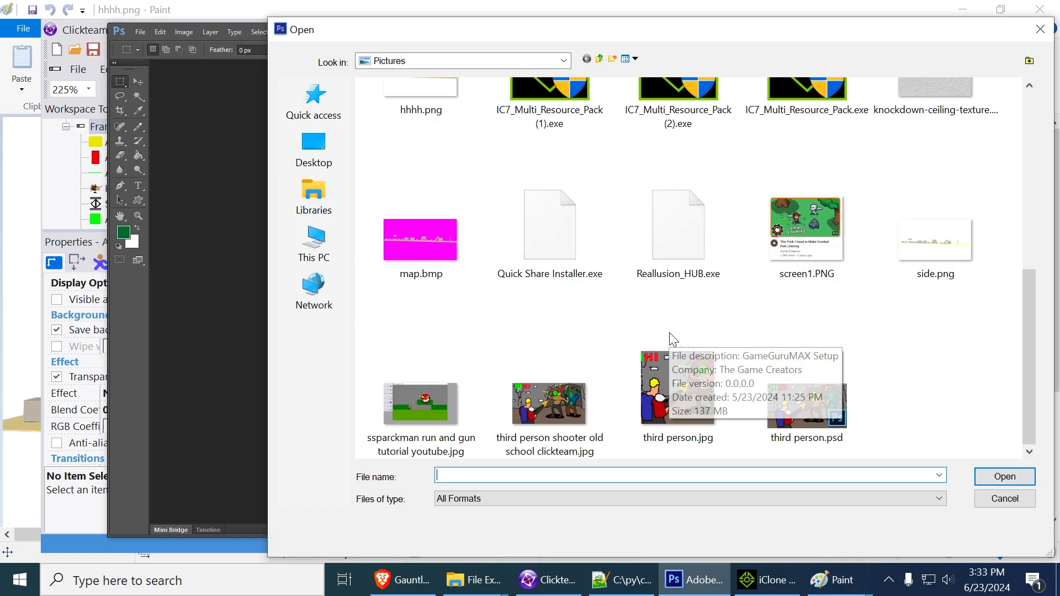
{"action": "double_click", "coordinate": [930, 232]}
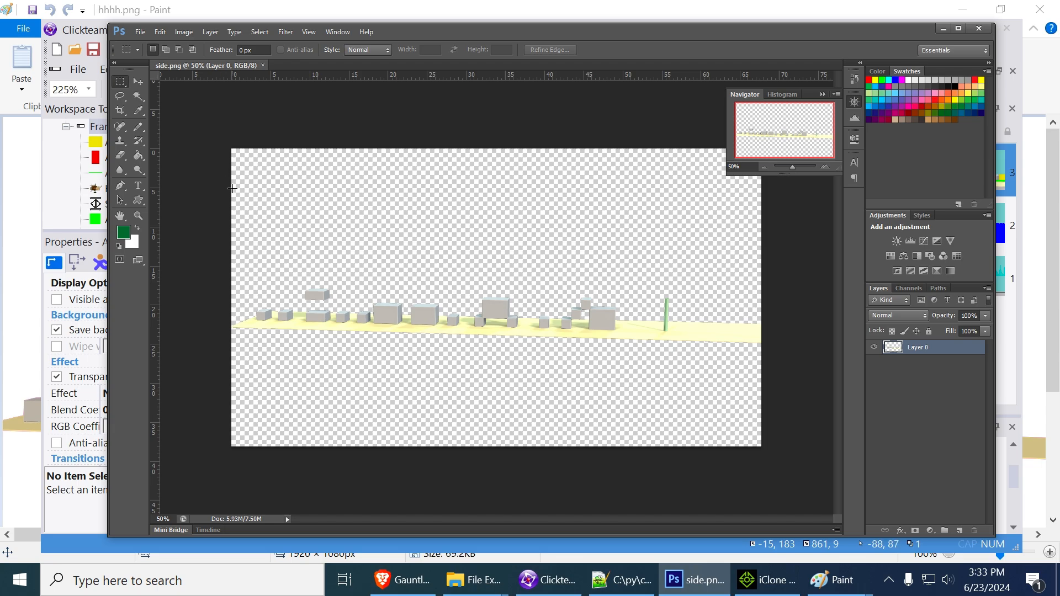
Load Layer 0's opaque pixels as a selection, crop the image to it and deselect
{"action": "left_click", "coordinate": [898, 351], "text": "ctrl"}
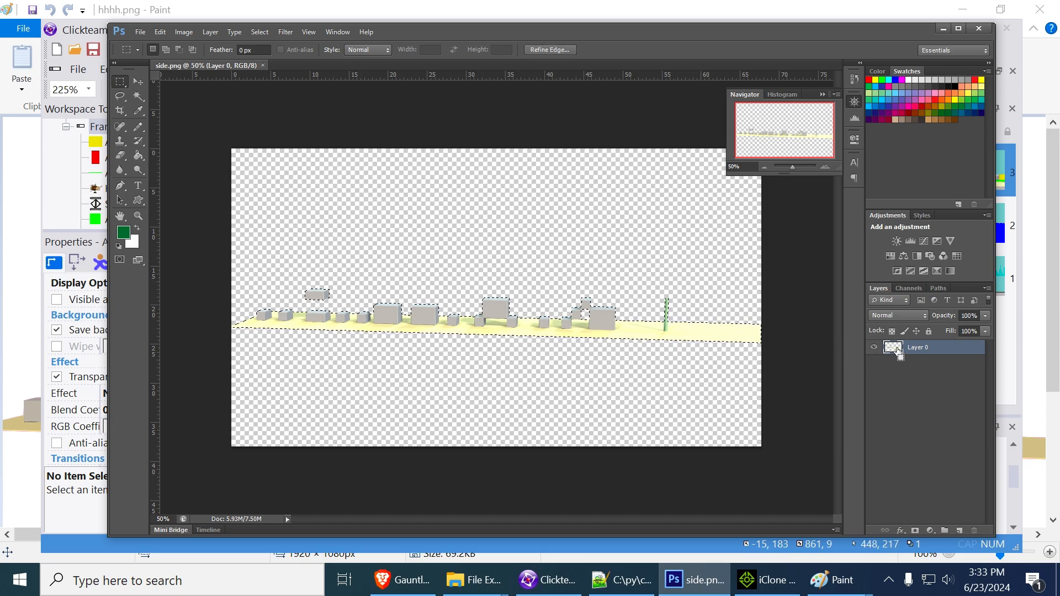
{"action": "left_click", "coordinate": [190, 32]}
{"action": "left_click", "coordinate": [238, 198]}
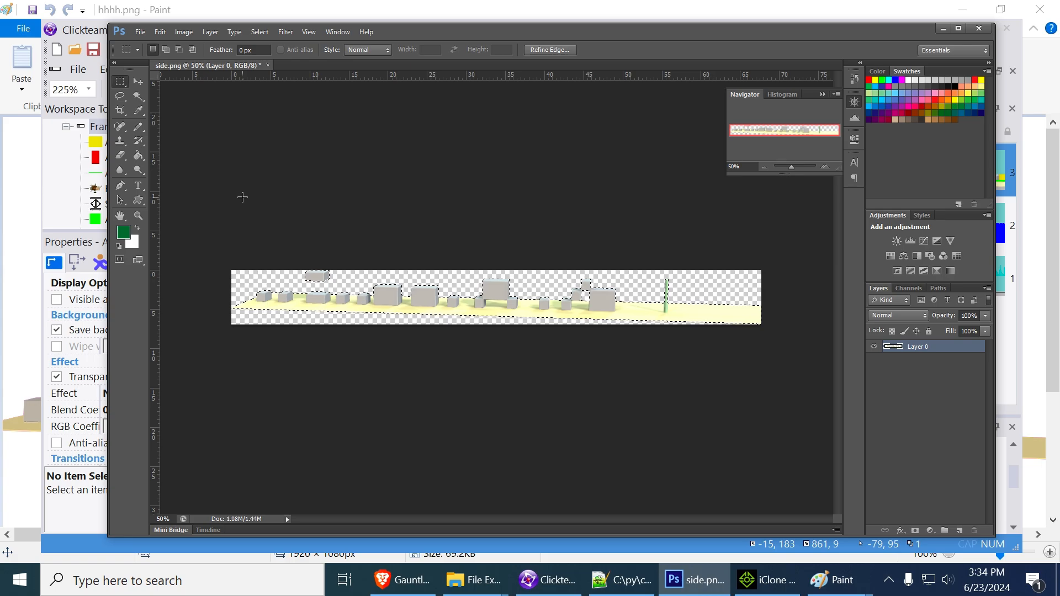
{"action": "key", "text": "ctrl+d"}
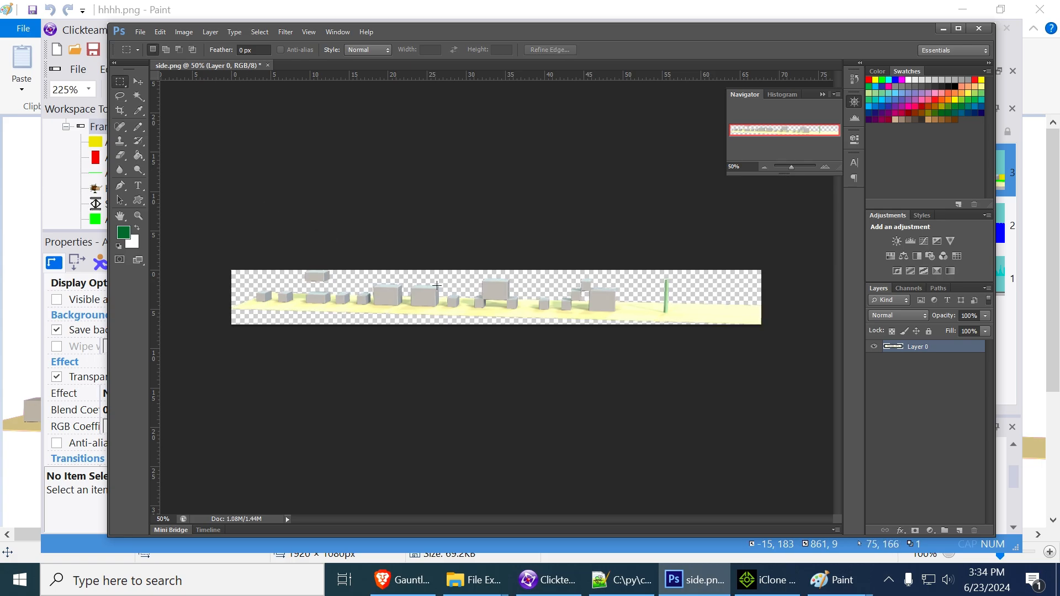
Add a horizontal guide across the row of blocks as a level reference for the ground
{"action": "left_click_drag", "start_coordinate": [493, 73], "coordinate": [505, 293]}
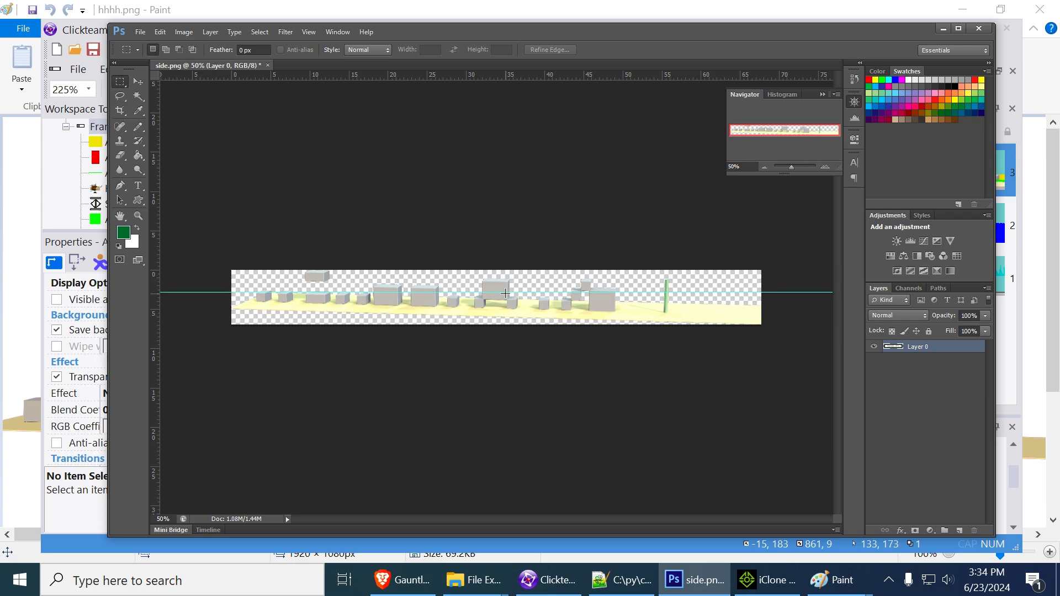
{"action": "key", "text": "z"}
{"action": "left_click", "coordinate": [502, 304]}
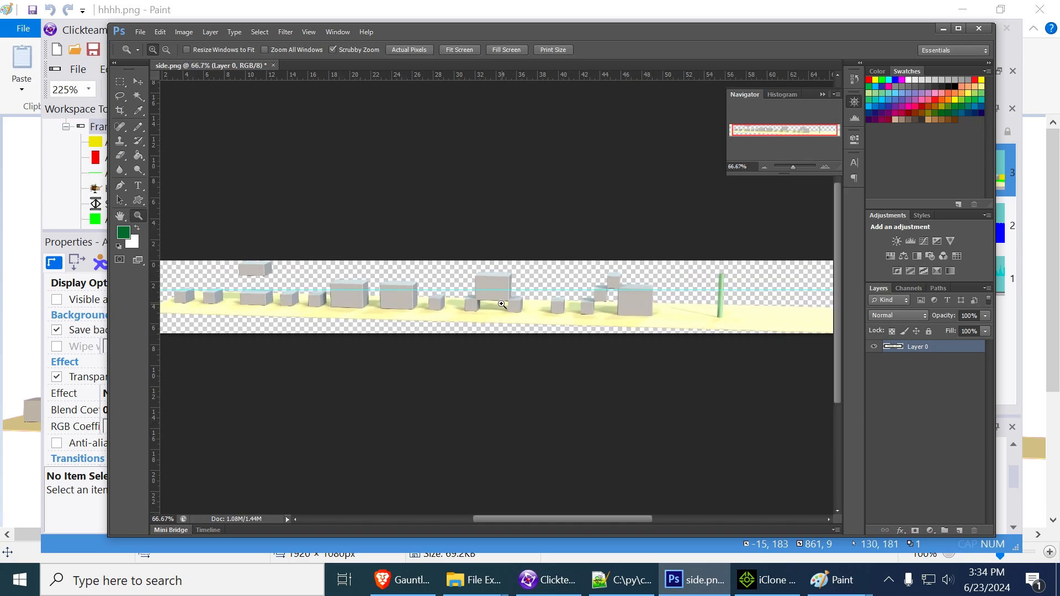
Level Layer 0 against the guide by rotating it -0.50° and moving it to X 940.50 px, Y 113.00 px
{"action": "key", "text": "ctrl+t"}
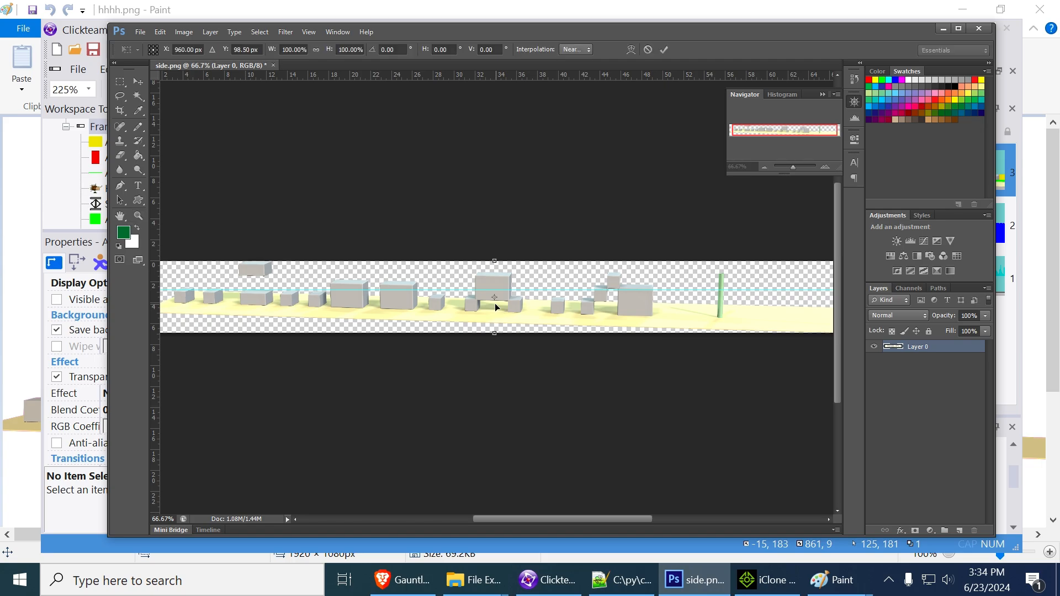
{"action": "left_click_drag", "start_coordinate": [514, 242], "coordinate": [513, 242]}
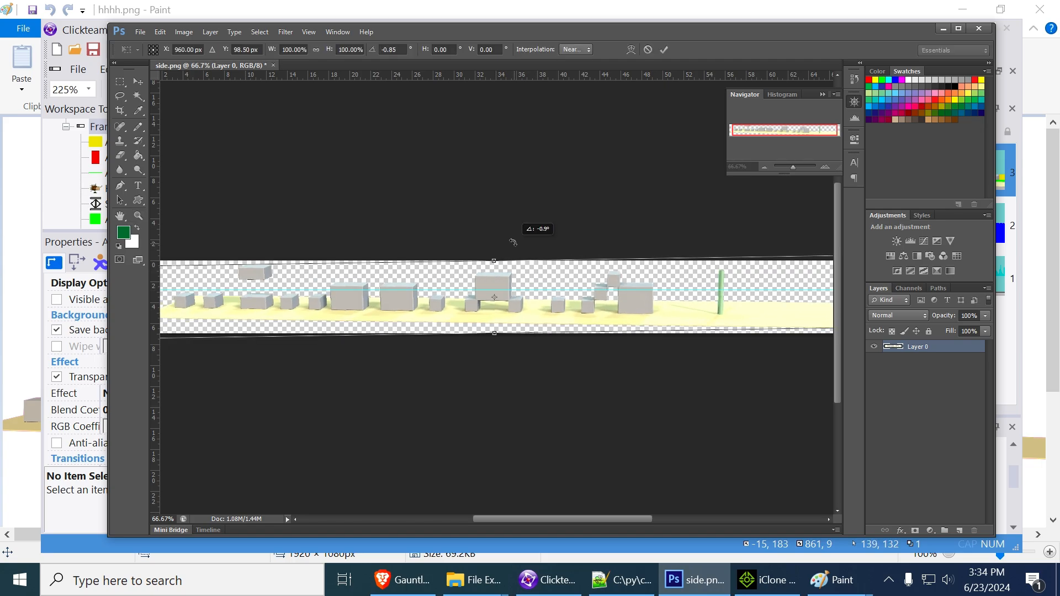
{"action": "mouse_move", "coordinate": [513, 313]}
{"action": "left_mouse_down"}
{"action": "mouse_move", "coordinate": [510, 299]}
{"action": "mouse_move", "coordinate": [503, 307]}
{"action": "left_mouse_up"}
{"action": "left_click_drag", "start_coordinate": [505, 233], "coordinate": [509, 283]}
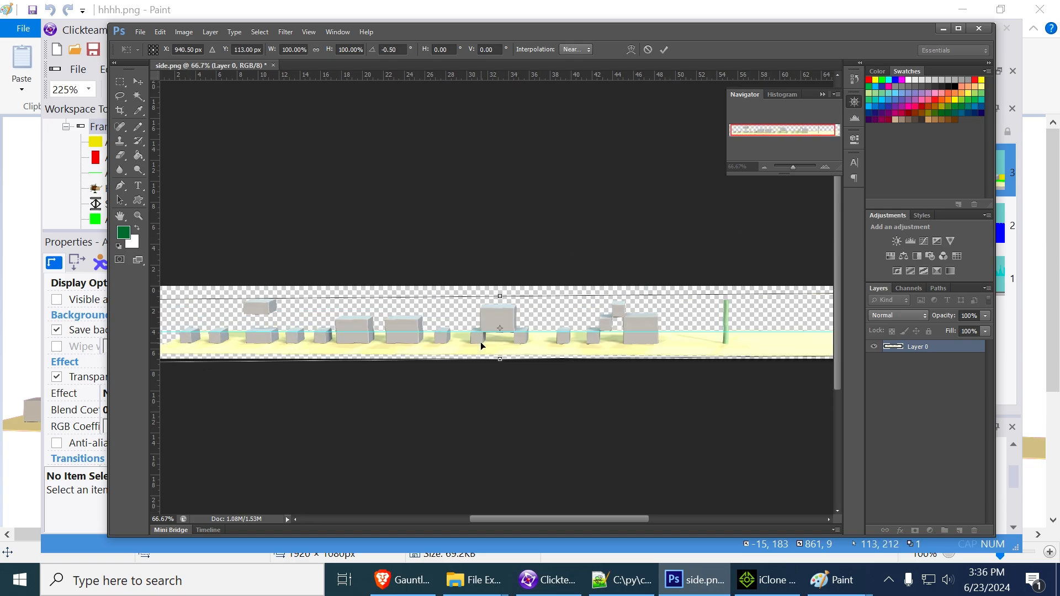
{"action": "key", "text": "Return"}
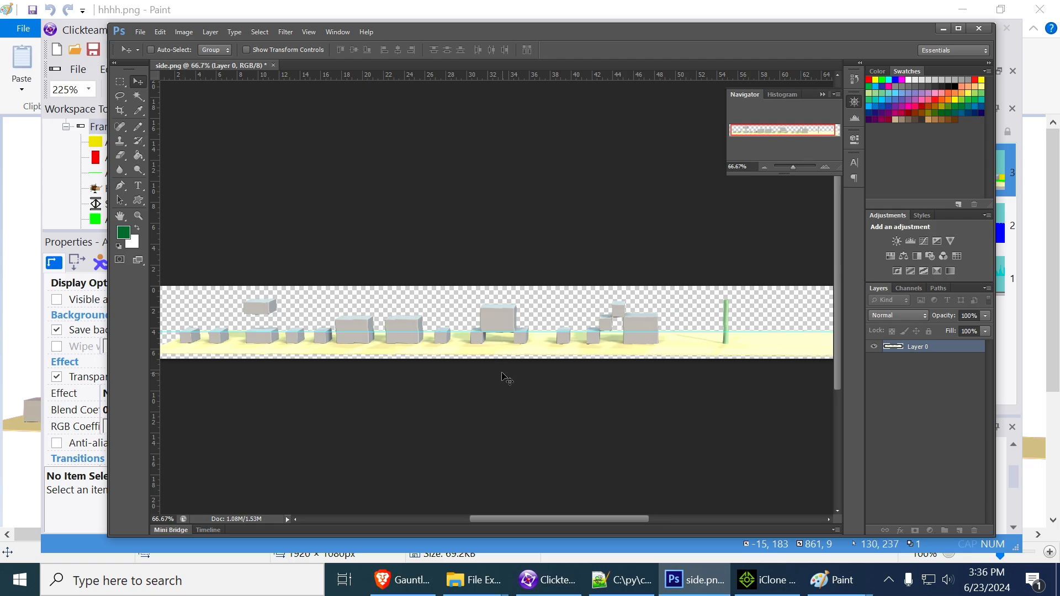
Save the levelled image as a PNG copy named scrollerbg in the Pictures folder
{"action": "left_click", "coordinate": [158, 34]}
{"action": "left_click", "coordinate": [473, 184]}
{"action": "key", "text": "ctrl+shift+s"}
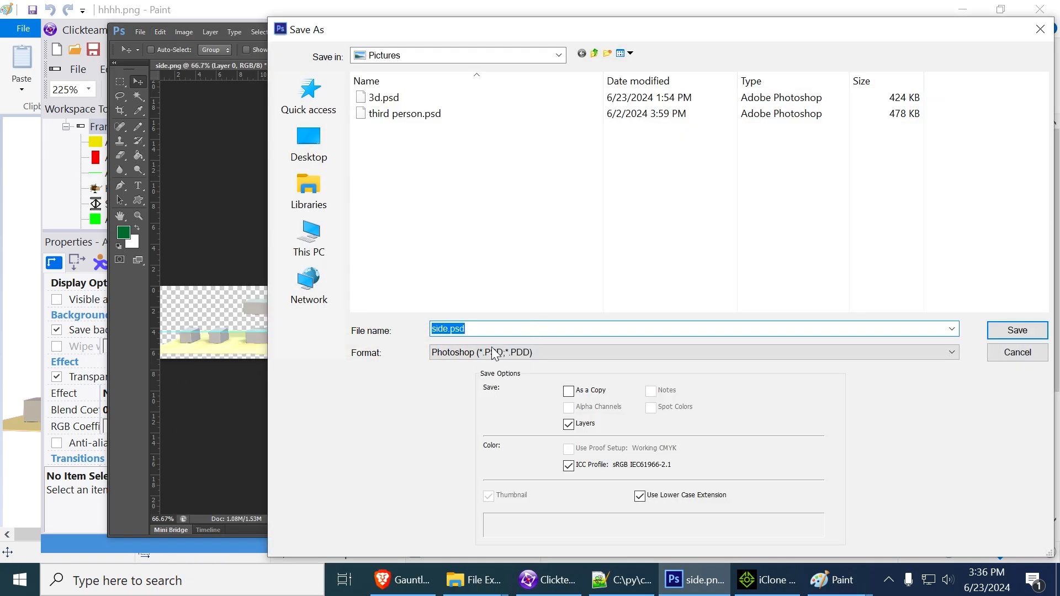
{"action": "left_click", "coordinate": [503, 353]}
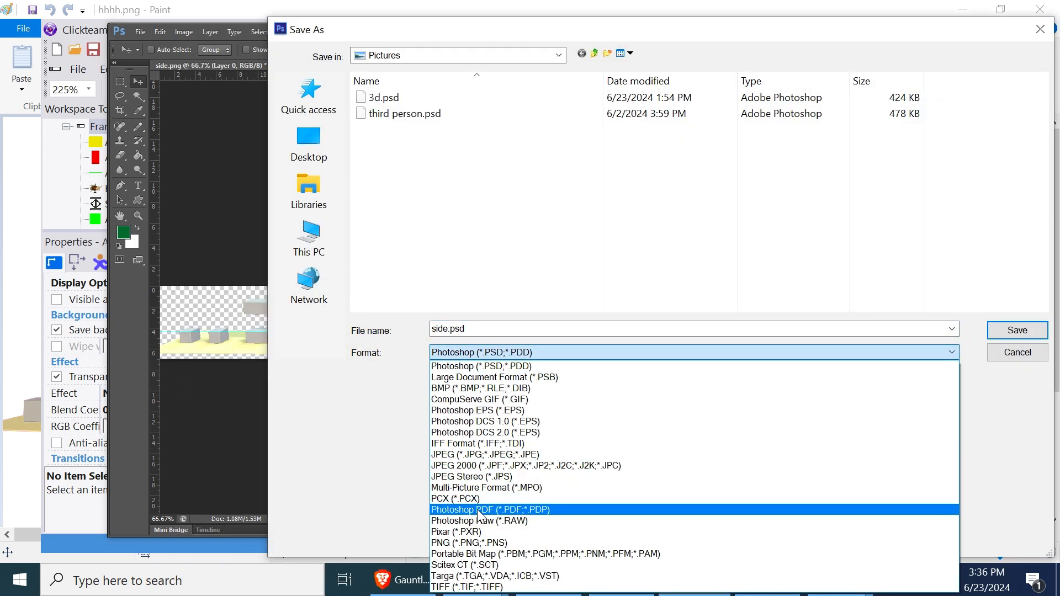
{"action": "left_click", "coordinate": [478, 543]}
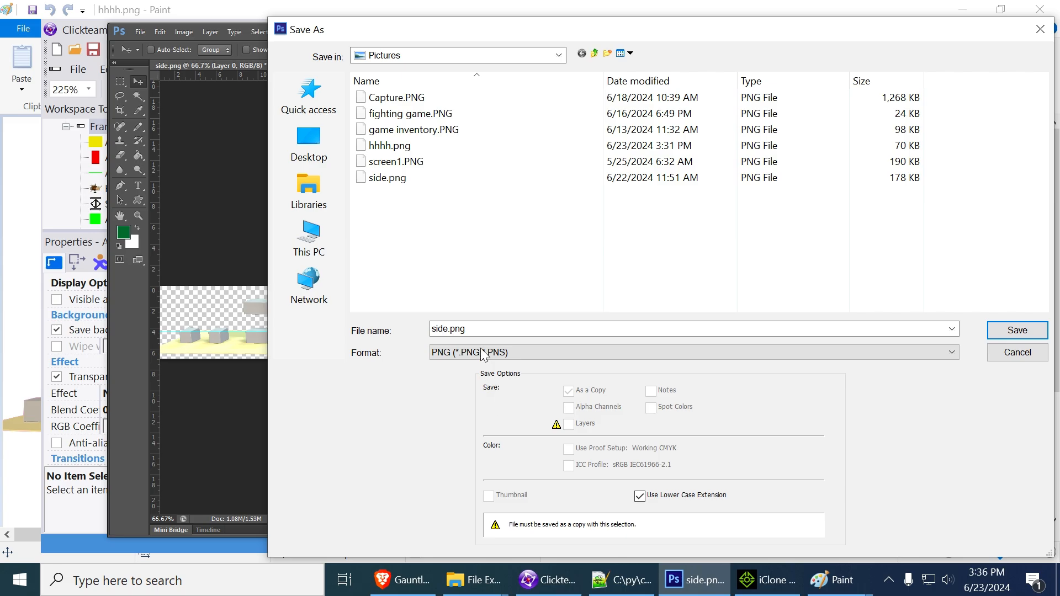
{"action": "left_click", "coordinate": [476, 328]}
{"action": "type", "text": "scrolle"}
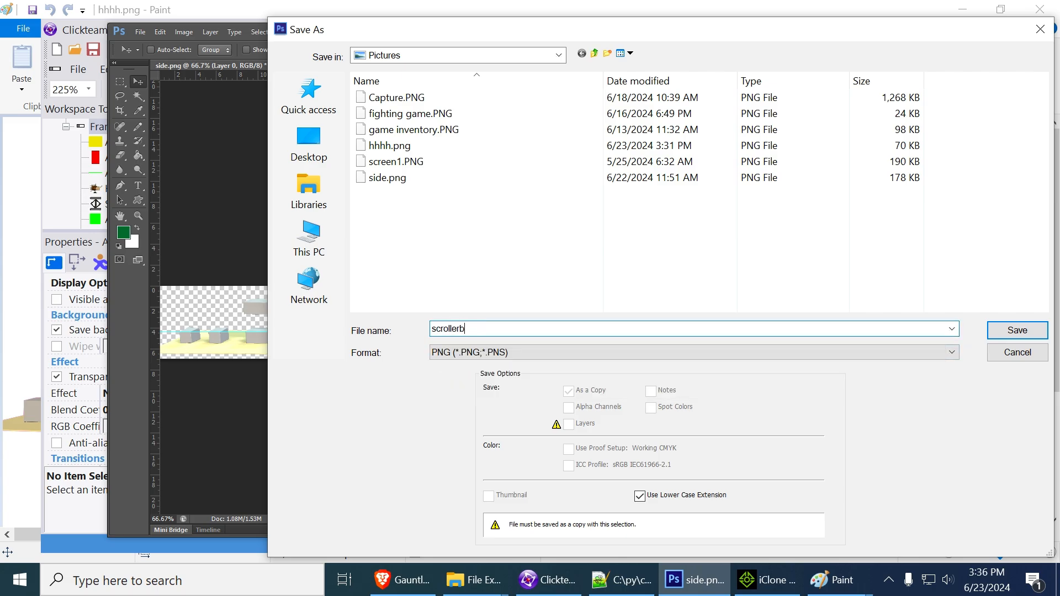
{"action": "type", "text": "rb"}
{"action": "key", "text": "Return"}
{"action": "key", "text": "Return"}
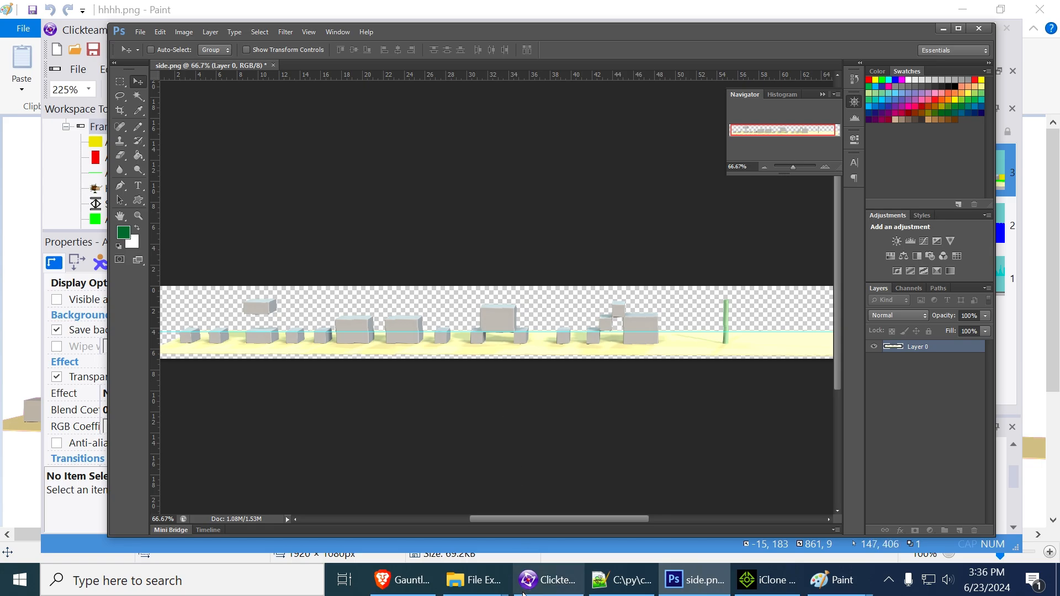
Switch to Clickteam Fusion and replace the Backdrop's image on layer 3 with scrollerbg.png, keeping the default import options
{"action": "left_click", "coordinate": [544, 584]}
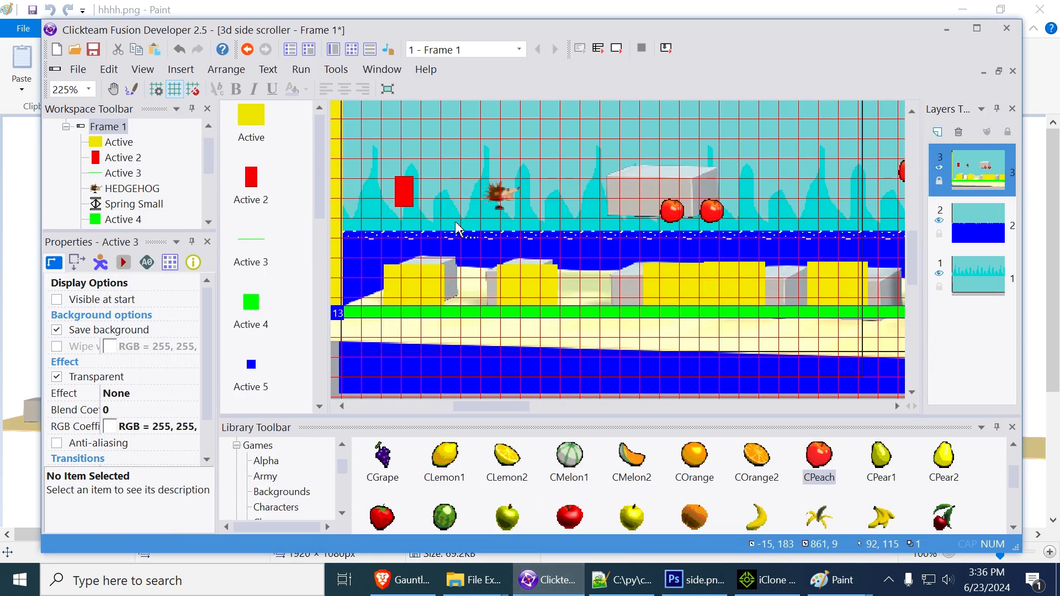
{"action": "double_click", "coordinate": [641, 177]}
{"action": "left_click", "coordinate": [358, 110]}
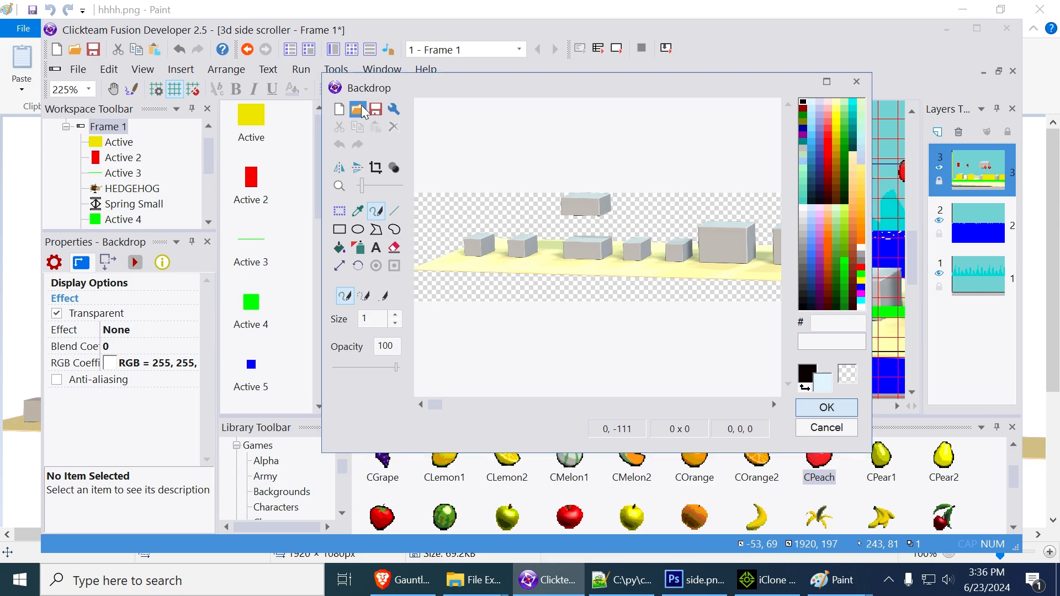
{"action": "scroll", "coordinate": [607, 307], "scroll_direction": "down", "scroll_amount": 5}
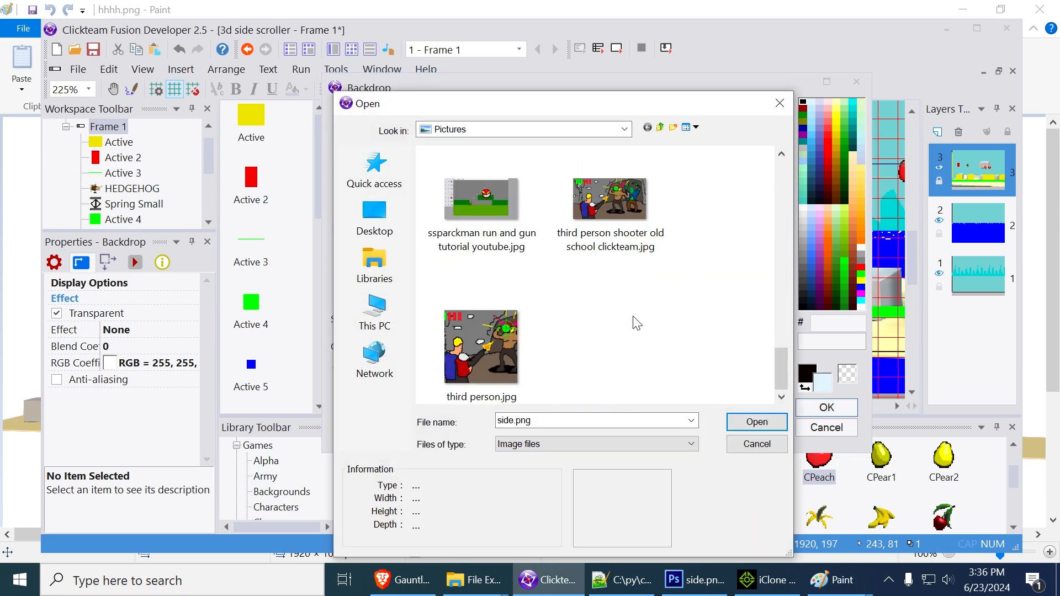
{"action": "scroll", "coordinate": [624, 328], "scroll_direction": "up", "scroll_amount": 3}
{"action": "double_click", "coordinate": [505, 380]}
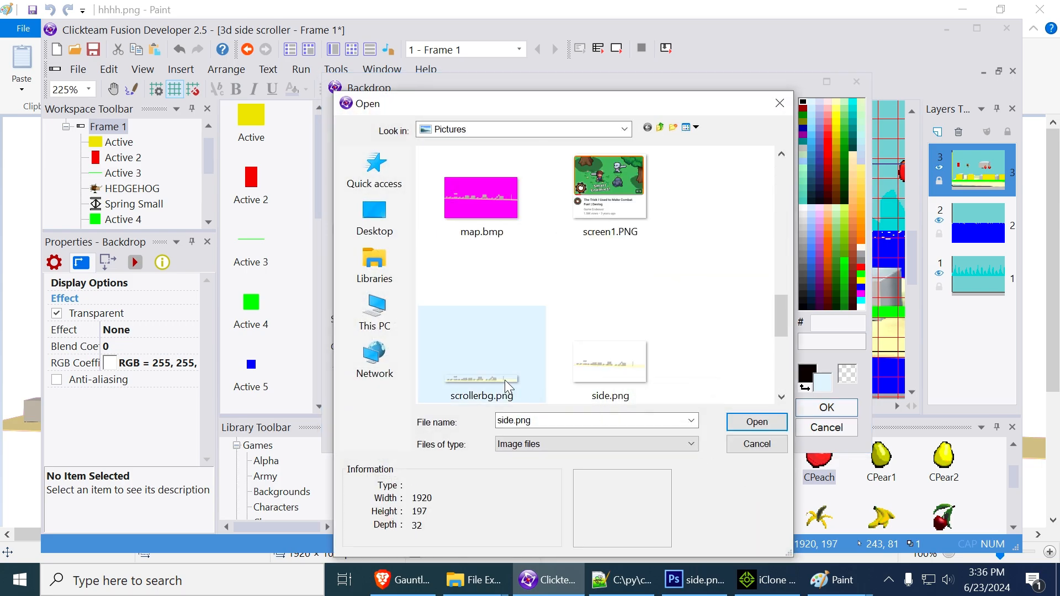
{"action": "left_click", "coordinate": [418, 459]}
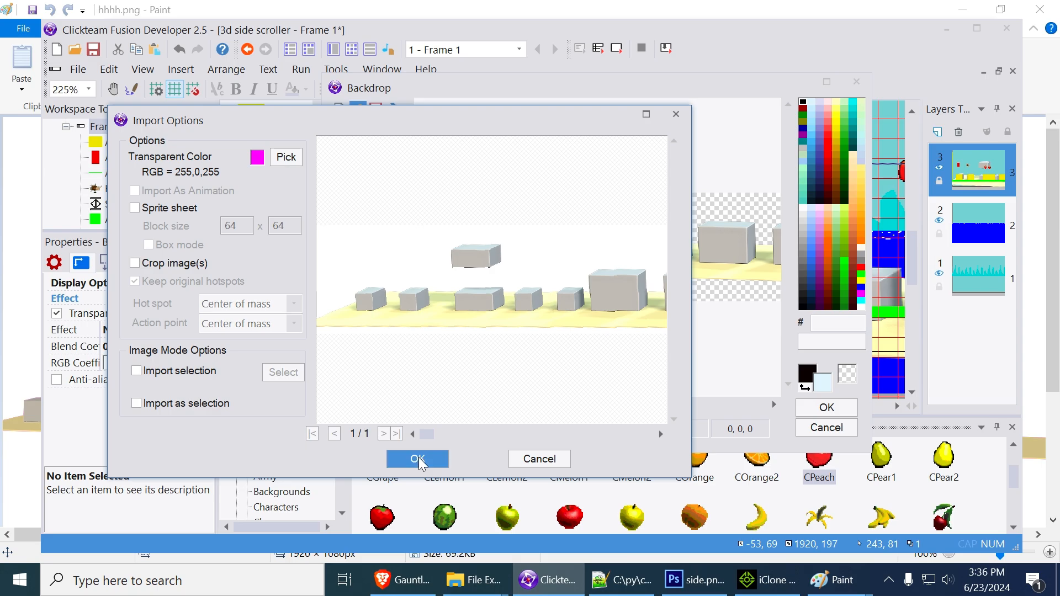
{"action": "left_click", "coordinate": [822, 409]}
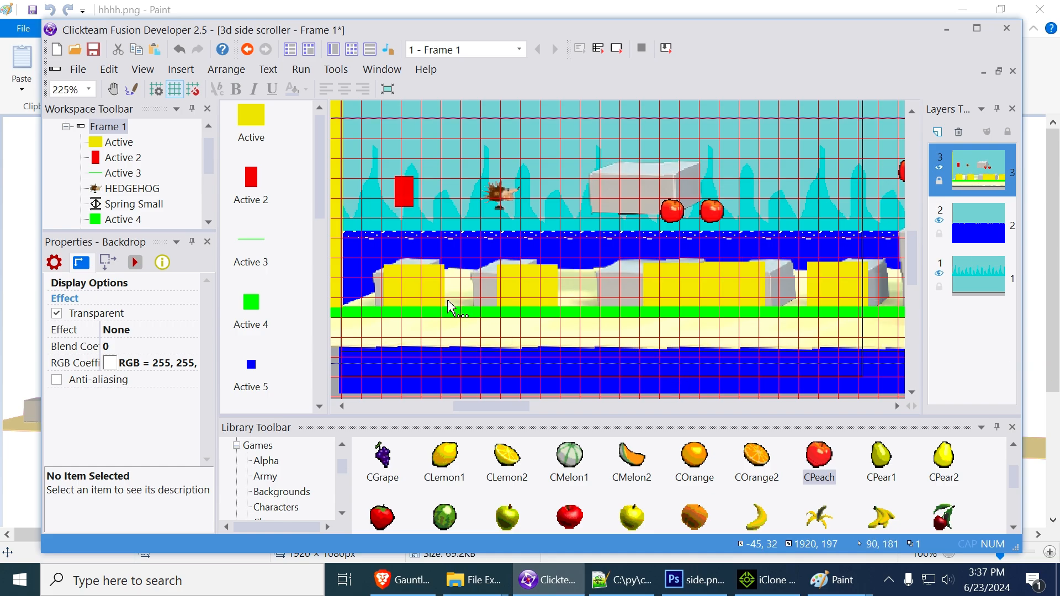
Shift the first two yellow Active blocks left over their gray backdrop blocks, placing the second at X 106
{"action": "left_click", "coordinate": [428, 295]}
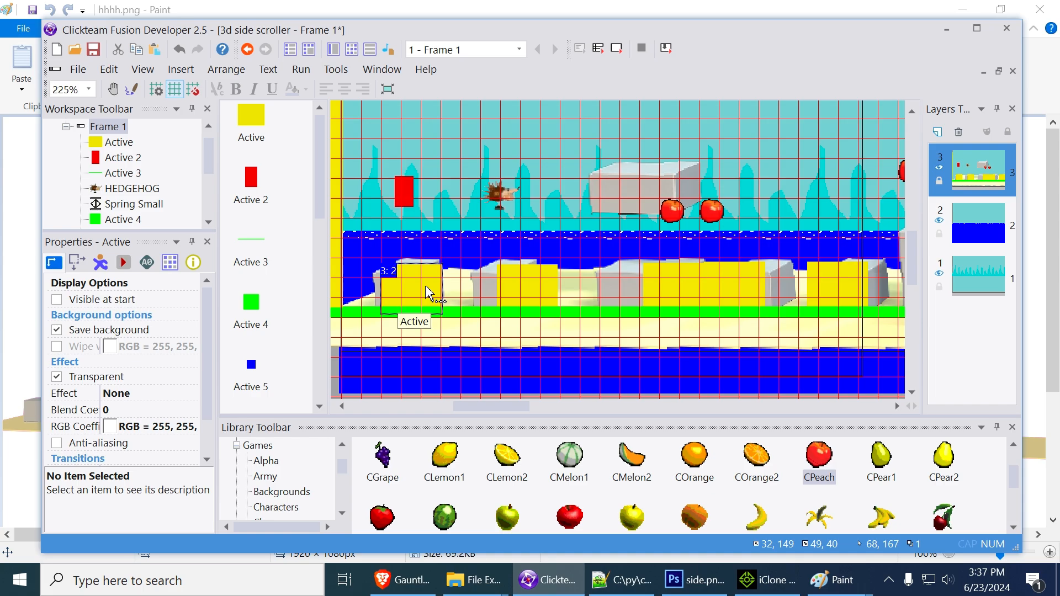
{"action": "left_click_drag", "start_coordinate": [428, 294], "coordinate": [523, 298]}
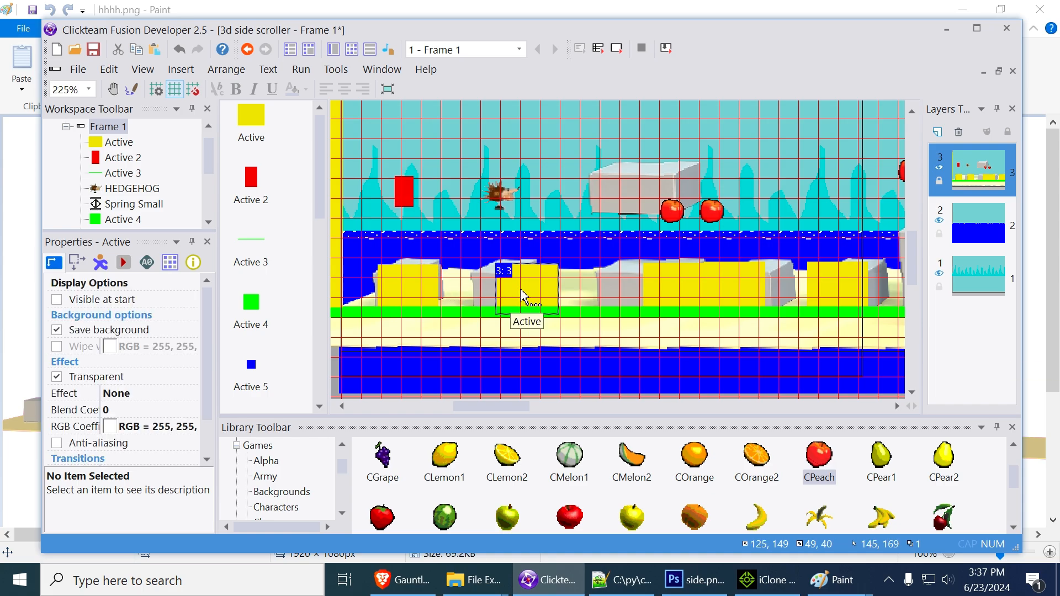
{"action": "key", "text": "Left"}
{"action": "key", "text": "Left"}
{"action": "key", "text": "Left"}
{"action": "key", "text": "Left"}
{"action": "key", "text": "Left"}
{"action": "key", "text": "Left"}
{"action": "key", "text": "Left"}
{"action": "key", "text": "Left"}
{"action": "key", "text": "Left"}
{"action": "key", "text": "Left"}
{"action": "key", "text": "Left"}
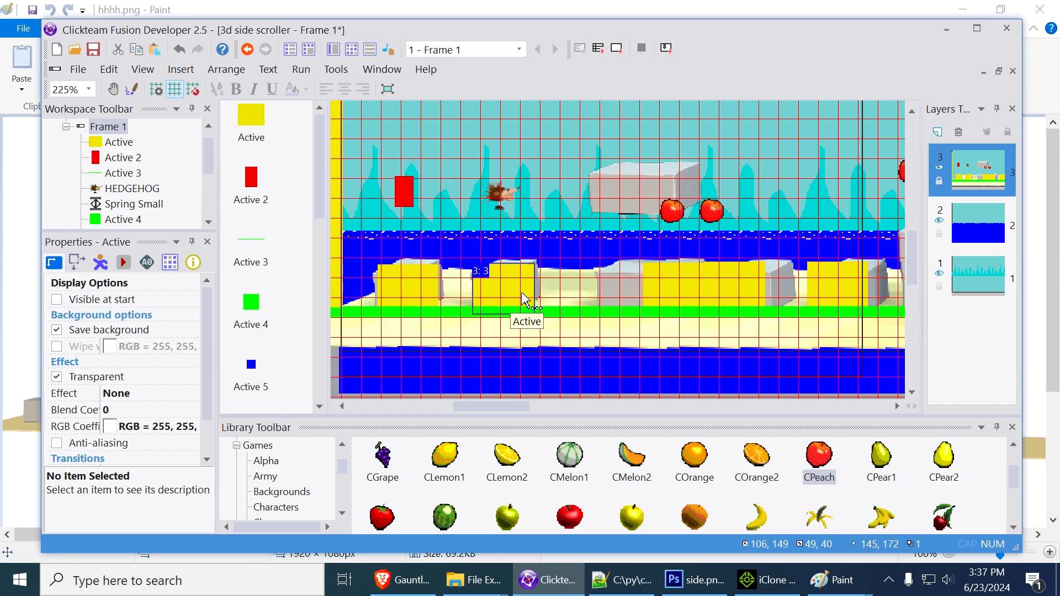
Move the adjoining pair of yellow blocks over the wide gray block, to X 206, Y 148 and X 239, Y 147
{"action": "left_click", "coordinate": [668, 285]}
{"action": "key", "text": "Left"}
{"action": "key", "text": "Left"}
{"action": "key", "text": "Left"}
{"action": "key", "text": "Left"}
{"action": "key", "text": "Left"}
{"action": "key", "text": "Left"}
{"action": "key", "text": "Left"}
{"action": "key", "text": "Left"}
{"action": "key", "text": "Left"}
{"action": "key", "text": "Left"}
{"action": "key", "text": "Left"}
{"action": "key", "text": "Left"}
{"action": "key", "text": "Left"}
{"action": "key", "text": "Left"}
{"action": "key", "text": "Left"}
{"action": "key", "text": "Left"}
{"action": "key", "text": "Left"}
{"action": "key", "text": "Left"}
{"action": "key", "text": "Left"}
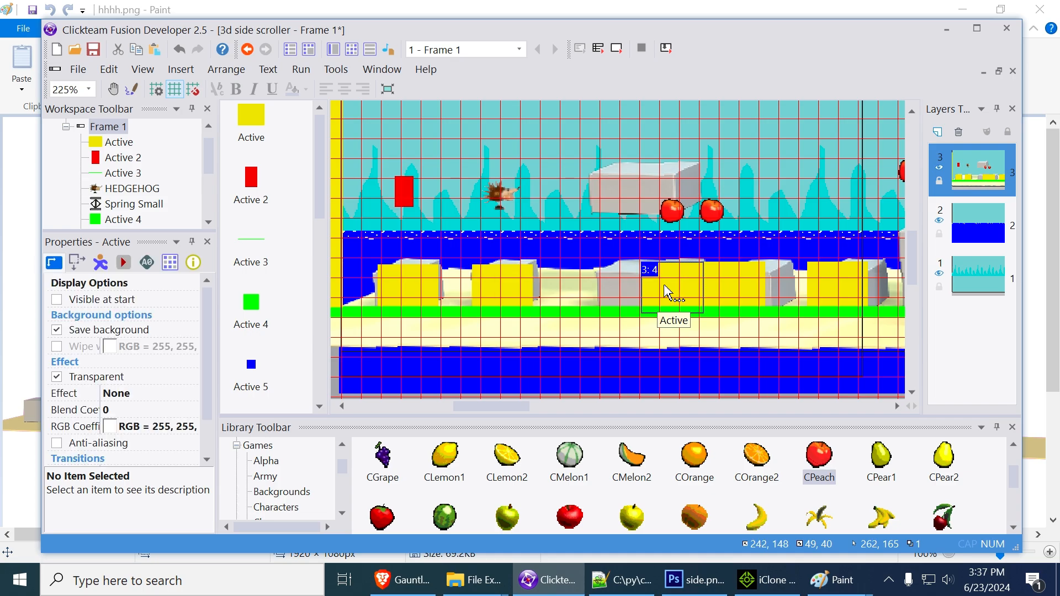
{"action": "key", "text": "Left"}
{"action": "key", "text": "Left"}
{"action": "key", "text": "Left"}
{"action": "key", "text": "Left"}
{"action": "key", "text": "Left"}
{"action": "key", "text": "Left"}
{"action": "key", "text": "Left"}
{"action": "key", "text": "Left"}
{"action": "key", "text": "Left"}
{"action": "key", "text": "Left"}
{"action": "key", "text": "Left"}
{"action": "key", "text": "Left"}
{"action": "key", "text": "Left"}
{"action": "key", "text": "Left"}
{"action": "key", "text": "Left"}
{"action": "key", "text": "Left"}
{"action": "key", "text": "Left"}
{"action": "key", "text": "Left"}
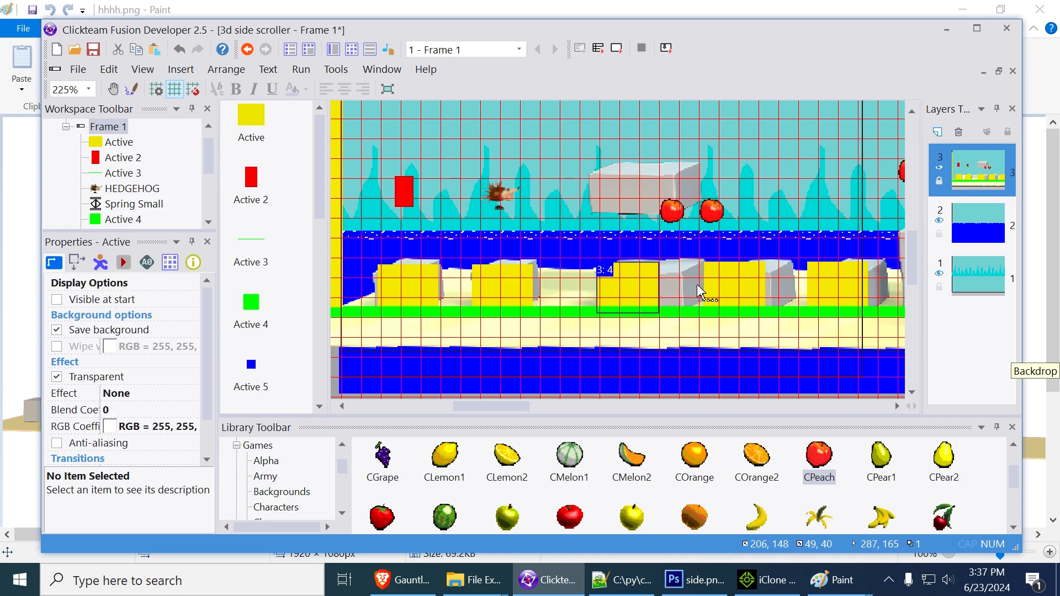
{"action": "left_click", "coordinate": [740, 286]}
{"action": "key", "text": "Left"}
{"action": "key", "text": "Left"}
{"action": "key", "text": "Left"}
{"action": "key", "text": "Left"}
{"action": "key", "text": "Left"}
{"action": "key", "text": "Left"}
{"action": "key", "text": "Left"}
{"action": "key", "text": "Left"}
{"action": "key", "text": "Left"}
{"action": "key", "text": "Left"}
{"action": "key", "text": "Left"}
{"action": "key", "text": "Left"}
{"action": "key", "text": "Left"}
{"action": "key", "text": "Left"}
{"action": "key", "text": "Left"}
{"action": "key", "text": "Left"}
{"action": "key", "text": "Left"}
{"action": "key", "text": "Left"}
{"action": "key", "text": "Left"}
{"action": "key", "text": "Left"}
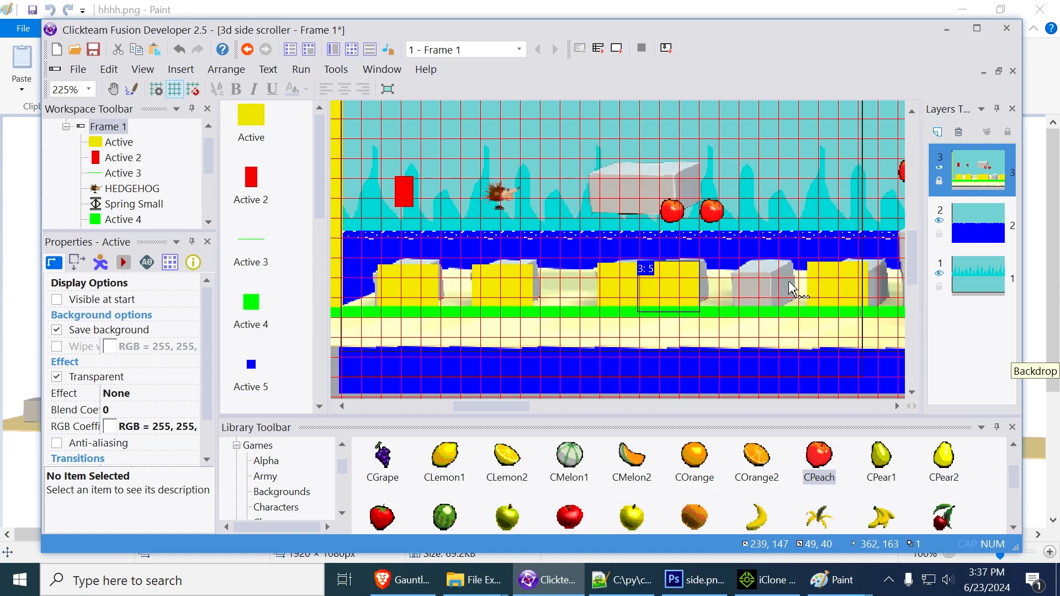
Move the yellow block after the adjoining pair to X 315 over its gray block and narrow the Active object to 46 pixels
{"action": "left_click", "coordinate": [831, 284]}
{"action": "key", "text": "Left"}
{"action": "key", "text": "Left"}
{"action": "key", "text": "Left"}
{"action": "key", "text": "Left"}
{"action": "key", "text": "Left"}
{"action": "key", "text": "Left"}
{"action": "key", "text": "Left"}
{"action": "key", "text": "Left"}
{"action": "key", "text": "Left"}
{"action": "key", "text": "Left"}
{"action": "key", "text": "Left"}
{"action": "key", "text": "Left"}
{"action": "key", "text": "Left"}
{"action": "key", "text": "Left"}
{"action": "key", "text": "Left"}
{"action": "key", "text": "Left"}
{"action": "key", "text": "Left"}
{"action": "key", "text": "Left"}
{"action": "key", "text": "Left"}
{"action": "key", "text": "Left"}
{"action": "key", "text": "Left"}
{"action": "key", "text": "Left"}
{"action": "key", "text": "Left"}
{"action": "key", "text": "Left"}
{"action": "key", "text": "Left"}
{"action": "key", "text": "Left"}
{"action": "key", "text": "Left"}
{"action": "key", "text": "Left"}
{"action": "key", "text": "Left"}
{"action": "key", "text": "Left"}
{"action": "key", "text": "Left"}
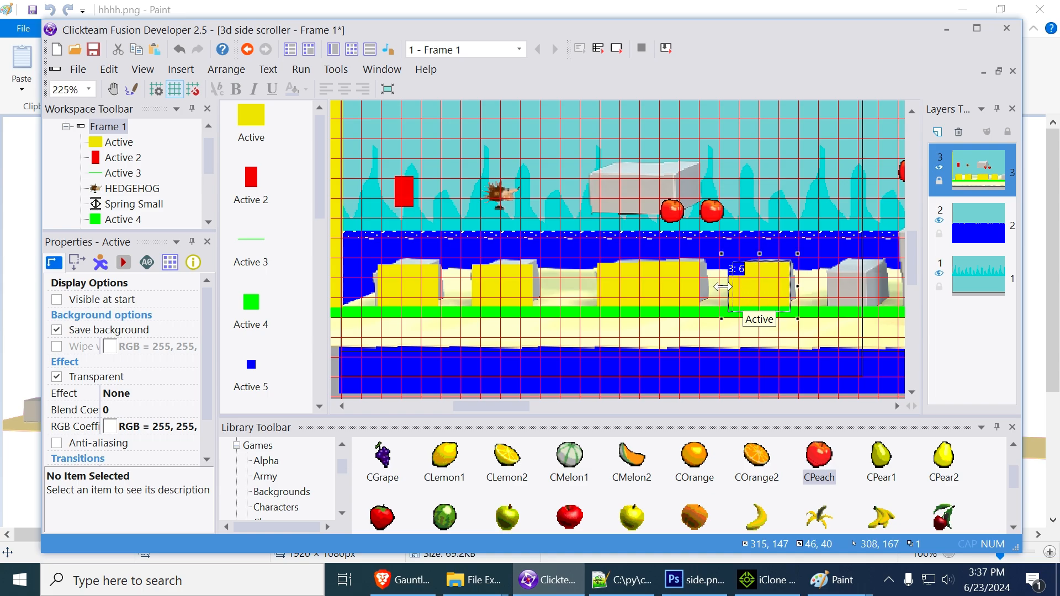
{"action": "left_click_drag", "start_coordinate": [723, 287], "coordinate": [726, 288]}
{"action": "left_click", "coordinate": [772, 311]}
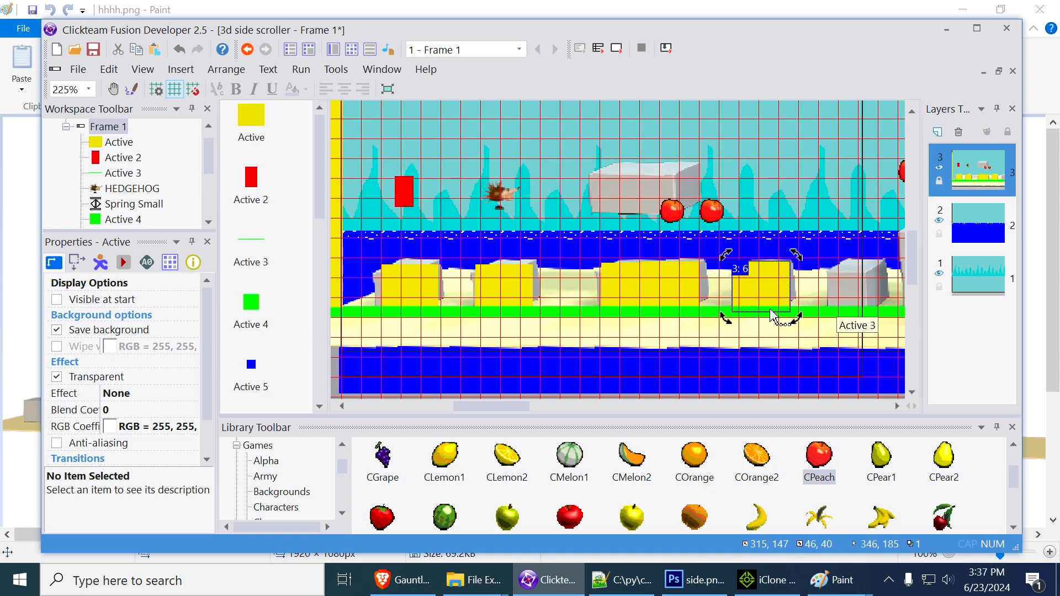
Realign the narrowed yellow blocks with the gray ones: the first to X 27, the second to X 105, the pair's right one to X 241
{"action": "left_click", "coordinate": [500, 287]}
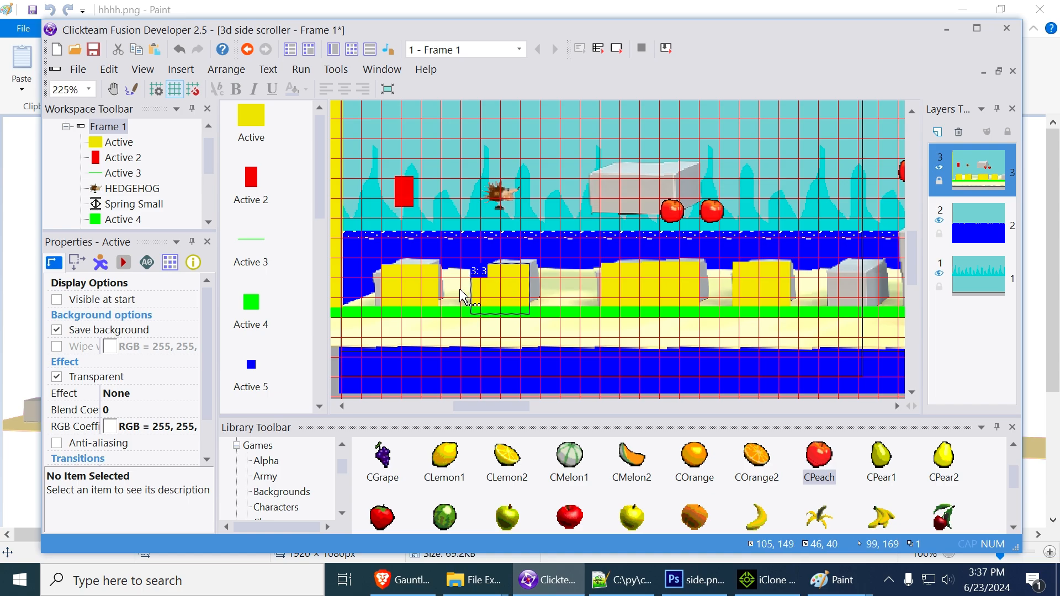
{"action": "left_click", "coordinate": [425, 294]}
{"action": "key", "text": "Left"}
{"action": "key", "text": "Left"}
{"action": "key", "text": "Left"}
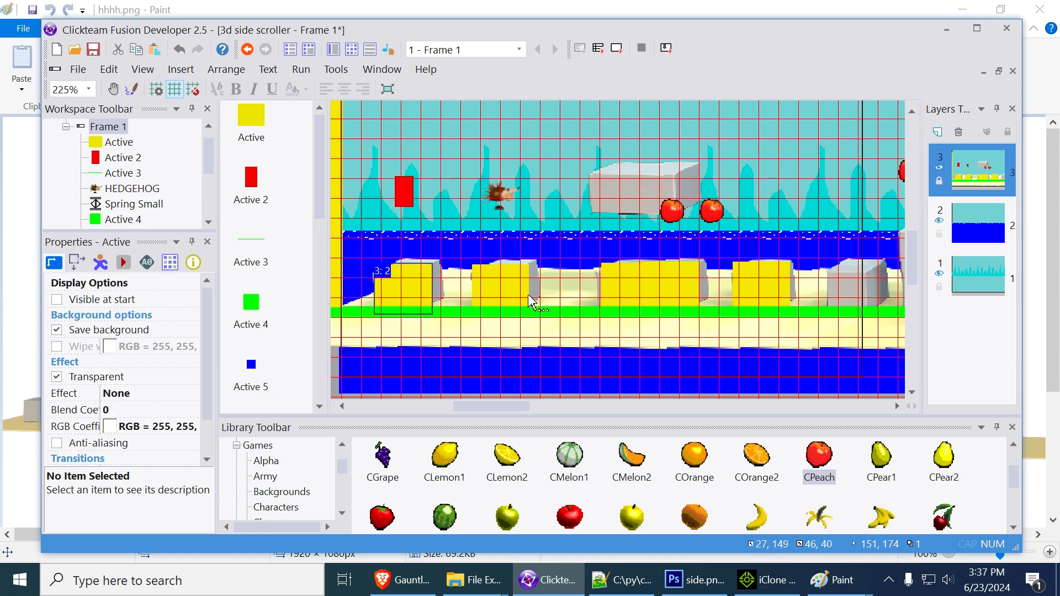
{"action": "left_click_drag", "start_coordinate": [621, 293], "coordinate": [678, 291]}
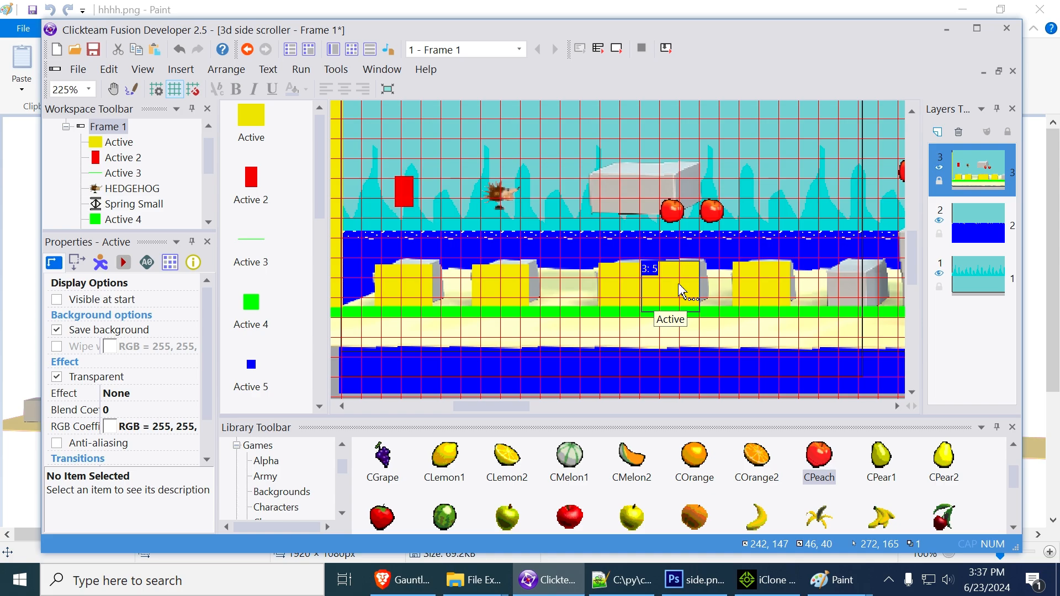
{"action": "key", "text": "Left"}
Place another yellow Active block over the uncovered small gray block, at X 391
{"action": "middle_click_drag", "start_coordinate": [788, 214], "coordinate": [580, 215]}
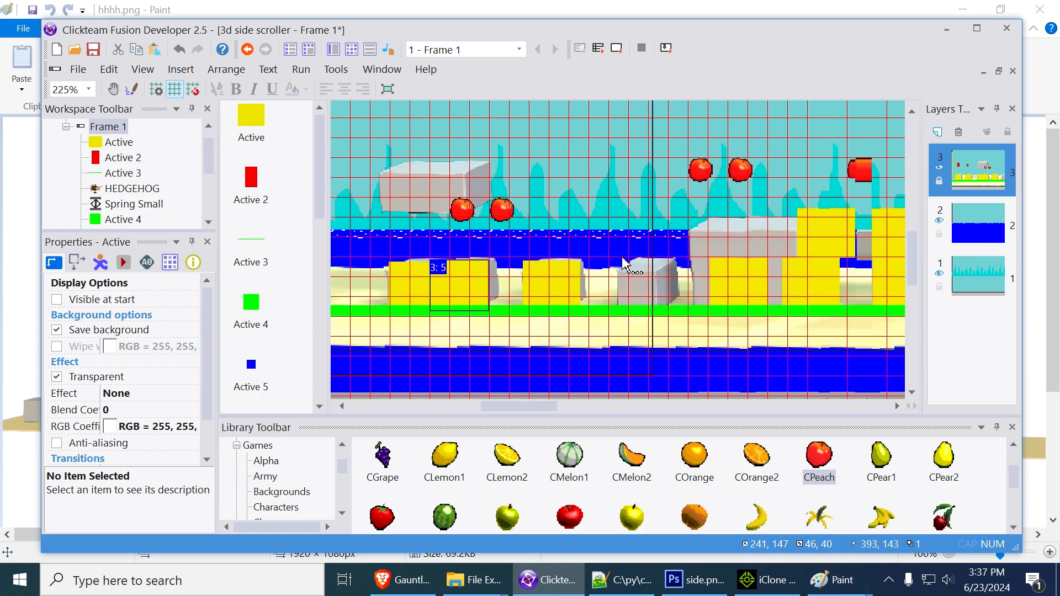
{"action": "left_click", "coordinate": [754, 292]}
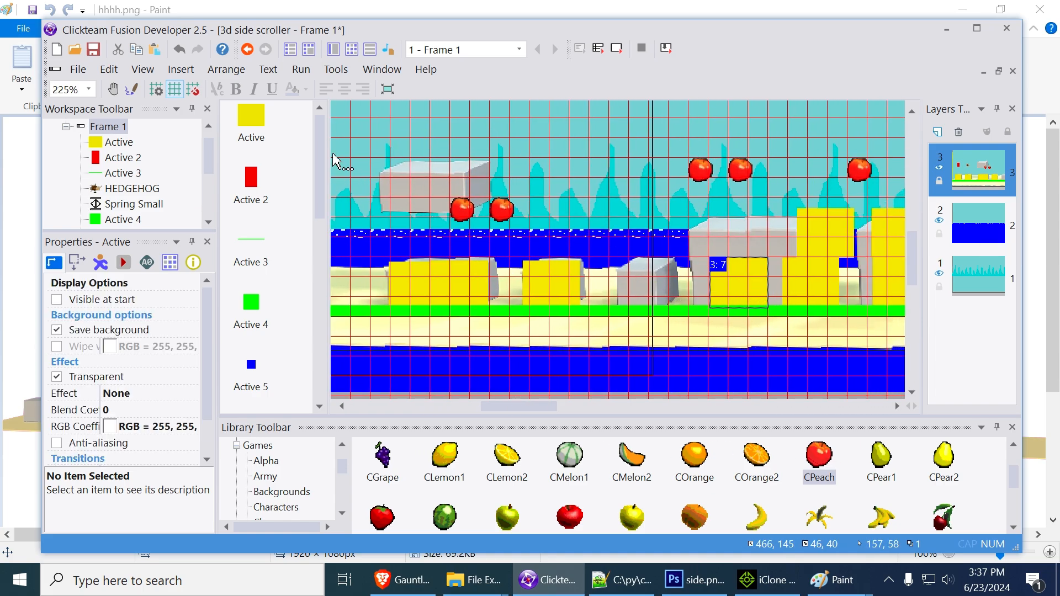
{"action": "left_click", "coordinate": [252, 129]}
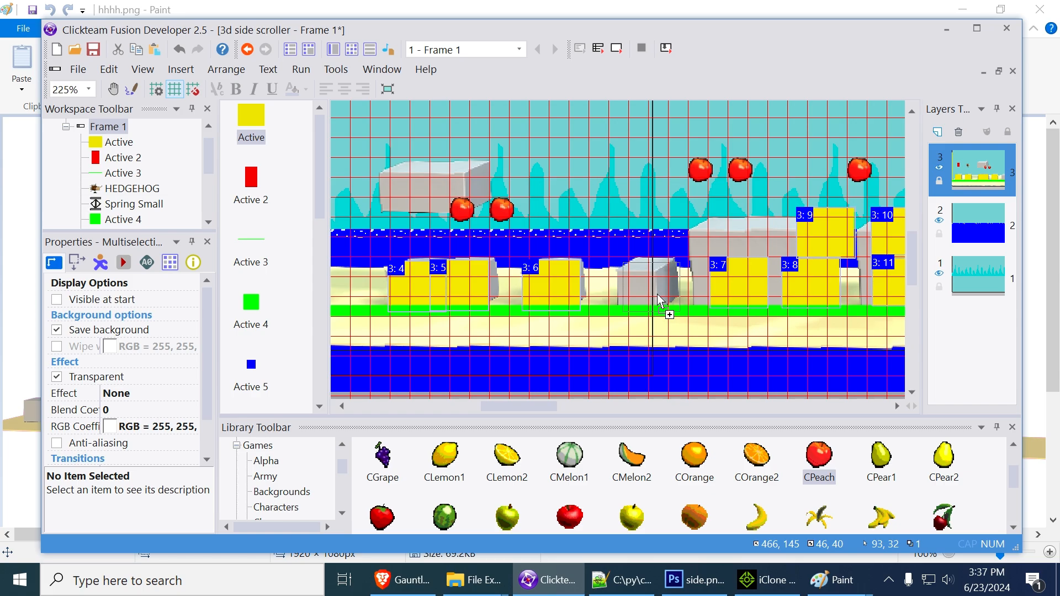
{"action": "left_click_drag", "start_coordinate": [658, 301], "coordinate": [659, 298]}
{"action": "key", "text": "Left"}
{"action": "key", "text": "Left"}
{"action": "key", "text": "Left"}
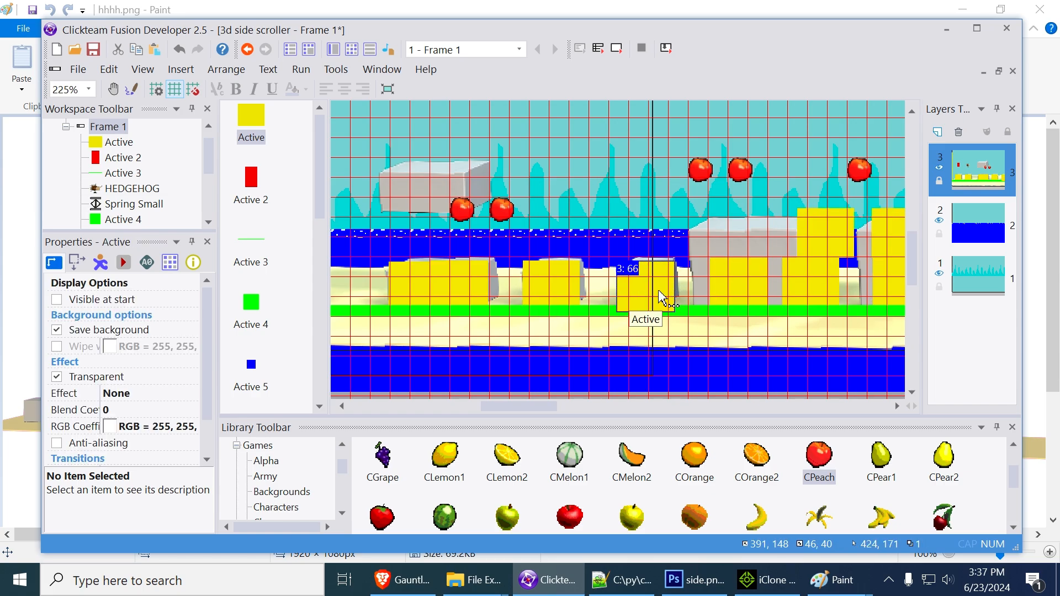
{"action": "key", "text": "Down"}
Move the yellow block at the base of the first large gray block to its front left edge, at X 437, Y 145
{"action": "middle_click_drag", "start_coordinate": [694, 289], "coordinate": [568, 308]}
{"action": "left_click", "coordinate": [608, 306]}
{"action": "key", "text": "Left"}
{"action": "key", "text": "Left"}
{"action": "key", "text": "Left"}
{"action": "key", "text": "Left"}
{"action": "key", "text": "Left"}
{"action": "key", "text": "Left"}
{"action": "key", "text": "Left"}
{"action": "key", "text": "Left"}
{"action": "key", "text": "Left"}
{"action": "key", "text": "Left"}
{"action": "key", "text": "Left"}
{"action": "key", "text": "Left"}
{"action": "key", "text": "Left"}
{"action": "key", "text": "Left"}
{"action": "key", "text": "Left"}
{"action": "key", "text": "Left"}
{"action": "key", "text": "Left"}
{"action": "key", "text": "Left"}
{"action": "key", "text": "Left"}
{"action": "key", "text": "Left"}
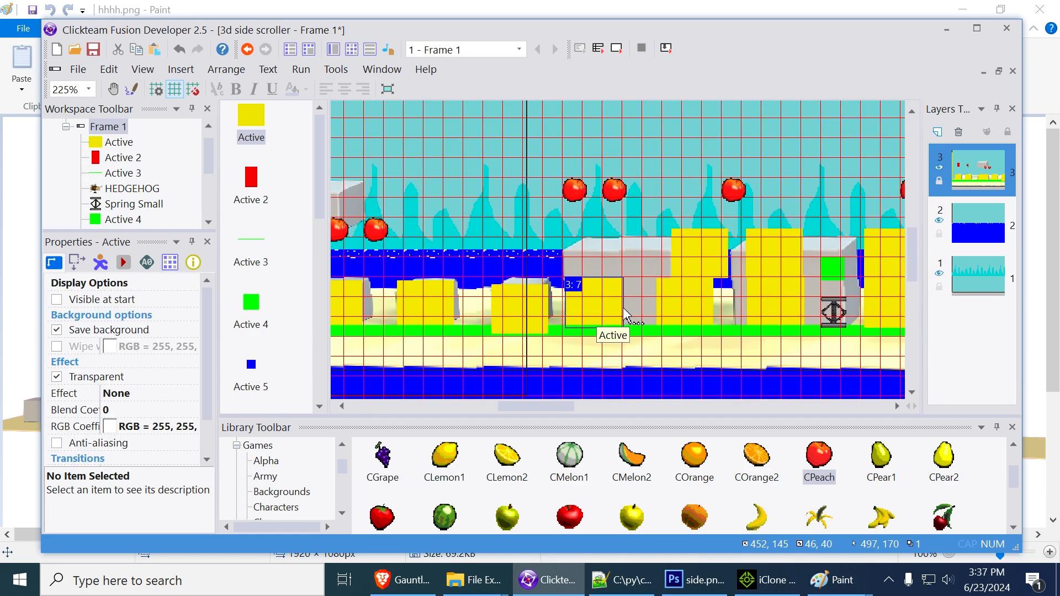
{"action": "key", "text": "Left"}
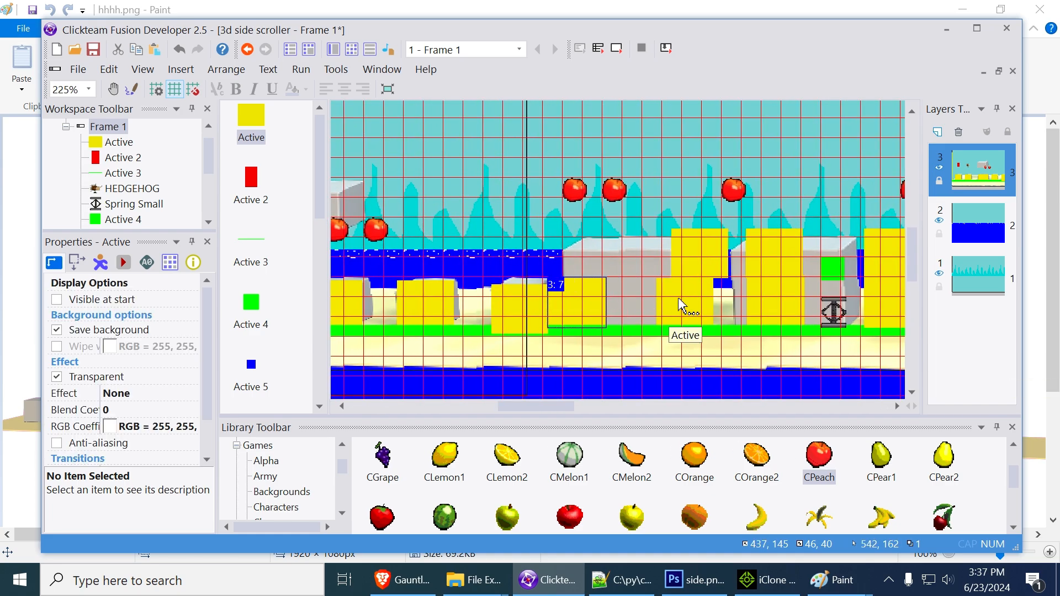
Arrange two yellow blocks along the large gray block's upper part, the right one at X 496, Y 121, and add another Active block below it
{"action": "left_click_drag", "start_coordinate": [700, 253], "coordinate": [589, 263]}
{"action": "left_click_drag", "start_coordinate": [681, 299], "coordinate": [646, 270]}
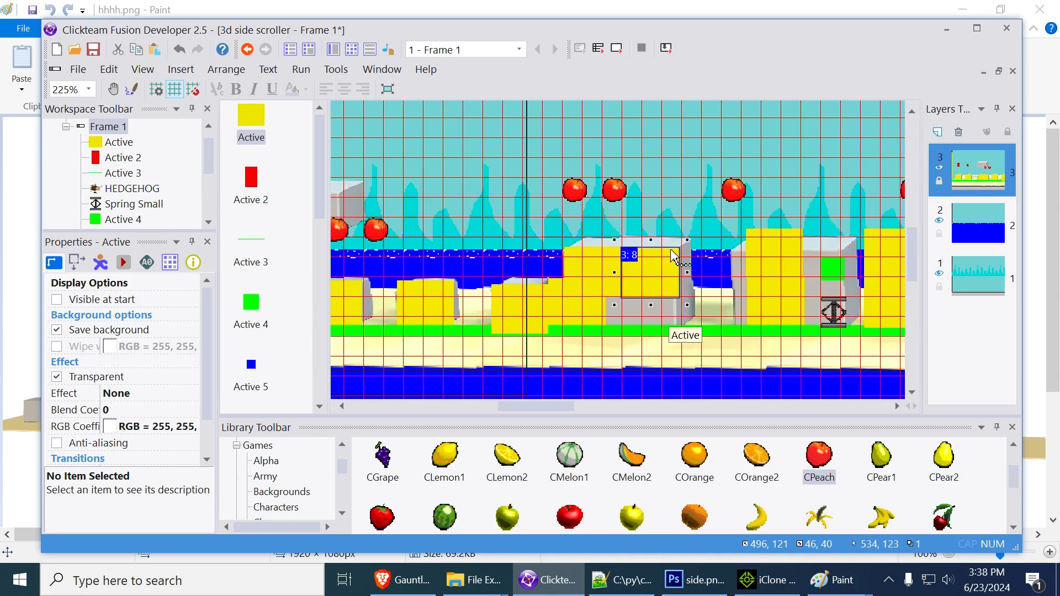
{"action": "left_click_drag", "start_coordinate": [254, 117], "coordinate": [659, 331]}
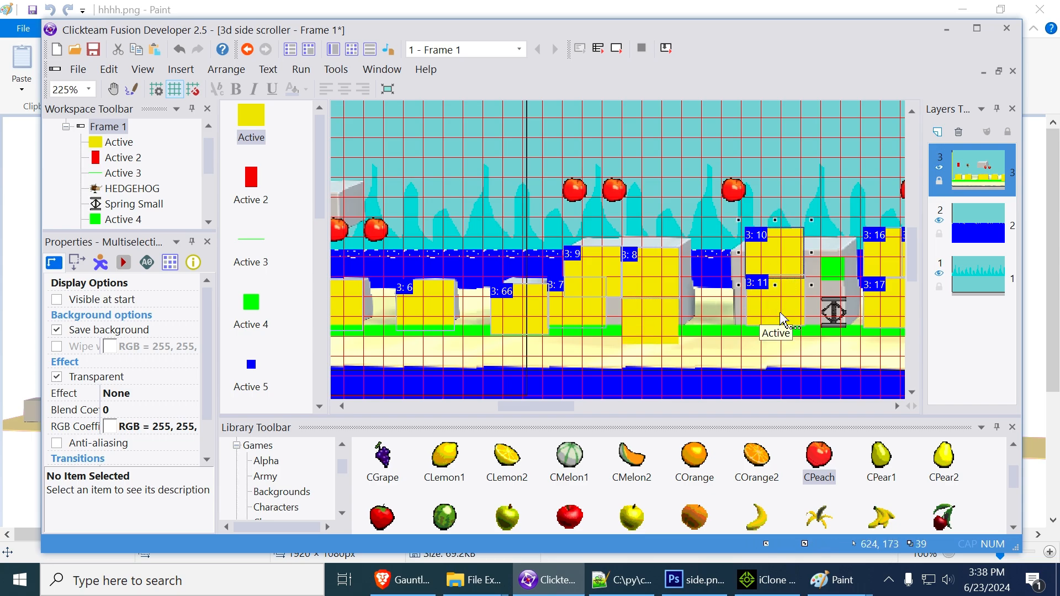
{"action": "left_click_drag", "start_coordinate": [776, 261], "coordinate": [757, 275]}
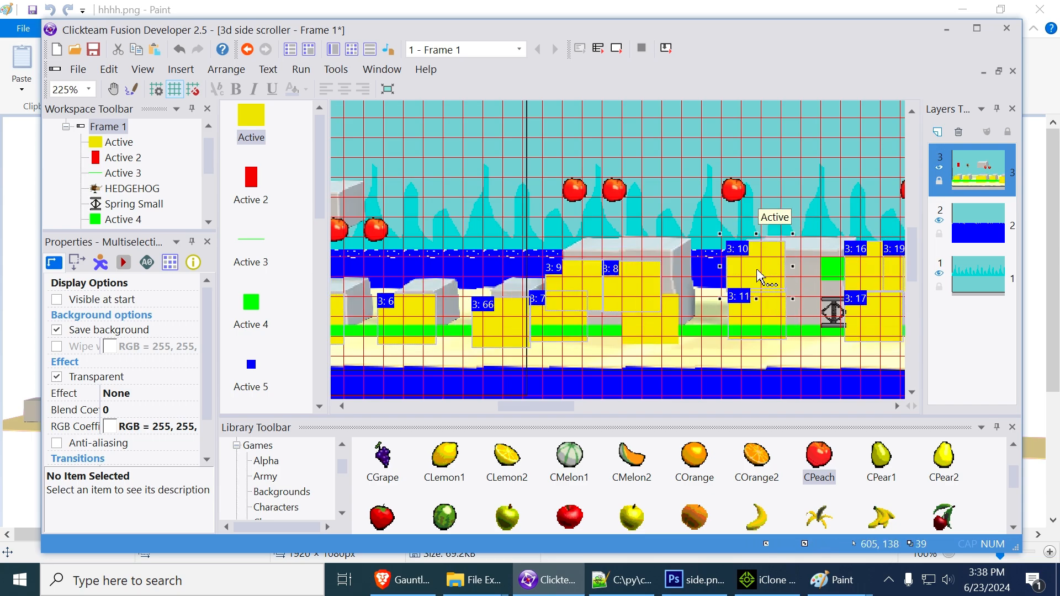
{"action": "key", "text": "ctrl+z"}
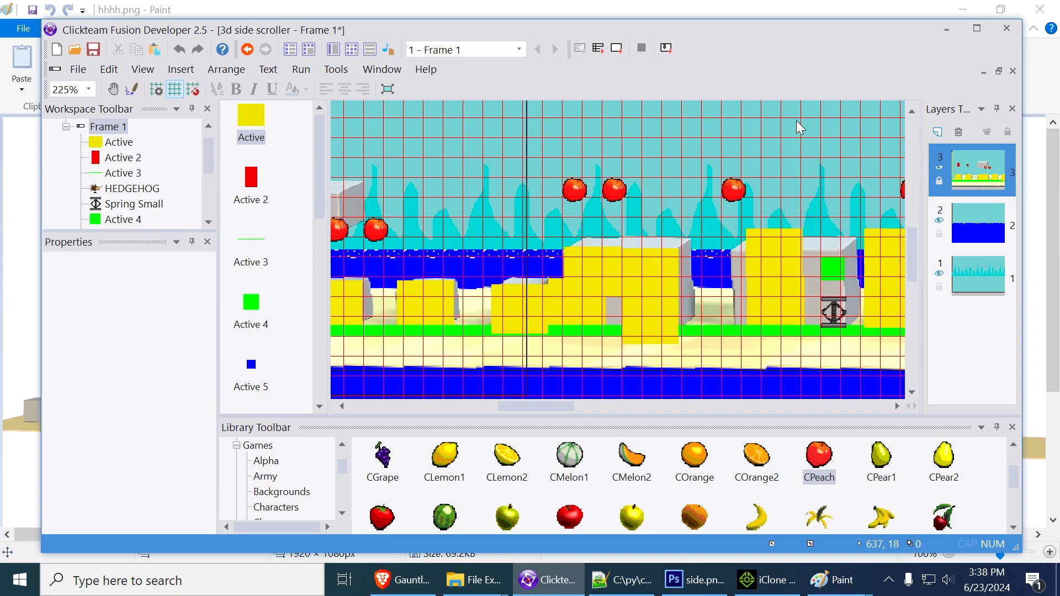
{"action": "left_click", "coordinate": [778, 256]}
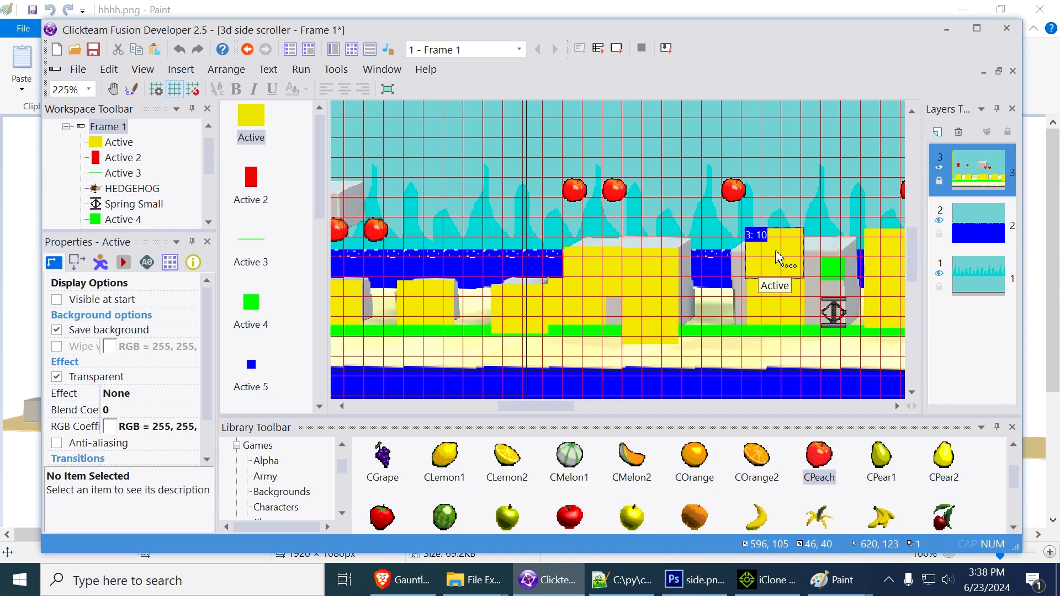
Hide layer 2 and make layer 3 the active layer
{"action": "left_click", "coordinate": [939, 220]}
{"action": "left_click", "coordinate": [940, 280]}
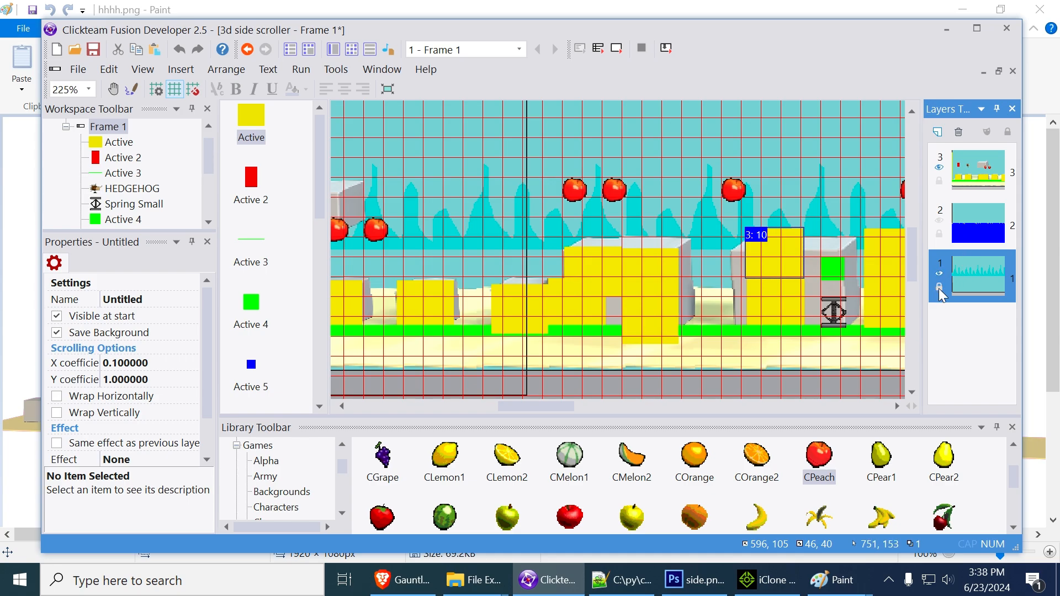
{"action": "left_click", "coordinate": [967, 172]}
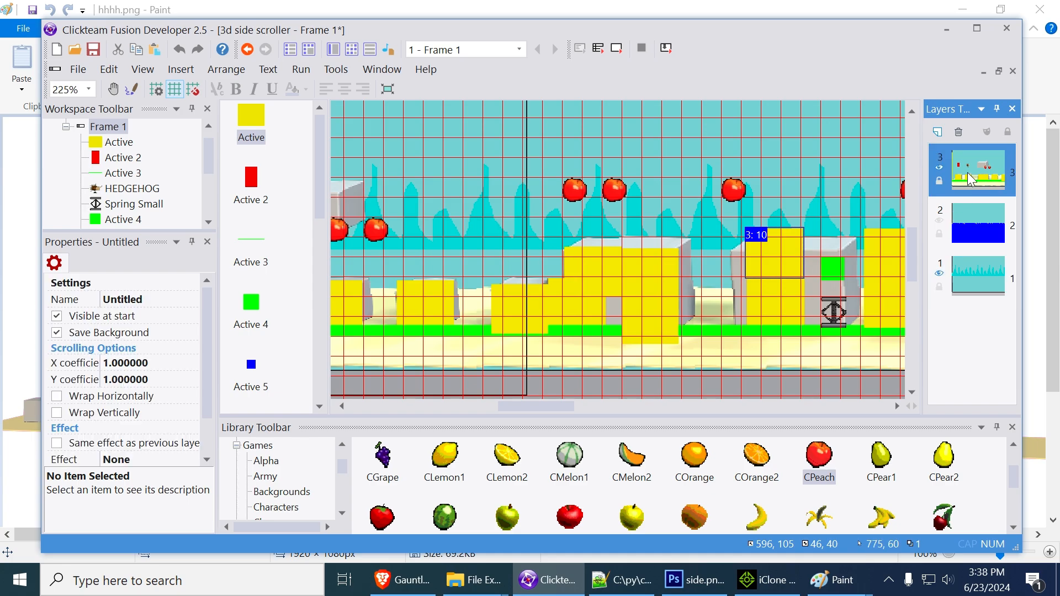
Shift the two stacked yellow blocks onto the second large gray block's front left edge, with the upper one at X 583, Y 105
{"action": "left_click", "coordinate": [793, 306]}
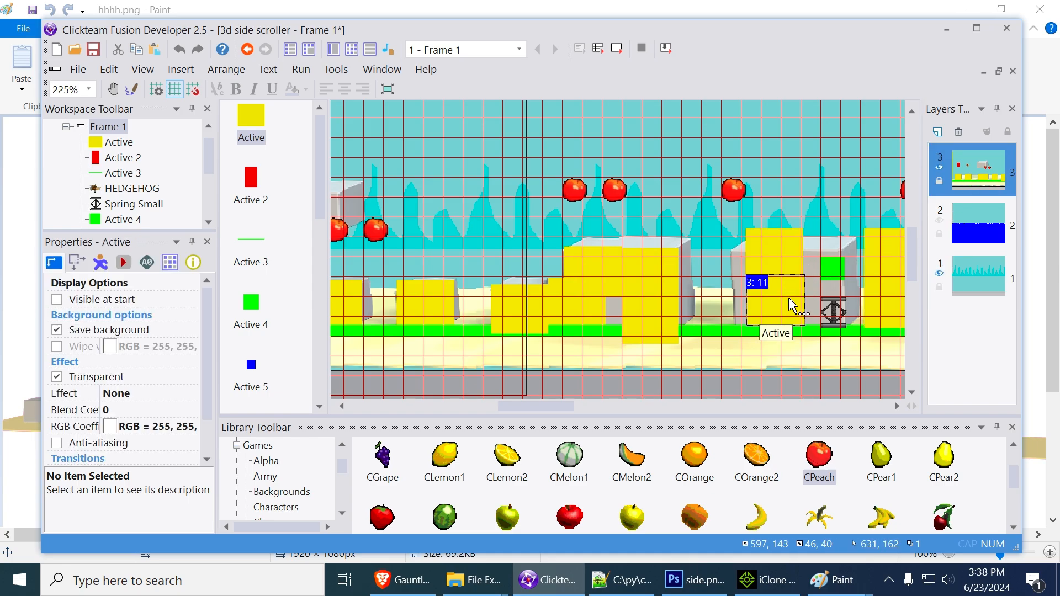
{"action": "left_click_drag", "start_coordinate": [794, 305], "coordinate": [776, 306]}
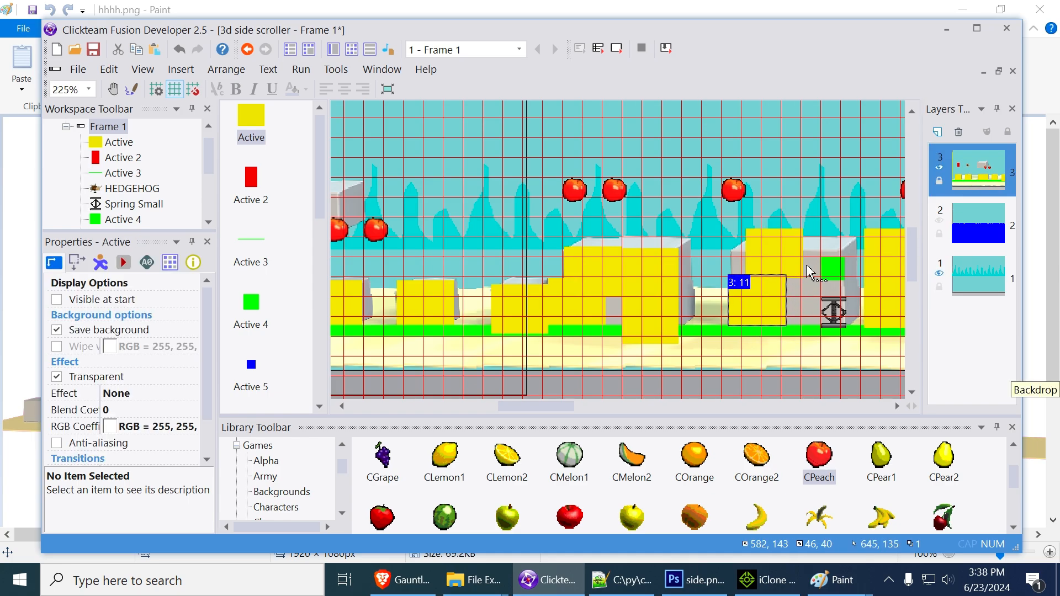
{"action": "left_click", "coordinate": [760, 250]}
{"action": "key", "text": "Left"}
{"action": "key", "text": "Left"}
{"action": "key", "text": "Left"}
{"action": "key", "text": "Left"}
{"action": "key", "text": "Left"}
{"action": "key", "text": "Left"}
{"action": "key", "text": "Left"}
{"action": "key", "text": "Left"}
{"action": "key", "text": "Left"}
{"action": "key", "text": "Left"}
{"action": "key", "text": "Left"}
{"action": "key", "text": "Left"}
{"action": "key", "text": "Left"}
{"action": "key", "text": "Left"}
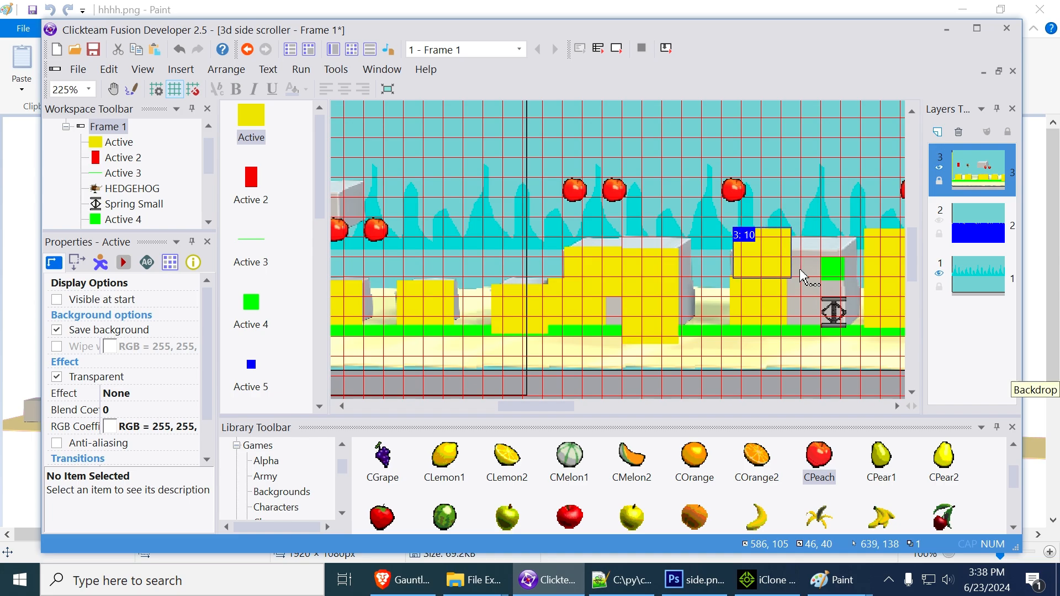
{"action": "key", "text": "Right"}
{"action": "key", "text": "Right"}
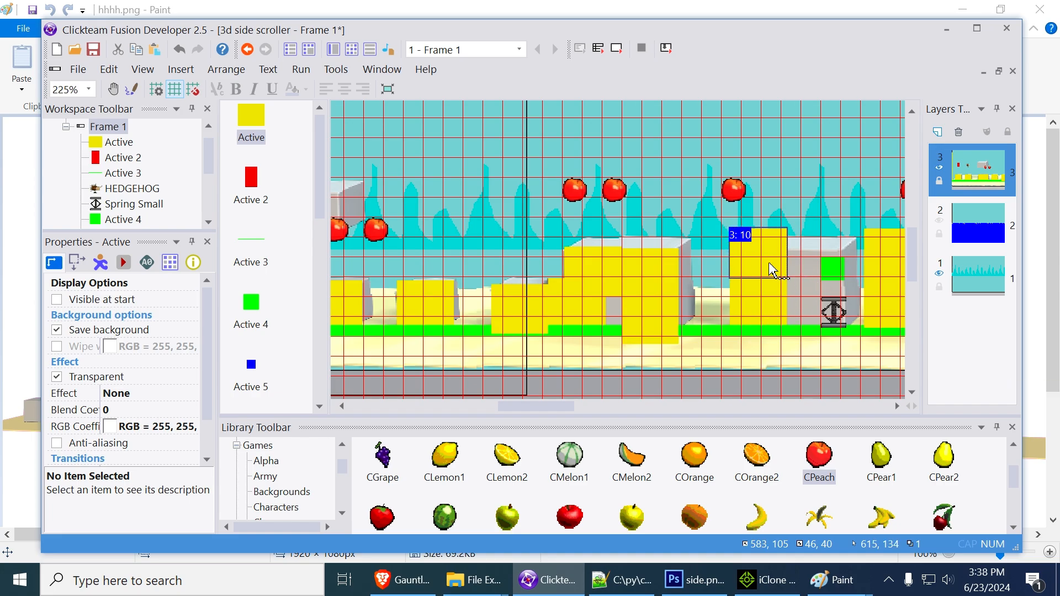
Lower the two stacked yellow blocks on the second large gray block to Y 157 and Y 118
{"action": "left_click", "coordinate": [763, 303]}
{"action": "key", "text": "Down"}
{"action": "key", "text": "Down"}
{"action": "key", "text": "Down"}
{"action": "key", "text": "Down"}
{"action": "key", "text": "Down"}
{"action": "key", "text": "Down"}
{"action": "key", "text": "Down"}
{"action": "key", "text": "Down"}
{"action": "key", "text": "Down"}
{"action": "key", "text": "Down"}
{"action": "key", "text": "Down"}
{"action": "key", "text": "Down"}
{"action": "key", "text": "Down"}
{"action": "key", "text": "Down"}
{"action": "left_click", "coordinate": [756, 269]}
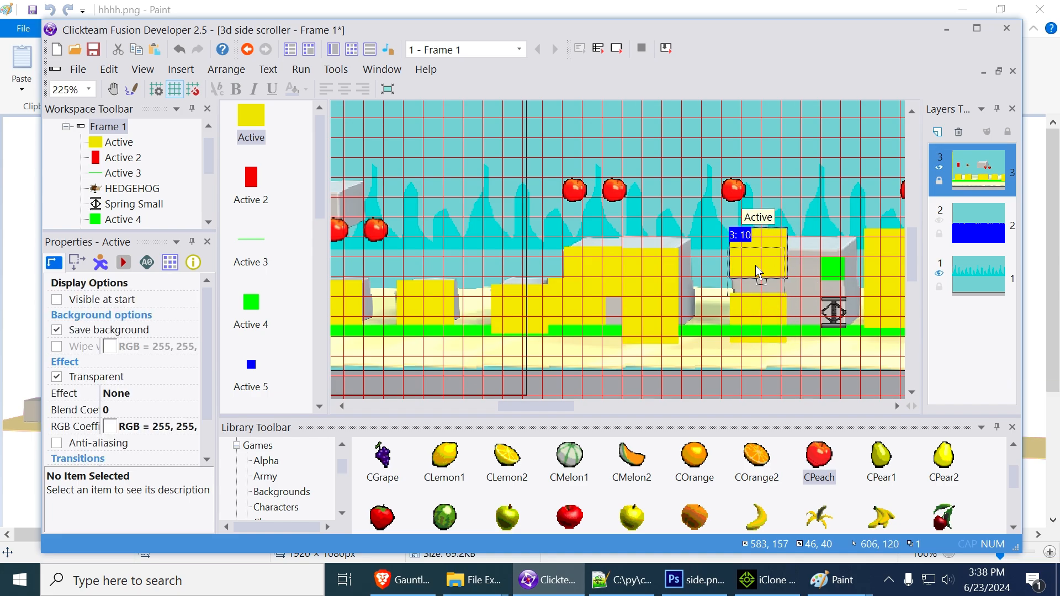
{"action": "left_click_drag", "start_coordinate": [757, 272], "coordinate": [757, 272]}
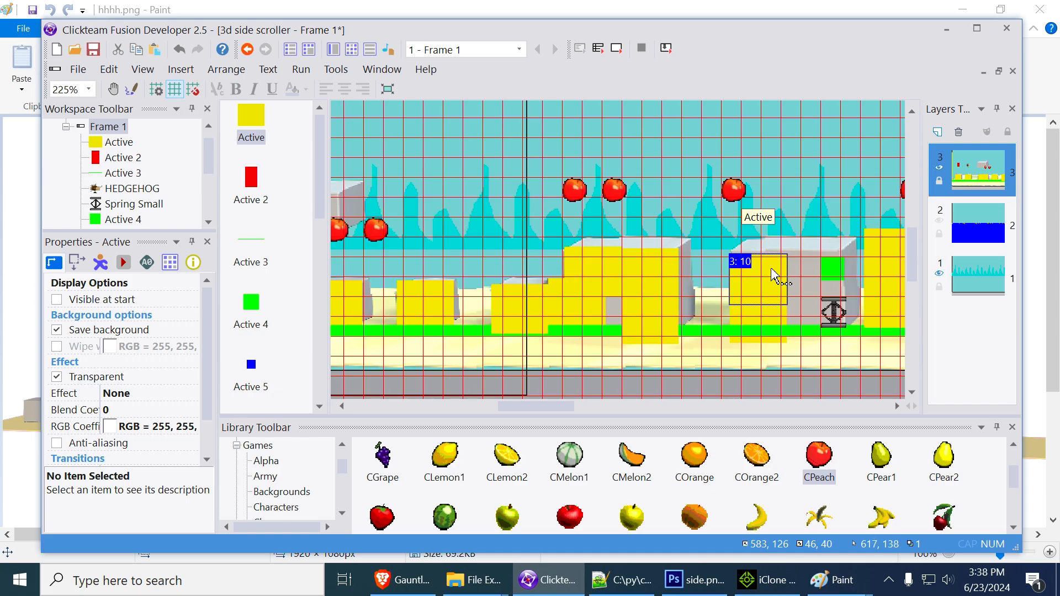
{"action": "key", "text": "Up"}
{"action": "key", "text": "Up"}
{"action": "key", "text": "Up"}
{"action": "key", "text": "Up"}
{"action": "key", "text": "Up"}
{"action": "key", "text": "Up"}
{"action": "key", "text": "Up"}
{"action": "key", "text": "Up"}
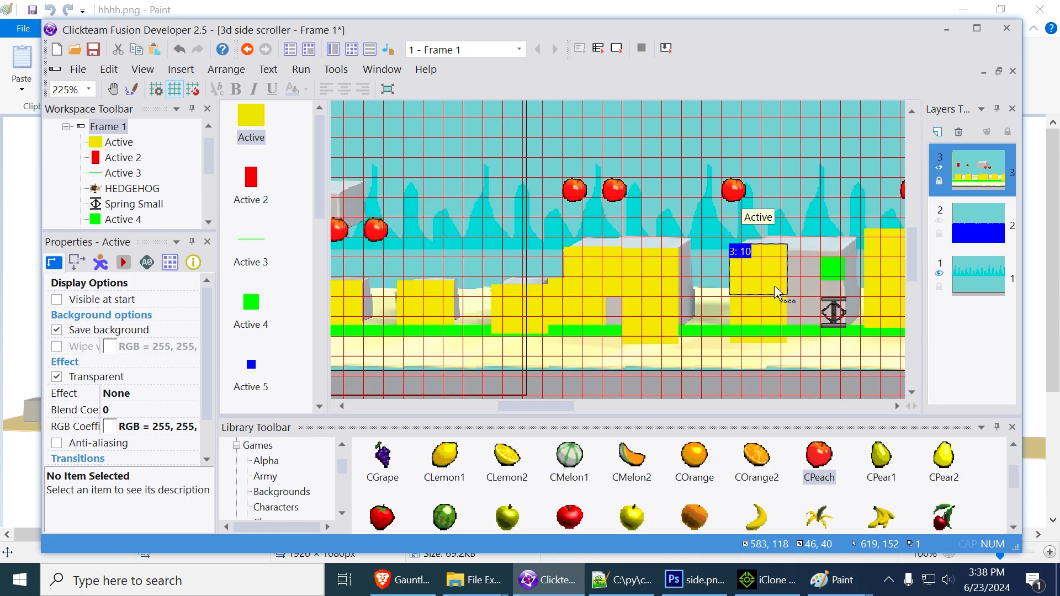
{"action": "left_click", "coordinate": [655, 275]}
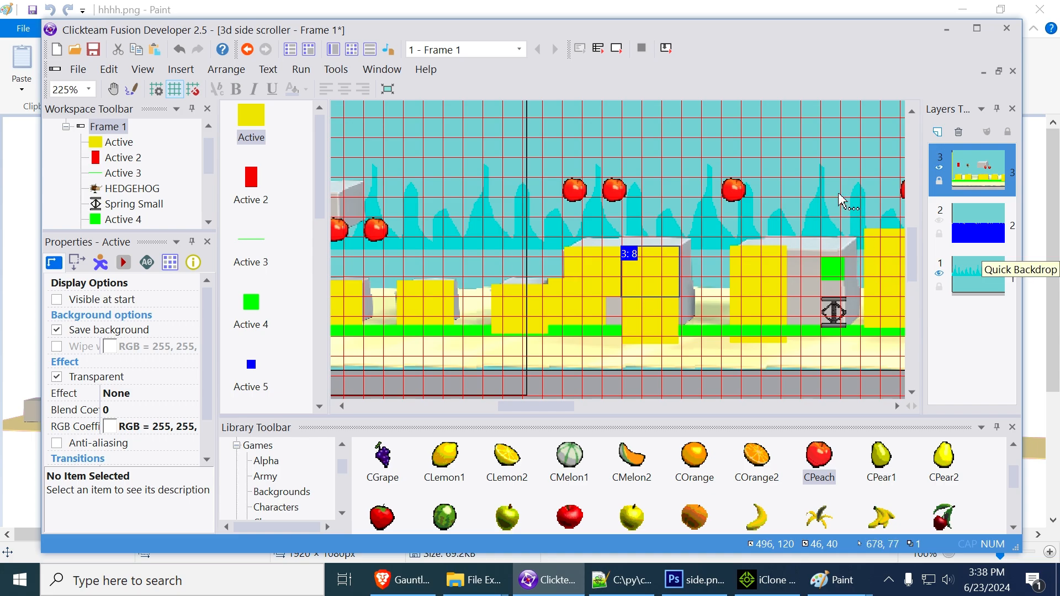
Set the next upper yellow block aside at X 642, Y 61, and delete the Spring Small and green Active 4 from the second large gray block
{"action": "scroll", "coordinate": [845, 201], "scroll_direction": "right", "scroll_amount": 5}
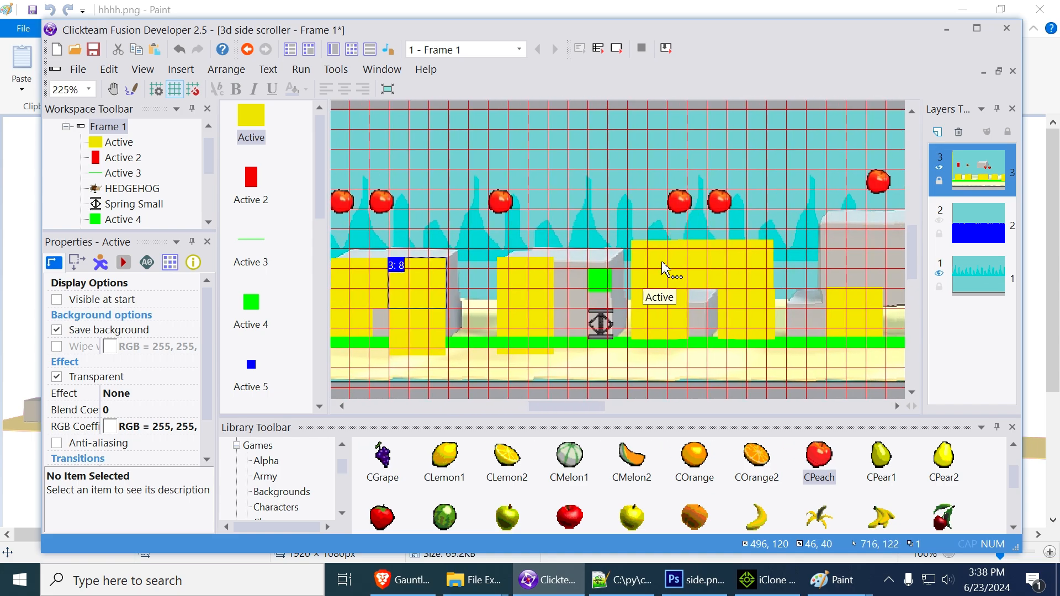
{"action": "left_click_drag", "start_coordinate": [661, 264], "coordinate": [601, 207]}
{"action": "left_click", "coordinate": [612, 324]}
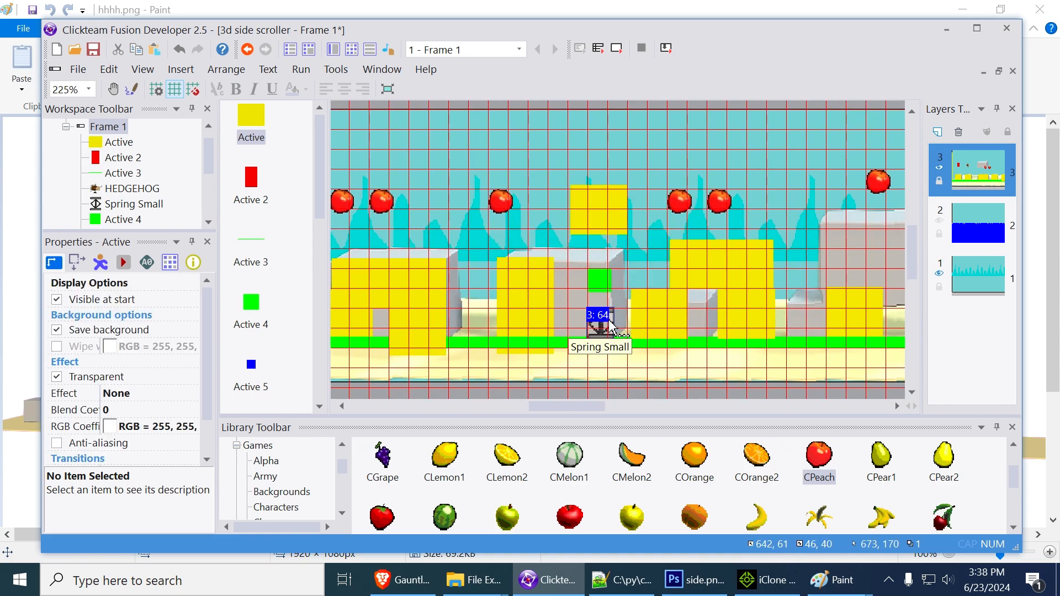
{"action": "key", "text": "Delete"}
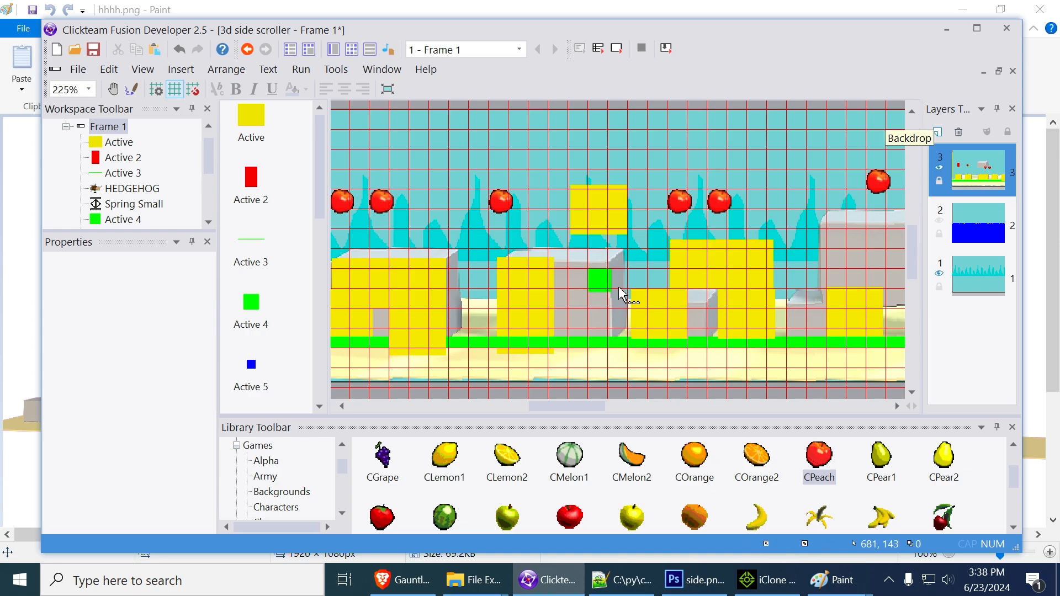
{"action": "left_click", "coordinate": [606, 282]}
{"action": "key", "text": "Delete"}
Stack two yellow blocks over the uncovered right part of the second large gray block, the upper one at X 632, Y 119
{"action": "left_click_drag", "start_coordinate": [611, 221], "coordinate": [581, 284]}
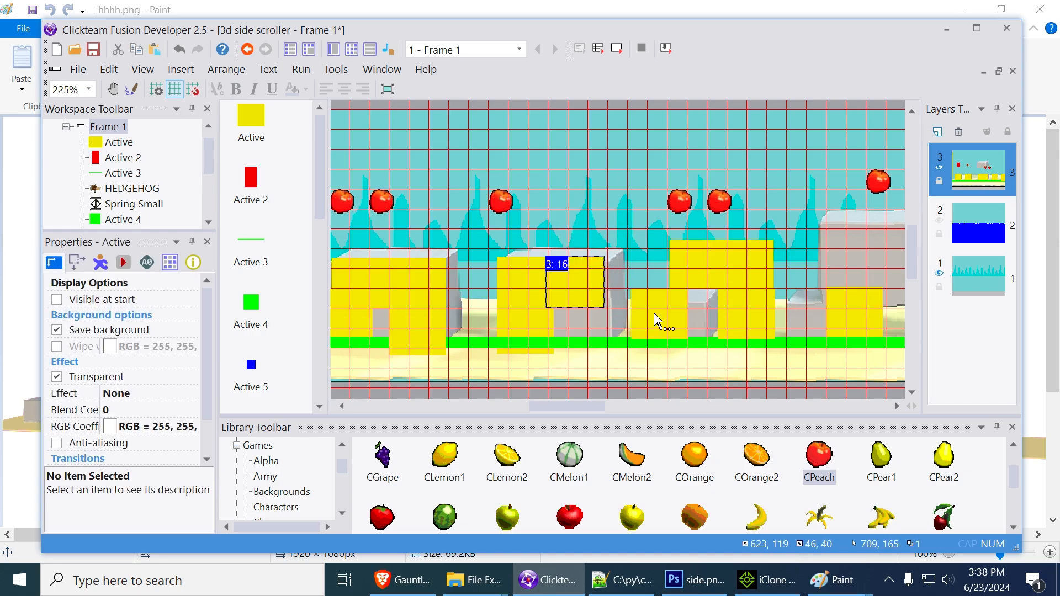
{"action": "left_click_drag", "start_coordinate": [656, 312], "coordinate": [587, 319]}
{"action": "left_click", "coordinate": [590, 283]}
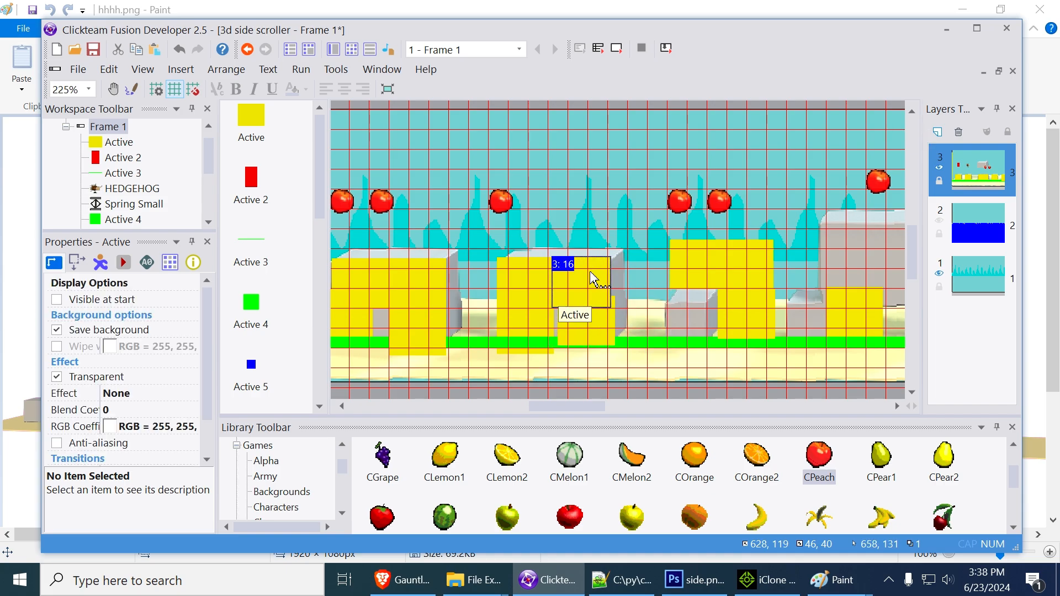
{"action": "left_click_drag", "start_coordinate": [599, 279], "coordinate": [603, 278]}
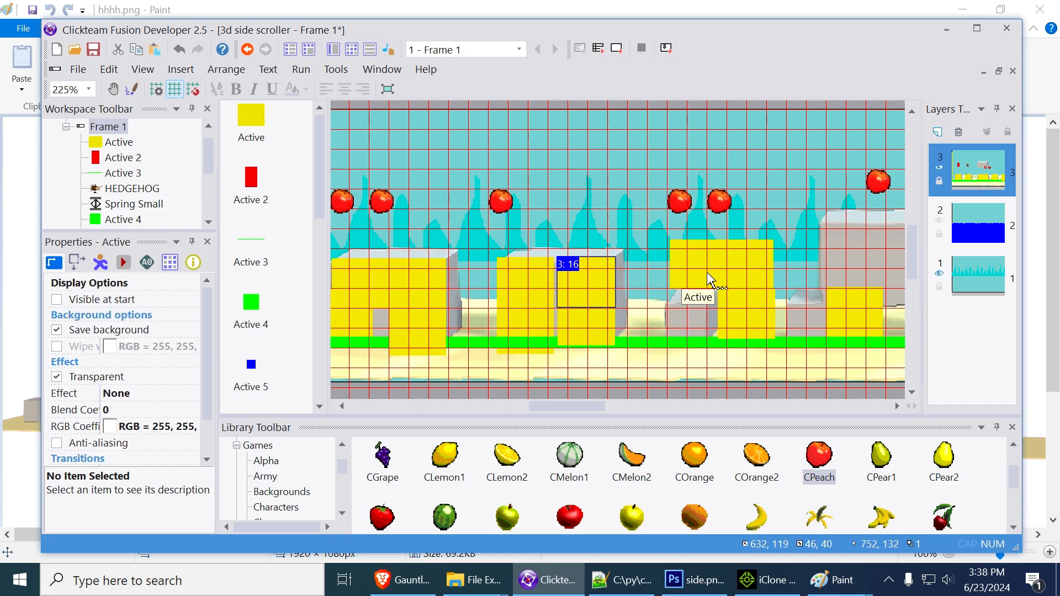
Delete the two surplus yellow blocks near the next small gray block and move the remaining one over it, at X 716, Y 153
{"action": "left_click", "coordinate": [743, 273]}
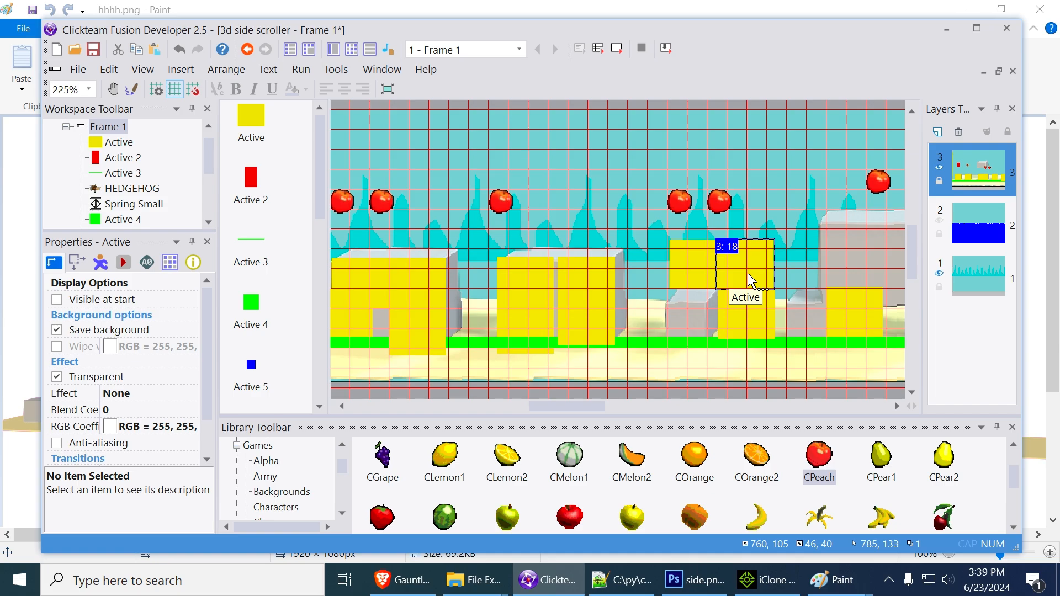
{"action": "key", "text": "Delete"}
{"action": "left_click", "coordinate": [703, 271]}
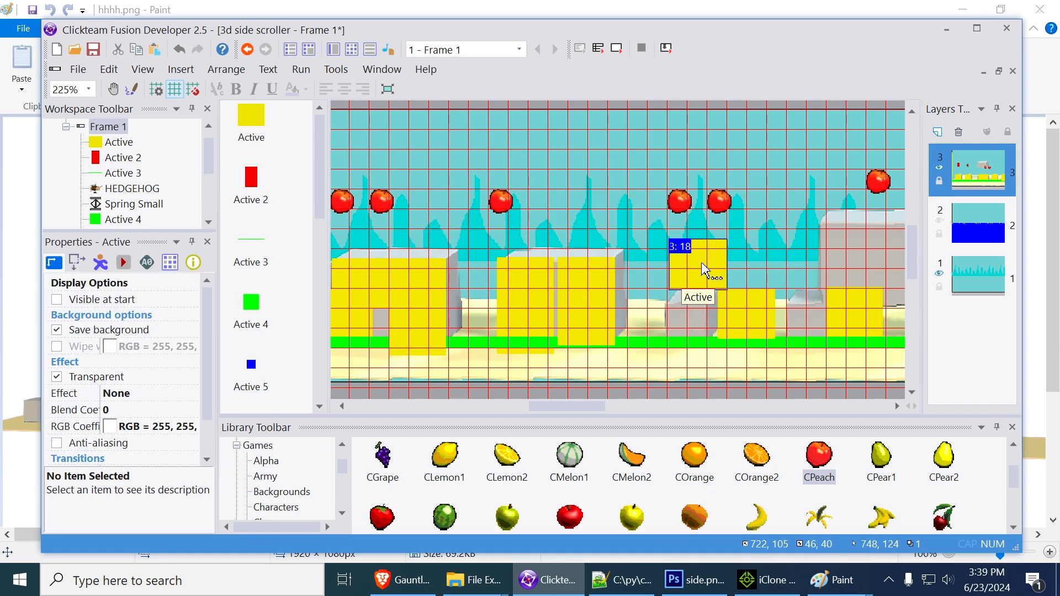
{"action": "left_click", "coordinate": [752, 325]}
{"action": "key", "text": "Delete"}
{"action": "left_click_drag", "start_coordinate": [699, 263], "coordinate": [699, 327]}
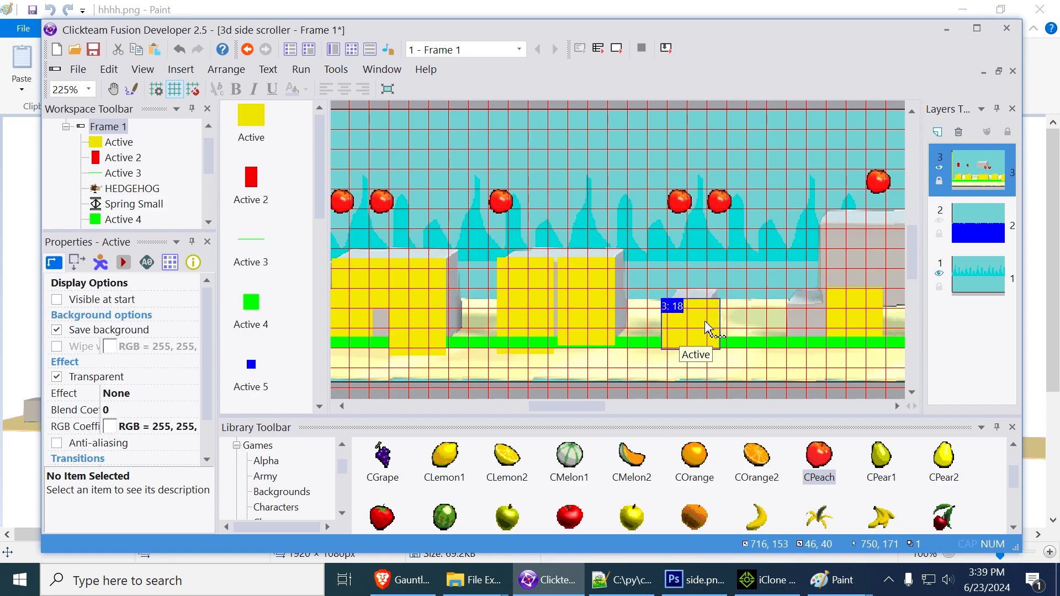
Run the frame in a maximized window and playtest the hedgehog running and jumping across the gray blocks in both directions
{"action": "left_click", "coordinate": [619, 49]}
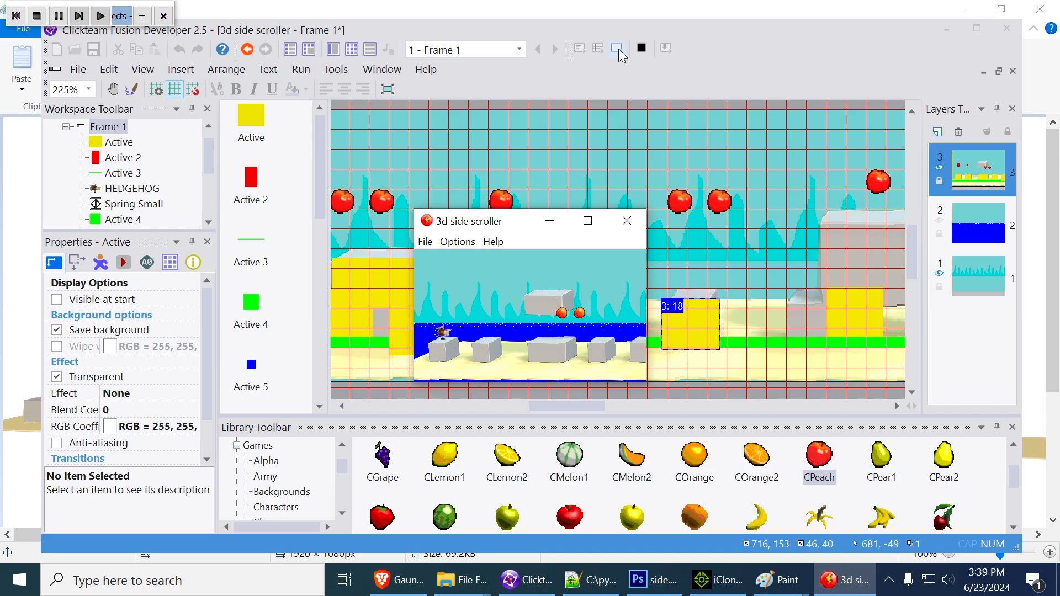
{"action": "left_click", "coordinate": [588, 222]}
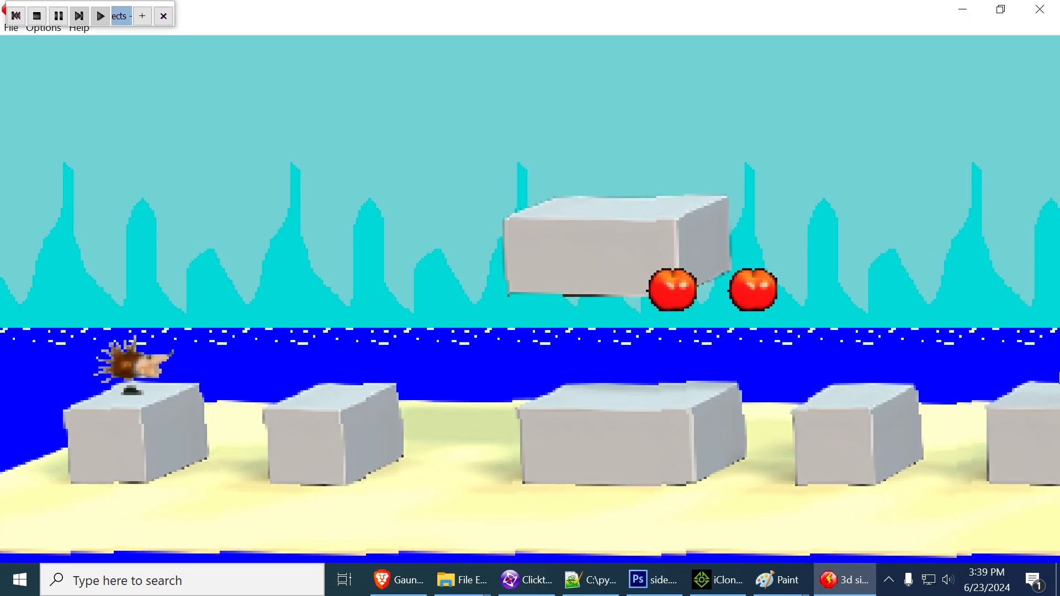
{"action": "key", "text": "Right"}
{"action": "key", "text": "Left"}
{"action": "key", "text": "Right"}
{"action": "key", "text": "shift"}
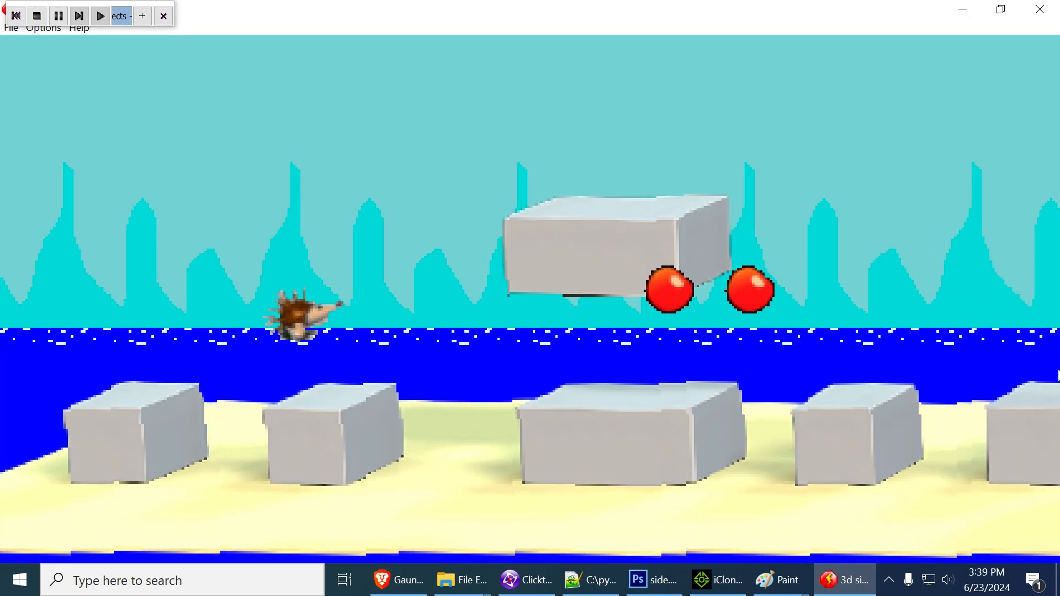
{"action": "key", "text": "Left"}
{"action": "key", "text": "shift"}
{"action": "key", "text": "Right"}
{"action": "key", "text": "Left"}
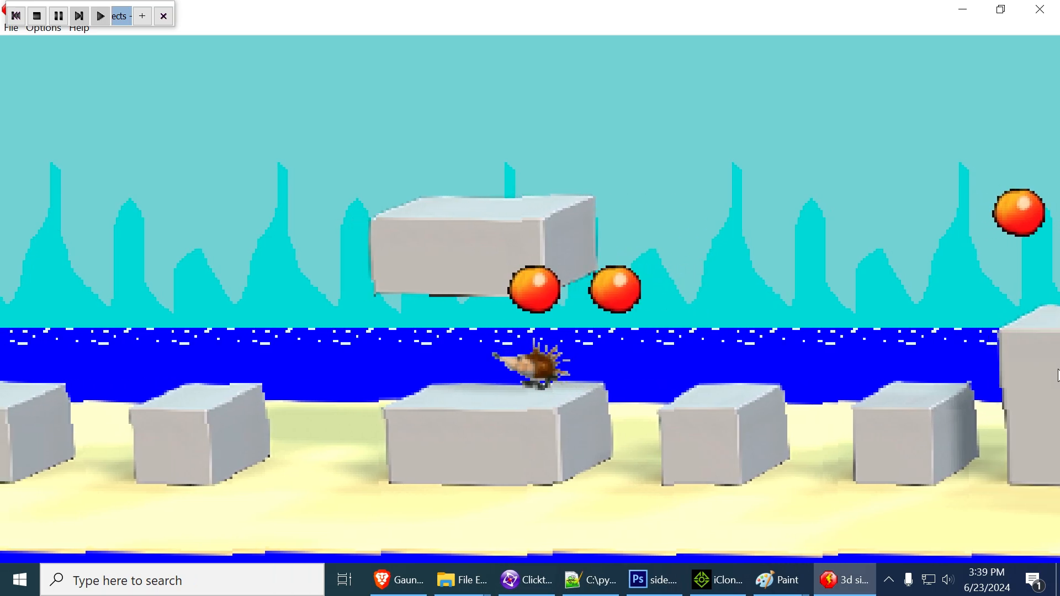
{"action": "key", "text": "Right"}
{"action": "key", "text": "shift"}
{"action": "key", "text": "shift"}
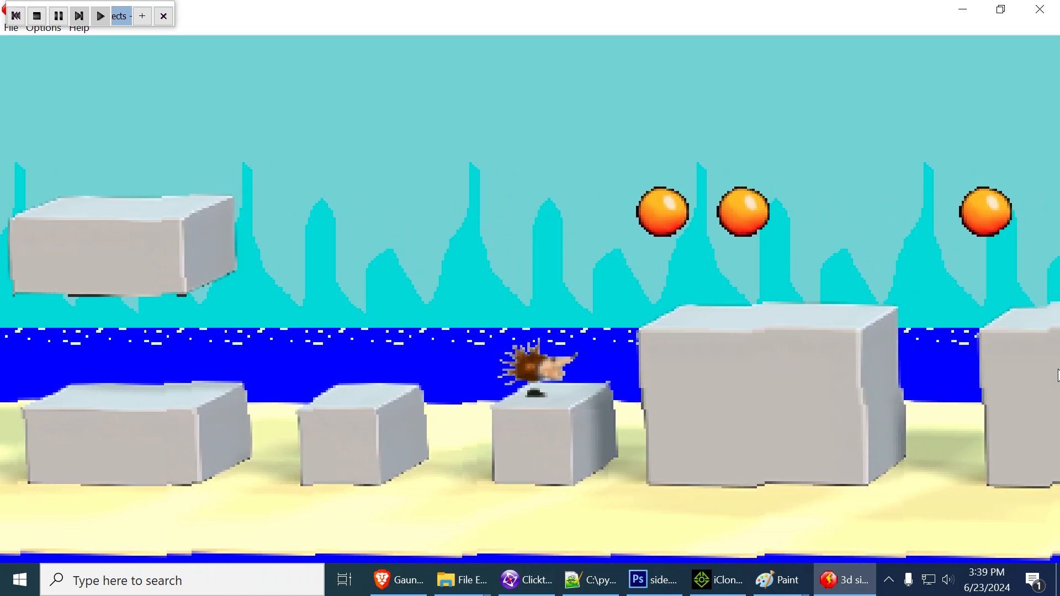
{"action": "key", "text": "shift"}
{"action": "key", "text": "Left"}
{"action": "key", "text": "shift"}
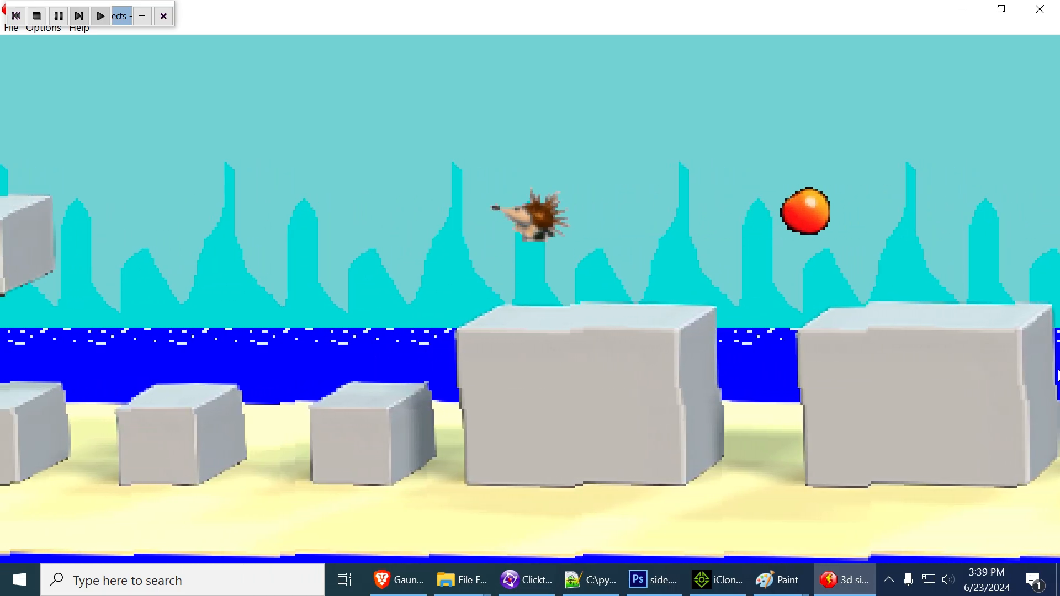
{"action": "key", "text": "shift"}
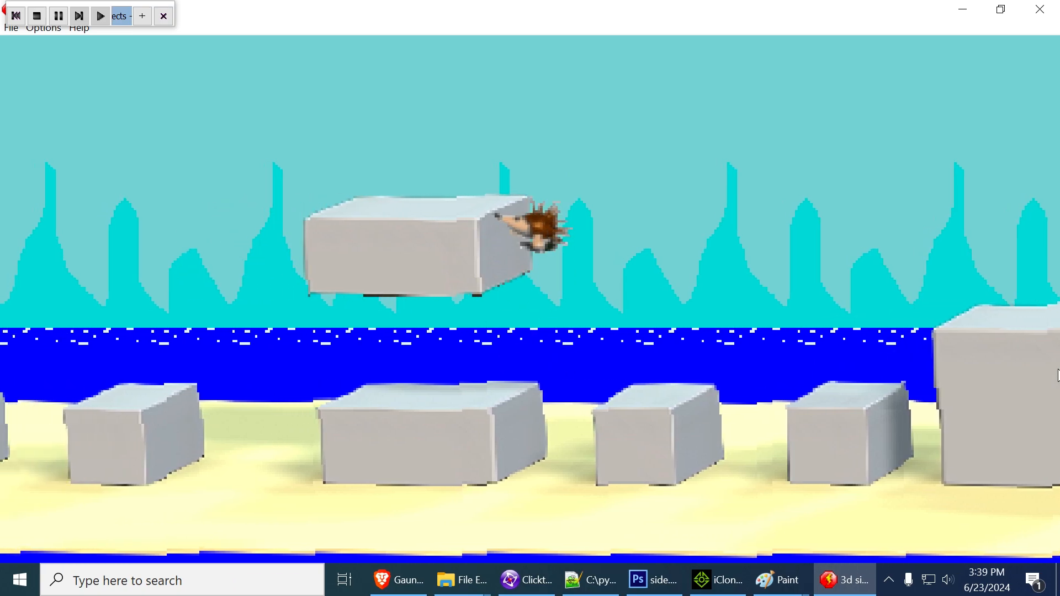
{"action": "key", "text": "shift"}
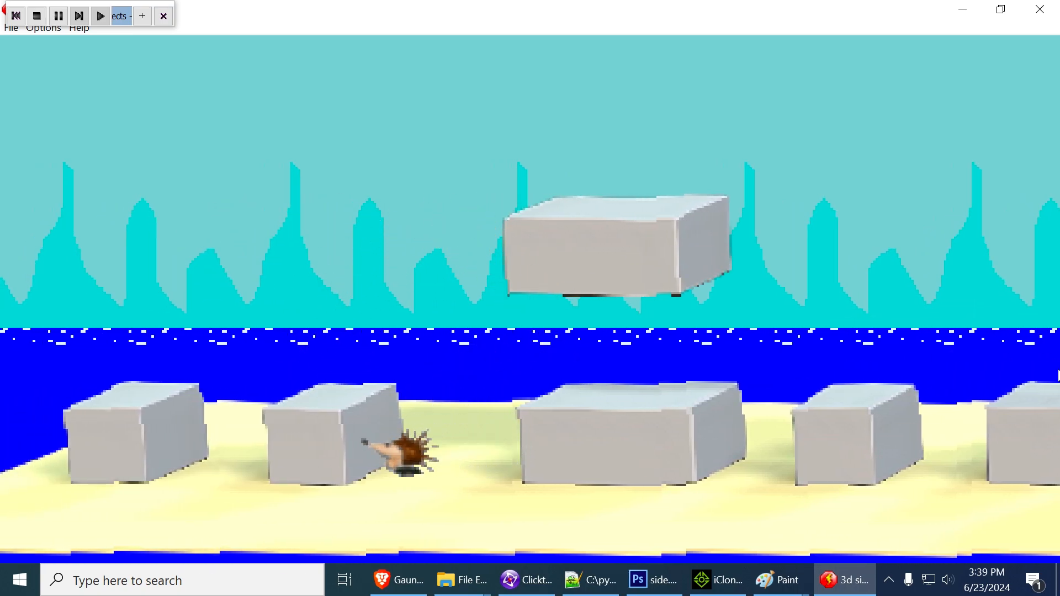
{"action": "key", "text": "shift"}
Playtest the hedgehog jumping across the remaining gray blocks up to the raised block, and close the test window
{"action": "key", "text": "shift"}
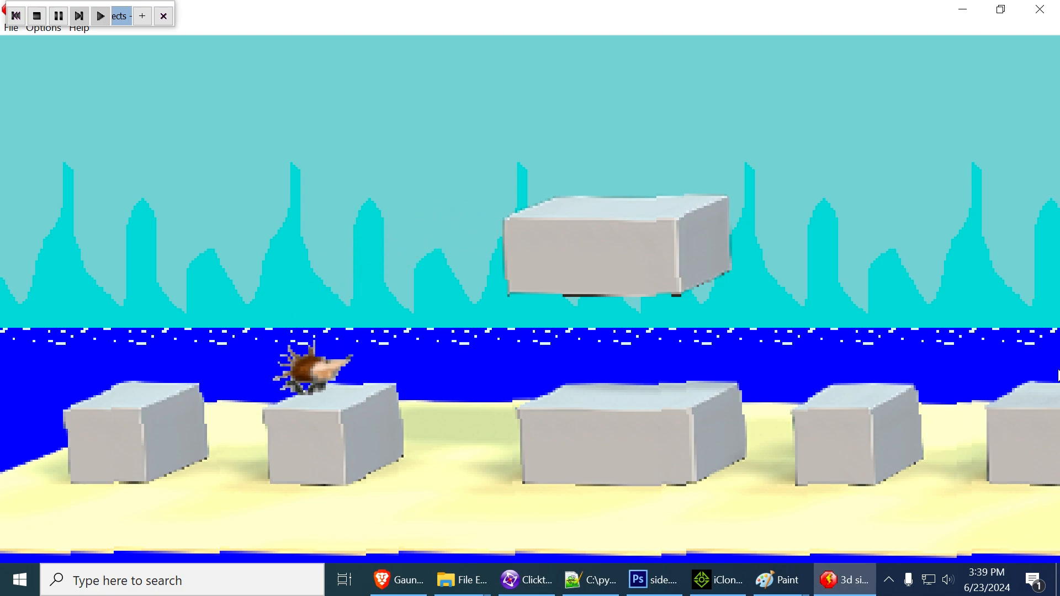
{"action": "key", "text": "shift"}
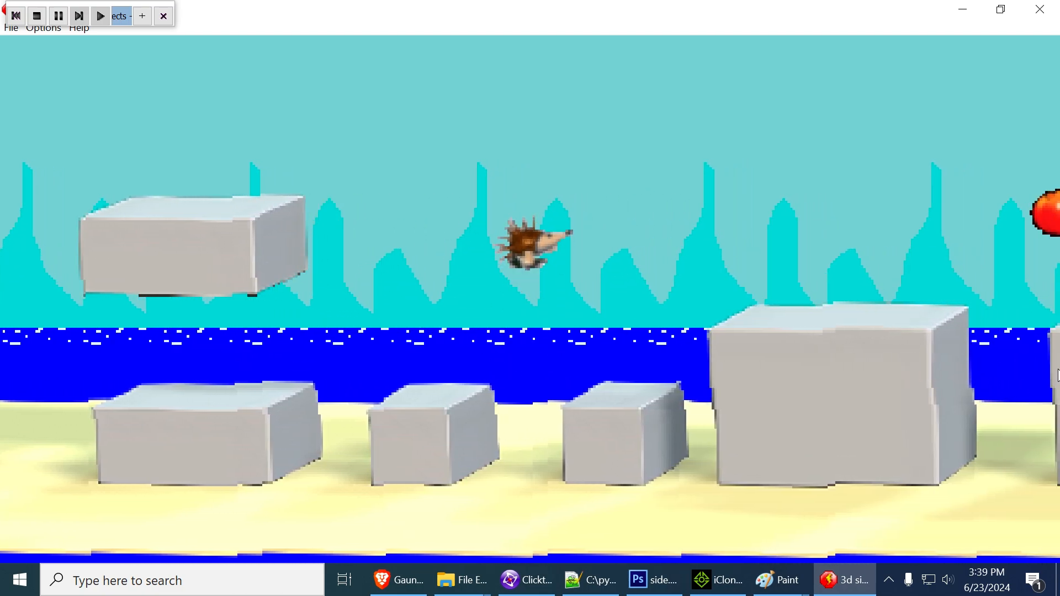
{"action": "key", "text": "shift"}
{"action": "key", "text": "shift"}
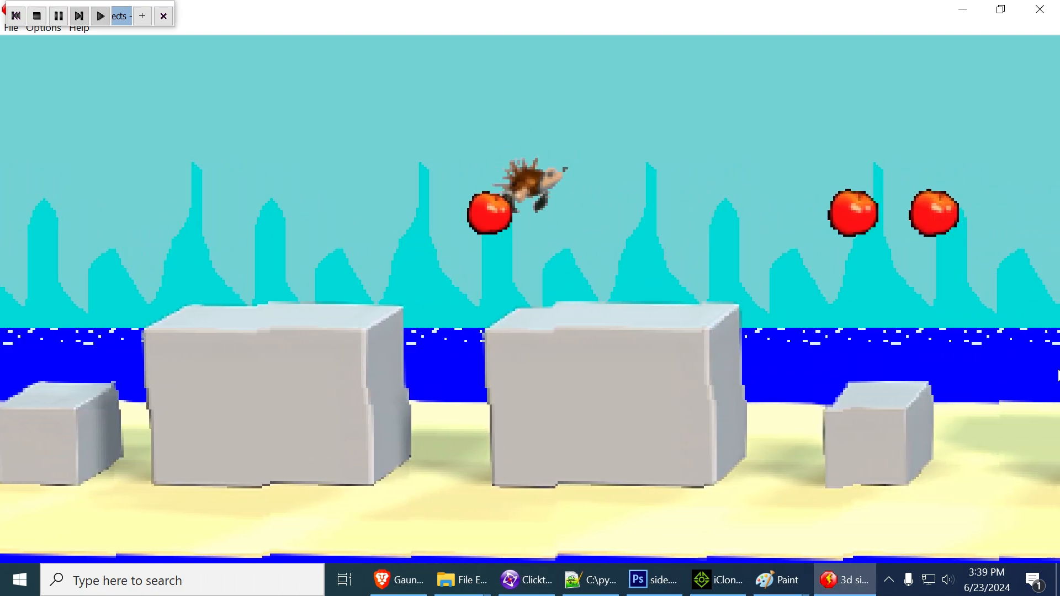
{"action": "key", "text": "shift"}
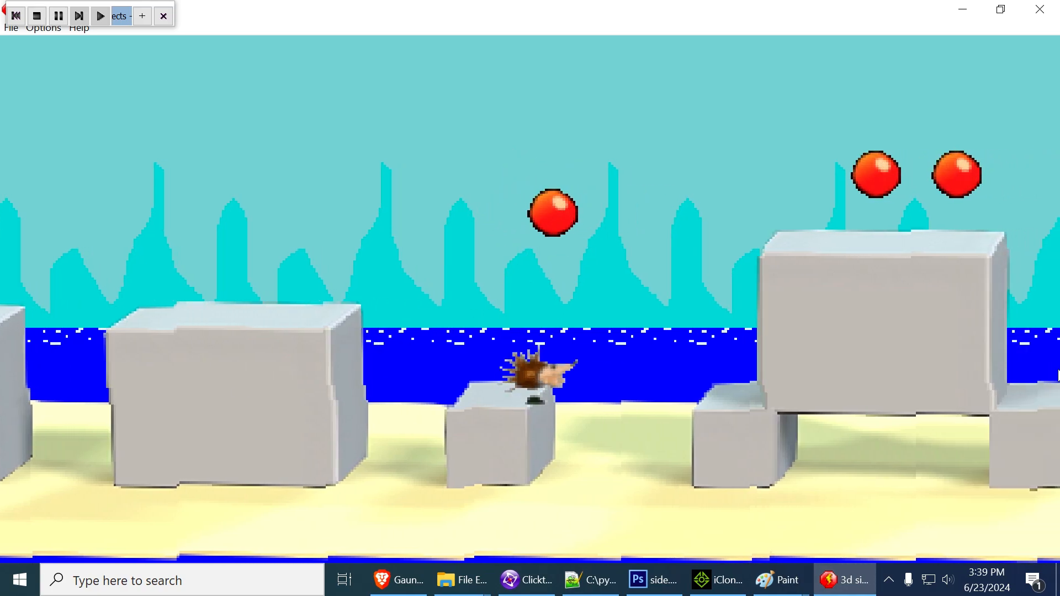
{"action": "key", "text": "shift"}
{"action": "key", "text": "Left"}
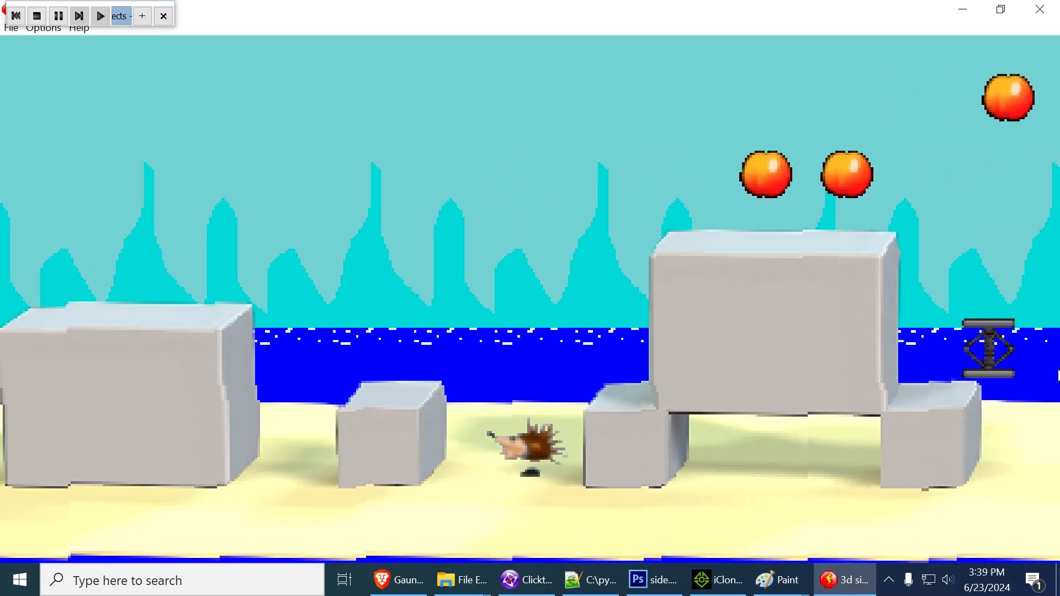
{"action": "key", "text": "shift"}
{"action": "key", "text": "Right"}
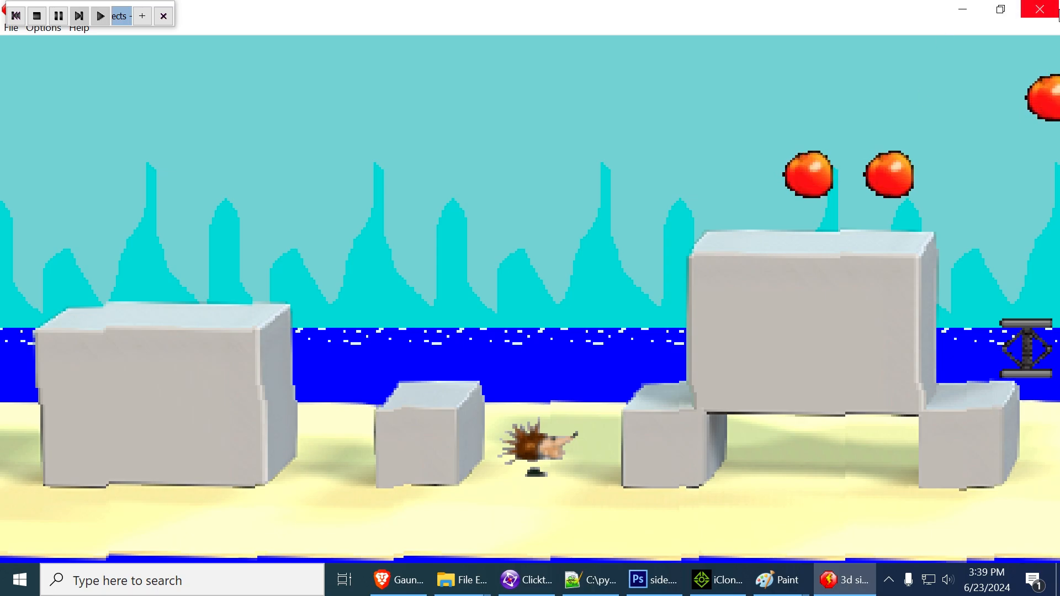
{"action": "left_click", "coordinate": [1042, 12]}
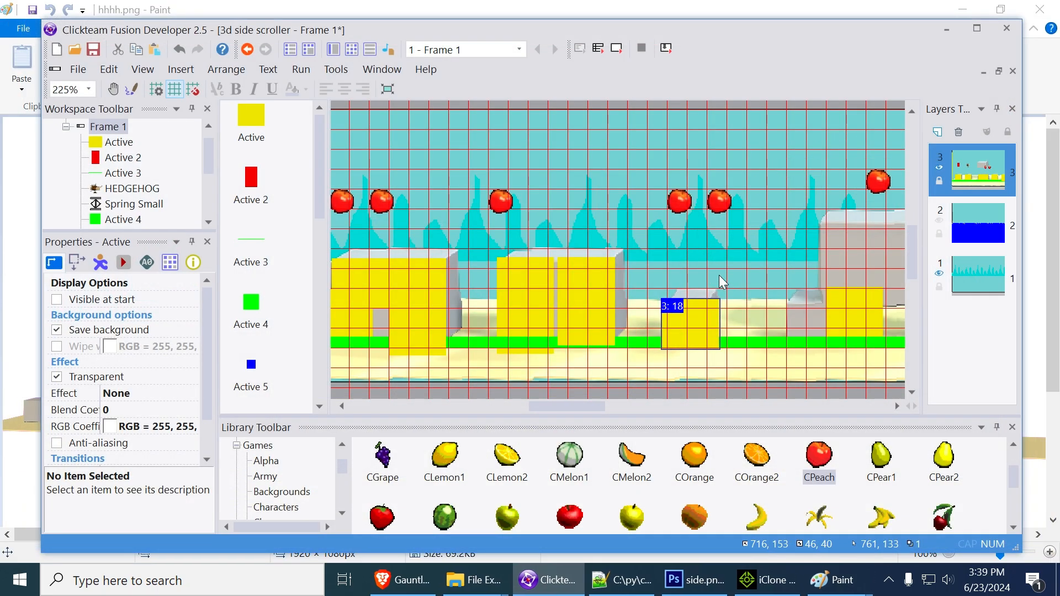
Create a new active object from the yellow block at X 1048, Y 150, placing it in the open sky at X 1105, Y 50
{"action": "middle_click_drag", "start_coordinate": [694, 269], "coordinate": [623, 272]}
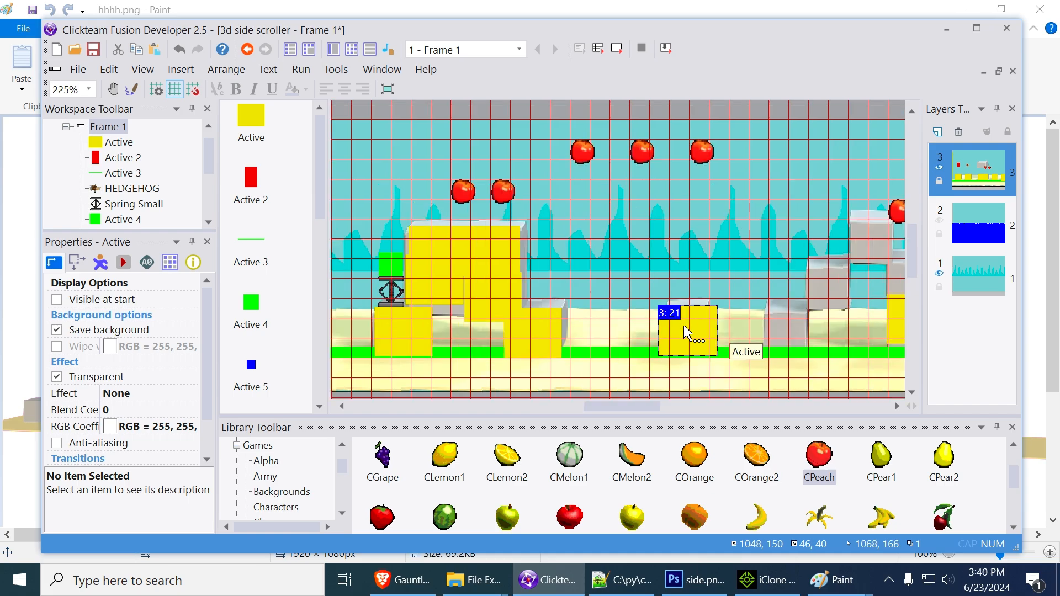
{"action": "right_click", "coordinate": [685, 327]}
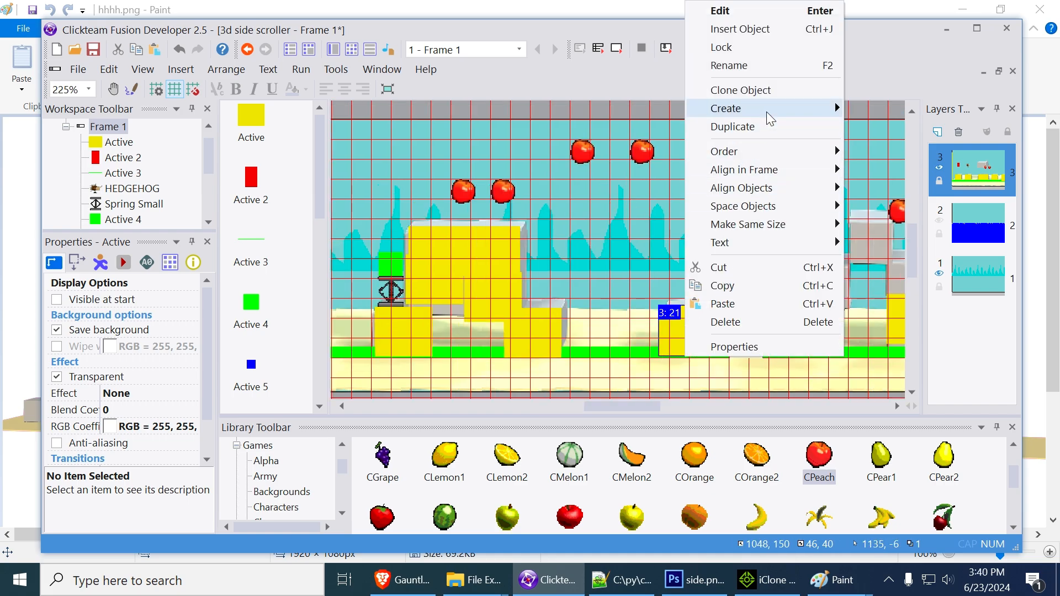
{"action": "mouse_move", "coordinate": [766, 112]}
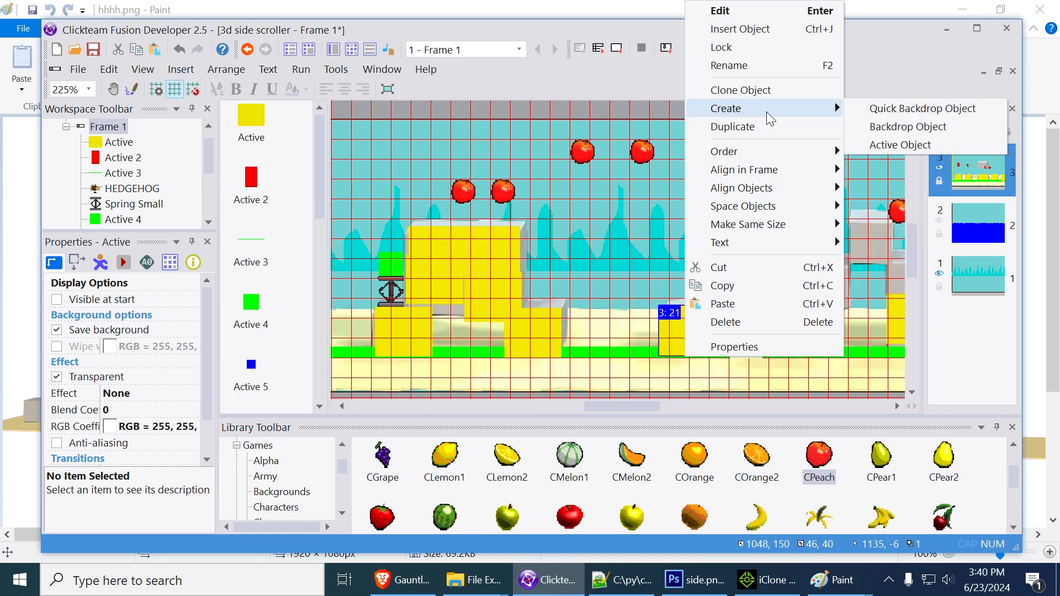
{"action": "left_click", "coordinate": [900, 145]}
{"action": "left_click", "coordinate": [756, 205]}
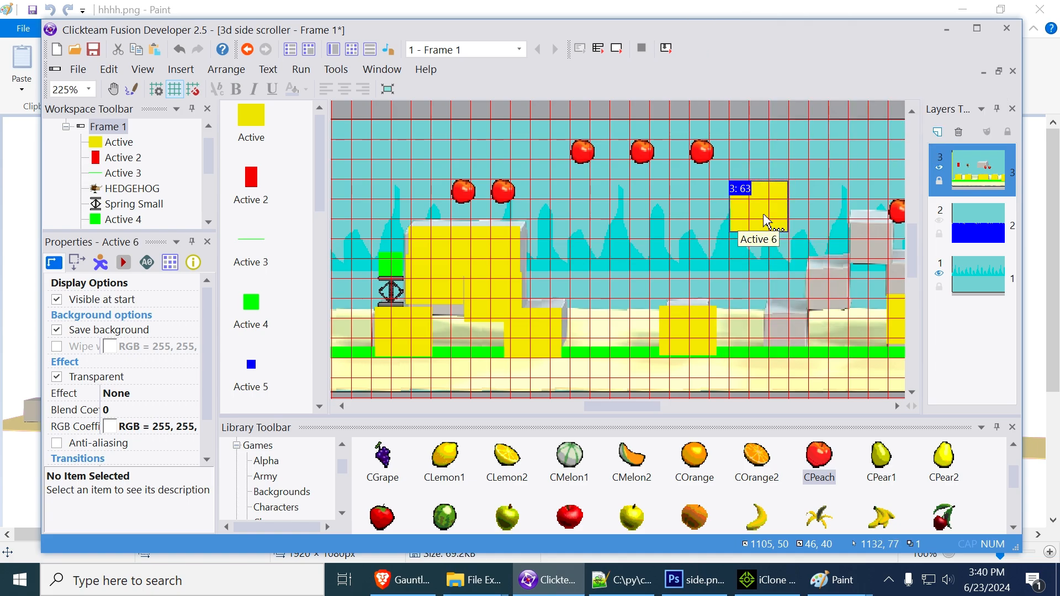
Mark the new Active 6 object's image with brown (936307) crossing diagonal lines and save the image
{"action": "double_click", "coordinate": [765, 219]}
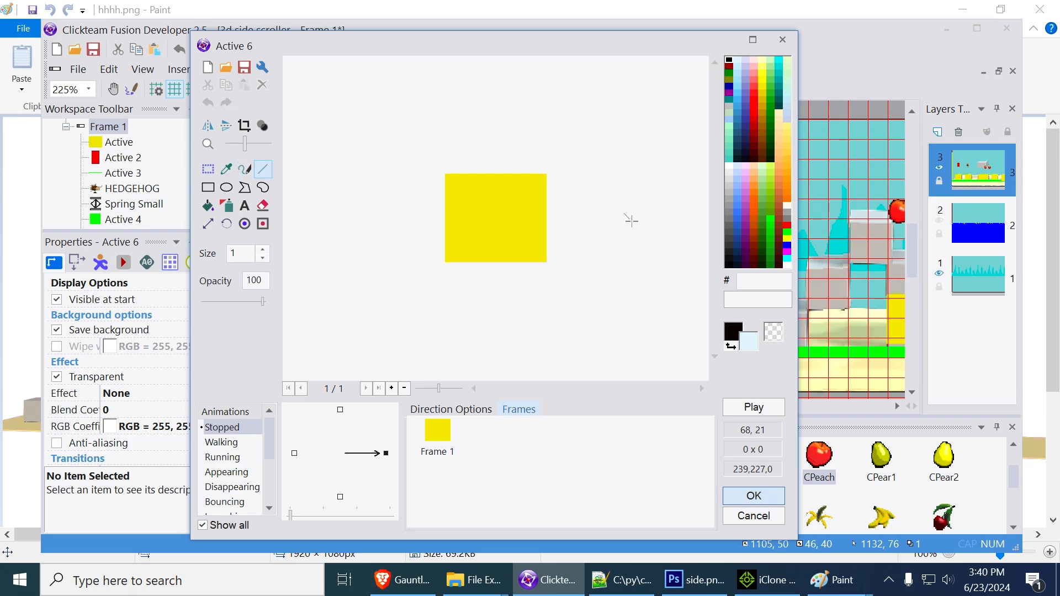
{"action": "left_click", "coordinate": [763, 126]}
{"action": "left_click_drag", "start_coordinate": [442, 180], "coordinate": [599, 306]}
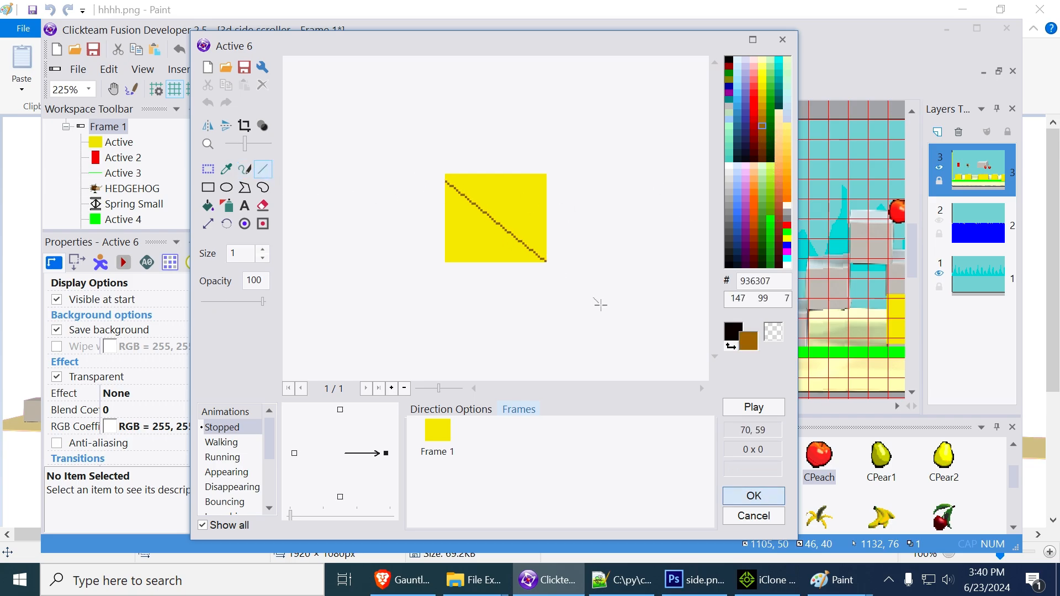
{"action": "left_click_drag", "start_coordinate": [556, 177], "coordinate": [488, 264]}
{"action": "left_click_drag", "start_coordinate": [531, 172], "coordinate": [441, 250]}
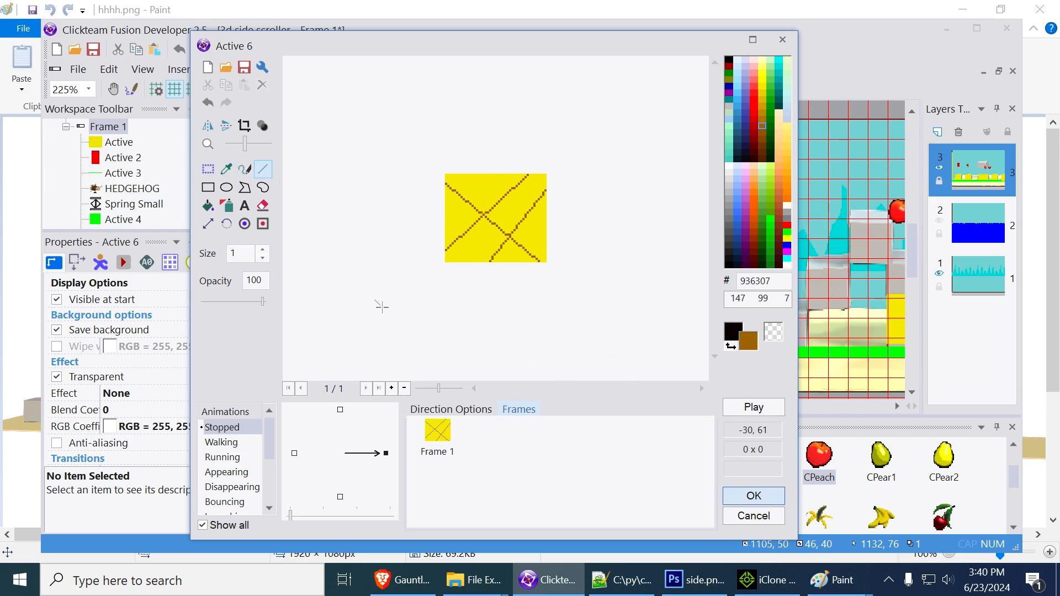
{"action": "left_click_drag", "start_coordinate": [441, 175], "coordinate": [650, 294]}
{"action": "left_click", "coordinate": [754, 497]}
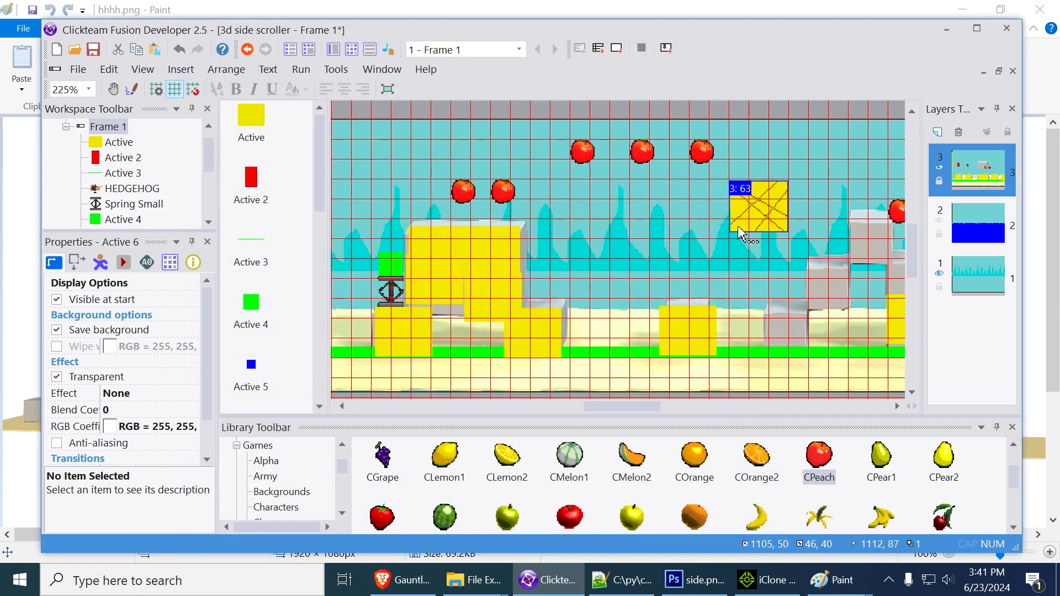
Delete the plain yellow block on the small gray block and put Active 6 there, resized to 35 x 40 at X 1050, Y 150
{"action": "left_click", "coordinate": [697, 331]}
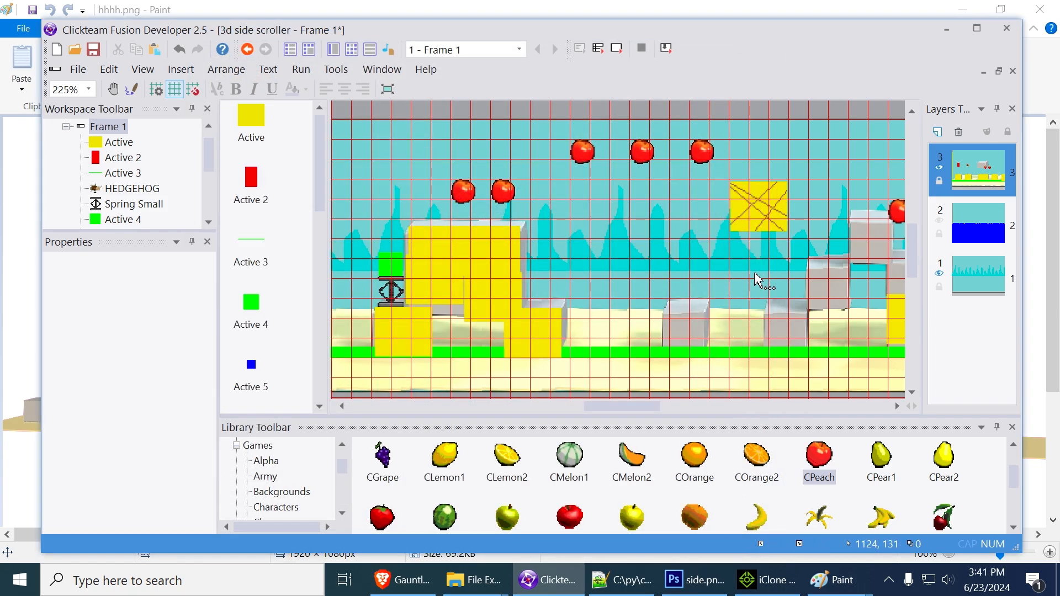
{"action": "left_click", "coordinate": [754, 216]}
{"action": "left_click_drag", "start_coordinate": [686, 341], "coordinate": [660, 331]}
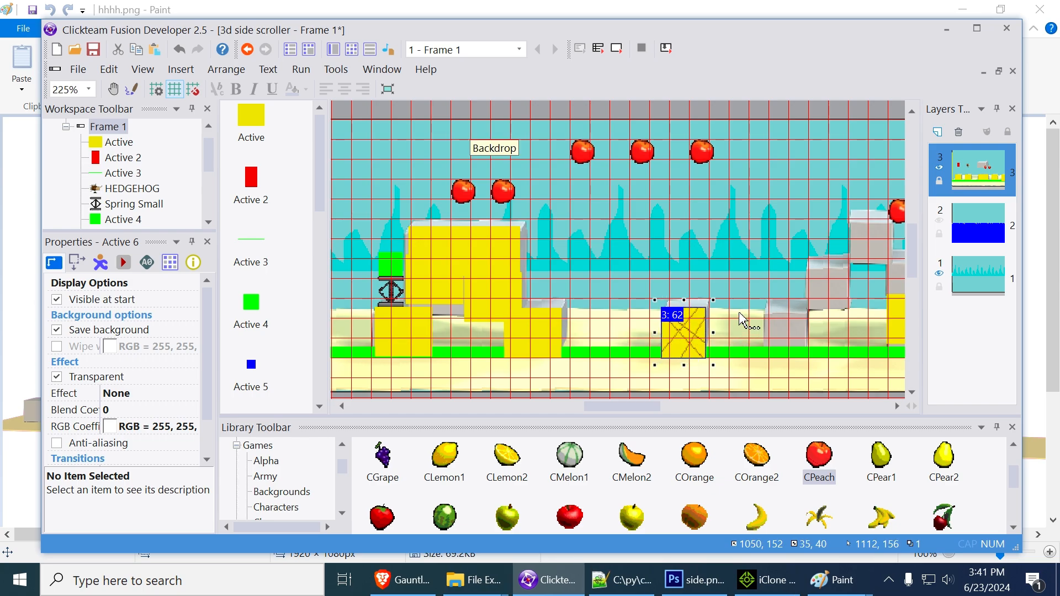
{"action": "key", "text": "Up"}
{"action": "key", "text": "Up"}
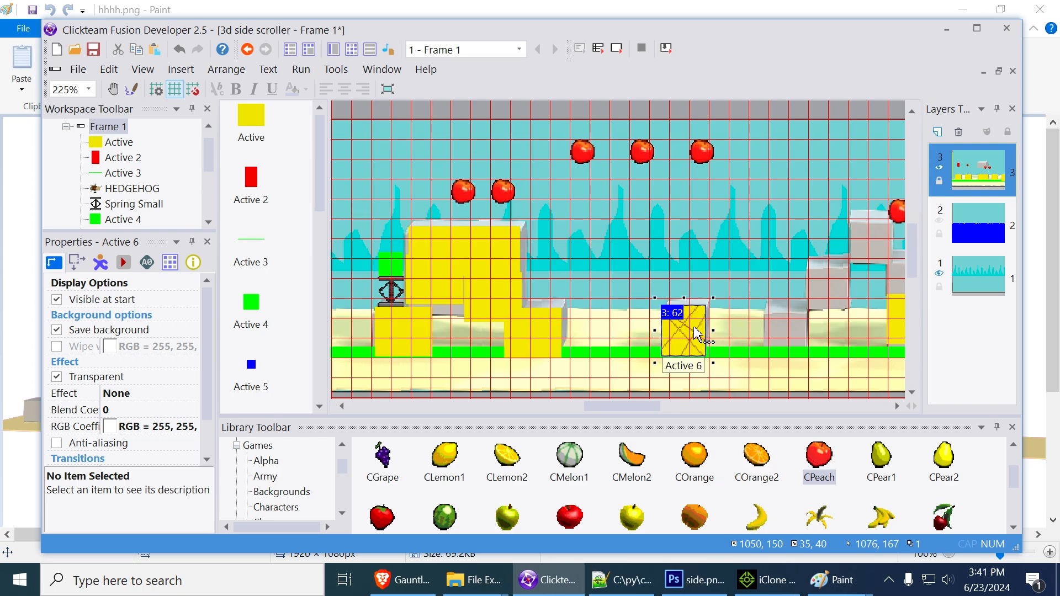
Add a second Active 6 over the next small gray block on the ground, at X 1133, Y 151
{"action": "left_click_drag", "start_coordinate": [320, 182], "coordinate": [323, 234]}
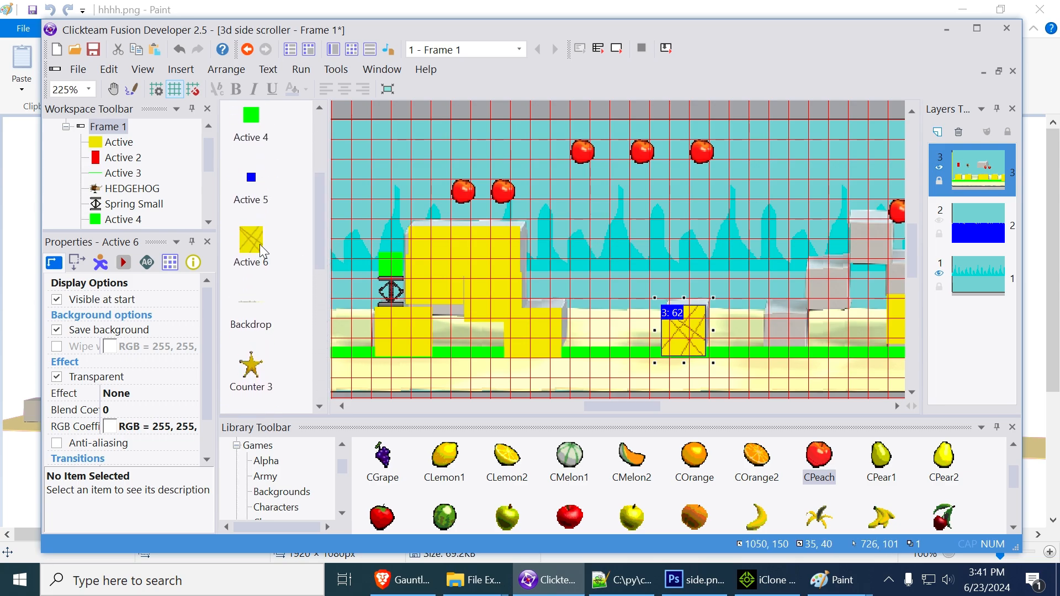
{"action": "left_click_drag", "start_coordinate": [259, 244], "coordinate": [571, 298]}
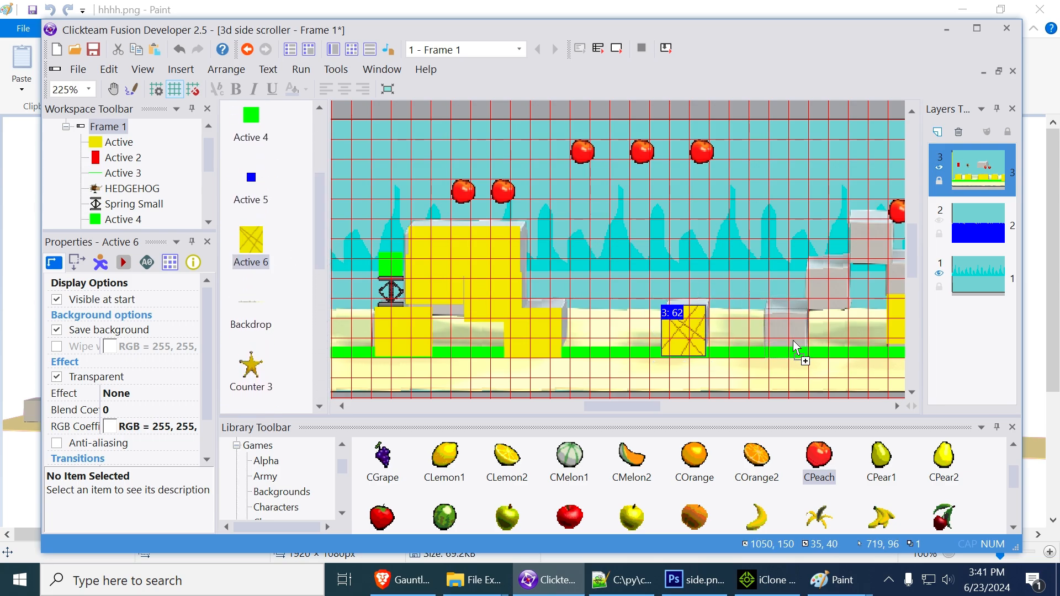
{"action": "left_click_drag", "start_coordinate": [793, 340], "coordinate": [793, 340]}
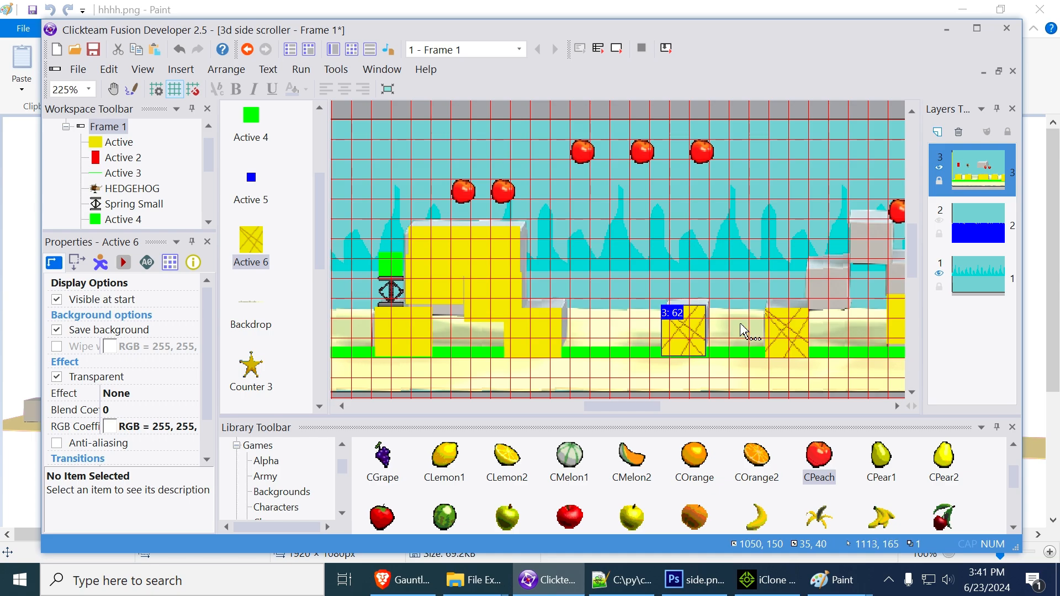
{"action": "key", "text": "Up"}
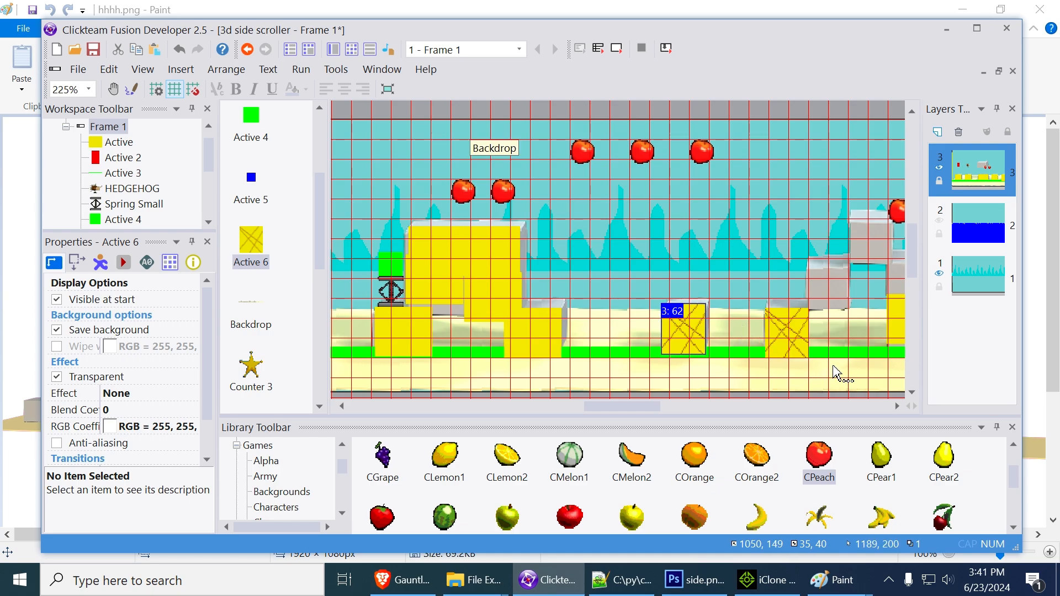
{"action": "left_click", "coordinate": [786, 352]}
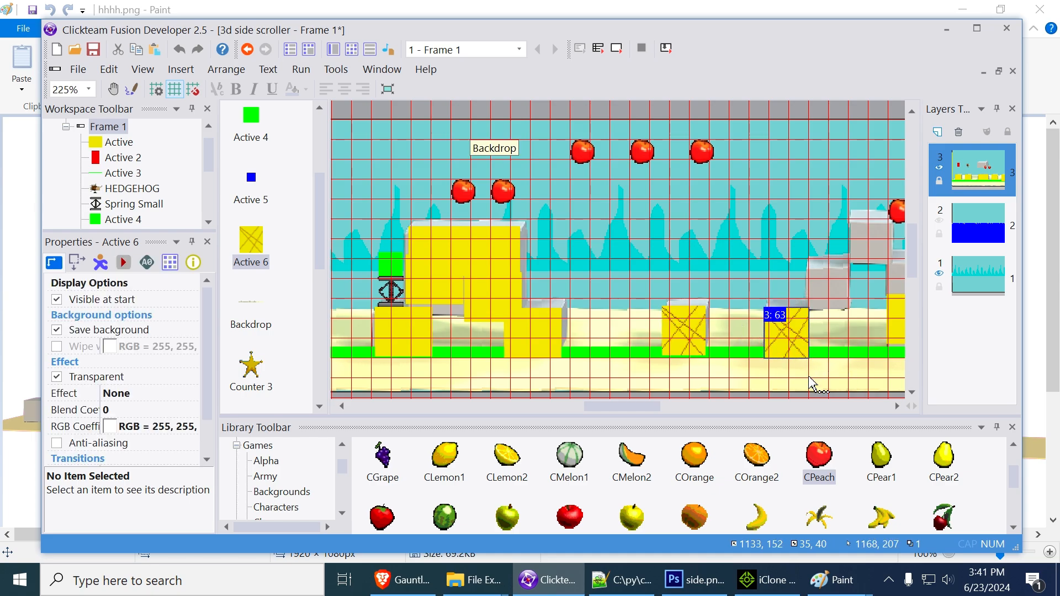
{"action": "left_click", "coordinate": [697, 354], "text": "ctrl"}
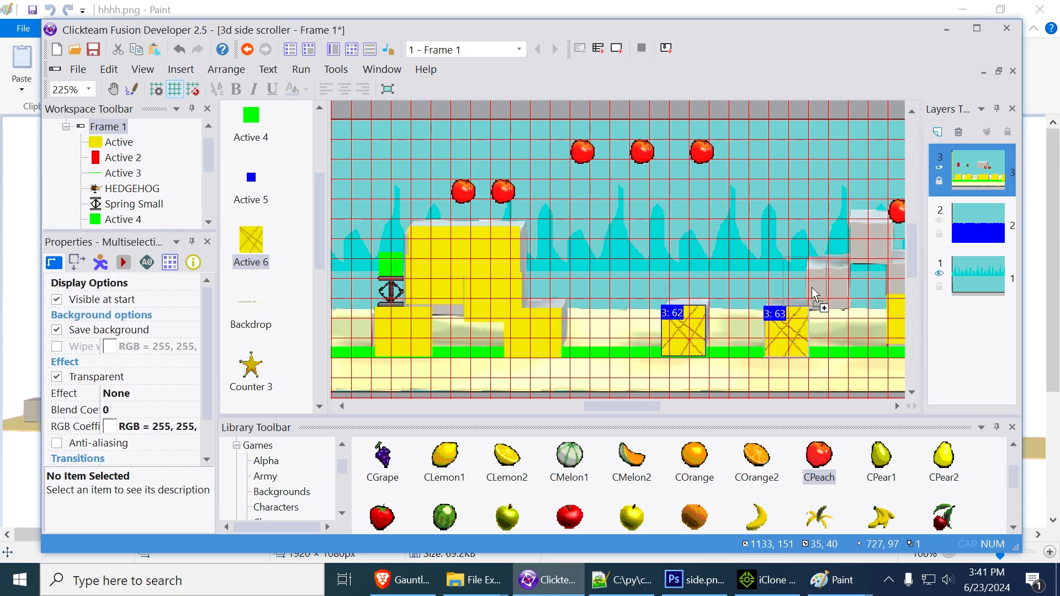
Add a third Active 6 over the raised gray block one step higher, at X 1168, Y 115
{"action": "left_click", "coordinate": [839, 299]}
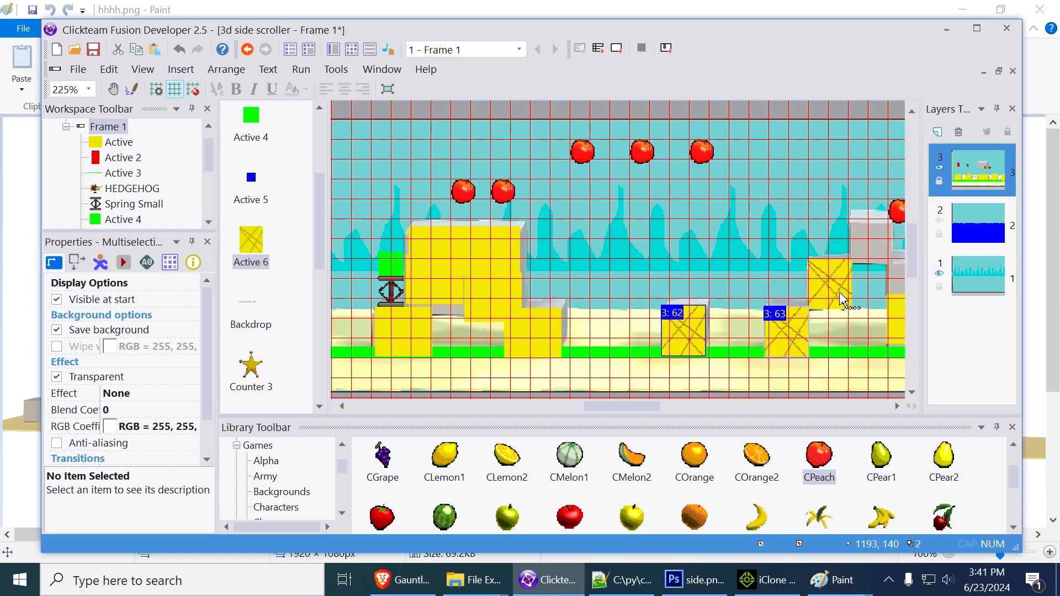
{"action": "left_click", "coordinate": [844, 296]}
{"action": "key", "text": "Down"}
{"action": "key", "text": "Down"}
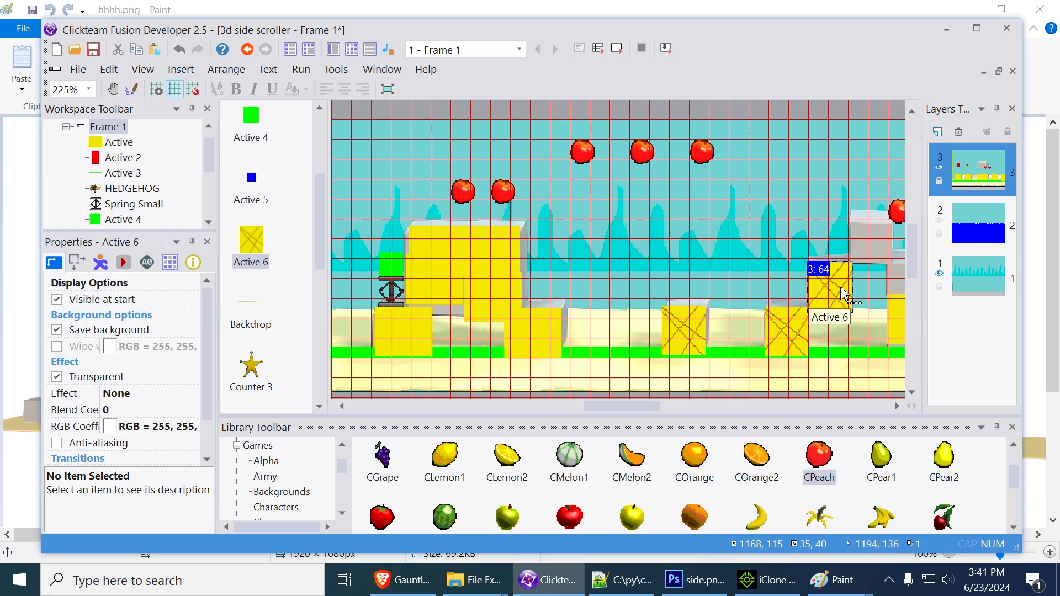
Add a fourth Active 6 over the highest gray block of the stair, beside the two apples
{"action": "middle_click_drag", "start_coordinate": [816, 199], "coordinate": [602, 244]}
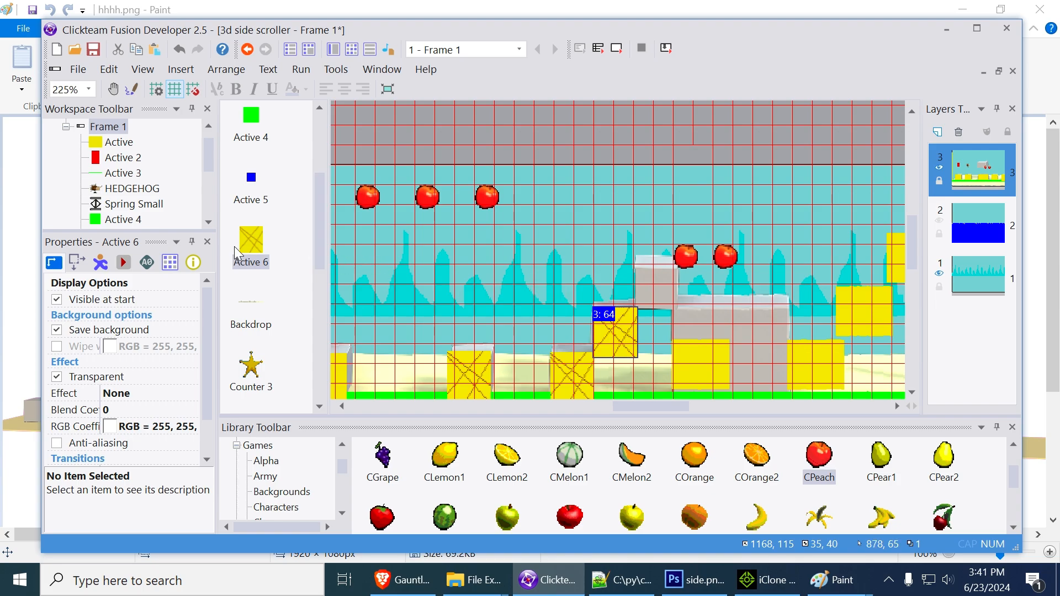
{"action": "left_click_drag", "start_coordinate": [243, 246], "coordinate": [288, 252]}
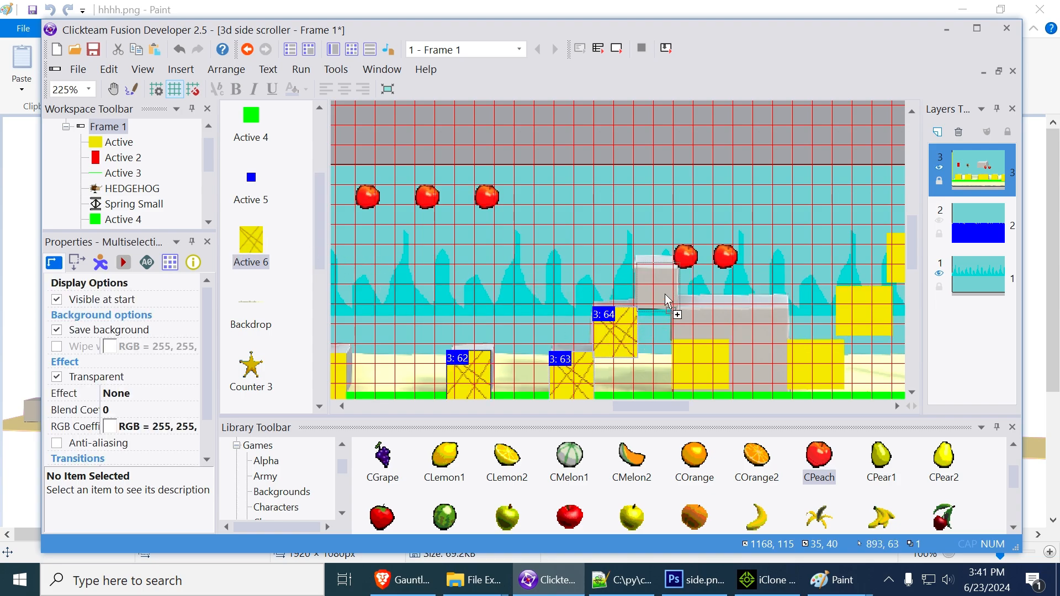
{"action": "left_click_drag", "start_coordinate": [664, 293], "coordinate": [664, 292]}
{"action": "middle_click_drag", "start_coordinate": [735, 310], "coordinate": [634, 318]}
Line up two plain yellow blocks over the upper half of the large gray block, at X 1234 and X 1280, Y 110
{"action": "left_click", "coordinate": [604, 322]}
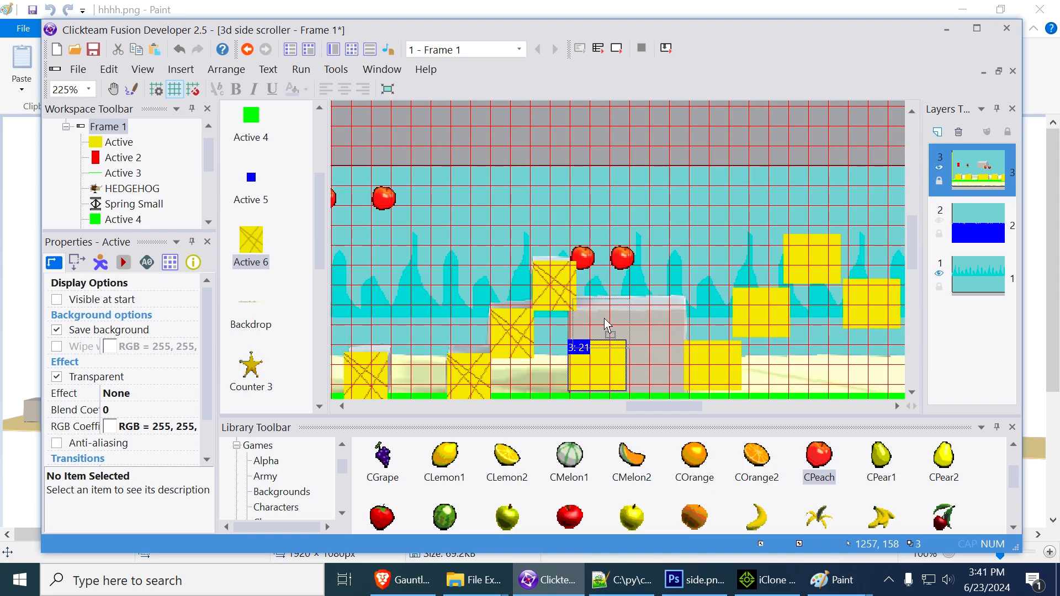
{"action": "left_click_drag", "start_coordinate": [596, 370], "coordinate": [600, 329]}
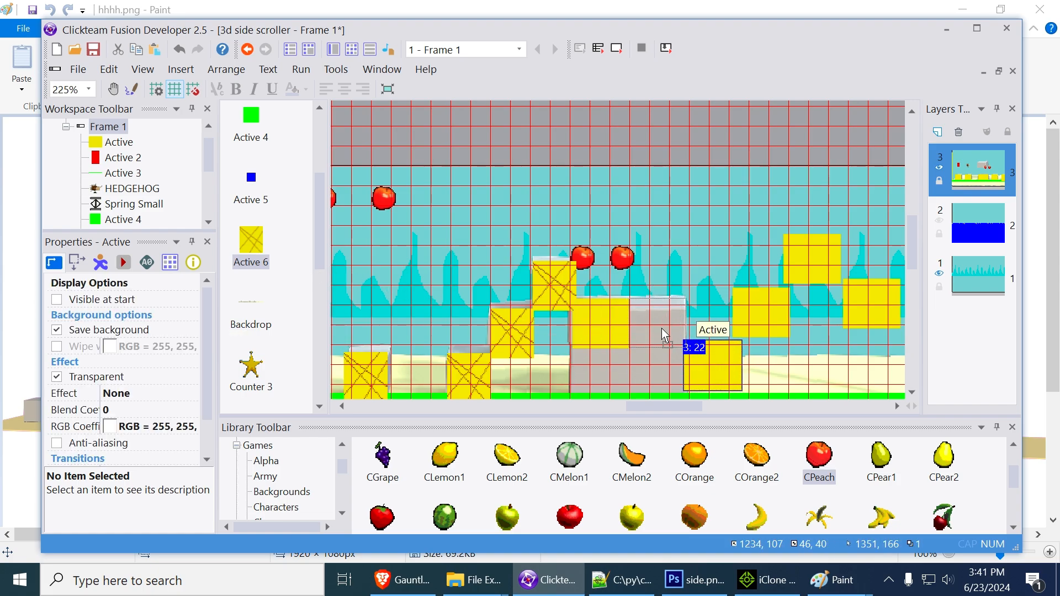
{"action": "left_click_drag", "start_coordinate": [662, 328], "coordinate": [662, 328]}
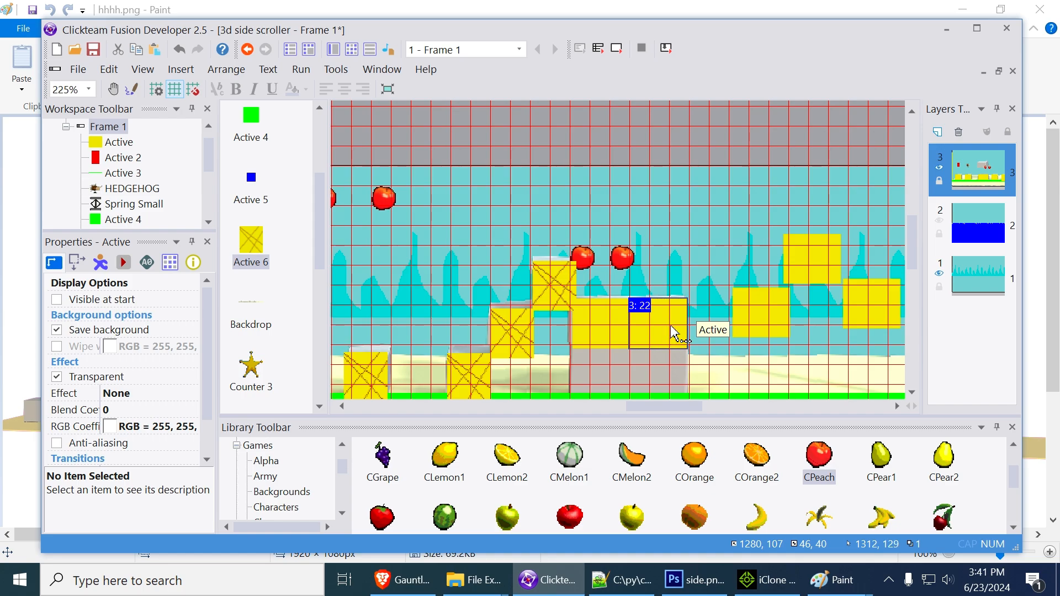
{"action": "left_click", "coordinate": [601, 330]}
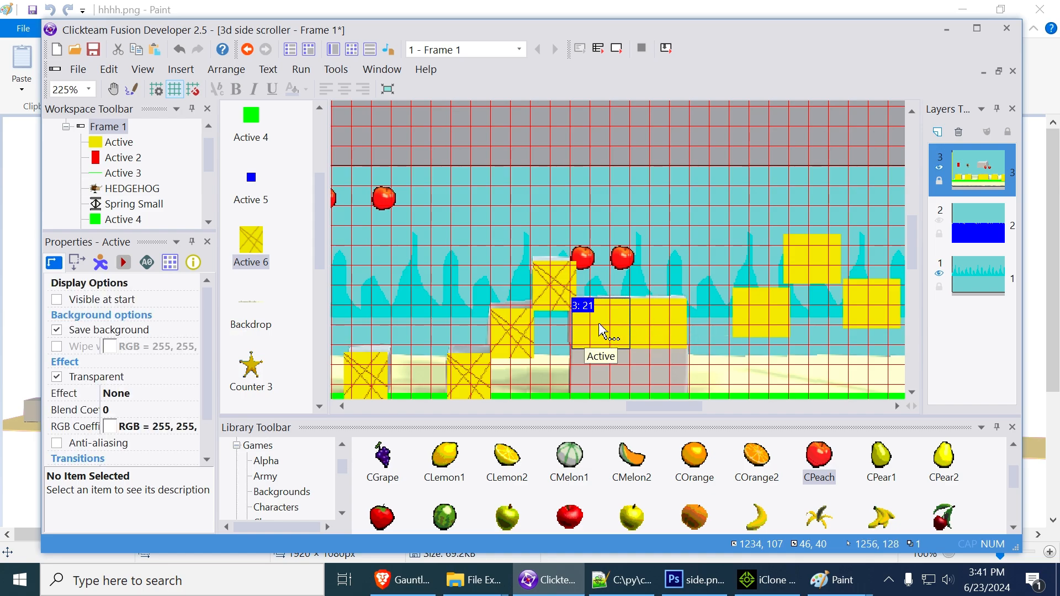
{"action": "left_click", "coordinate": [659, 332]}
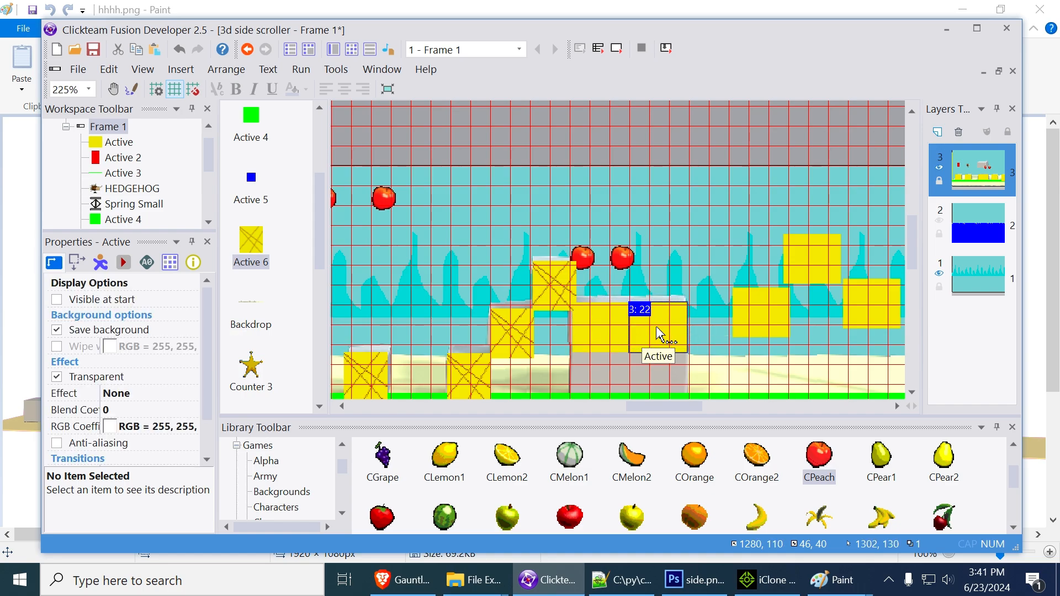
Delete the three surplus yellow blocks beyond the large gray block and place a new one over that block's lower right part
{"action": "left_click", "coordinate": [758, 321]}
{"action": "key", "text": "Delete"}
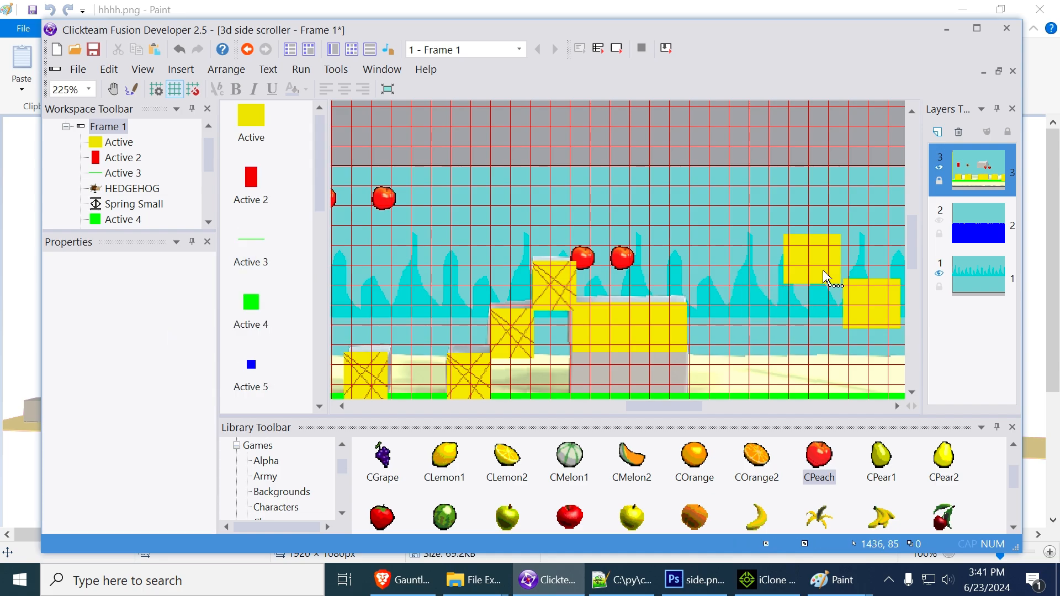
{"action": "left_click", "coordinate": [824, 278]}
{"action": "key", "text": "Delete"}
{"action": "left_click", "coordinate": [869, 308]}
{"action": "key", "text": "Delete"}
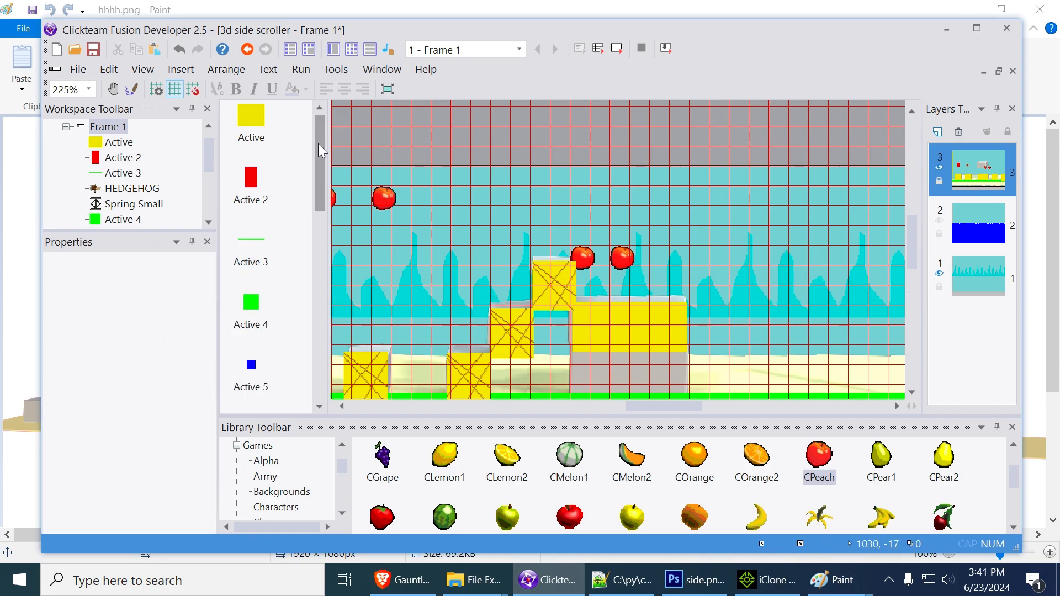
{"action": "left_click_drag", "start_coordinate": [266, 131], "coordinate": [666, 381]}
{"action": "middle_click_drag", "start_coordinate": [786, 330], "coordinate": [545, 293]}
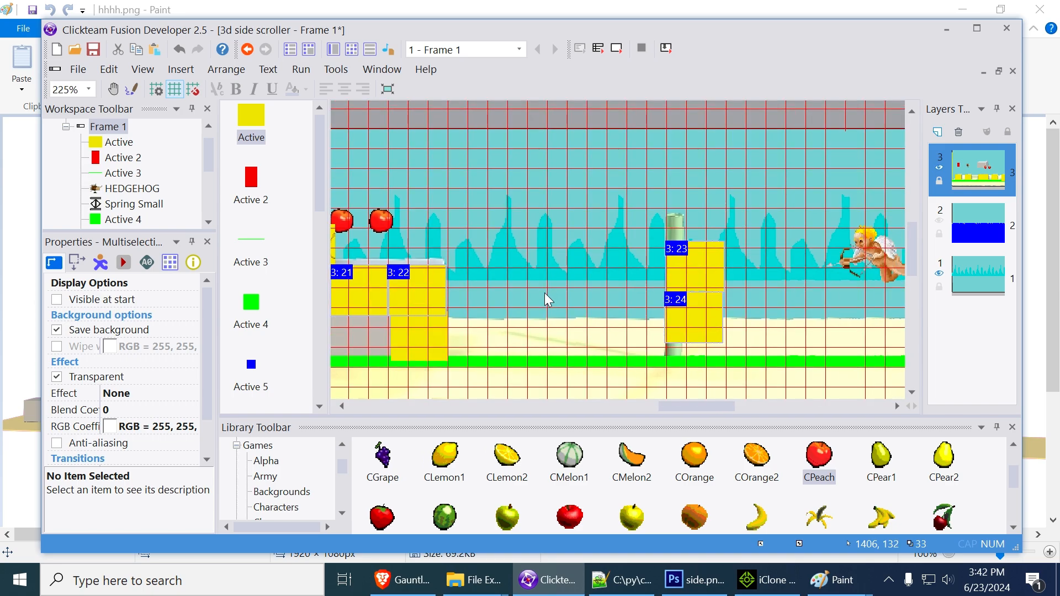
Move Cupid to X 1405, Y 56, the star counter to X 1443, Y 134 and the blue Active 5 to X 1462, Y 84, ahead of the pillar
{"action": "mouse_move", "coordinate": [762, 307]}
{"action": "middle_mouse_down"}
{"action": "mouse_move", "coordinate": [567, 312]}
{"action": "mouse_move", "coordinate": [758, 287]}
{"action": "middle_mouse_up"}
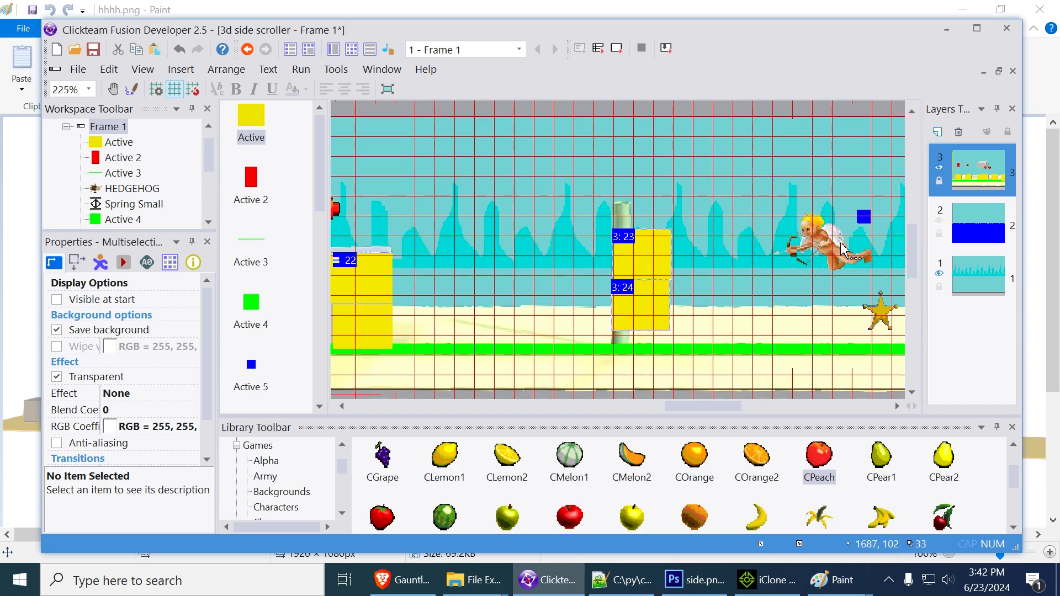
{"action": "left_click_drag", "start_coordinate": [842, 248], "coordinate": [558, 222]}
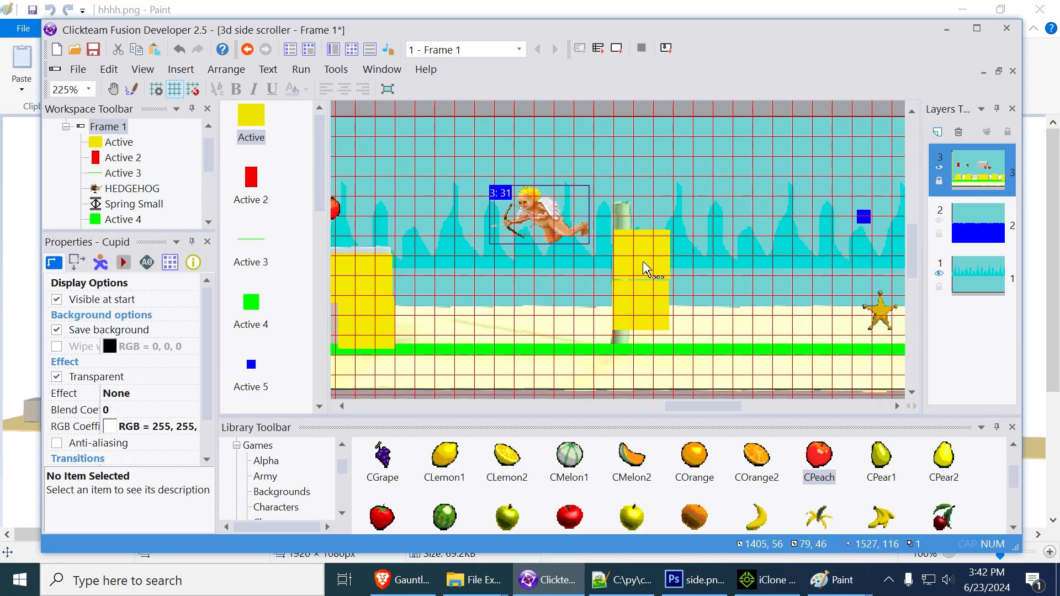
{"action": "left_click", "coordinate": [866, 318]}
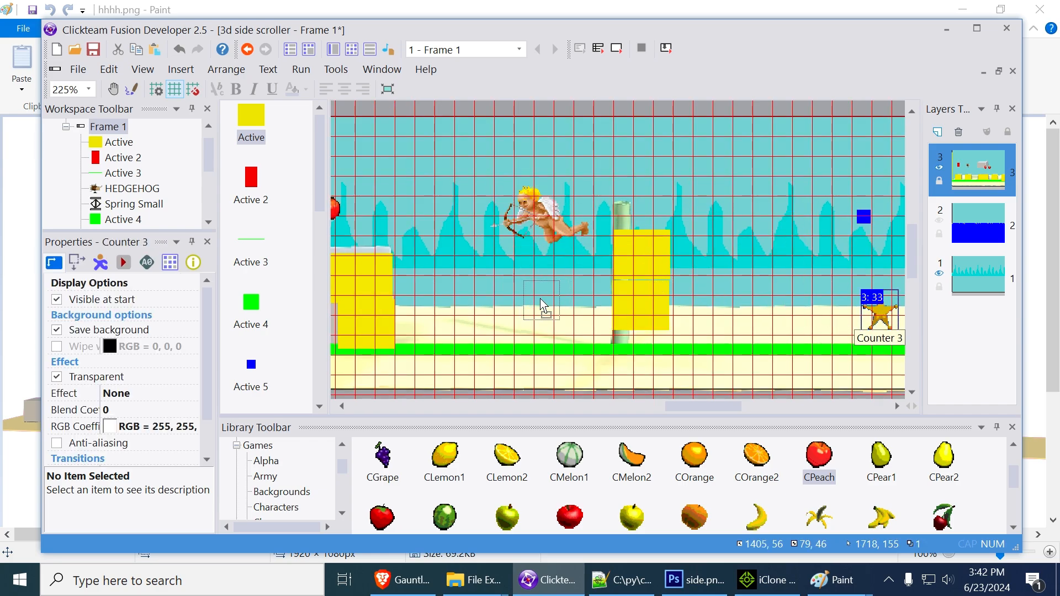
{"action": "left_click_drag", "start_coordinate": [558, 309], "coordinate": [557, 308]}
{"action": "left_click_drag", "start_coordinate": [864, 217], "coordinate": [631, 235]}
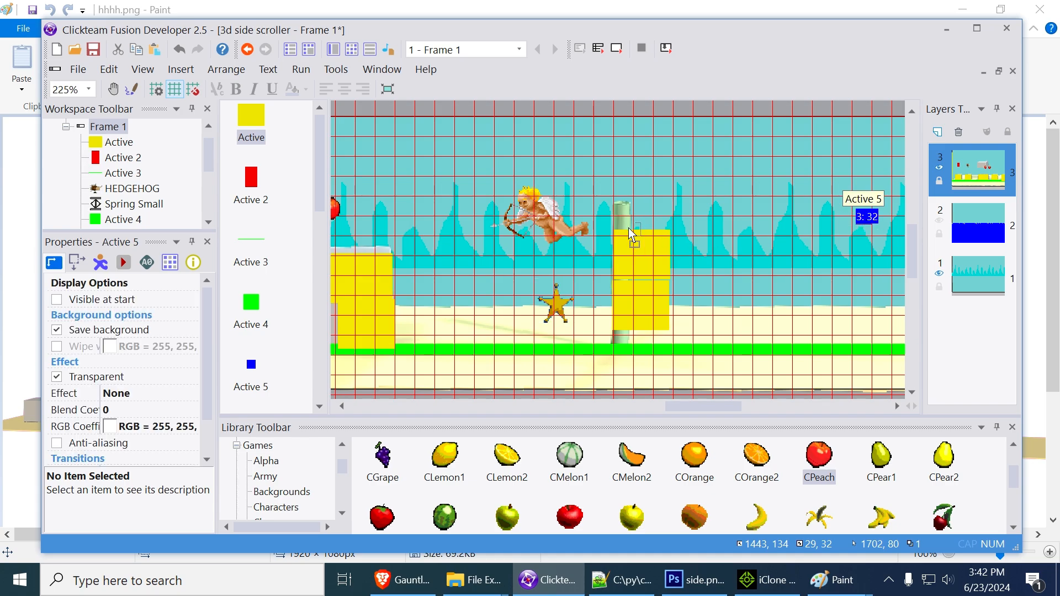
{"action": "left_click_drag", "start_coordinate": [563, 227], "coordinate": [568, 229]}
Place one of the three spare yellow blocks on top of the pillar stack at X 1504, Y 52, and delete the other two
{"action": "middle_click_drag", "start_coordinate": [584, 299], "coordinate": [777, 313]}
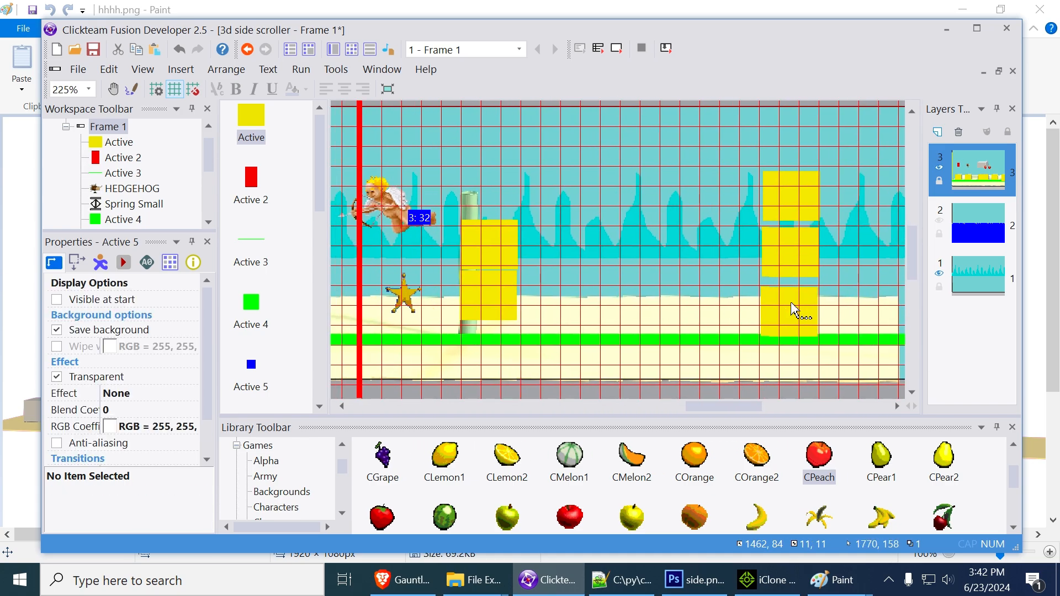
{"action": "left_click", "coordinate": [800, 310]}
{"action": "left_click_drag", "start_coordinate": [800, 310], "coordinate": [802, 250]}
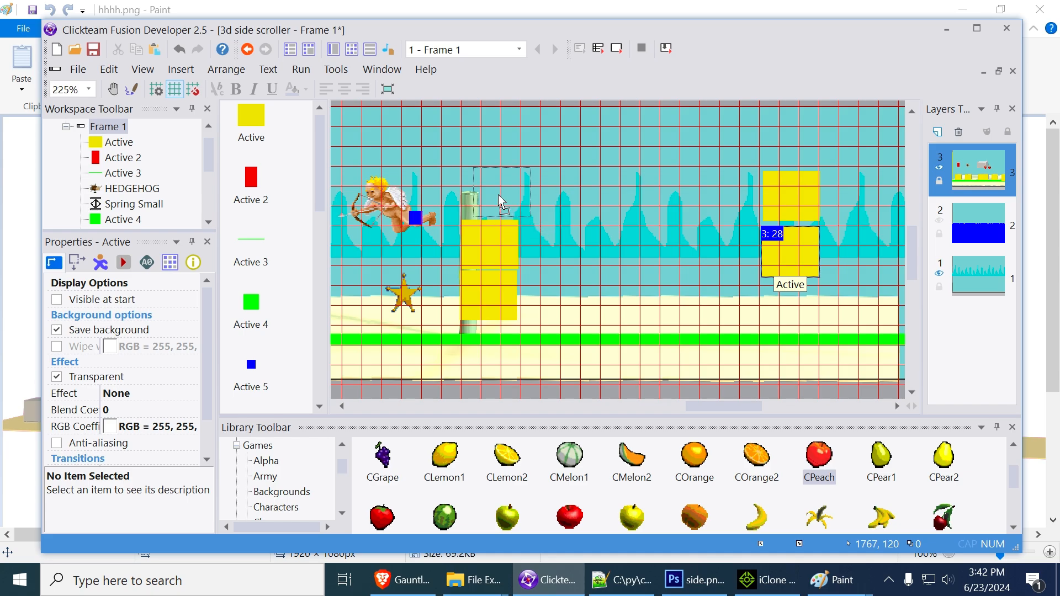
{"action": "left_click_drag", "start_coordinate": [498, 195], "coordinate": [492, 198]}
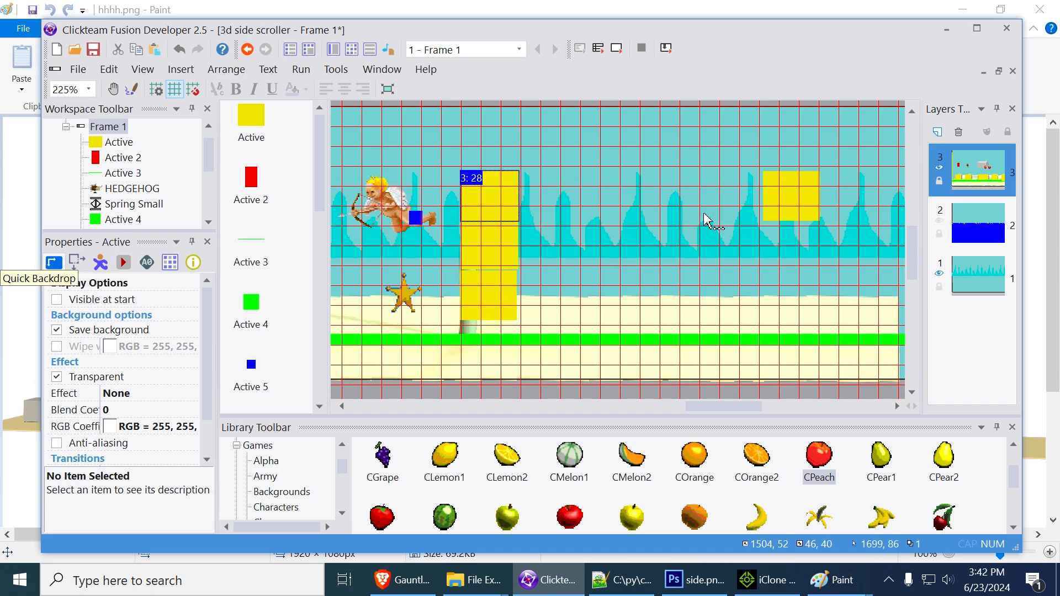
{"action": "left_click", "coordinate": [784, 209]}
{"action": "key", "text": "Delete"}
Lower the row of three apples so it hangs just above the first hatched Active 6 blocks
{"action": "middle_click_drag", "start_coordinate": [670, 234], "coordinate": [876, 255]}
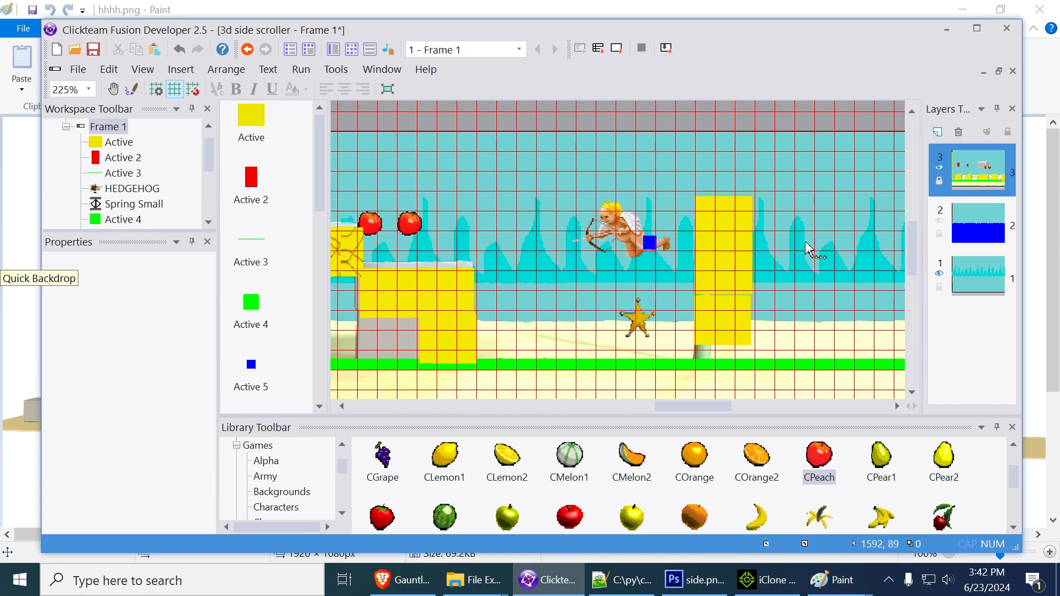
{"action": "middle_click_drag", "start_coordinate": [531, 257], "coordinate": [788, 261]}
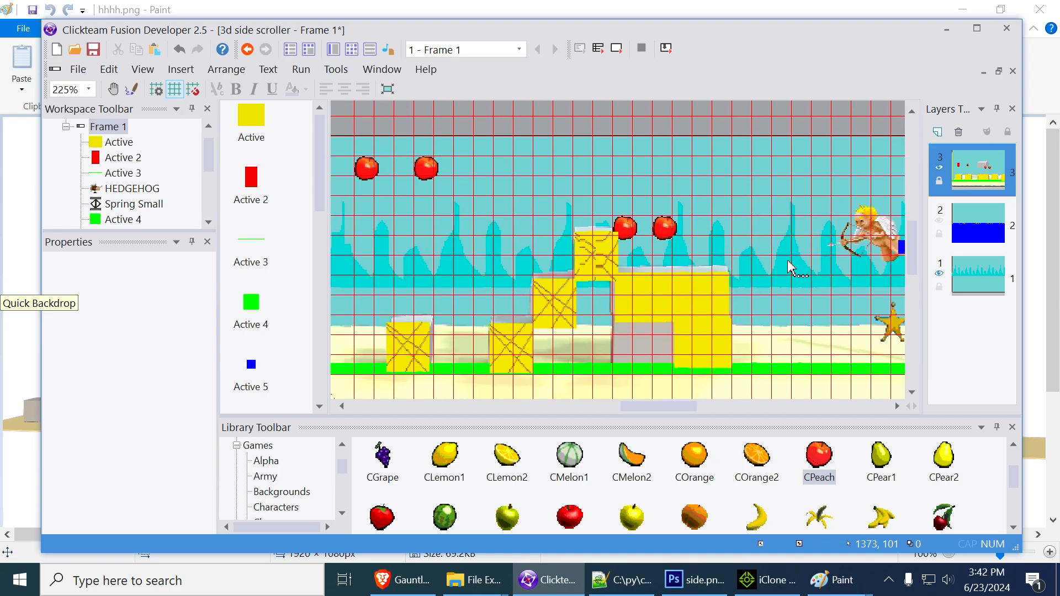
{"action": "middle_click_drag", "start_coordinate": [433, 252], "coordinate": [650, 279]}
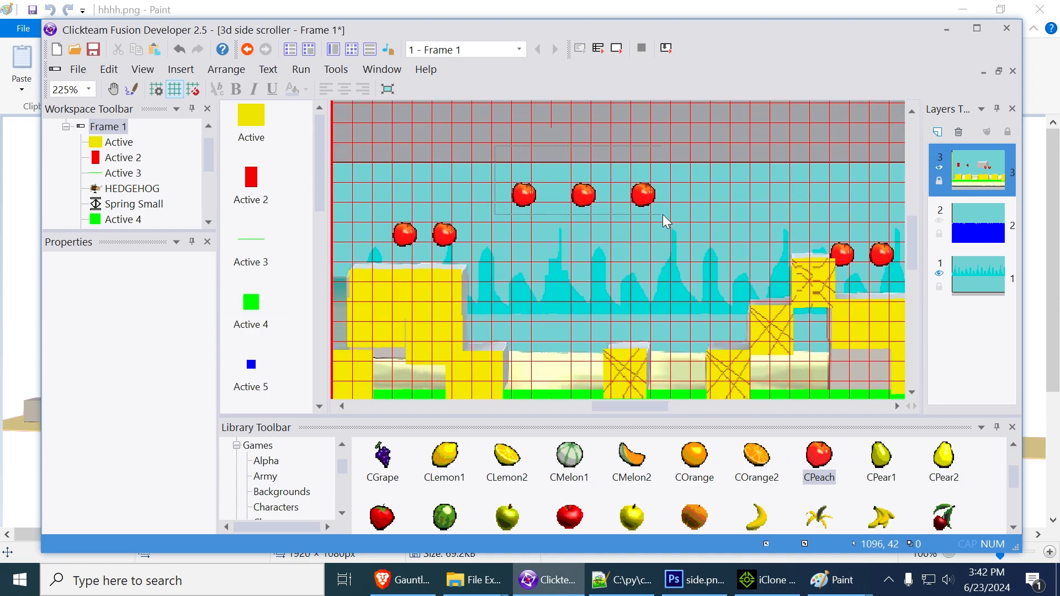
{"action": "left_click_drag", "start_coordinate": [662, 215], "coordinate": [694, 297]}
Shift the two apples beside the top stair block over the large block, to X 1258, Y 63 and X 1292, Y 65
{"action": "middle_click_drag", "start_coordinate": [779, 227], "coordinate": [536, 233]}
{"action": "left_click_drag", "start_coordinate": [634, 260], "coordinate": [669, 262]}
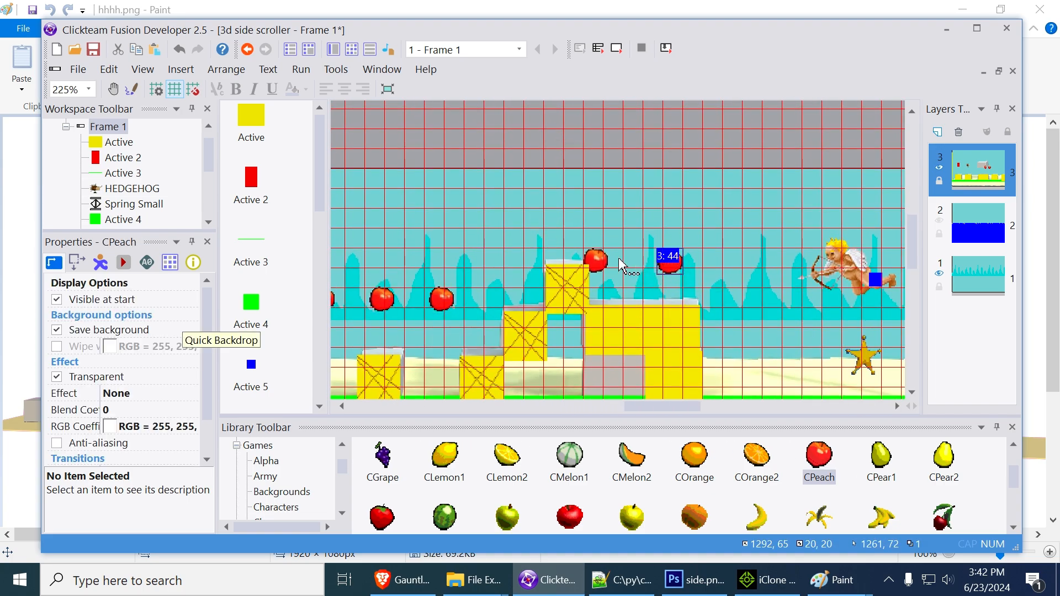
{"action": "left_click_drag", "start_coordinate": [601, 258], "coordinate": [634, 257]}
Move the two apples near the hedgehog's start under the floating gray block, with the first at X 217, Y 115
{"action": "middle_click_drag", "start_coordinate": [496, 242], "coordinate": [865, 230]}
{"action": "middle_click_drag", "start_coordinate": [633, 240], "coordinate": [878, 229]}
{"action": "middle_click_drag", "start_coordinate": [497, 239], "coordinate": [777, 230]}
{"action": "middle_click_drag", "start_coordinate": [427, 275], "coordinate": [769, 274]}
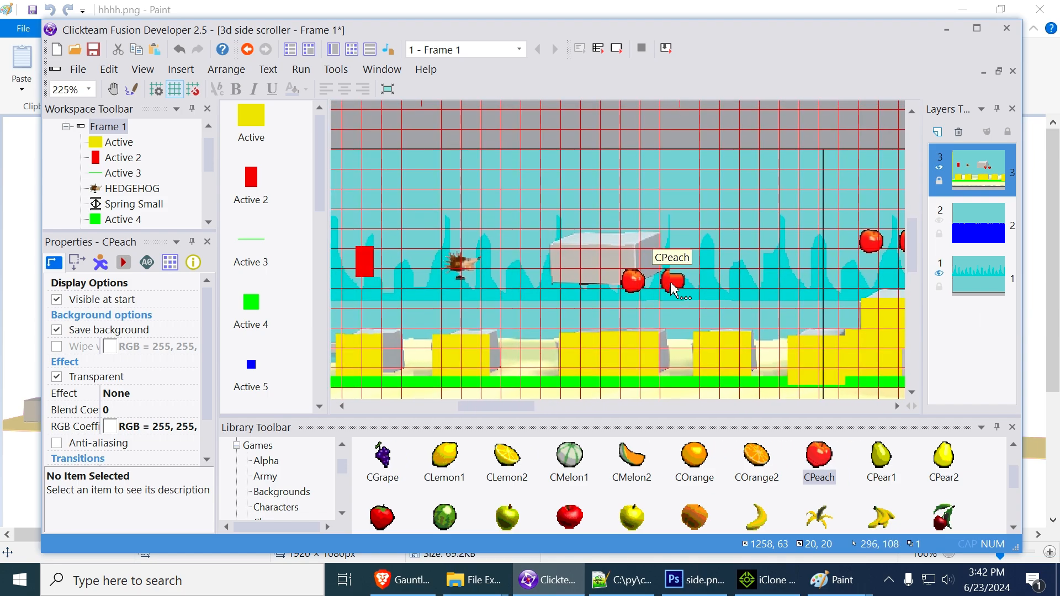
{"action": "left_click_drag", "start_coordinate": [634, 287], "coordinate": [585, 315]}
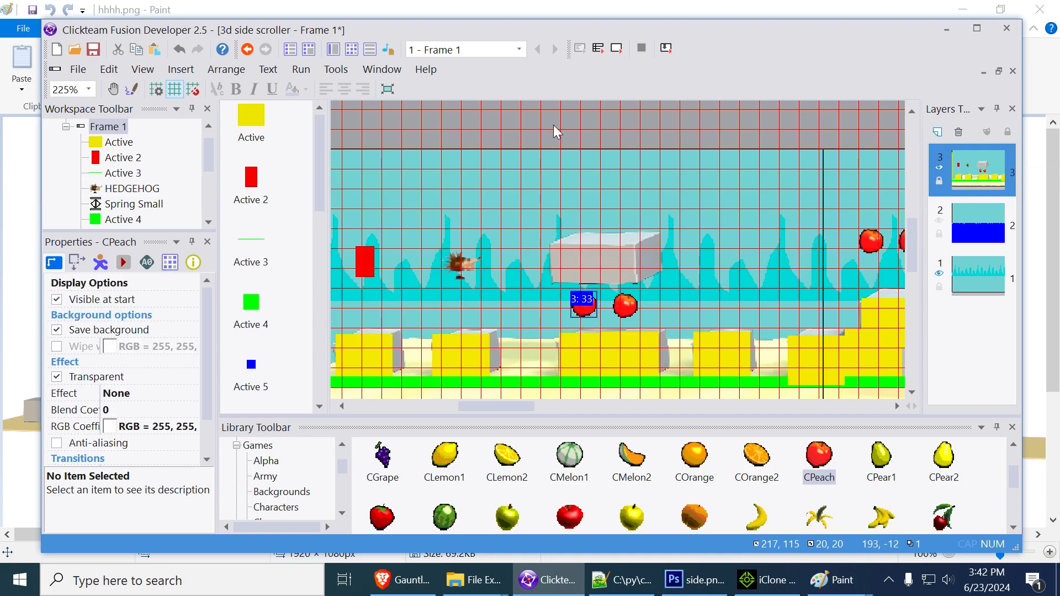
Run the frame and jump the hedgehog across the opening blocks and the two large blocks, collecting the apples on the way
{"action": "left_click", "coordinate": [618, 49]}
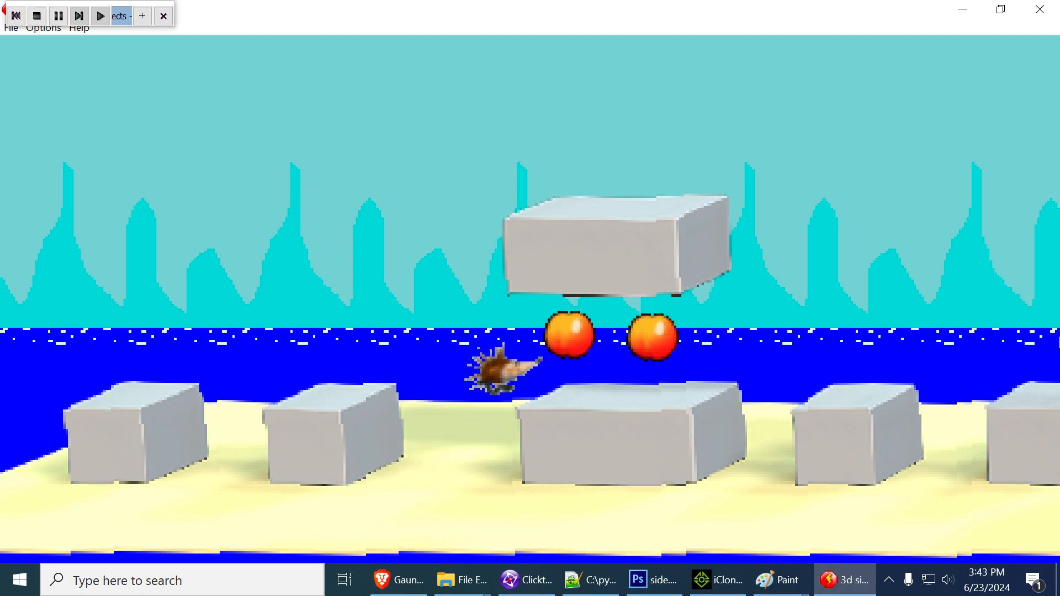
{"action": "key", "text": "Left"}
{"action": "key", "text": "shift"}
{"action": "key", "text": "Right"}
{"action": "key", "text": "shift"}
{"action": "key", "text": "Left"}
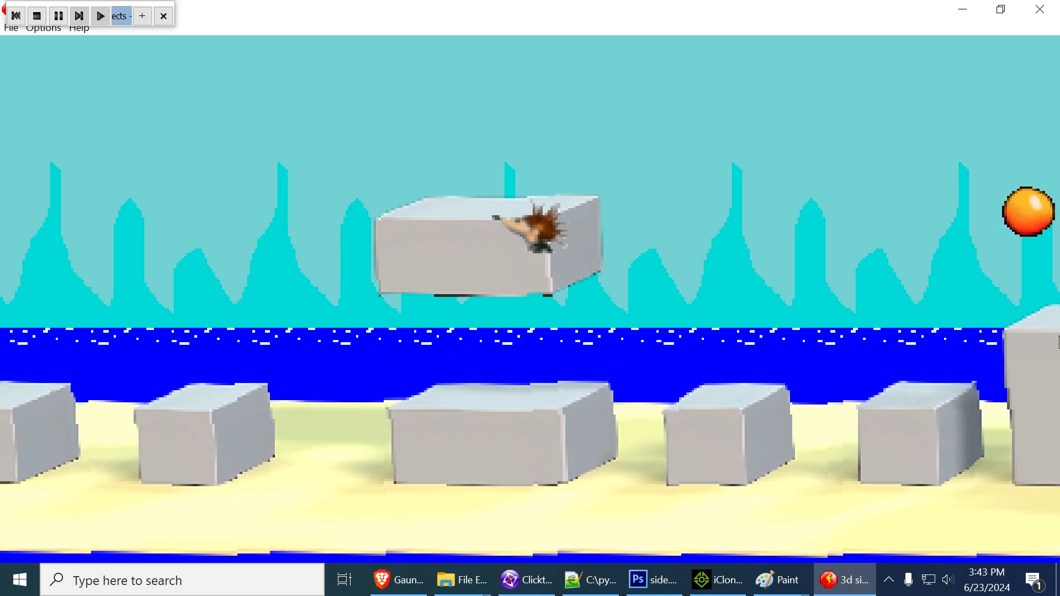
{"action": "key", "text": "Right"}
{"action": "key", "text": "Right"}
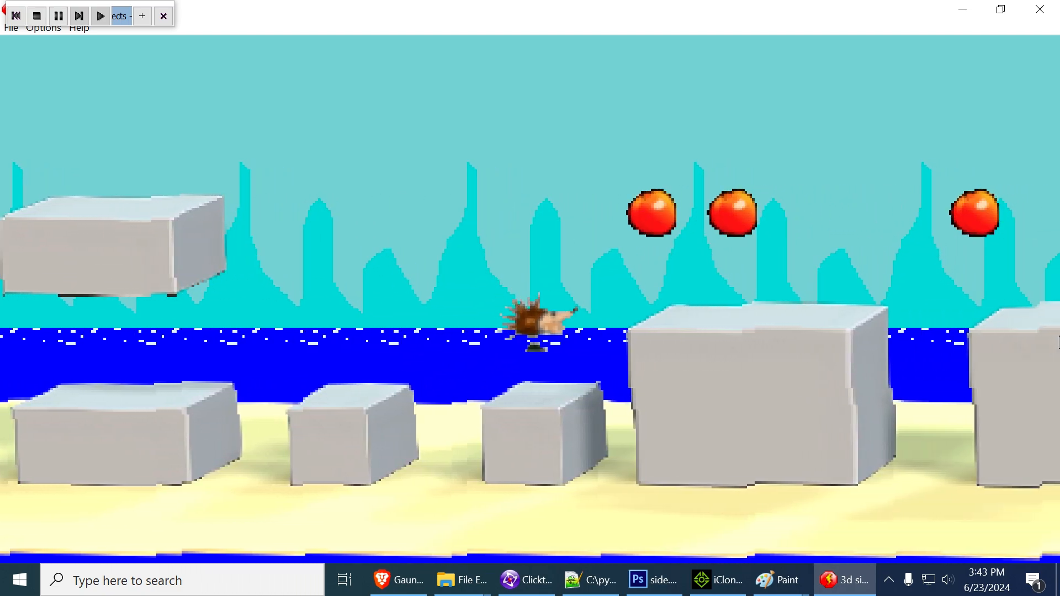
{"action": "key", "text": "shift"}
{"action": "key", "text": "shift"}
{"action": "key", "text": "Right"}
{"action": "key", "text": "shift"}
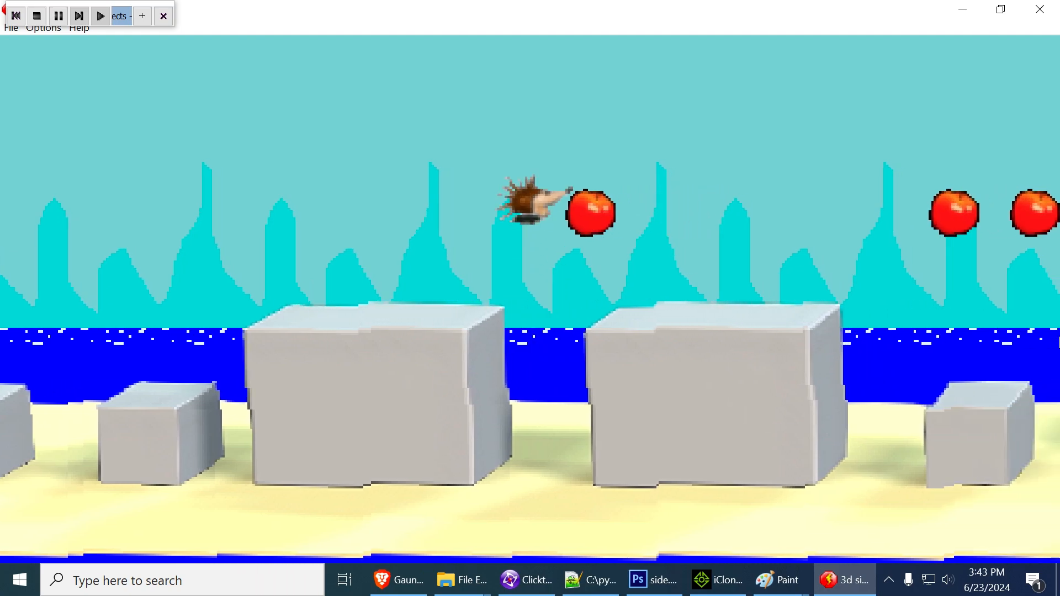
Take the hedgehog over the raised block to test collisions with the hatched stair blocks, and end the test run
{"action": "key", "text": "Right"}
{"action": "key", "text": "shift"}
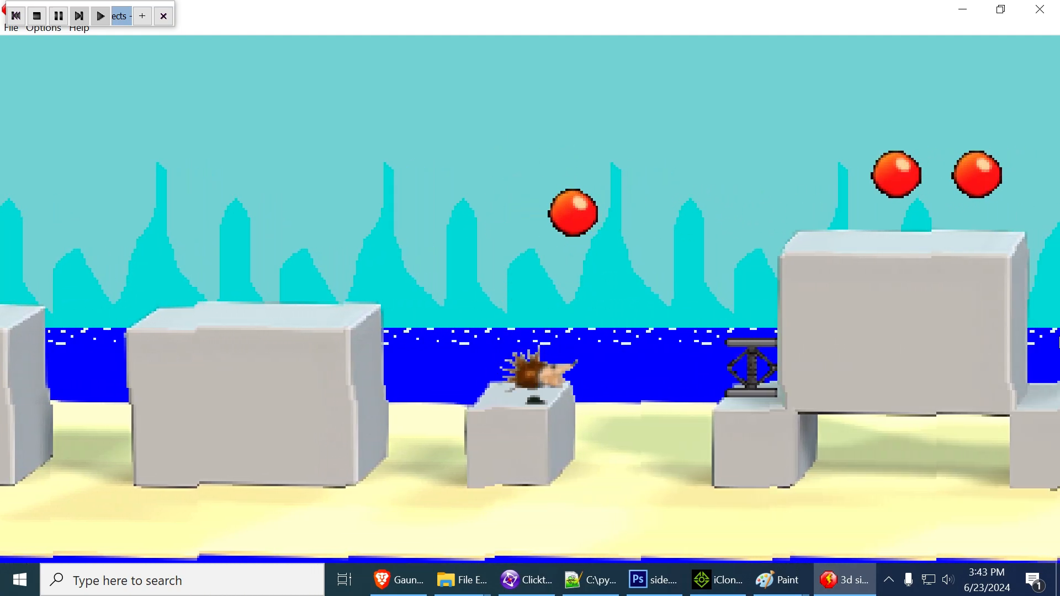
{"action": "key", "text": "Right"}
{"action": "key", "text": "shift"}
{"action": "key", "text": "Left"}
{"action": "key", "text": "Right"}
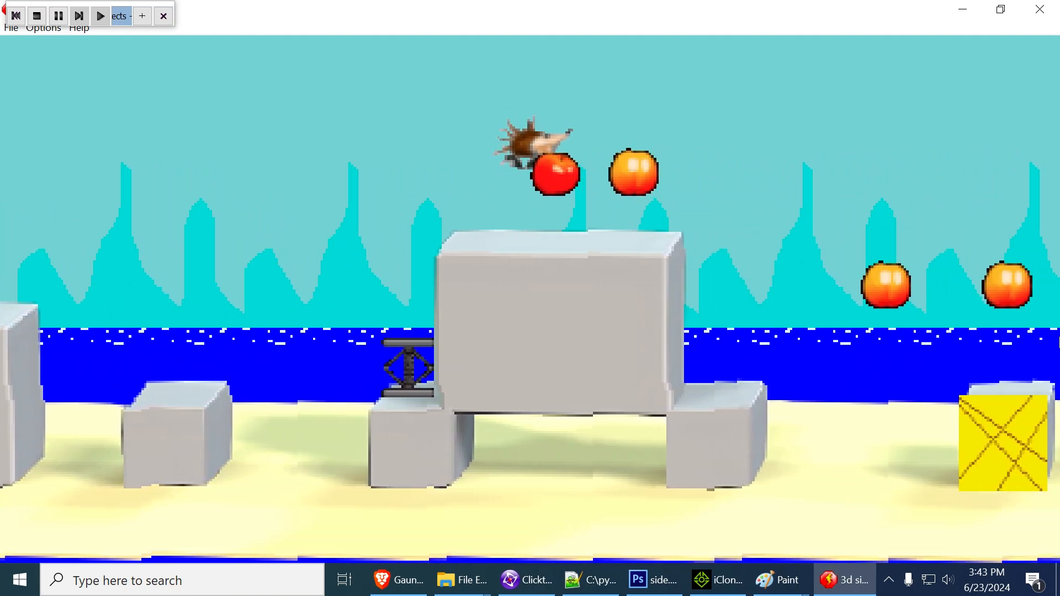
{"action": "key", "text": "Right"}
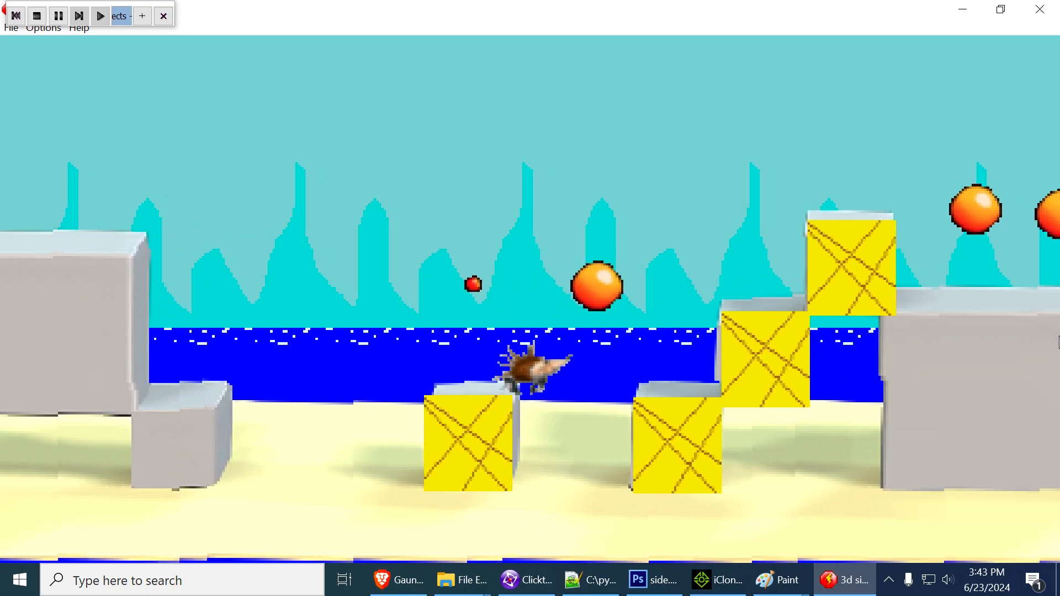
{"action": "key", "text": "Left"}
{"action": "key", "text": "shift"}
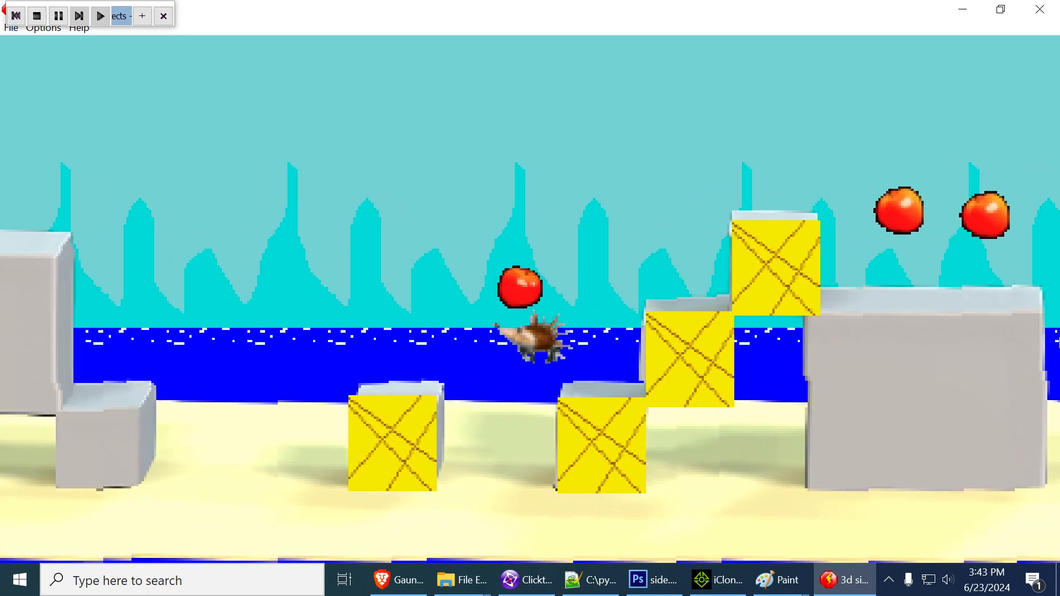
{"action": "key", "text": "Right"}
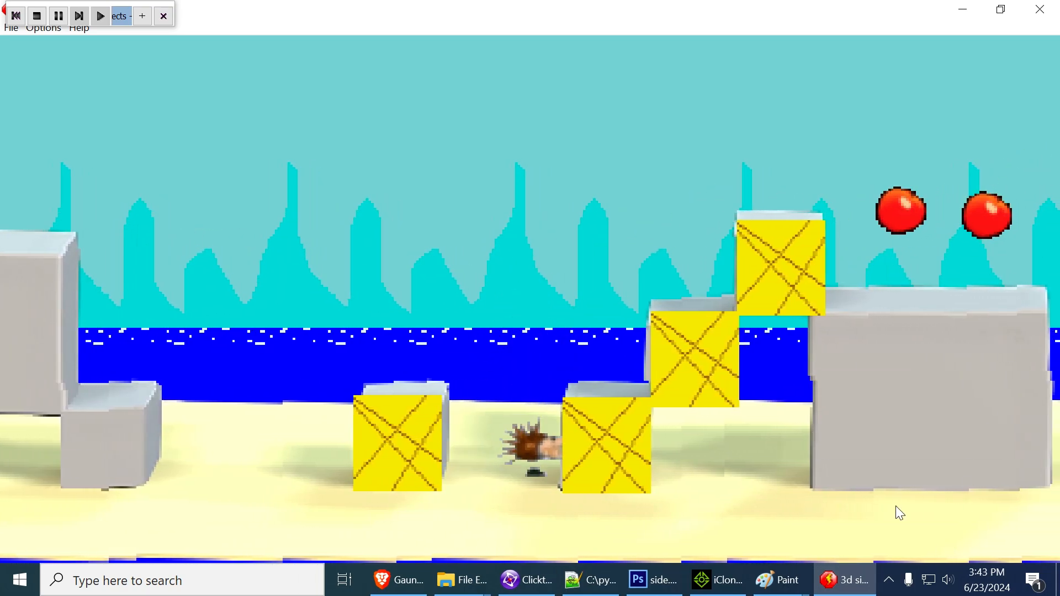
{"action": "left_click", "coordinate": [1041, 9]}
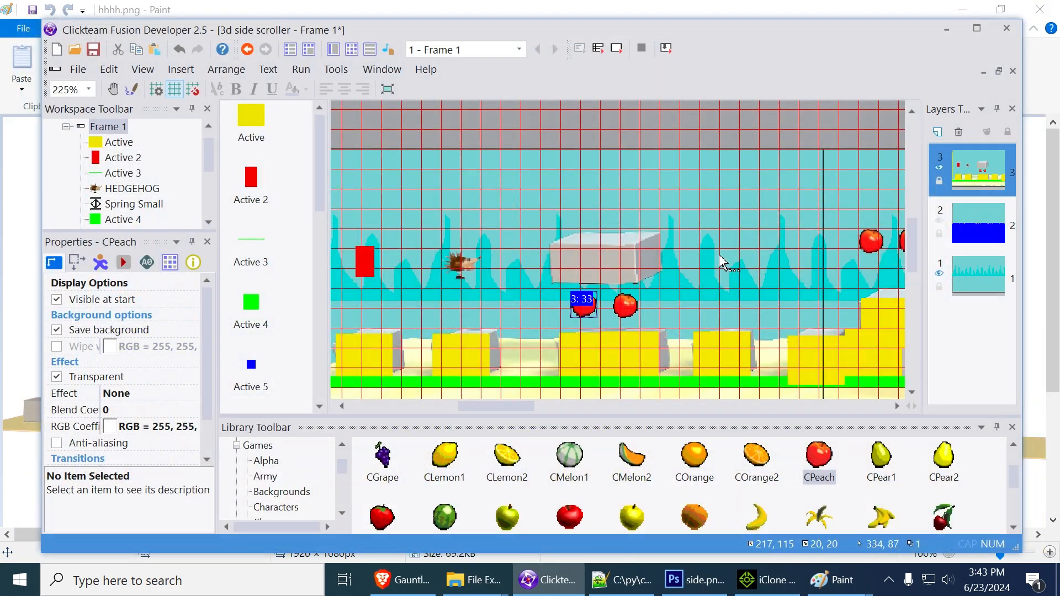
Add the Good qualifier to the hatched Active 6 object
{"action": "middle_click_drag", "start_coordinate": [761, 255], "coordinate": [311, 201]}
{"action": "mouse_move", "coordinate": [800, 237]}
{"action": "middle_mouse_down"}
{"action": "mouse_move", "coordinate": [478, 244]}
{"action": "mouse_move", "coordinate": [399, 263]}
{"action": "middle_mouse_up"}
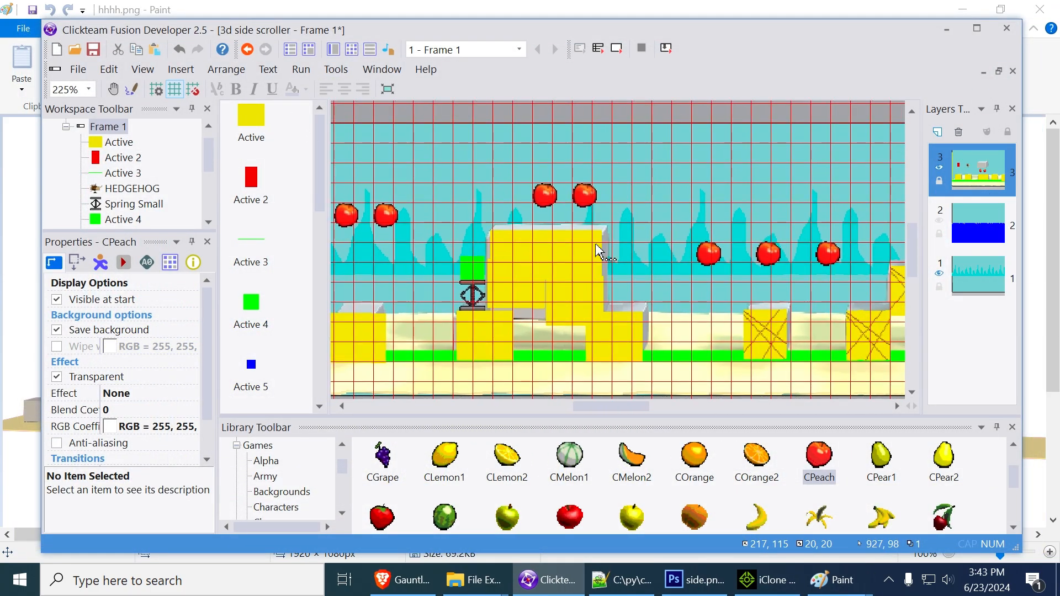
{"action": "middle_click_drag", "start_coordinate": [793, 191], "coordinate": [571, 192]}
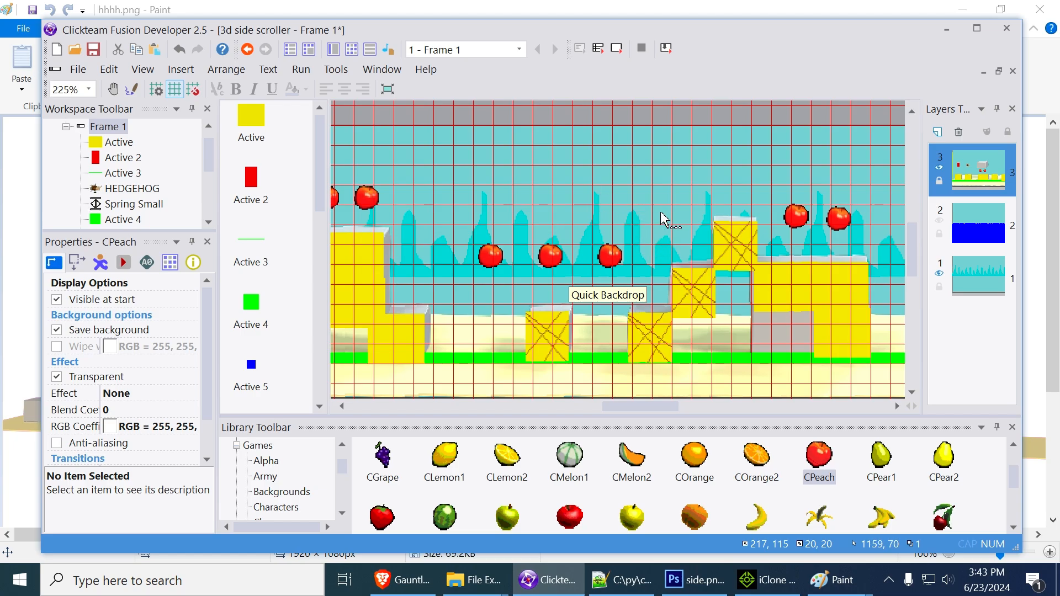
{"action": "middle_click_drag", "start_coordinate": [666, 220], "coordinate": [674, 194]}
{"action": "left_click", "coordinate": [675, 330]}
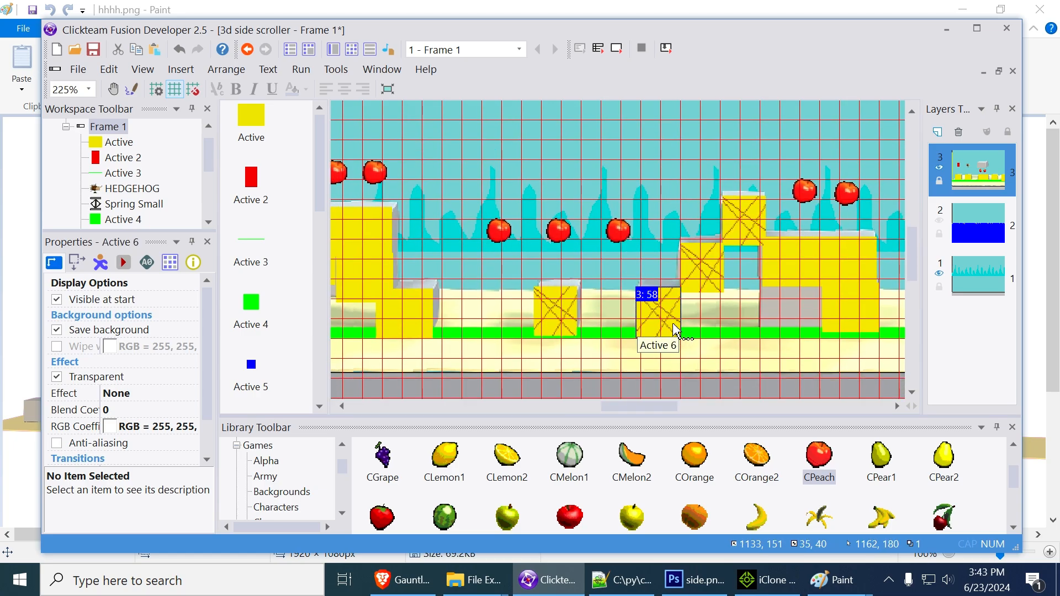
{"action": "left_click", "coordinate": [171, 263]}
{"action": "left_click", "coordinate": [162, 302]}
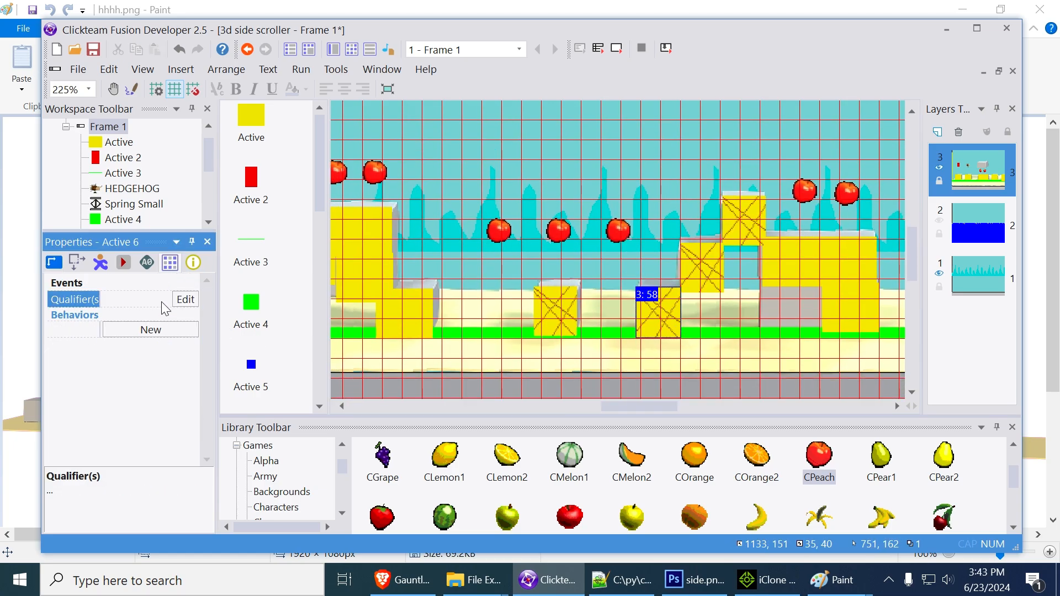
{"action": "left_click", "coordinate": [178, 303]}
{"action": "left_click", "coordinate": [502, 330]}
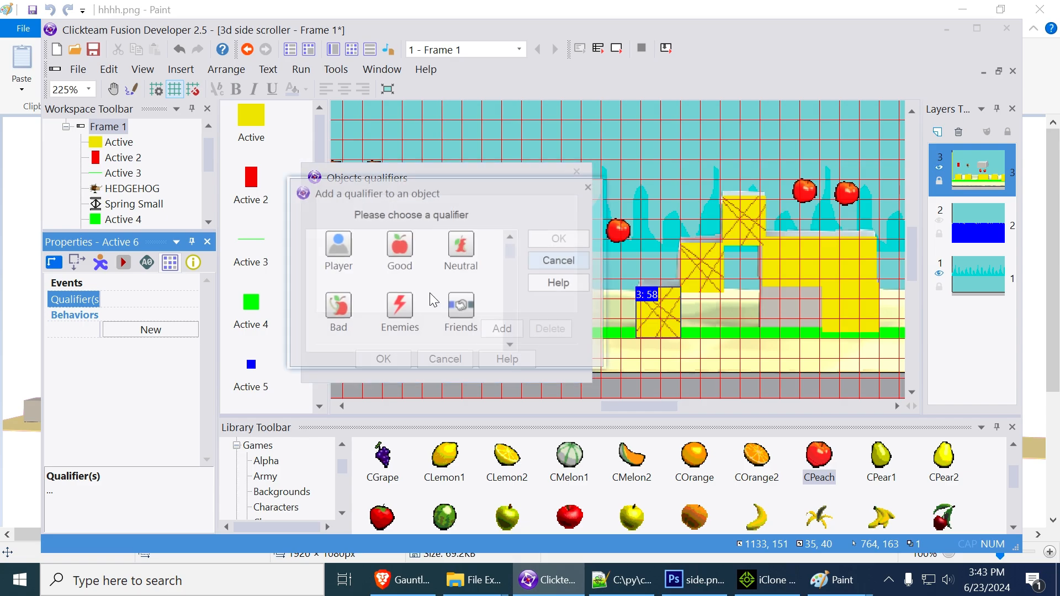
{"action": "double_click", "coordinate": [398, 248]}
{"action": "left_click", "coordinate": [394, 359]}
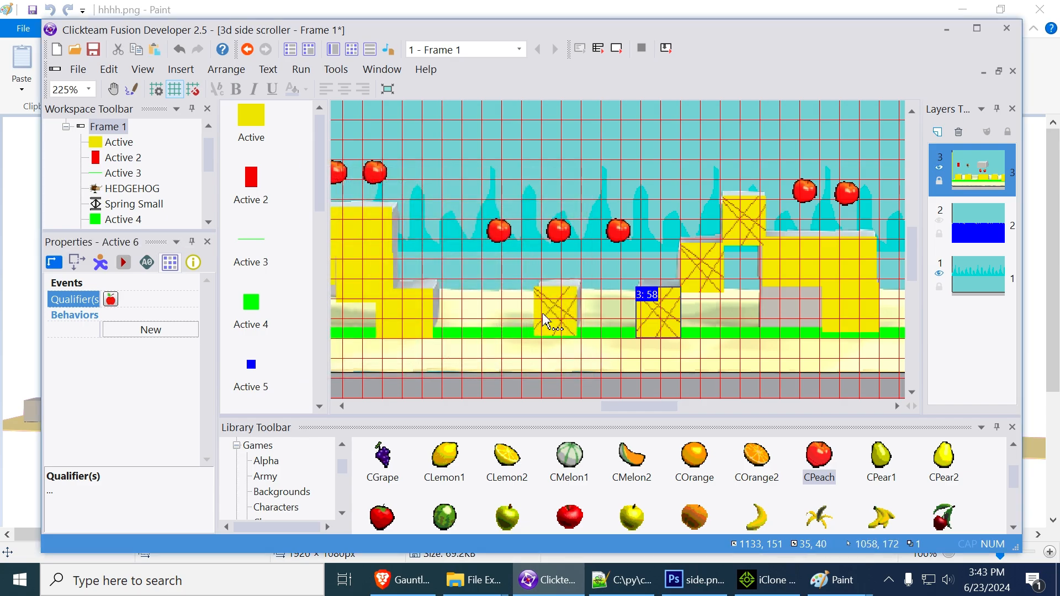
Add the same Good qualifier to the plain yellow Active object
{"action": "left_click", "coordinate": [415, 312]}
{"action": "left_click", "coordinate": [152, 296]}
{"action": "left_click", "coordinate": [187, 298]}
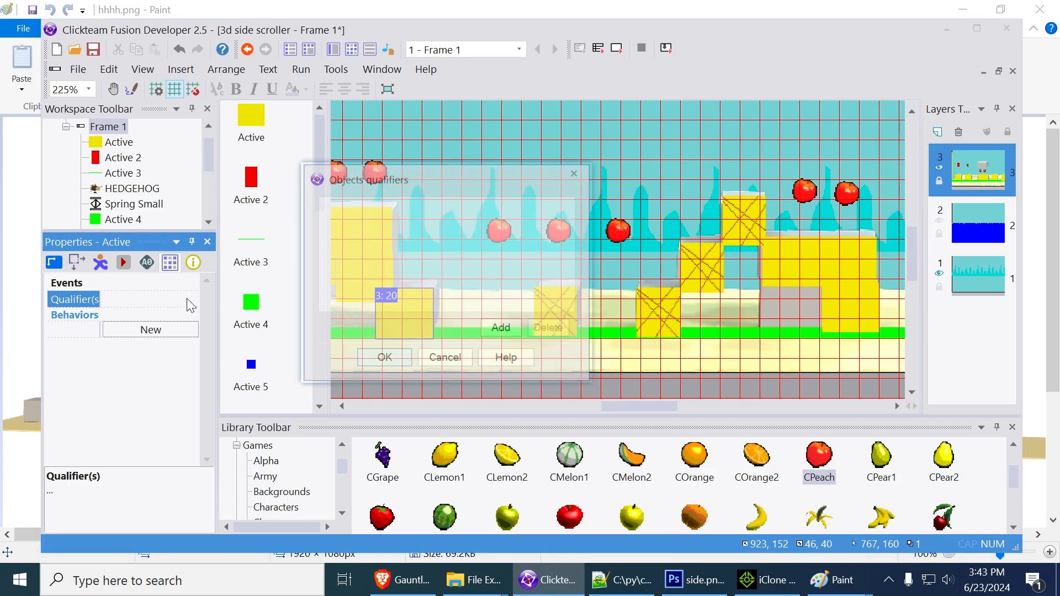
{"action": "left_click", "coordinate": [502, 329]}
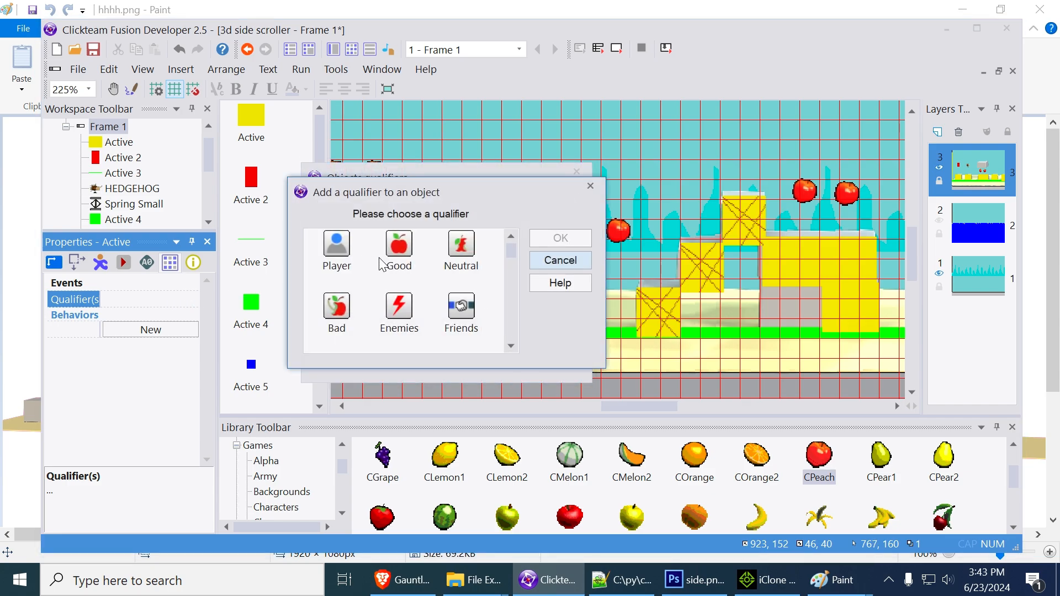
{"action": "left_click", "coordinate": [394, 256]}
{"action": "left_click", "coordinate": [559, 238]}
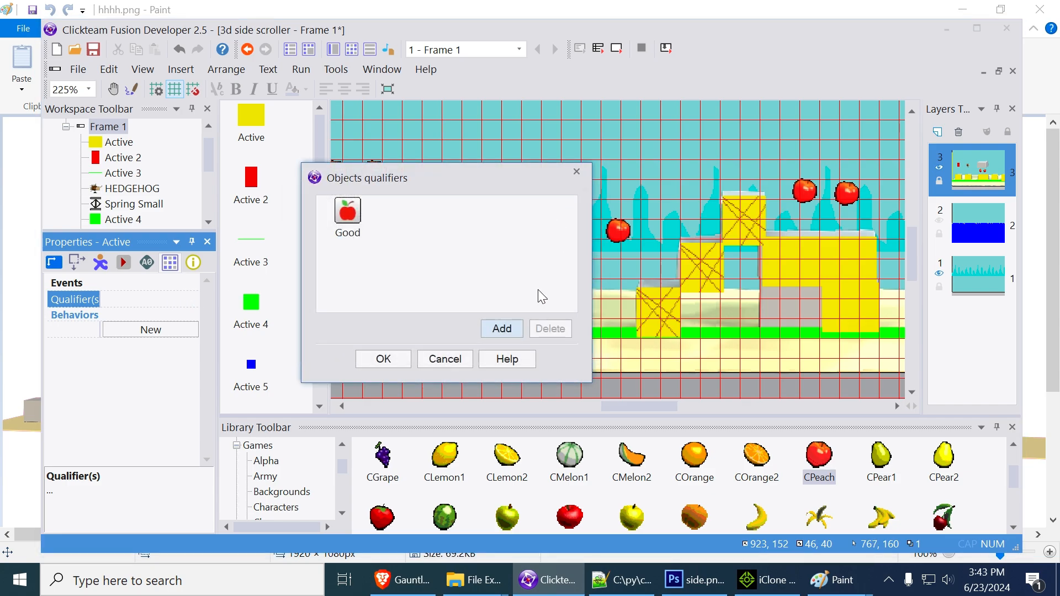
{"action": "left_click", "coordinate": [398, 360]}
Replace the yellow Active object with the Good qualifier group in the frame's events, accepting the irreversible change
{"action": "left_click", "coordinate": [352, 50]}
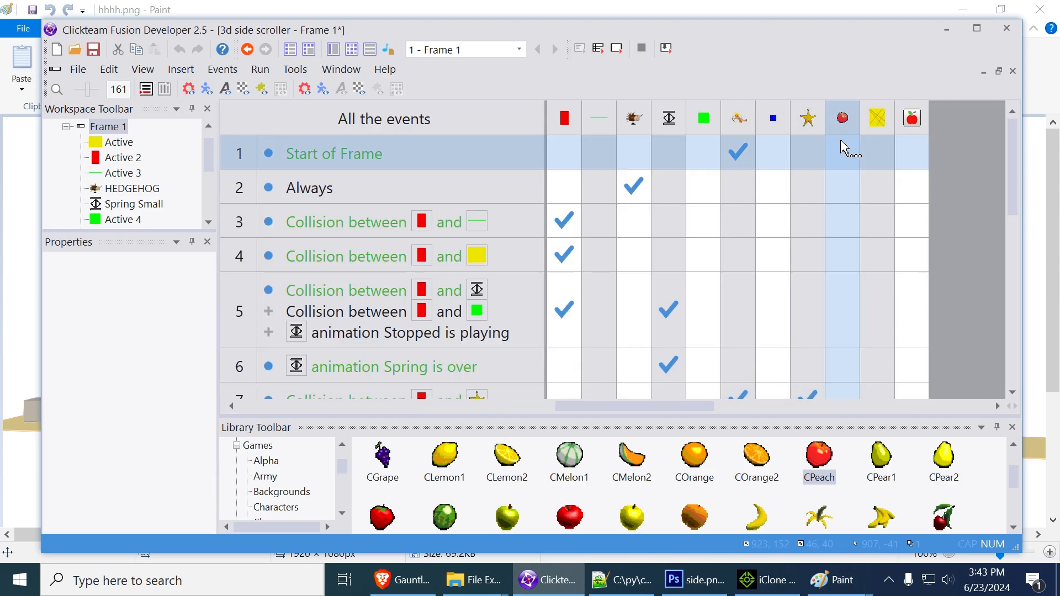
{"action": "left_click_drag", "start_coordinate": [710, 407], "coordinate": [535, 393]}
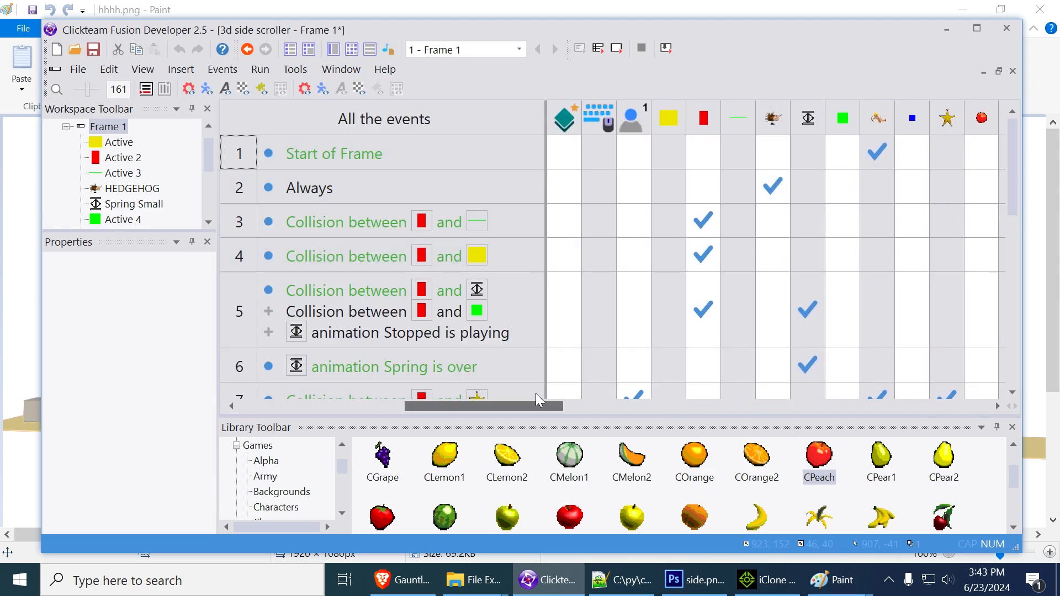
{"action": "right_click", "coordinate": [667, 121]}
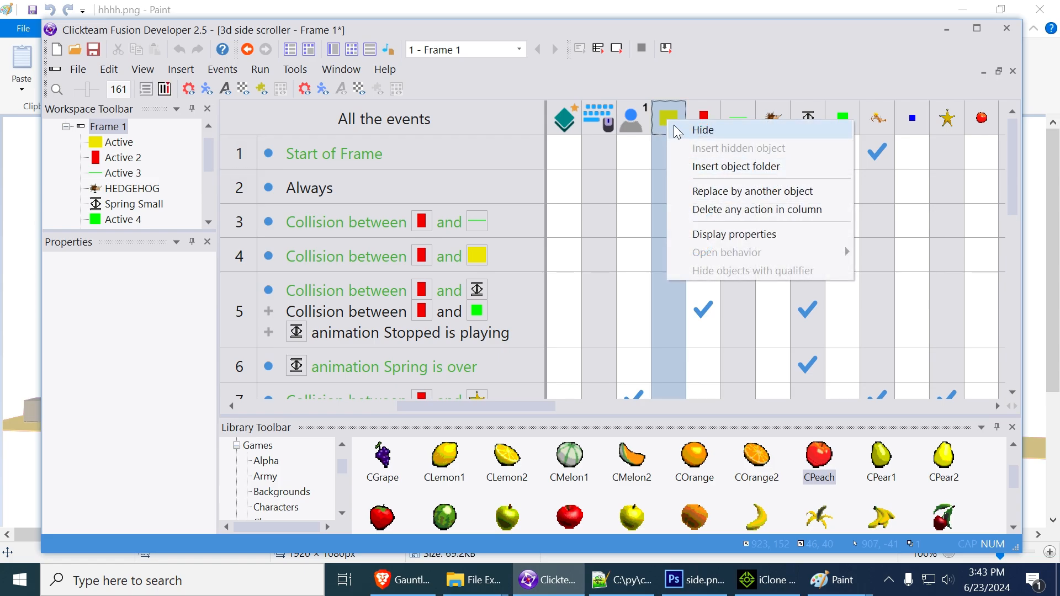
{"action": "left_click", "coordinate": [666, 117]}
{"action": "left_click", "coordinate": [669, 129]}
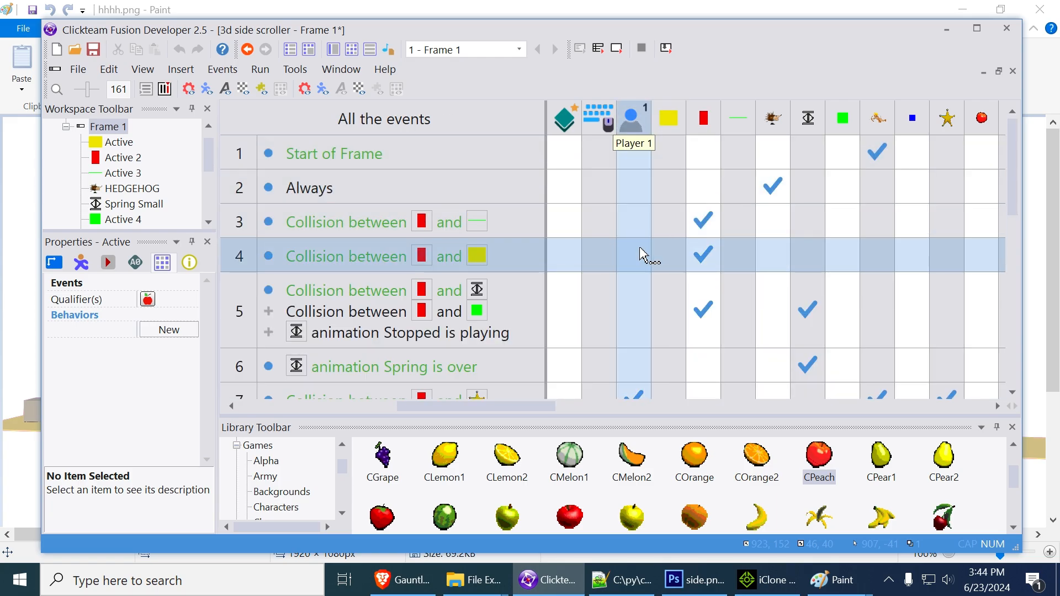
{"action": "scroll", "coordinate": [640, 257], "scroll_direction": "down", "scroll_amount": 5}
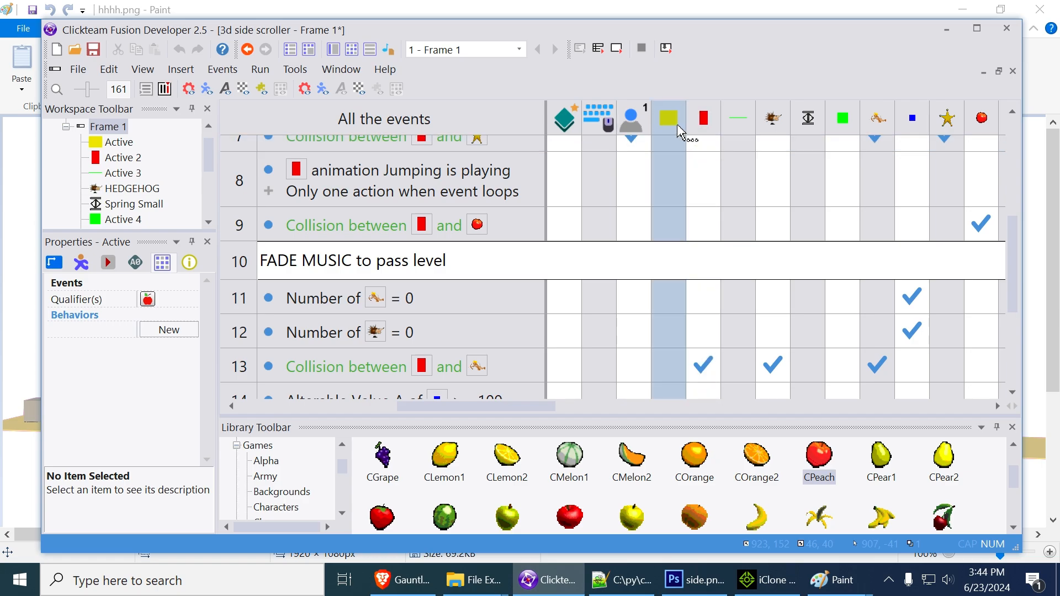
{"action": "left_click", "coordinate": [676, 127]}
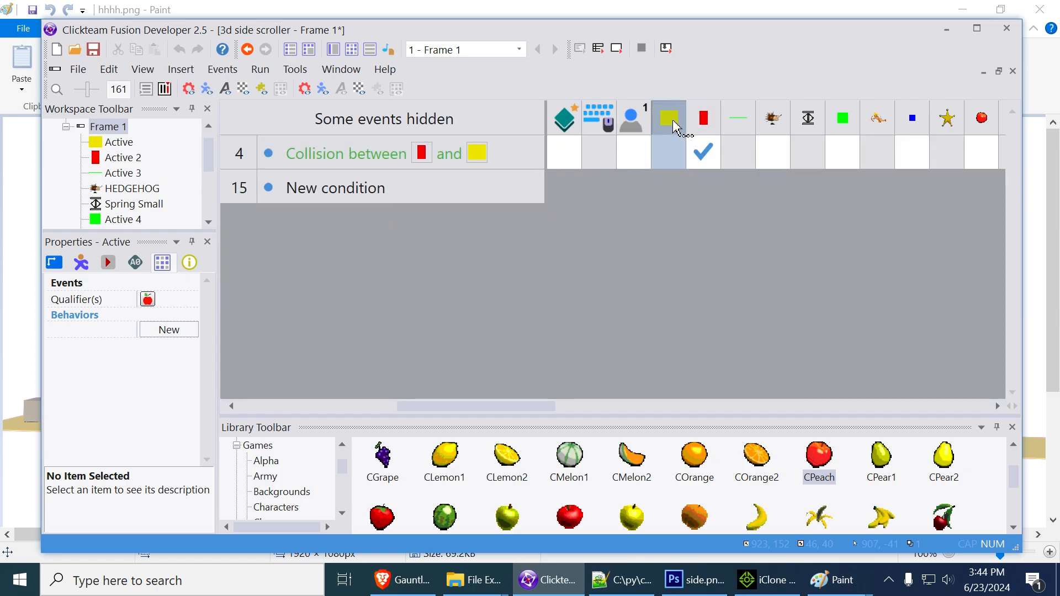
{"action": "right_click", "coordinate": [671, 121]}
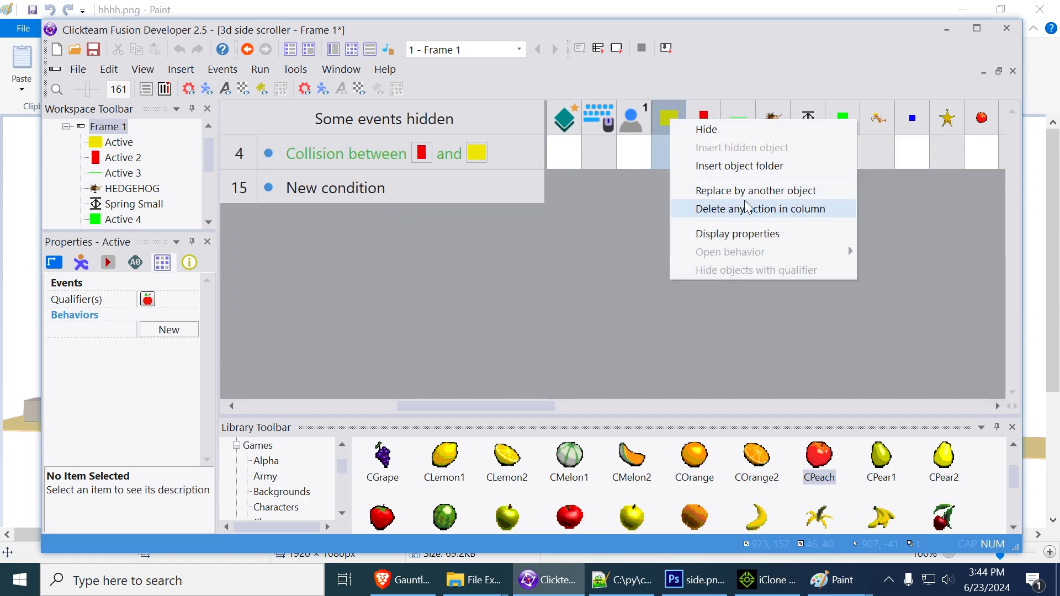
{"action": "left_click", "coordinate": [767, 193]}
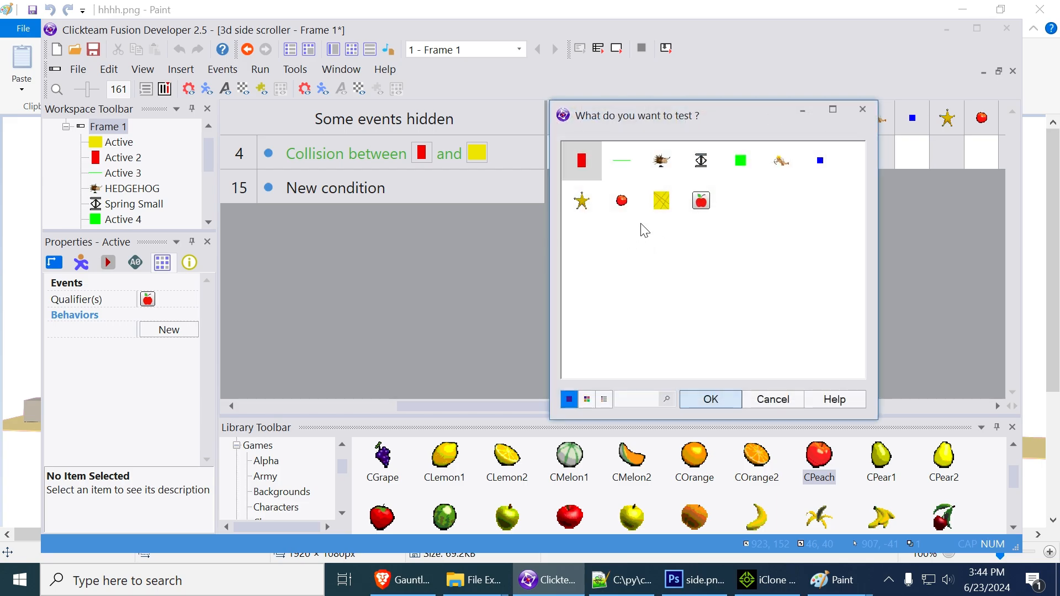
{"action": "double_click", "coordinate": [692, 217]}
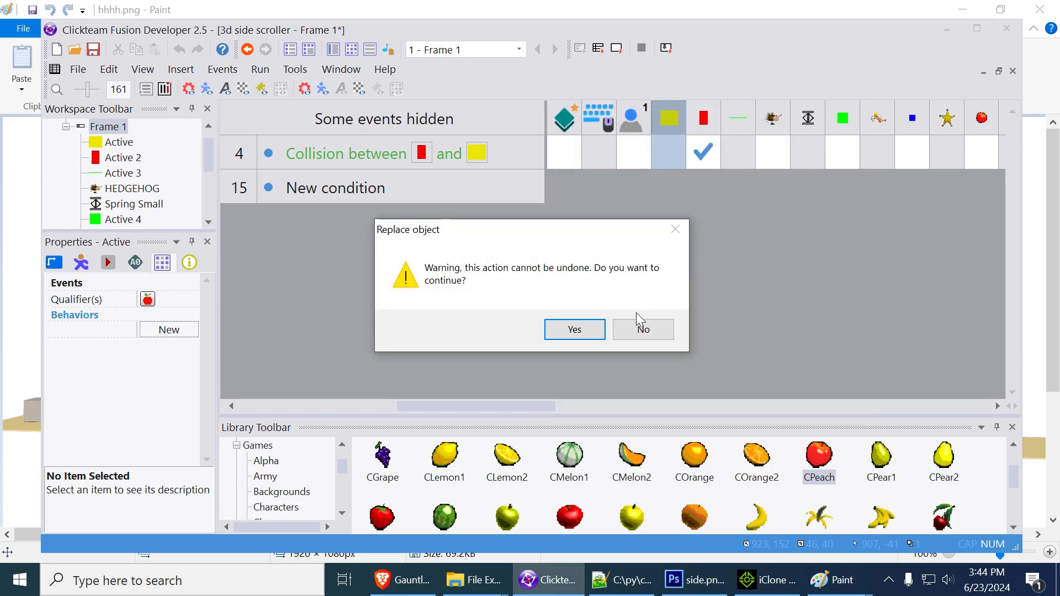
{"action": "left_click", "coordinate": [591, 332]}
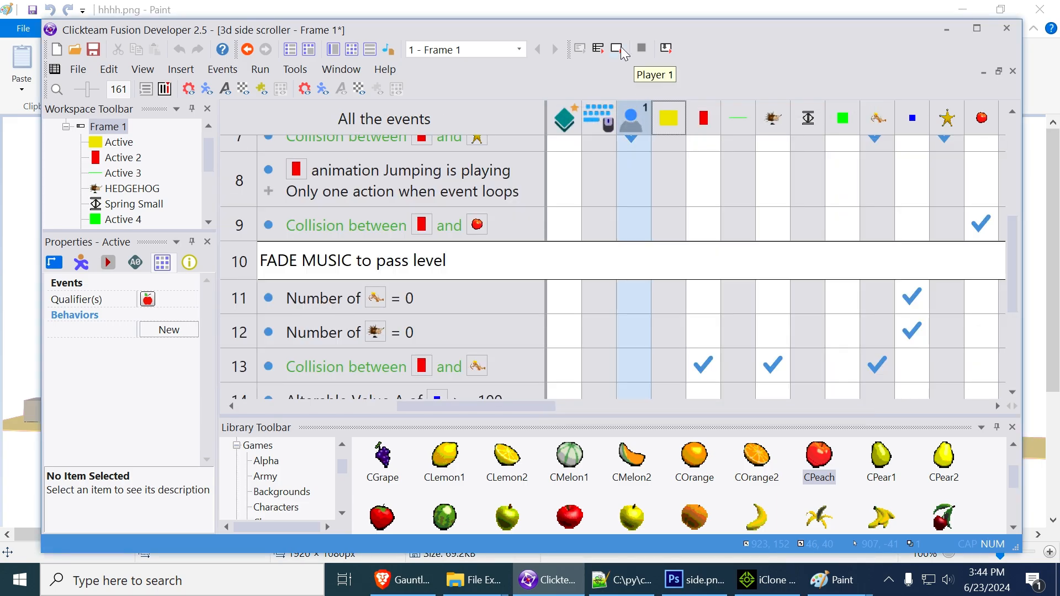
Briefly test-run the frame, and turn off Visible at start for the hatched Active 6 object
{"action": "left_click", "coordinate": [620, 49]}
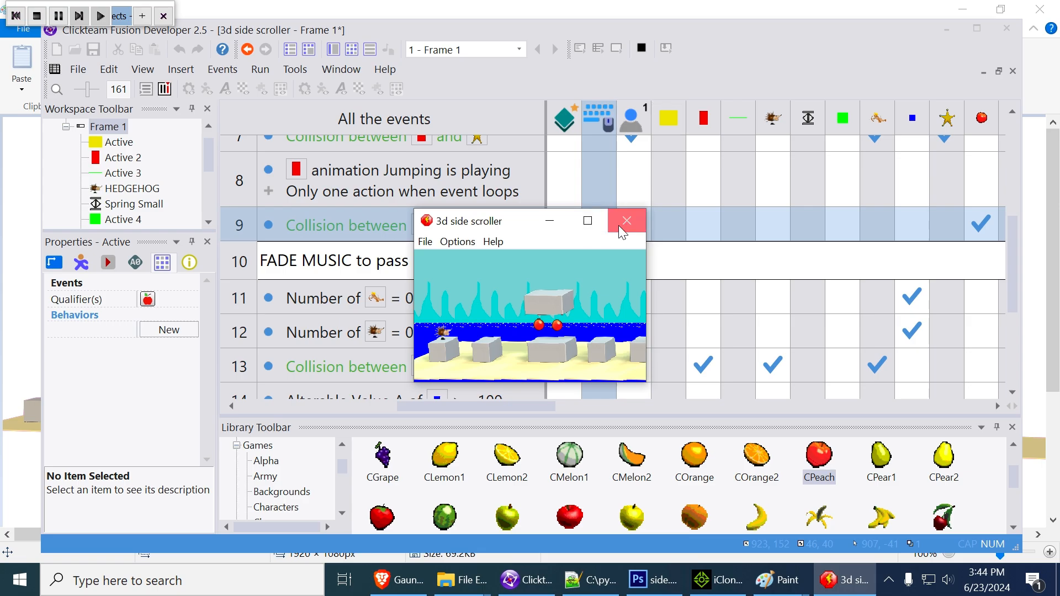
{"action": "left_click", "coordinate": [619, 228]}
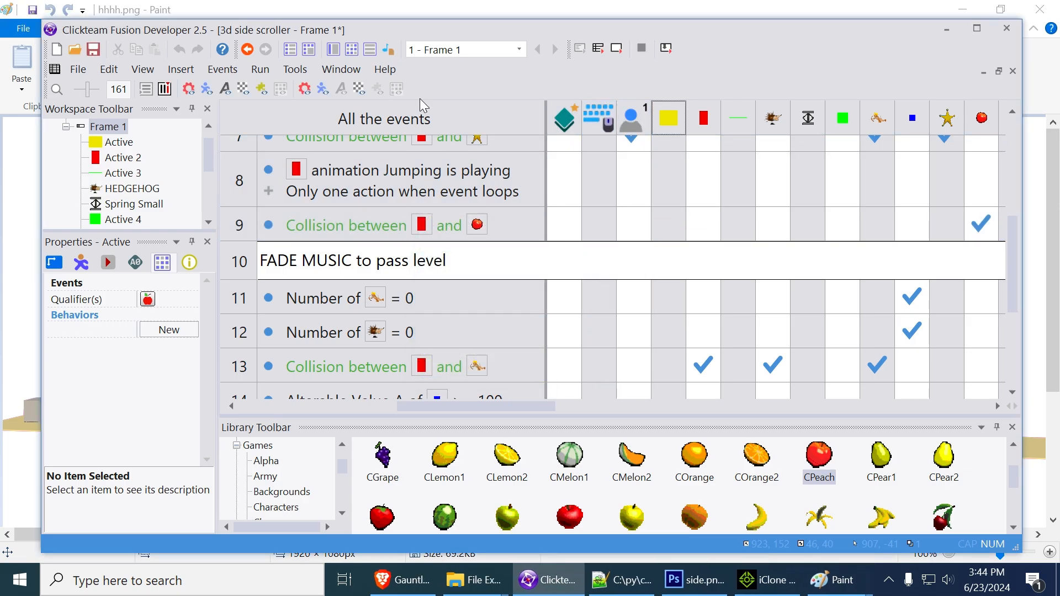
{"action": "left_click", "coordinate": [332, 50]}
{"action": "left_click", "coordinate": [752, 225]}
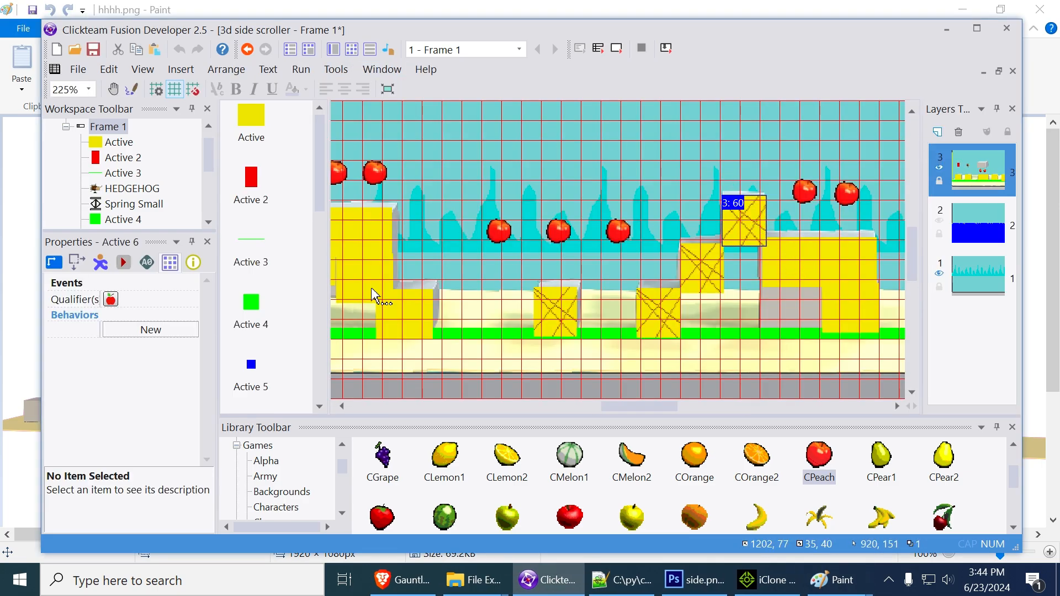
{"action": "left_click", "coordinate": [61, 266]}
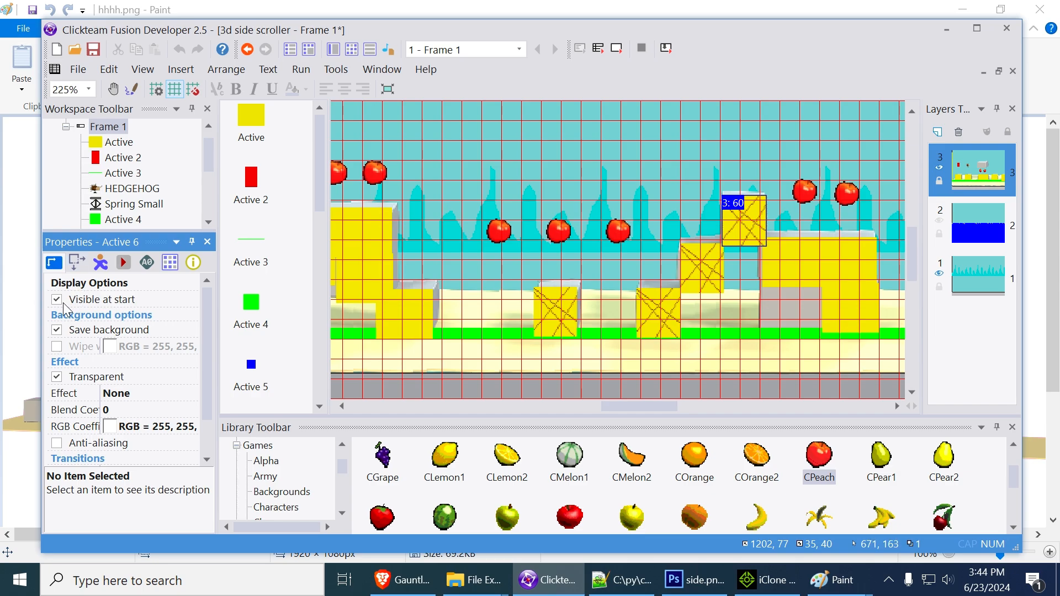
Run the frame in a maximized window and jump the hedgehog across the opening blocks onto the two large blocks
{"action": "left_click", "coordinate": [617, 50]}
{"action": "left_click", "coordinate": [589, 221]}
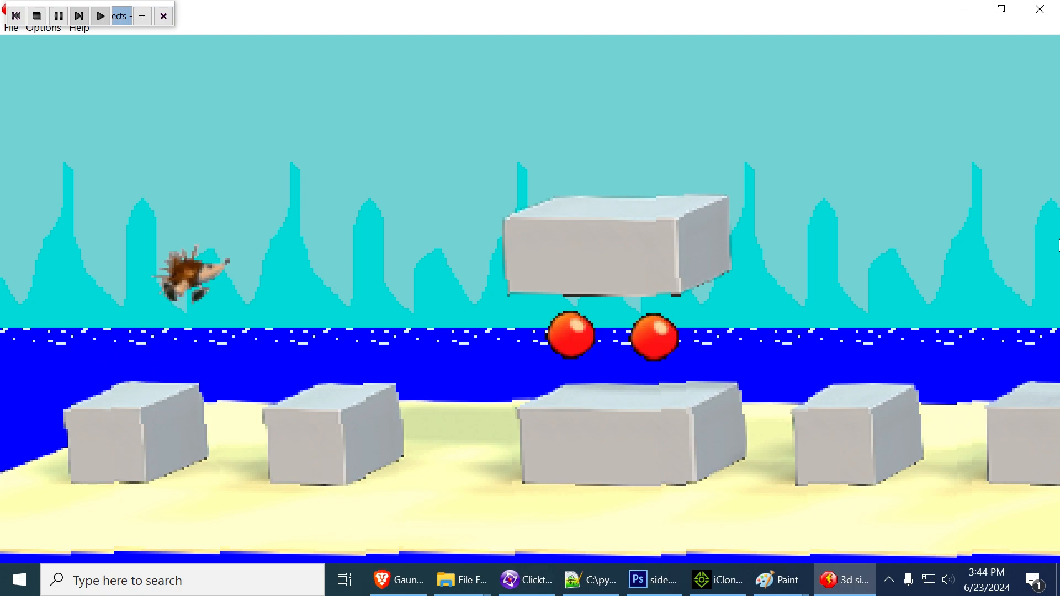
{"action": "key", "text": "Left"}
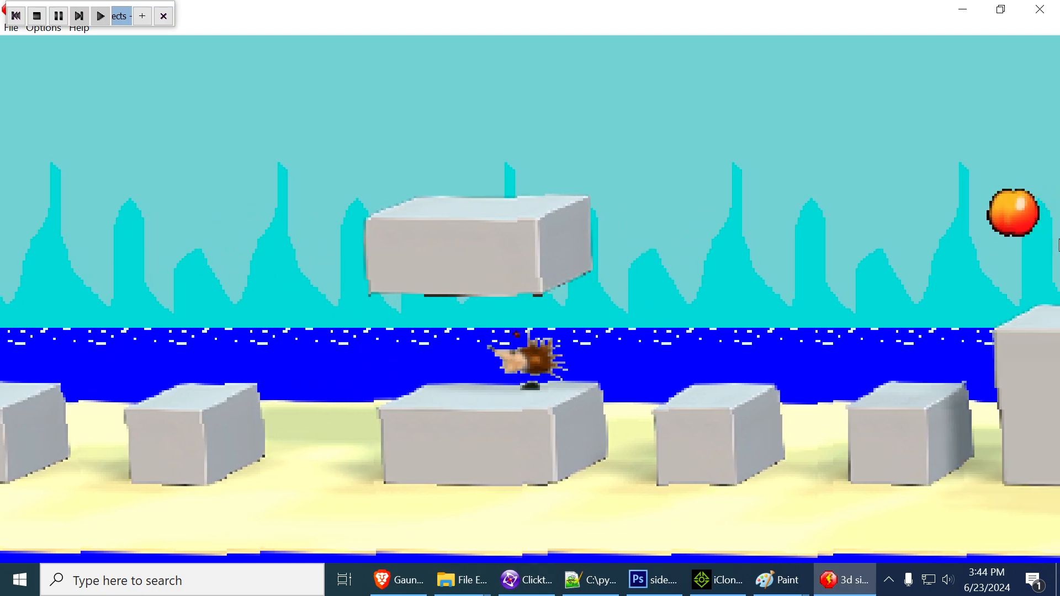
{"action": "key", "text": "Right"}
{"action": "key", "text": "shift"}
{"action": "key", "text": "shift"}
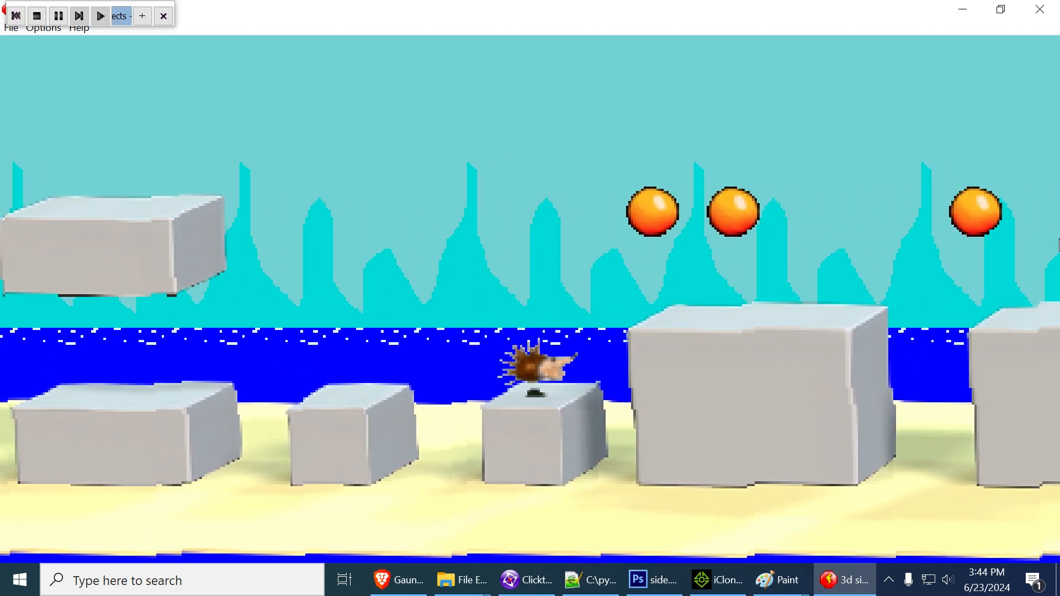
{"action": "key", "text": "Right"}
{"action": "key", "text": "shift"}
Jump the hedgehog over the spring and raised block, and start up the stair blocks to test their collisions
{"action": "key", "text": "shift"}
{"action": "key", "text": "shift"}
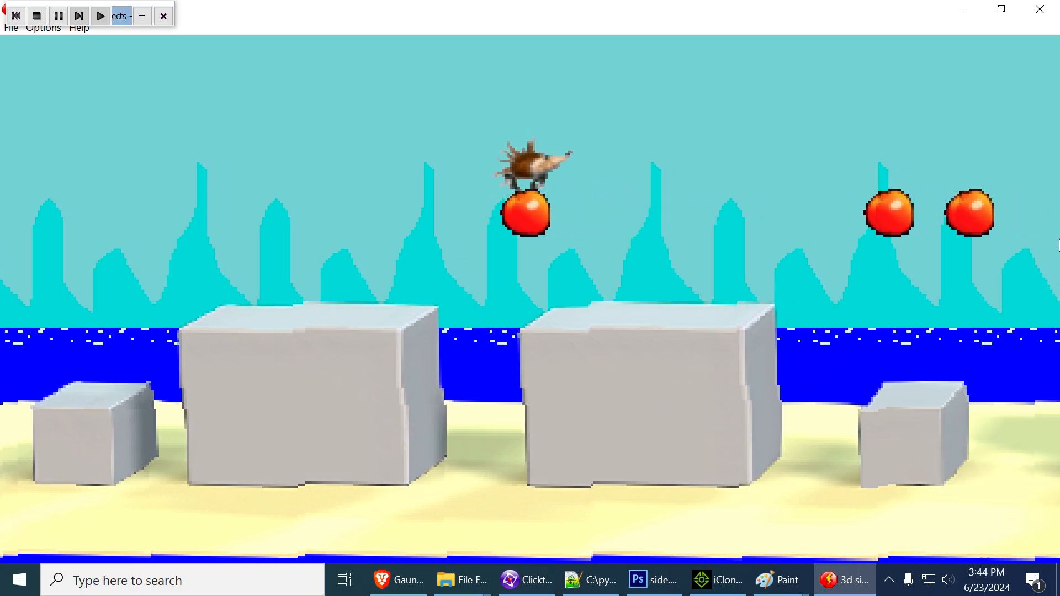
{"action": "key", "text": "shift"}
{"action": "key", "text": "Left"}
{"action": "key", "text": "Right"}
{"action": "key", "text": "shift"}
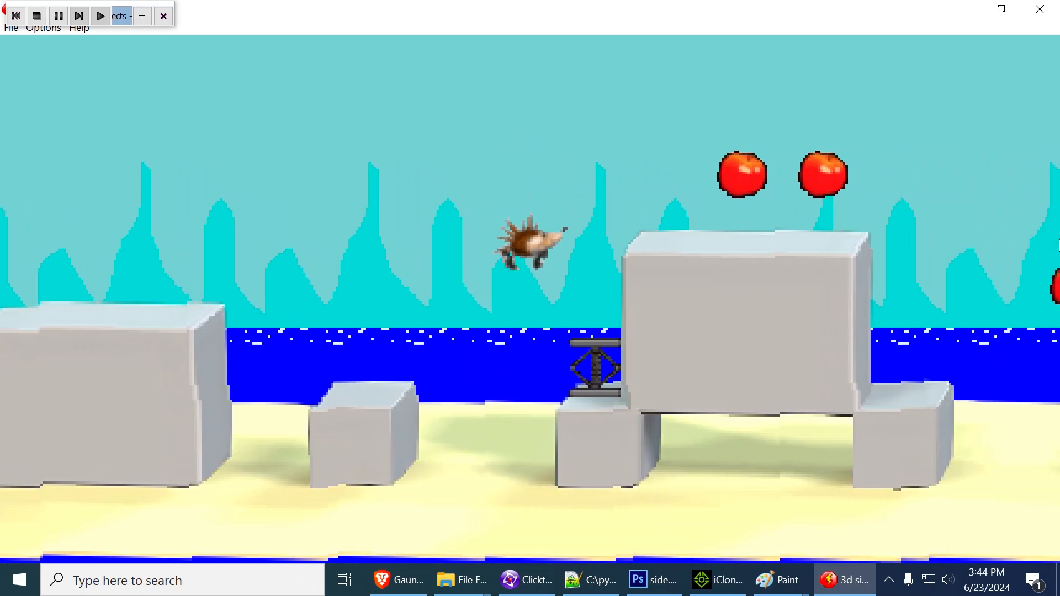
{"action": "key", "text": "shift"}
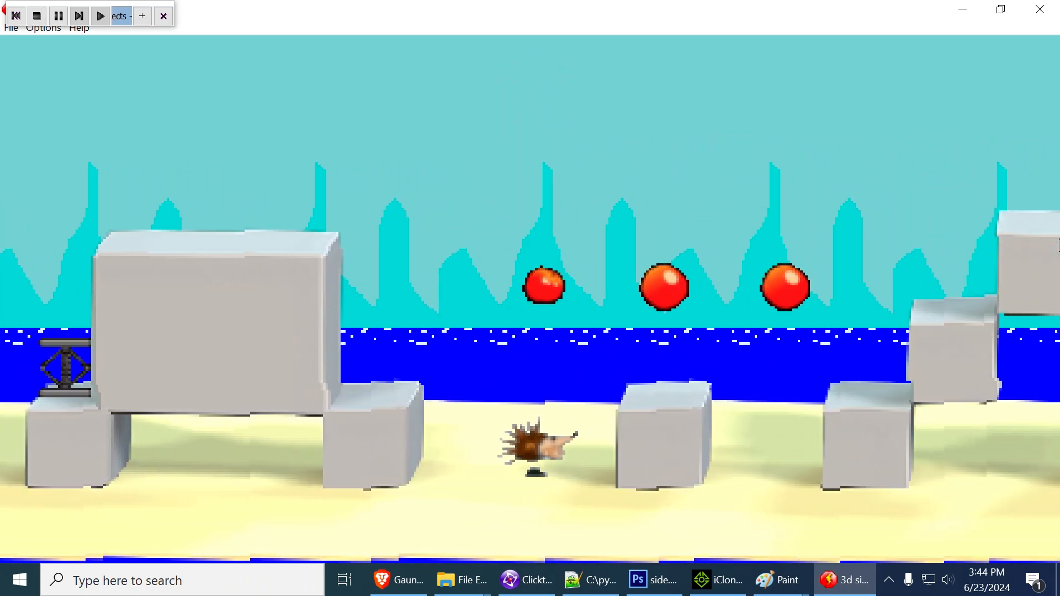
{"action": "key", "text": "shift"}
Cross the top stair block, turn back against its far side, and leap off the last large block toward the green pole
{"action": "key", "text": "shift"}
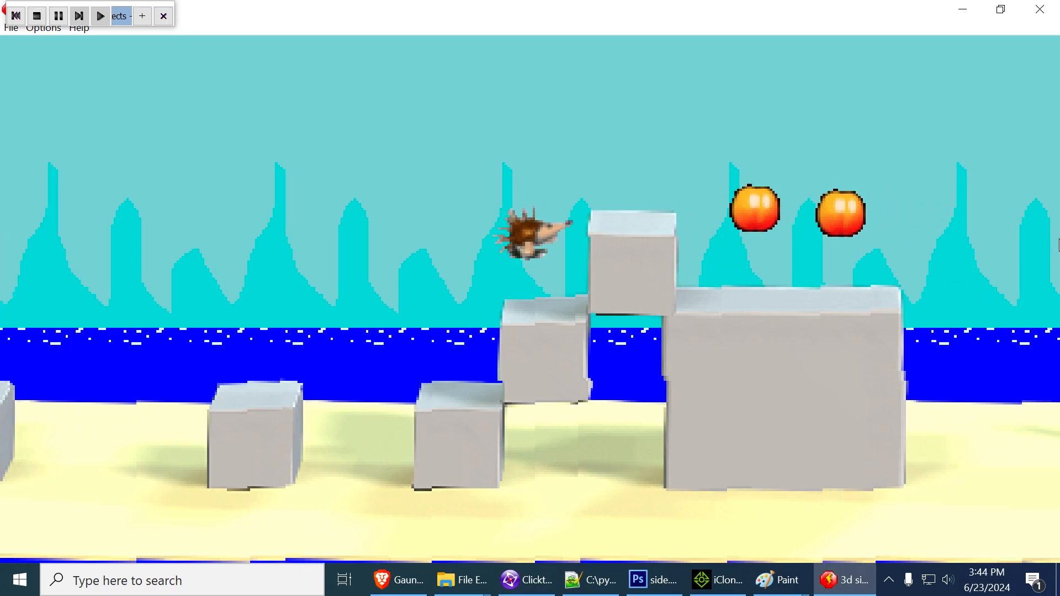
{"action": "key", "text": "shift"}
{"action": "key", "text": "shift"}
{"action": "key", "text": "Left"}
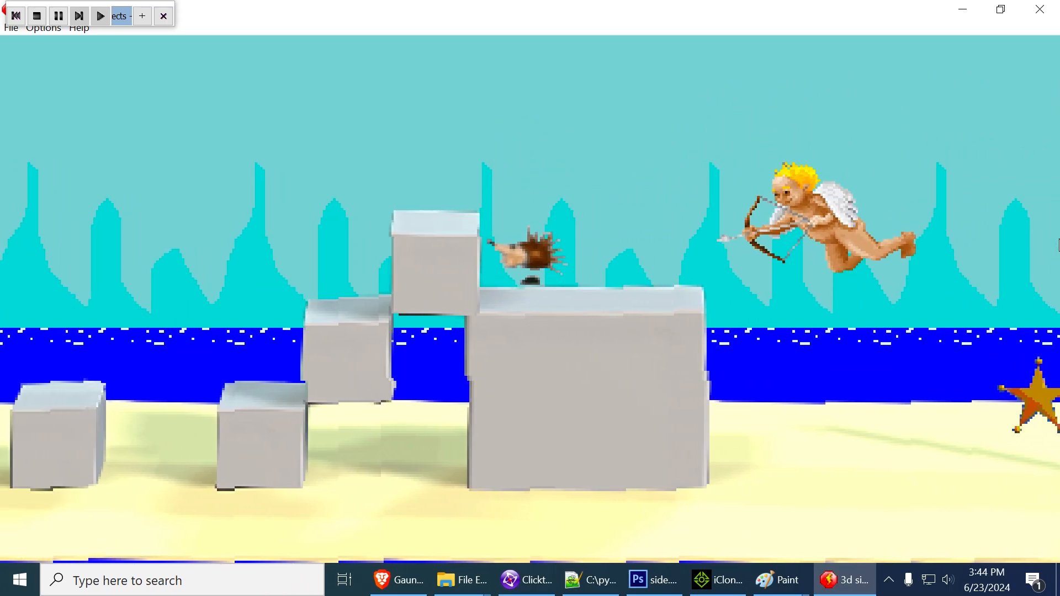
{"action": "key", "text": "Right"}
{"action": "key", "text": "shift"}
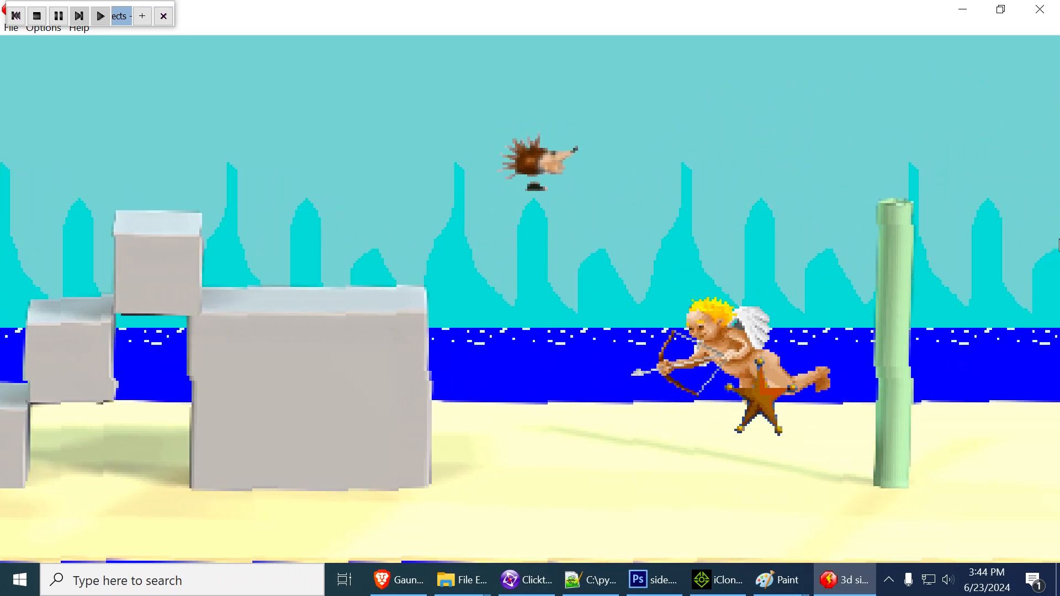
{"action": "key", "text": "Right"}
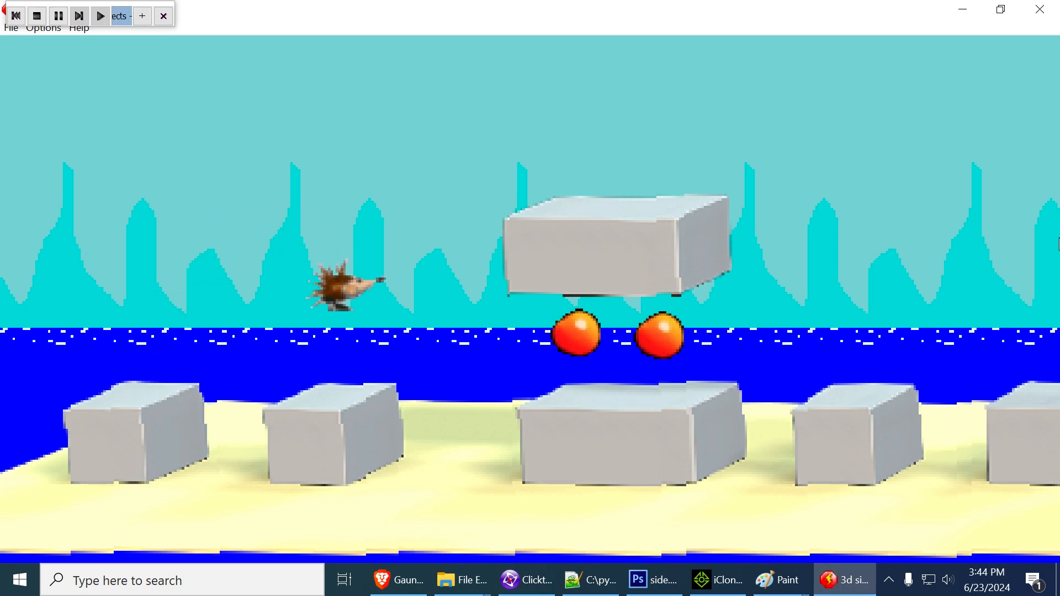
Play the level again from the start, jumping the hedgehog across the opening blocks and both large blocks toward the spring
{"action": "key", "text": "Right"}
{"action": "key", "text": "Up"}
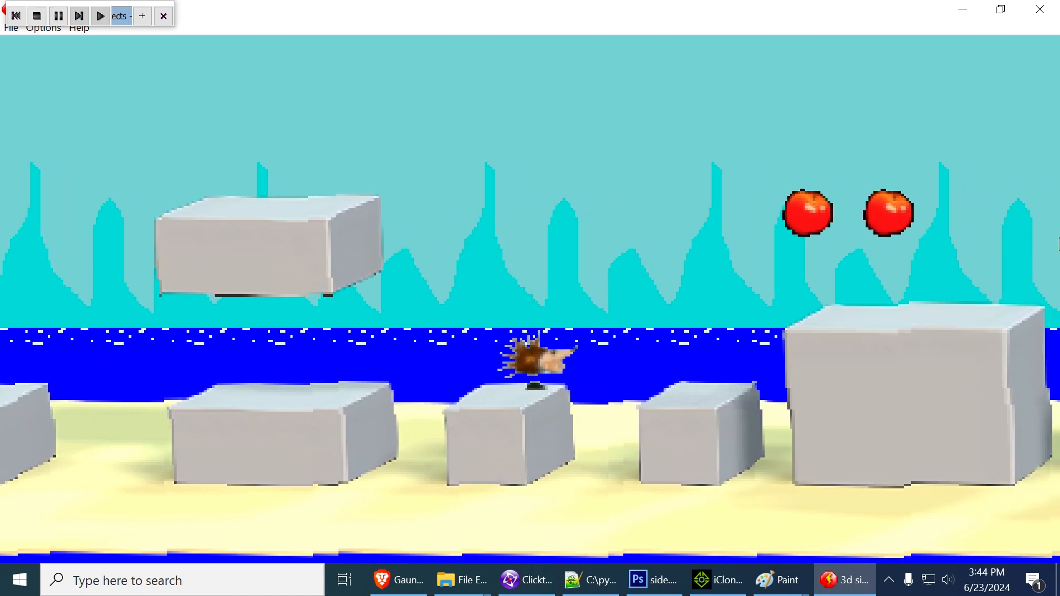
{"action": "key", "text": "Up"}
{"action": "key", "text": "Up"}
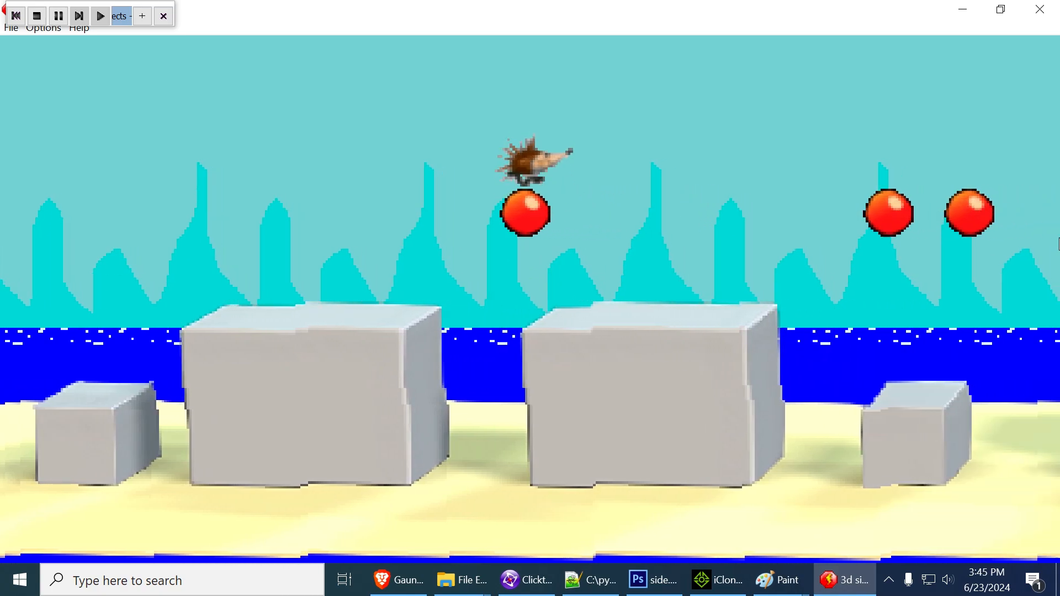
Take the hedgehog over the raised block, up the stair blocks and down onto the sand beside the flying cupid
{"action": "key", "text": "Up"}
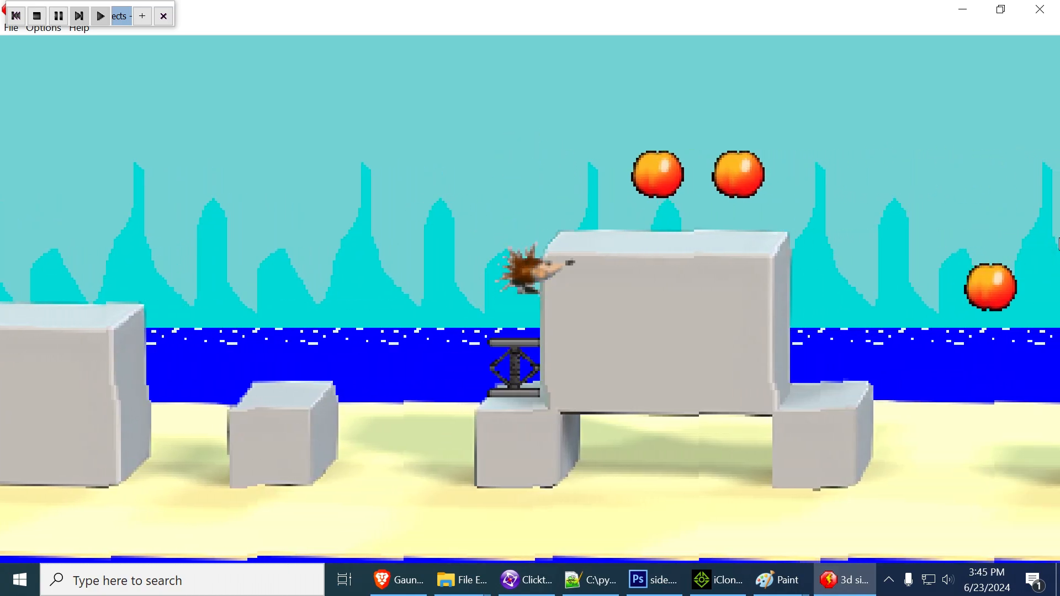
{"action": "key", "text": "Up"}
{"action": "key", "text": "Up"}
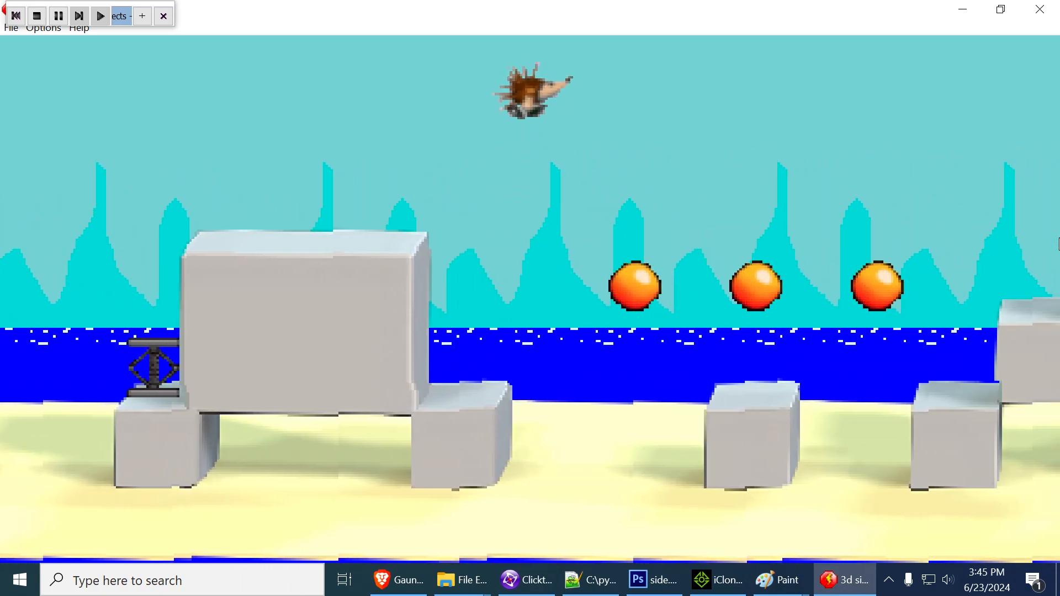
{"action": "key", "text": "Up"}
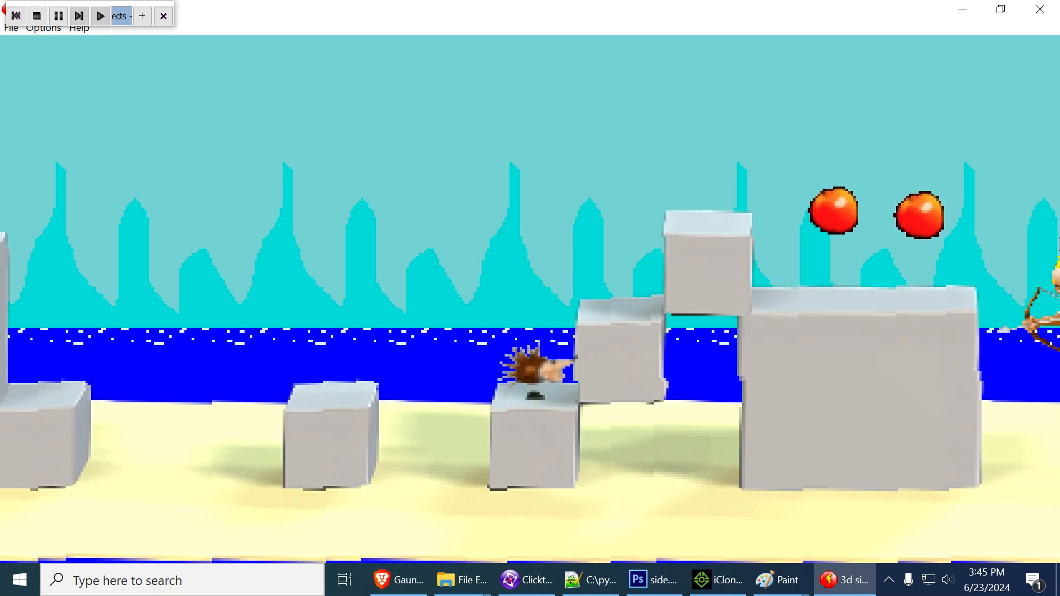
{"action": "key", "text": "Up"}
{"action": "key", "text": "Up"}
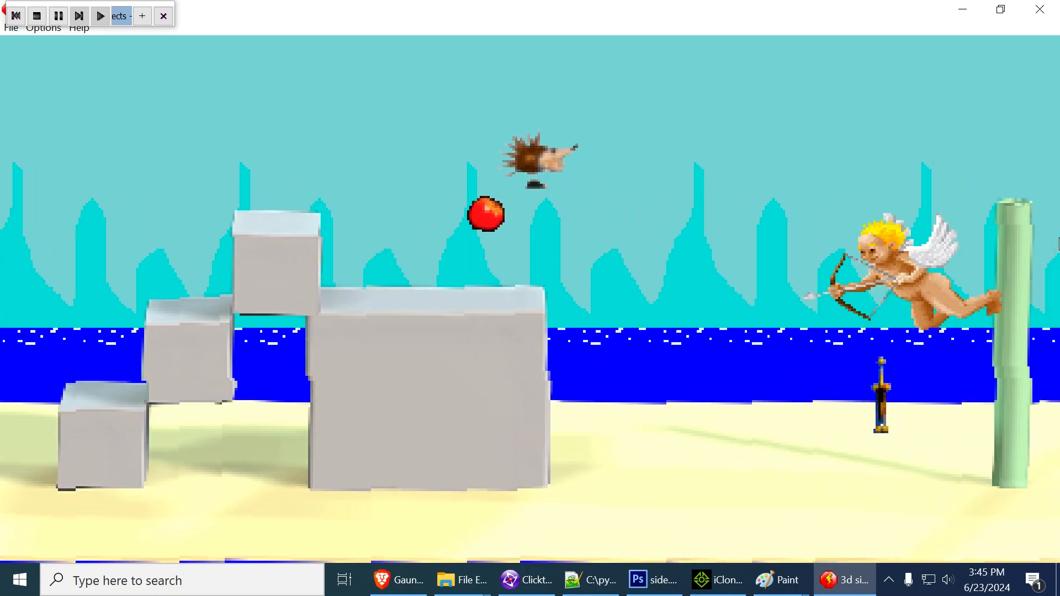
{"action": "key", "text": "Left"}
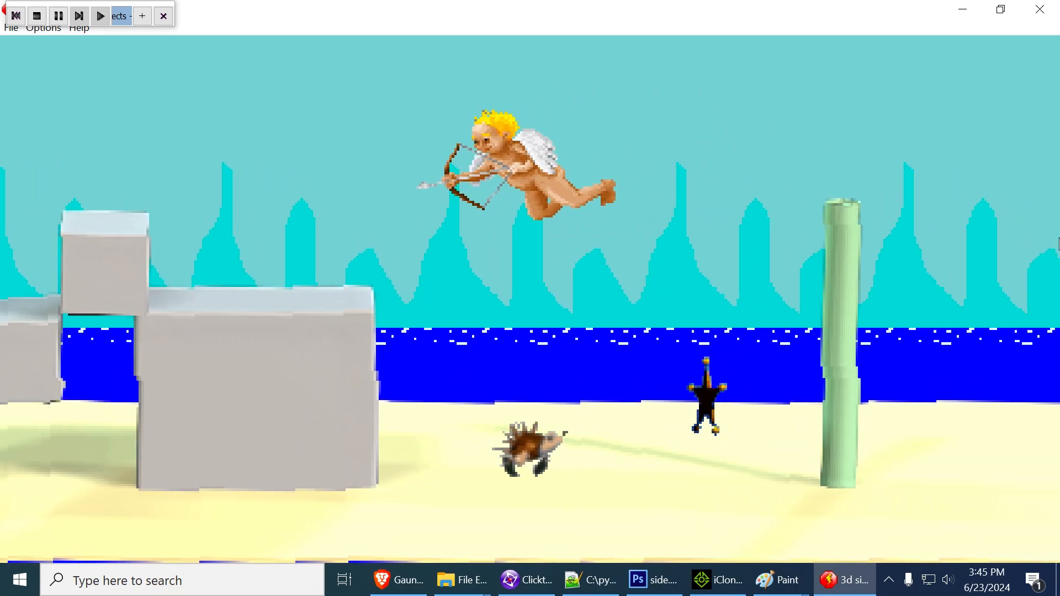
{"action": "key", "text": "Right"}
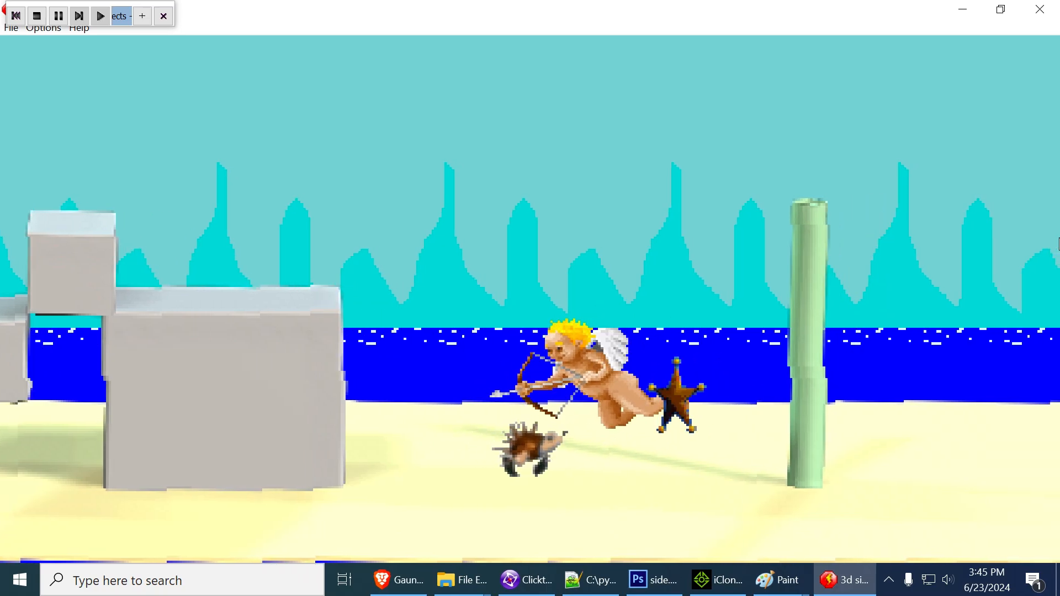